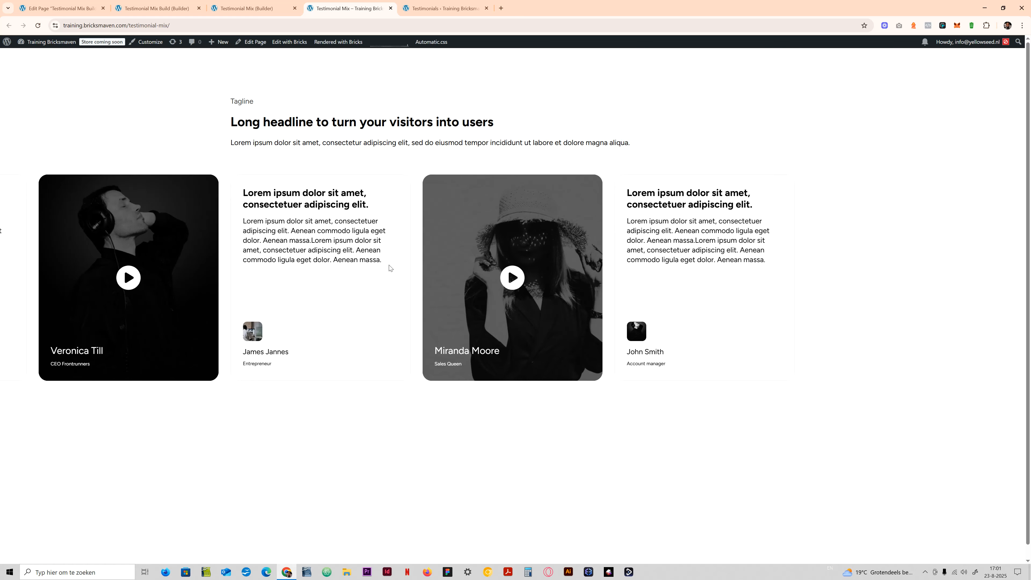
- Move through the testimonial slider in both directions, starting and pausing each of the three video testimonials
left_click_drag(389, 268, 881, 265)
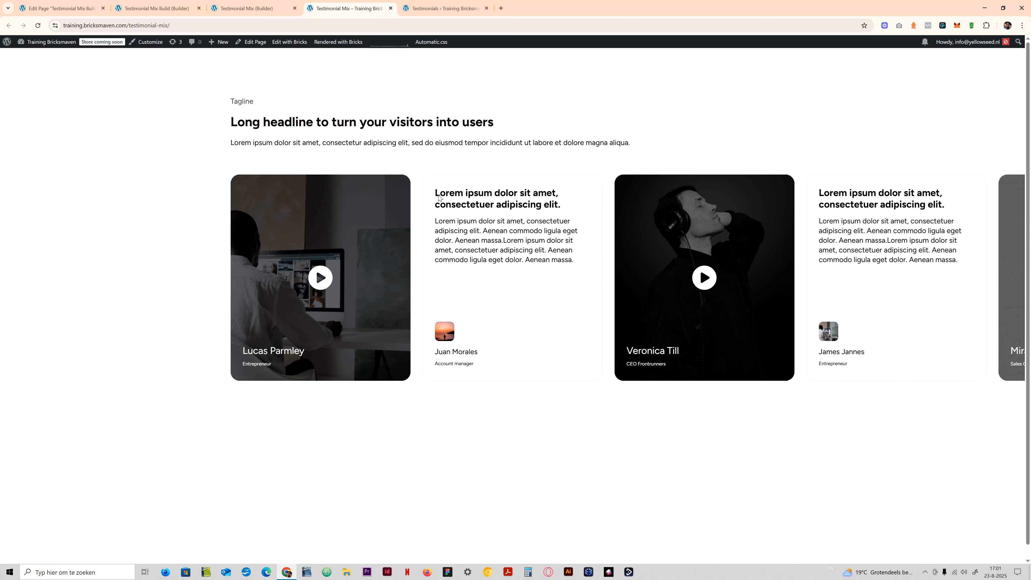
left_click_drag(446, 199, 471, 267)
left_click(319, 278)
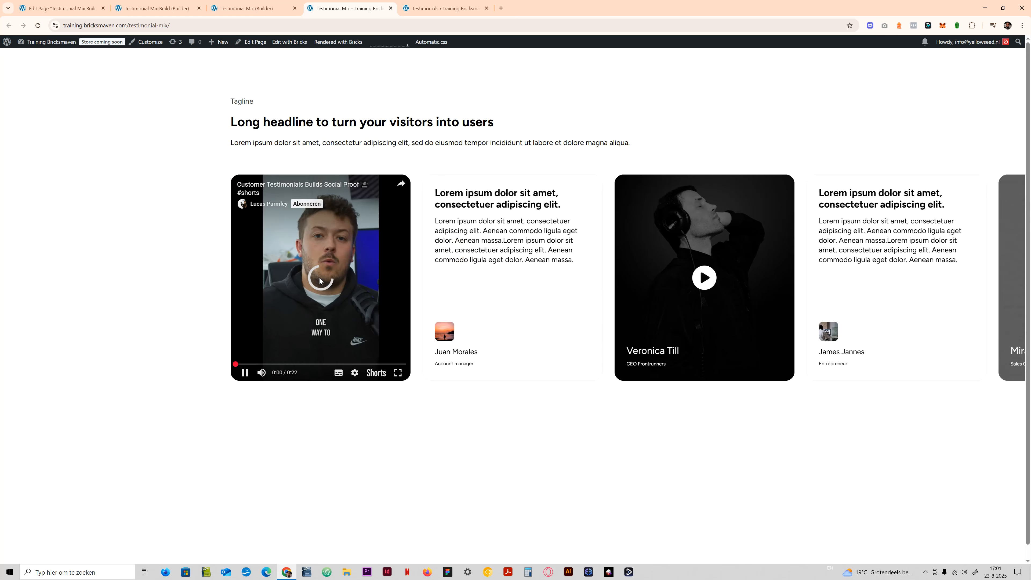
left_click(321, 295)
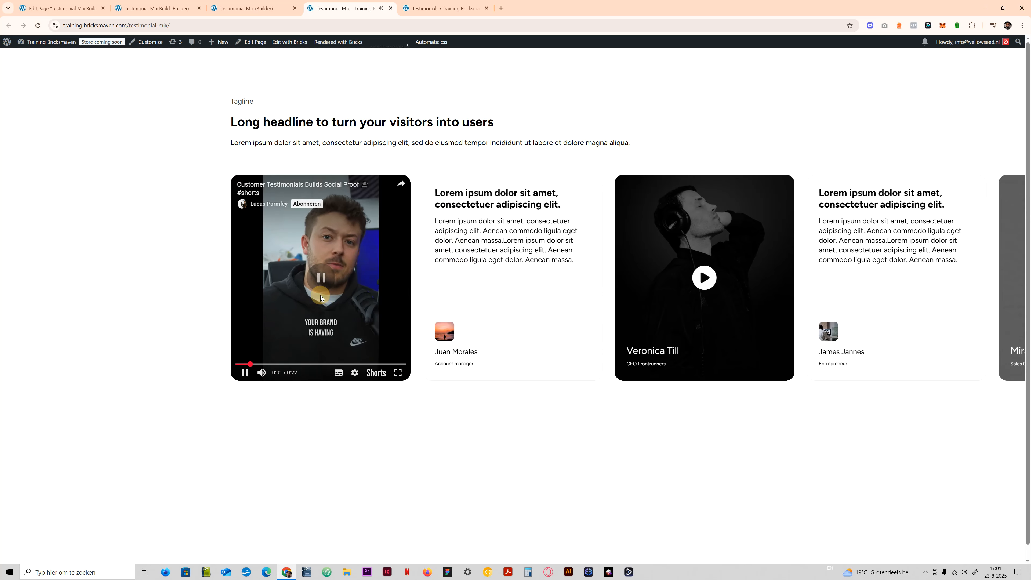
left_click_drag(568, 274, 408, 263)
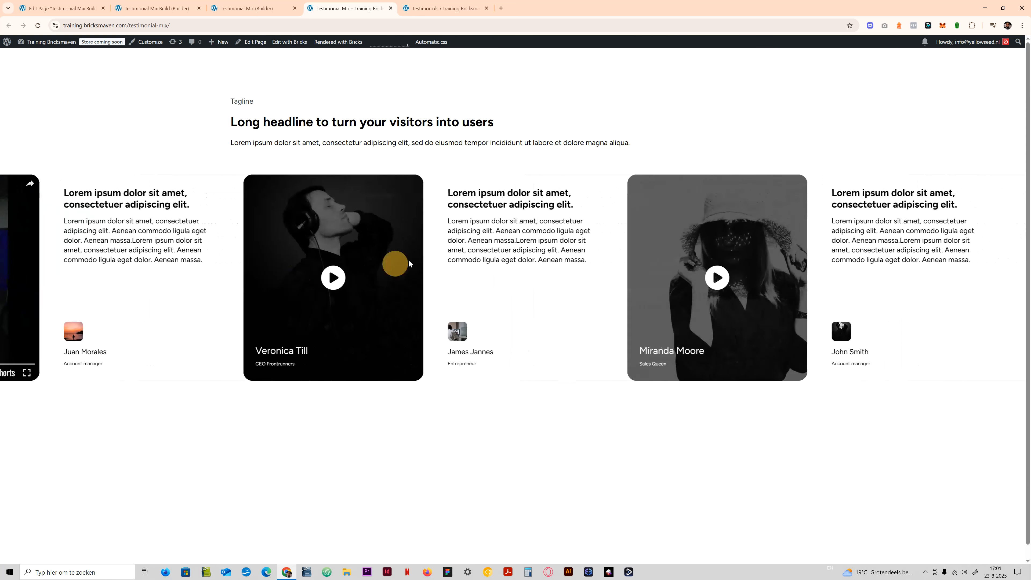
left_click(329, 274)
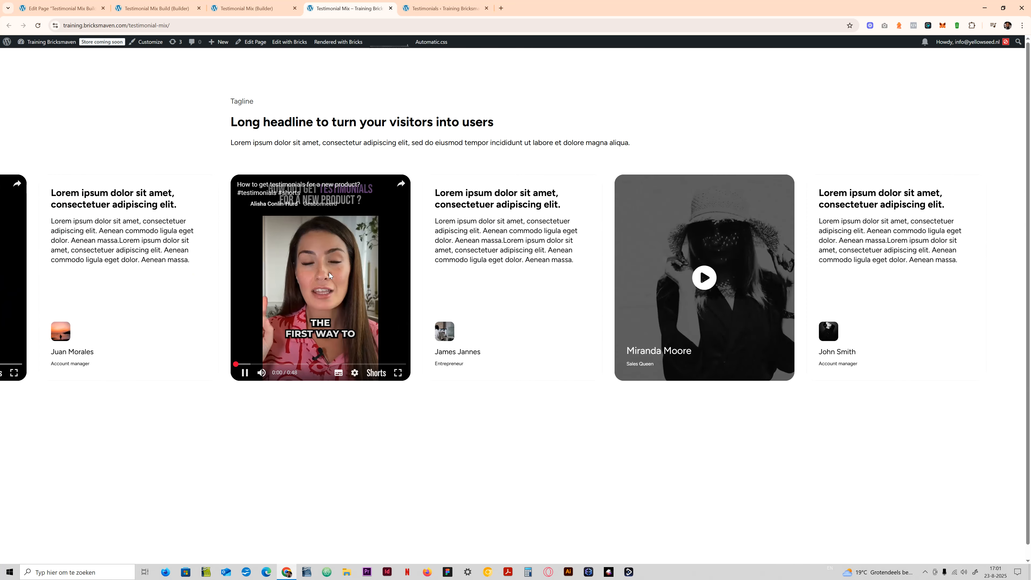
left_click(325, 282)
left_click_drag(529, 263, 481, 270)
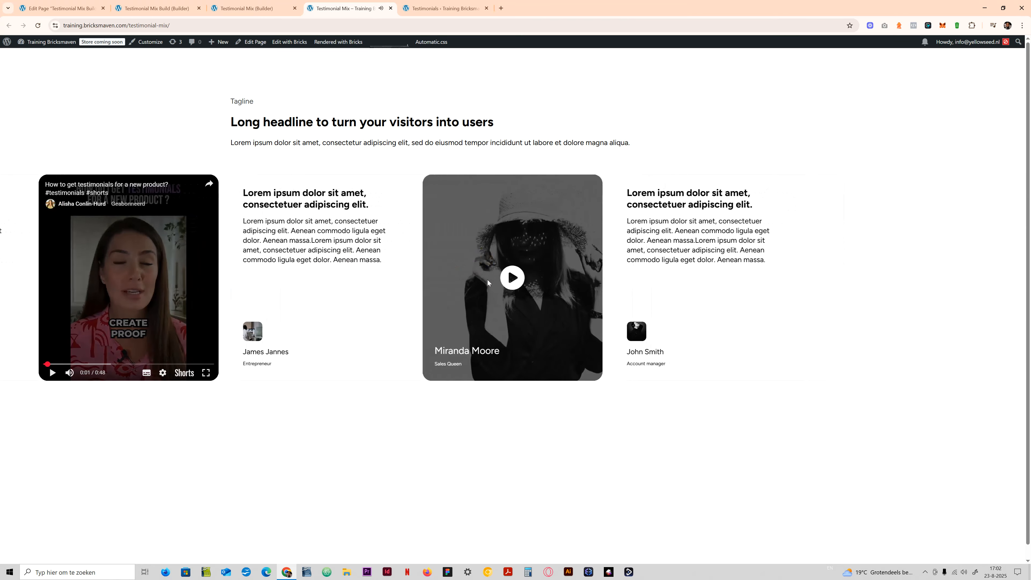
left_click(507, 278)
left_click(505, 278)
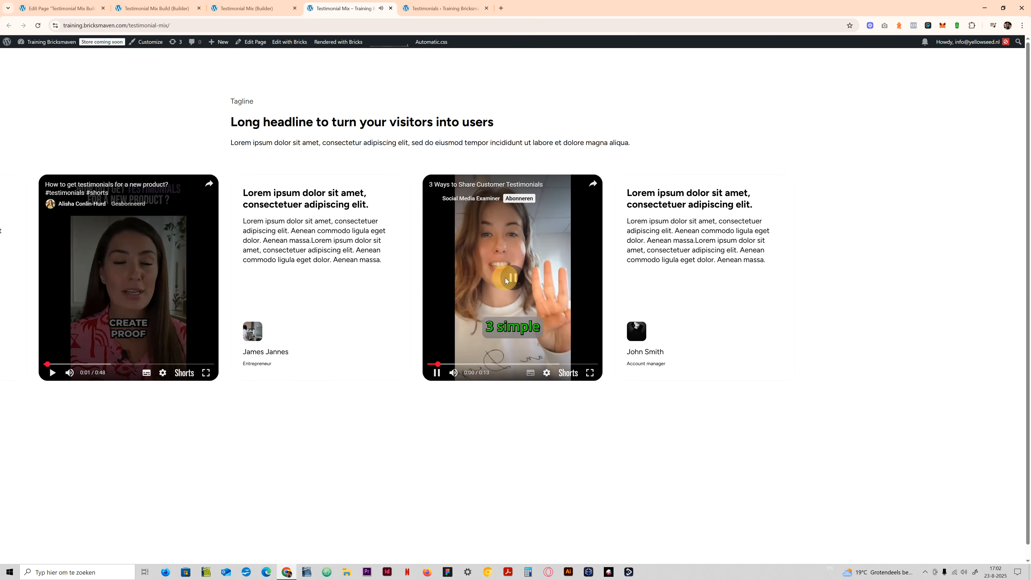
left_click_drag(393, 281, 536, 281)
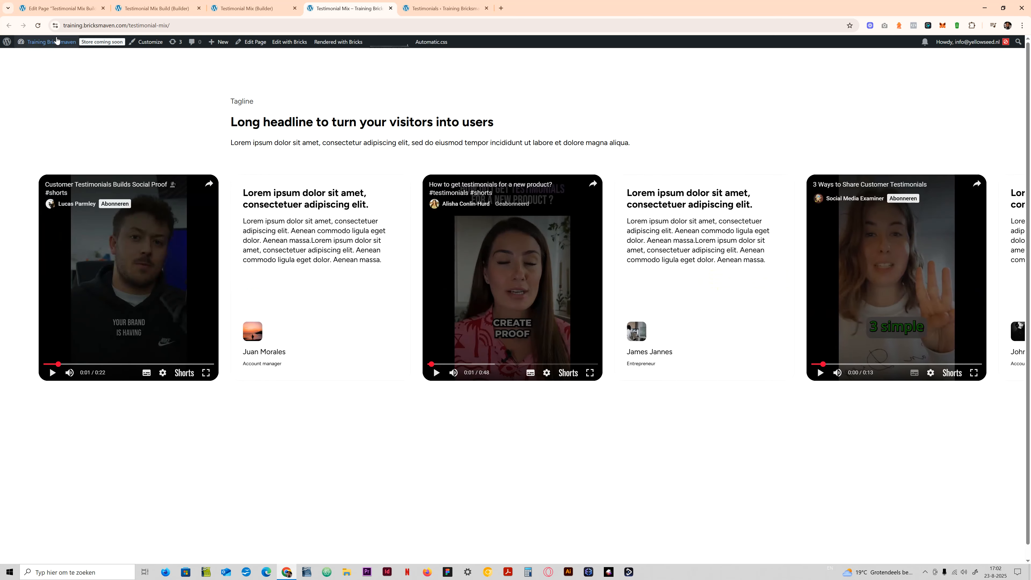
- Reload the Testimonial Mix page and swipe the testimonial slider back and forth
left_click(38, 25)
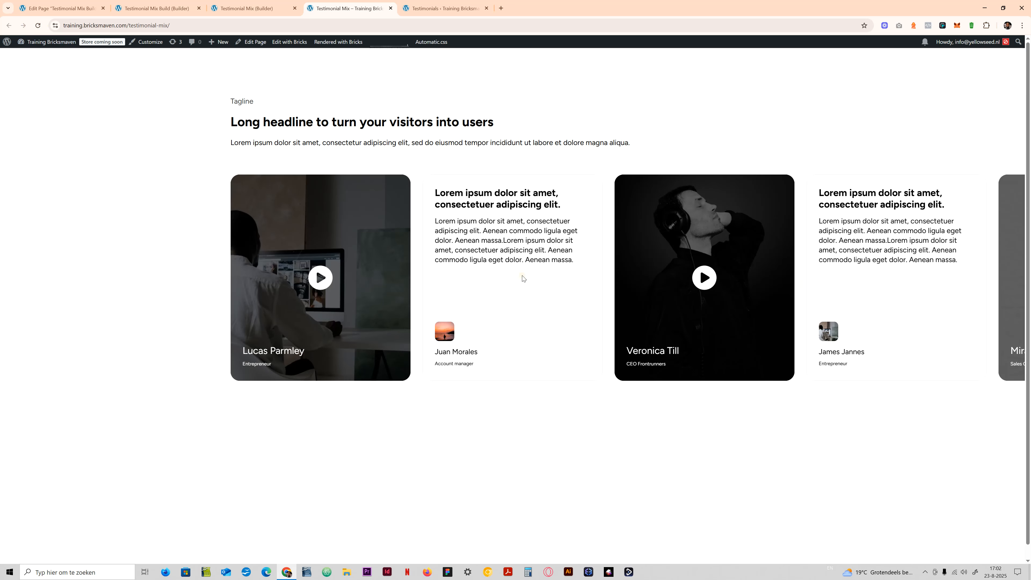
left_click_drag(523, 278, 248, 403)
left_click_drag(578, 274, 745, 265)
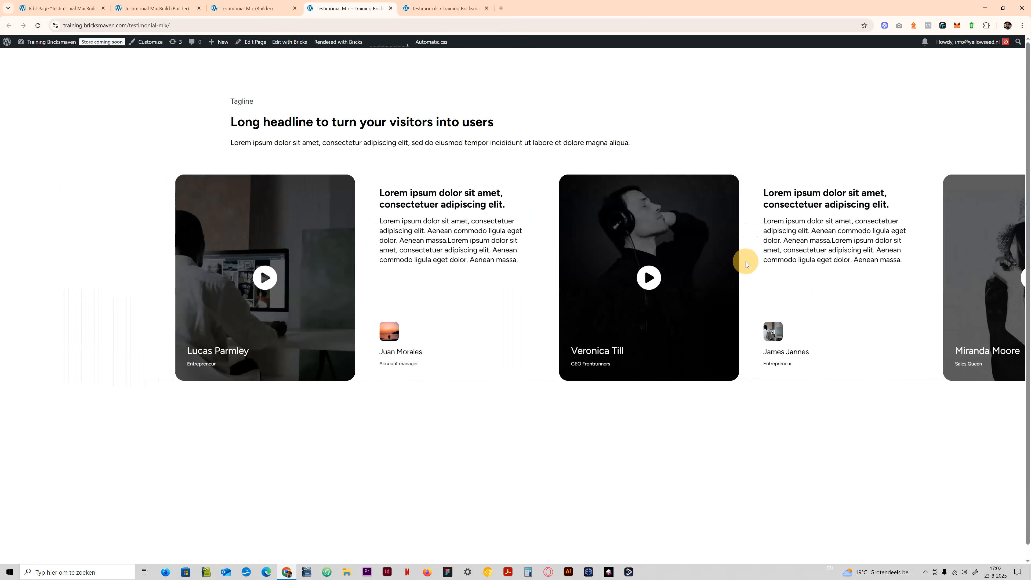
left_click_drag(540, 227, 402, 256)
- Switch to the Testimonial Mix builder page and examine the Card's query loop settings and its Video and Standard blocks
left_click(248, 8)
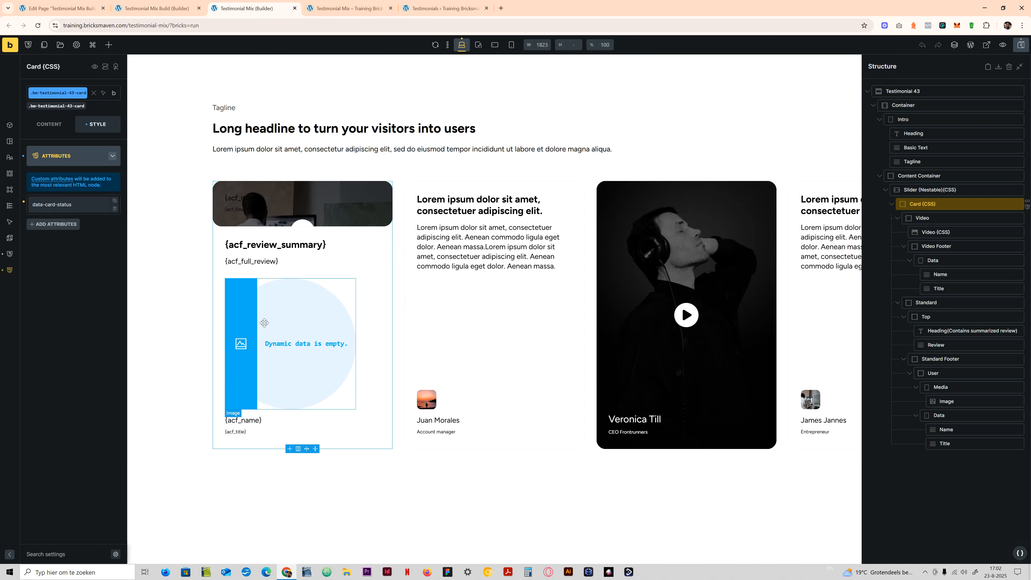
left_click(57, 126)
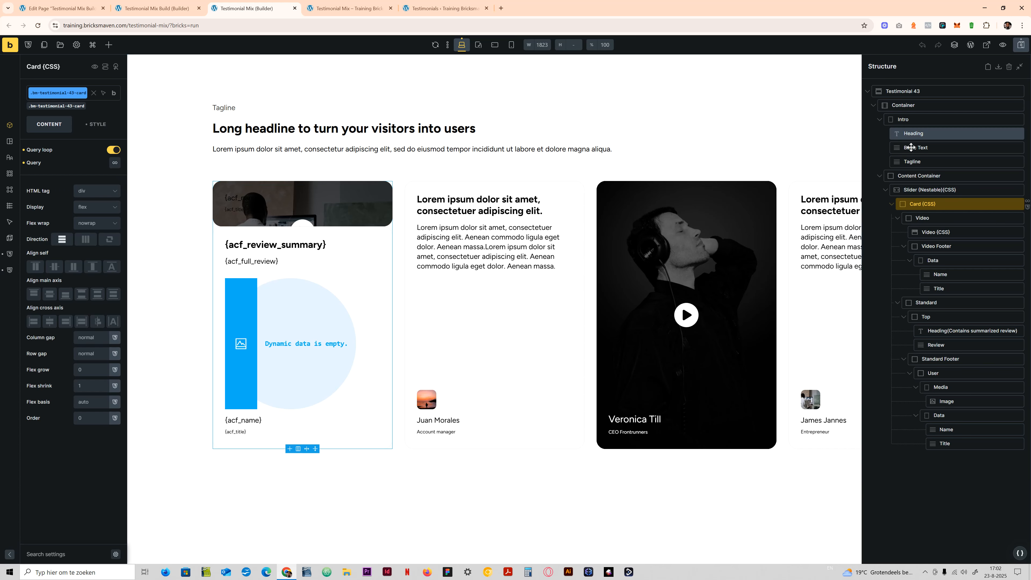
left_click(891, 204)
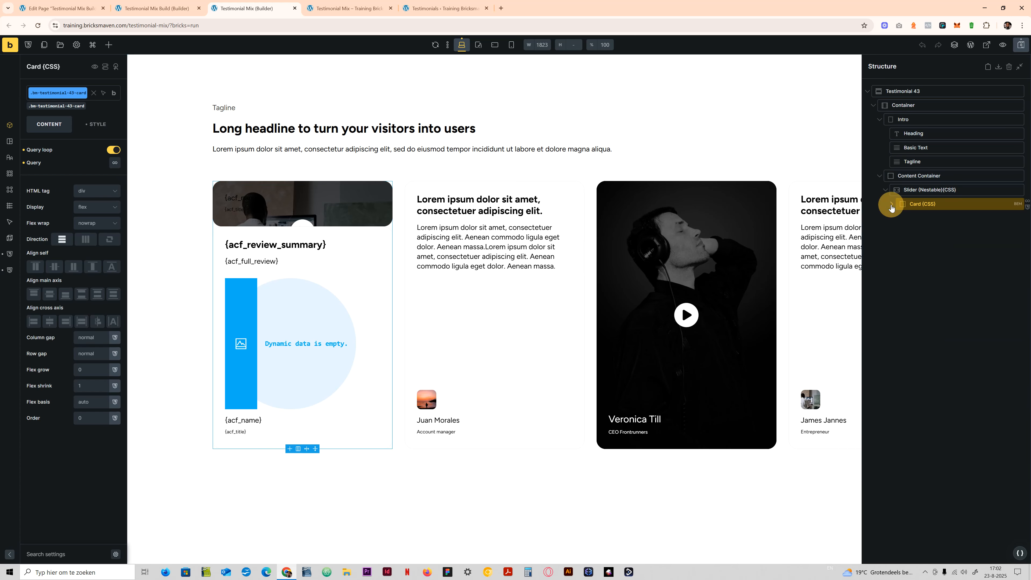
left_click(908, 189)
left_click(907, 204)
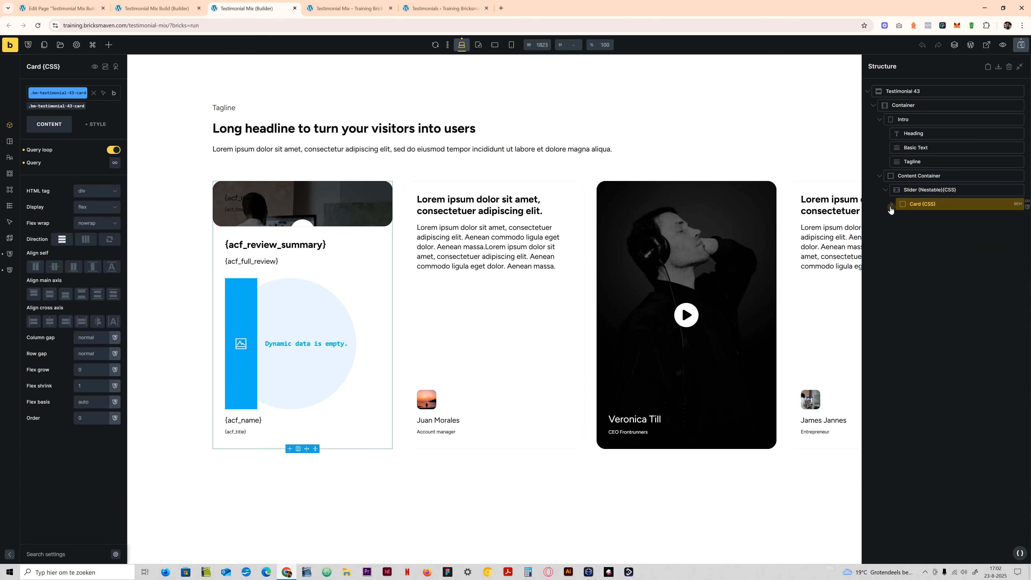
left_click(891, 204)
left_click(897, 219)
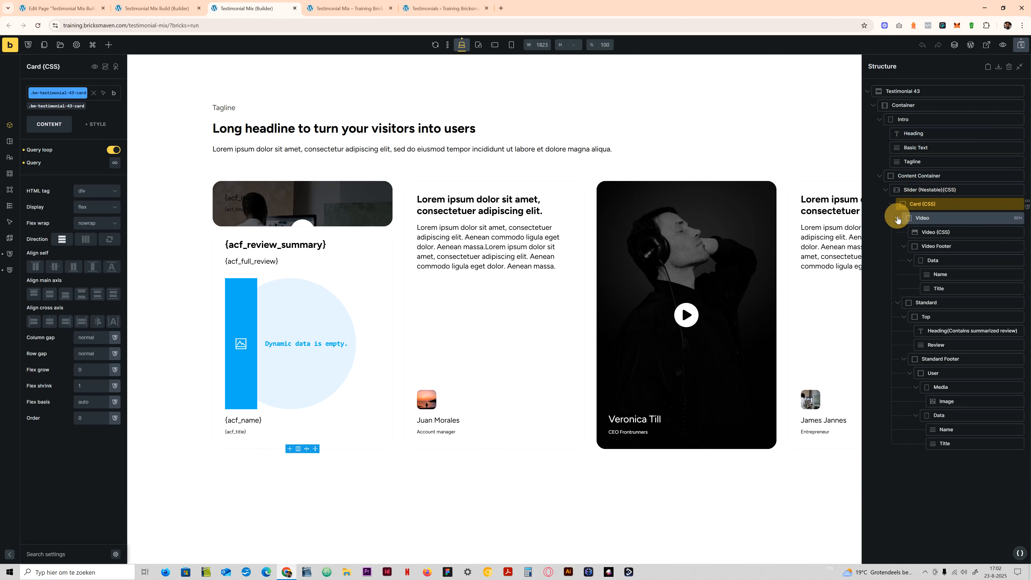
left_click(897, 232)
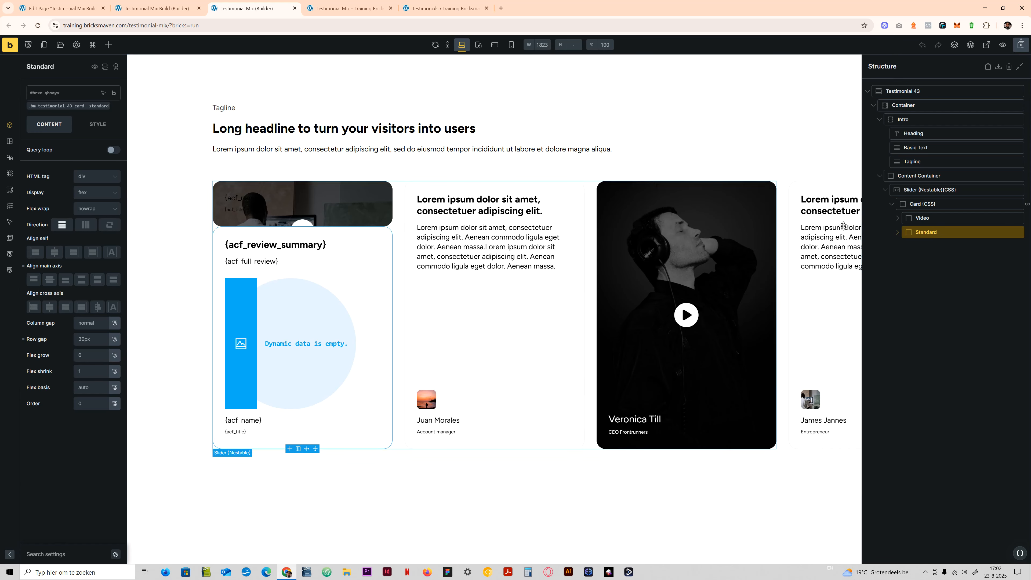
- Select the Video block inside the Card and examine its nested video and footer elements, leaving it collapsed
left_click(926, 218)
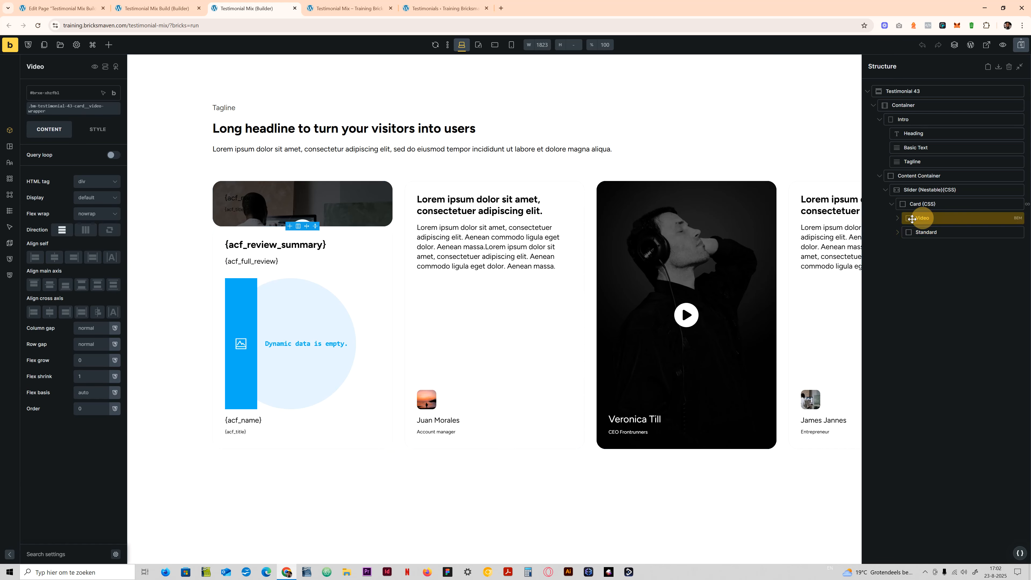
left_click(897, 218)
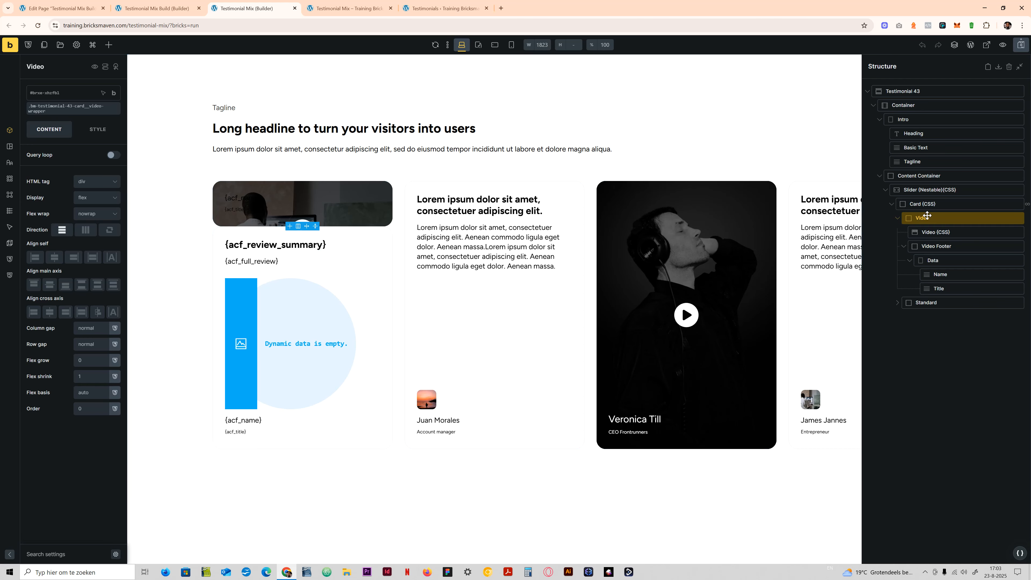
left_click(915, 204)
left_click(895, 219)
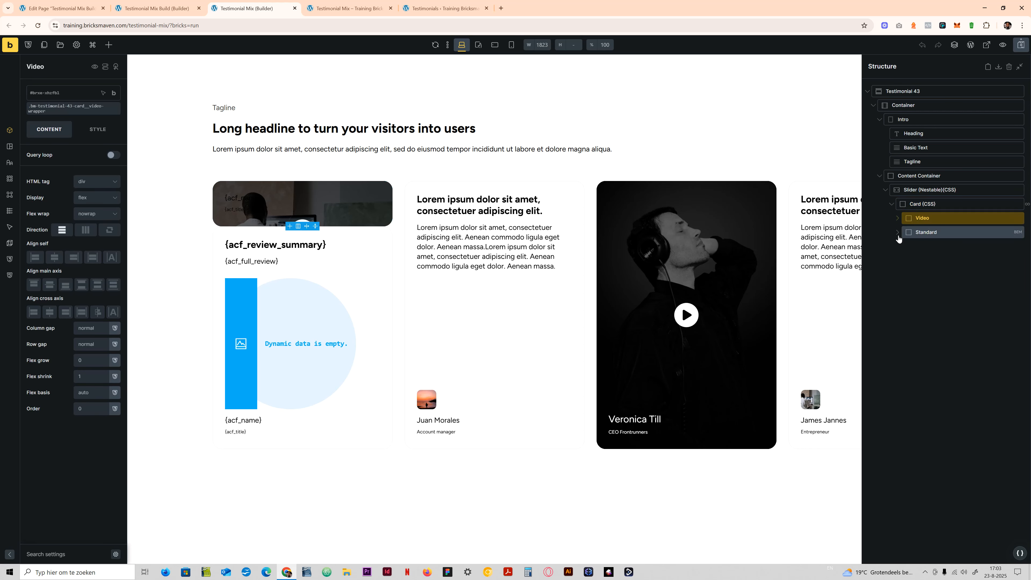
- Examine the Card's custom CSS rules for the Standard and Video values of data-card-status, widening the settings area for reading
left_click(922, 206)
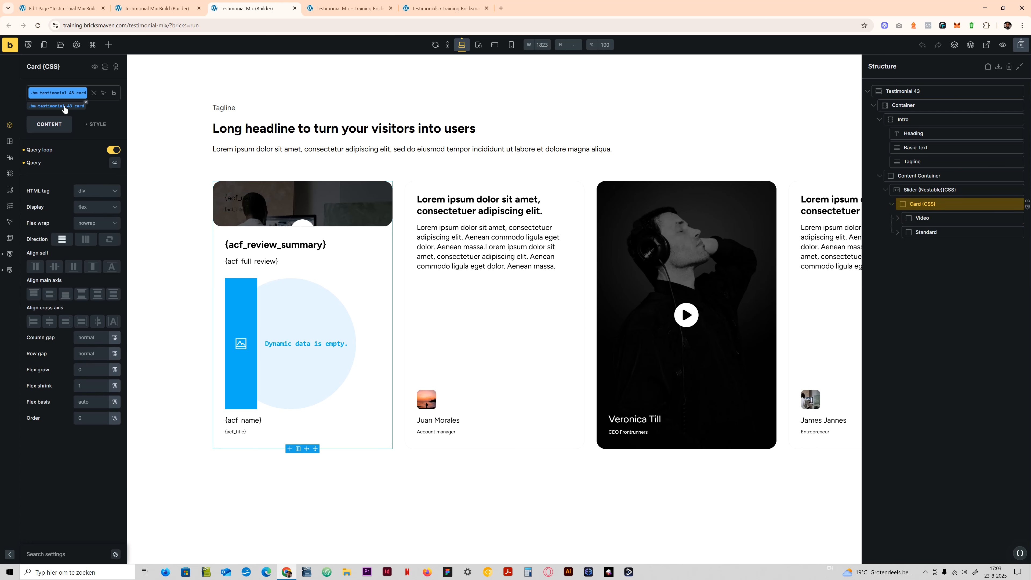
left_click(90, 129)
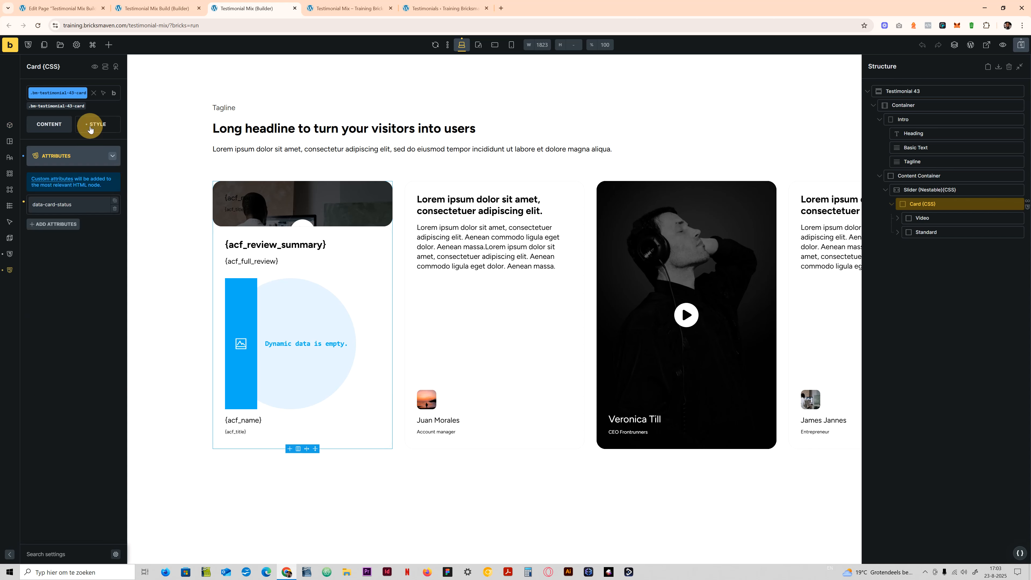
left_click(74, 161)
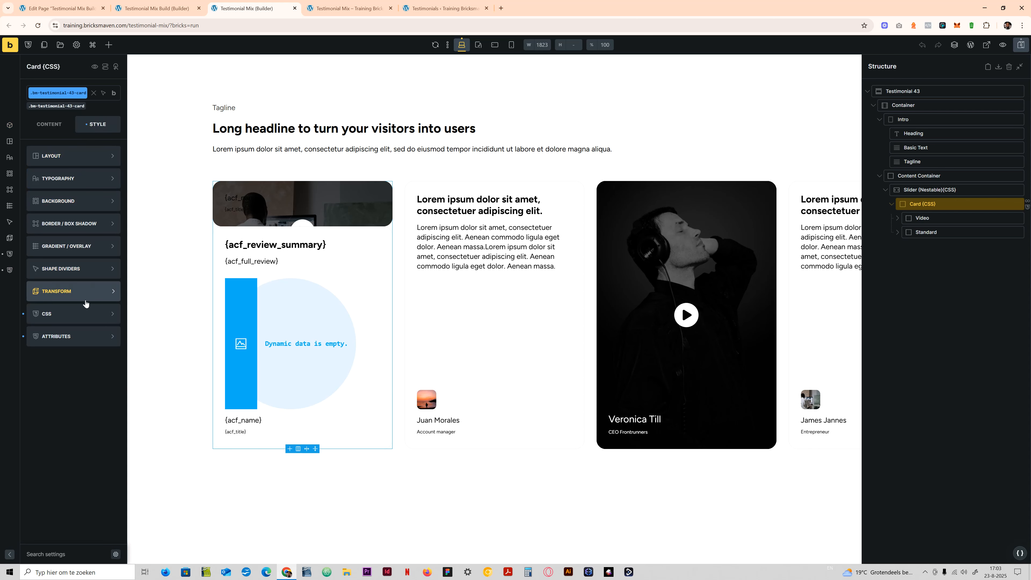
left_click_drag(24, 213, 47, 398)
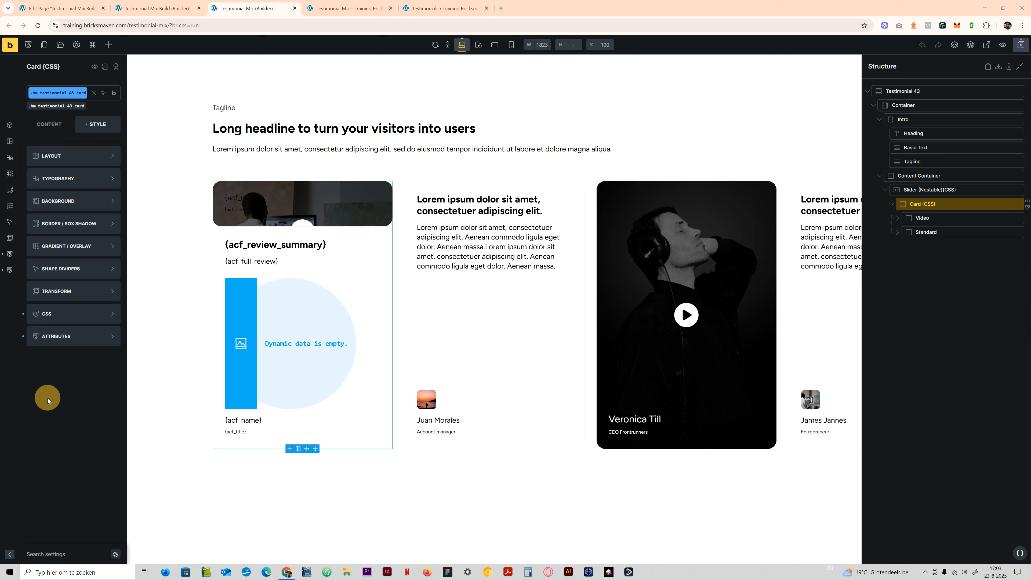
left_click(74, 321)
left_click_drag(127, 284, 230, 332)
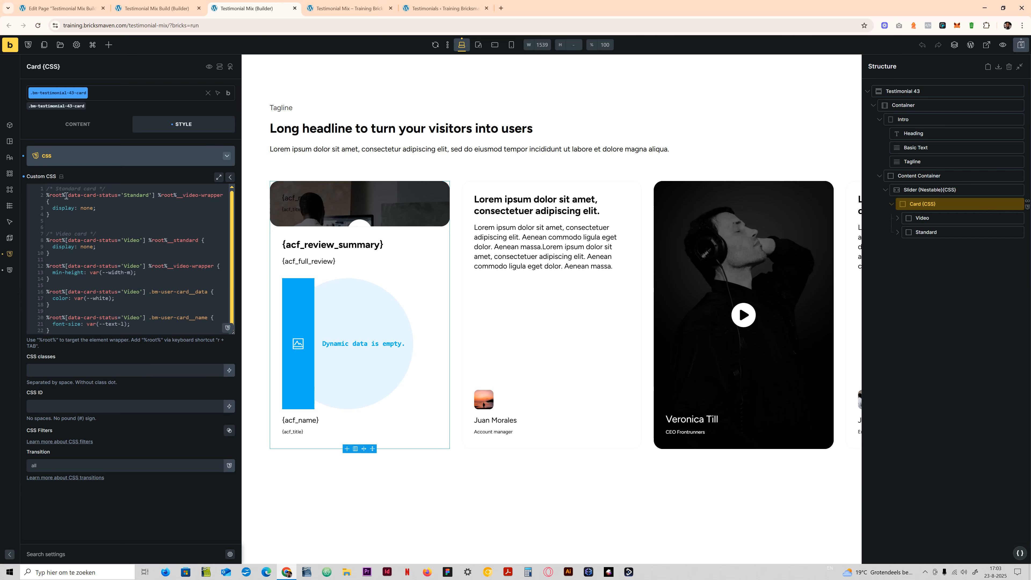
mouse_move(124, 196)
left_mouse_down()
mouse_move(151, 196)
mouse_move(124, 196)
left_mouse_up()
type("standard")
left_click(88, 160)
- Review the name and dynamic value of the Card's data-card-status attribute
left_click(83, 335)
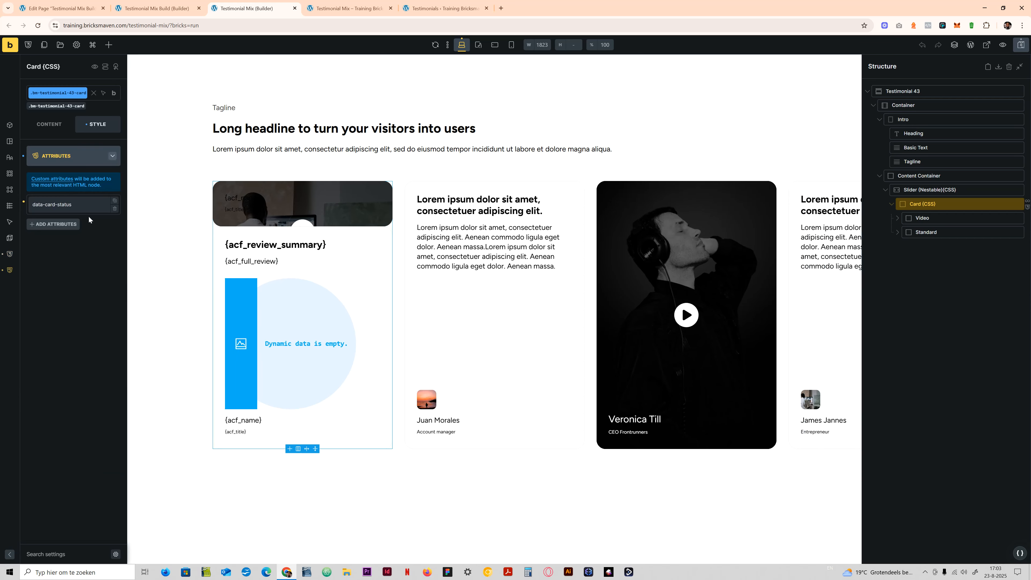
left_click(84, 206)
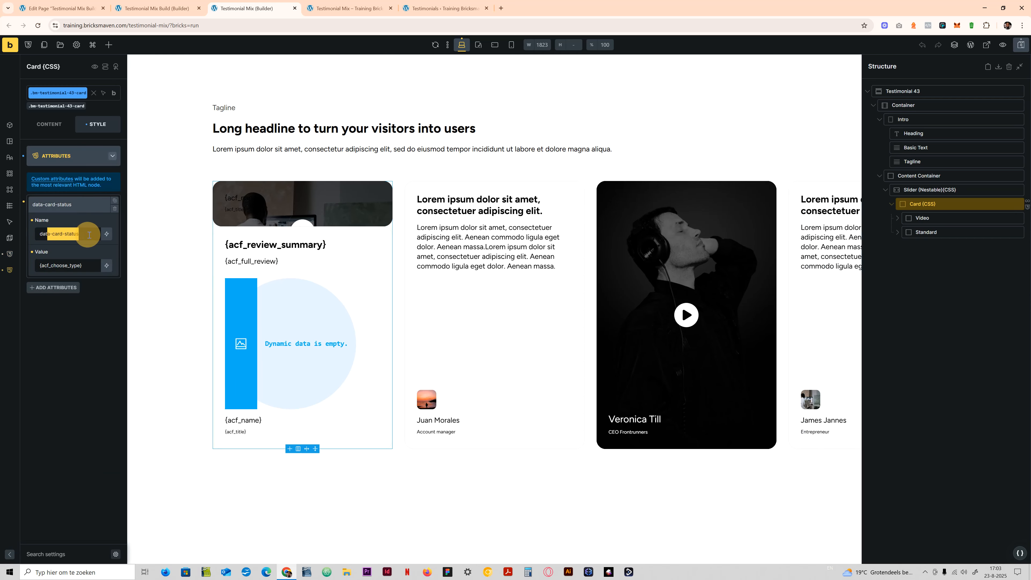
left_click_drag(47, 235, 80, 236)
left_click(80, 235)
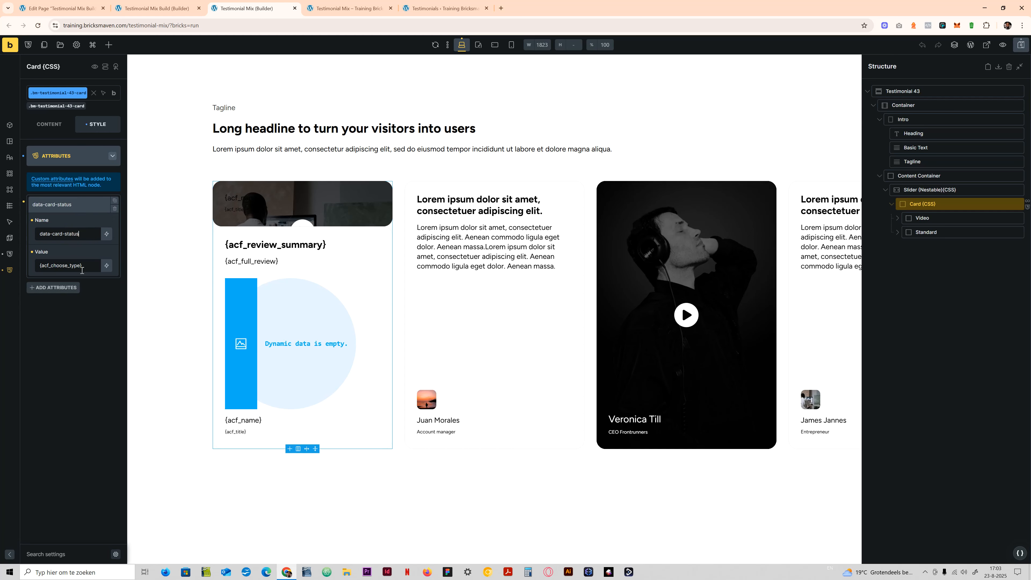
left_click(73, 204)
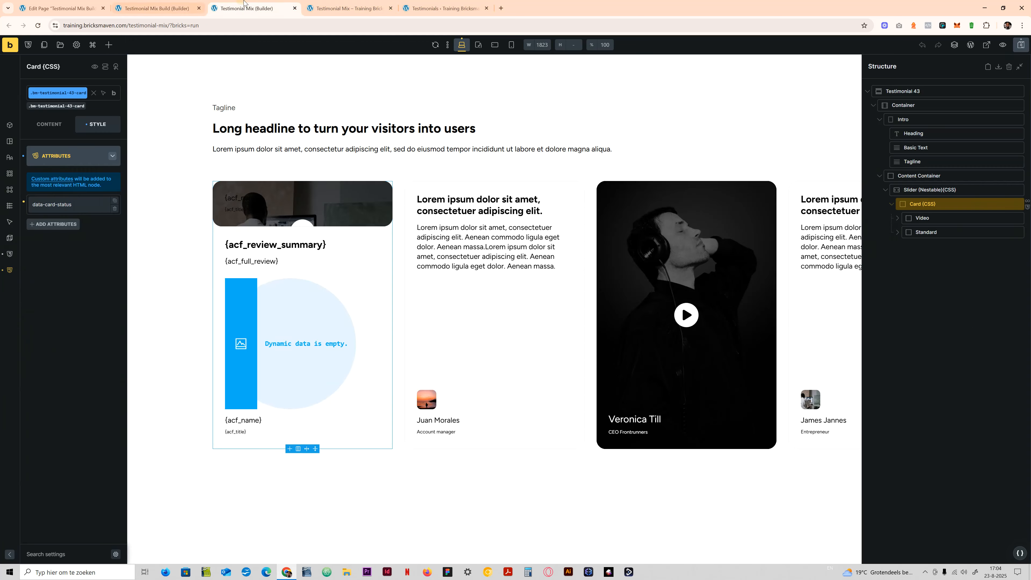
- Open the WordPress Testimonials list, reload it and try to move the second testimonial above the first
left_click(343, 3)
left_click(445, 8)
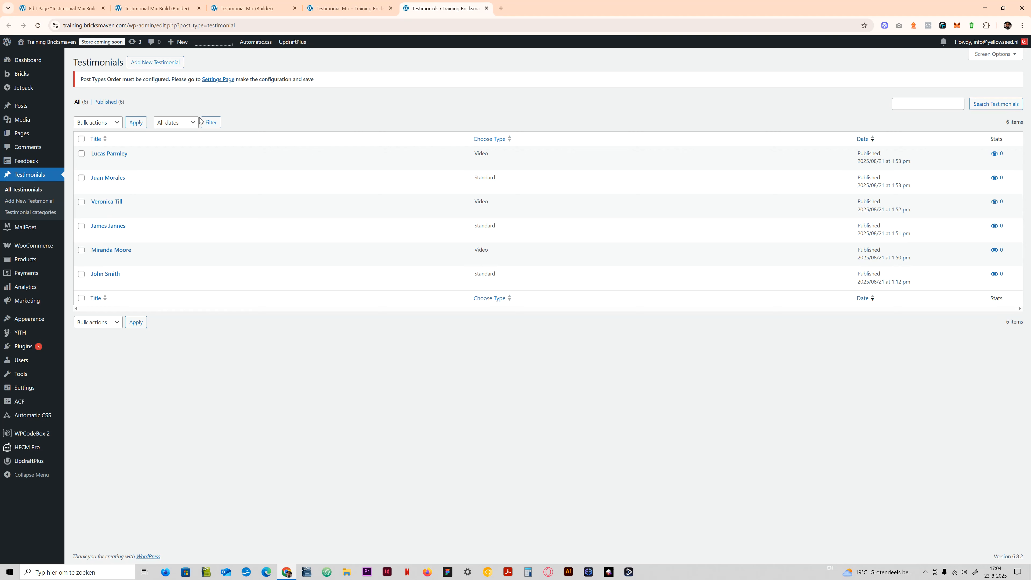
left_click(38, 25)
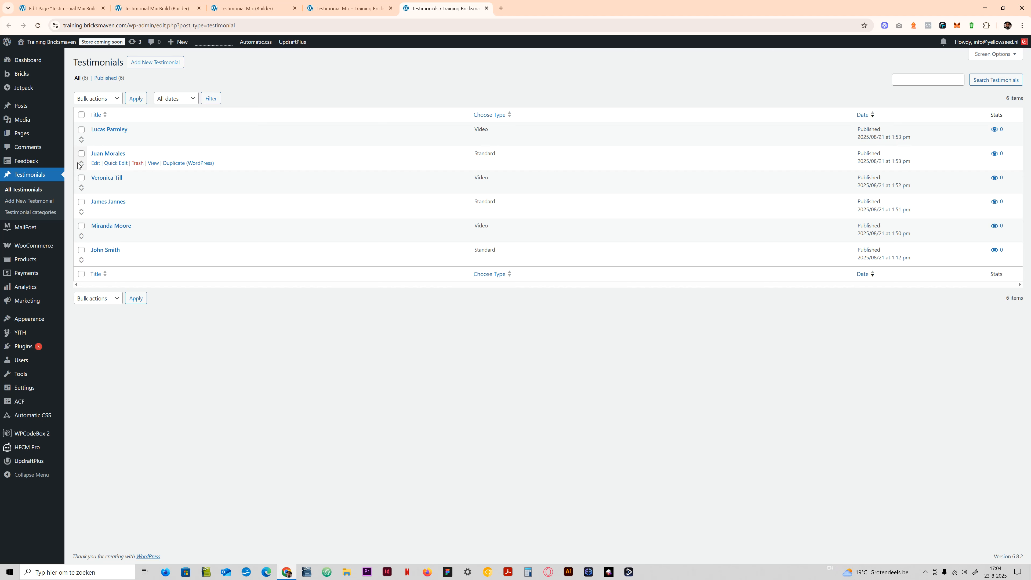
left_click_drag(81, 163, 80, 133)
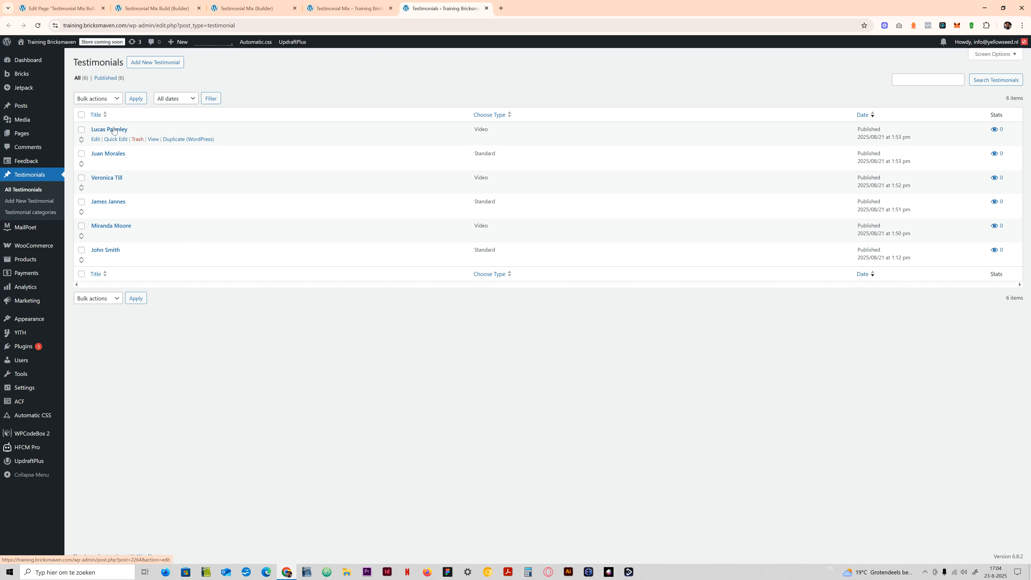
- Open a new testimonial form and choose the Video type to review its fields
left_click(158, 63)
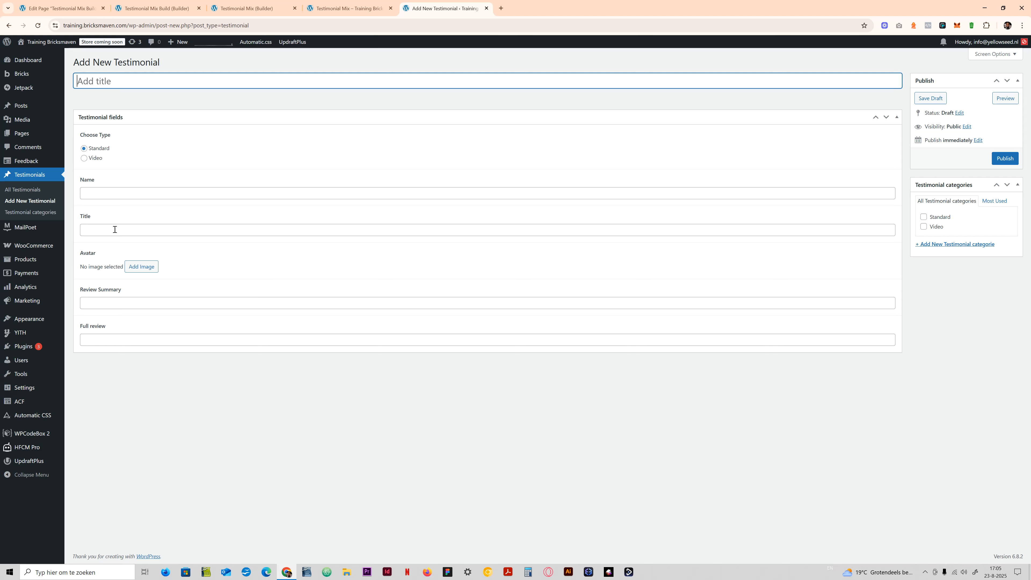
left_click(84, 158)
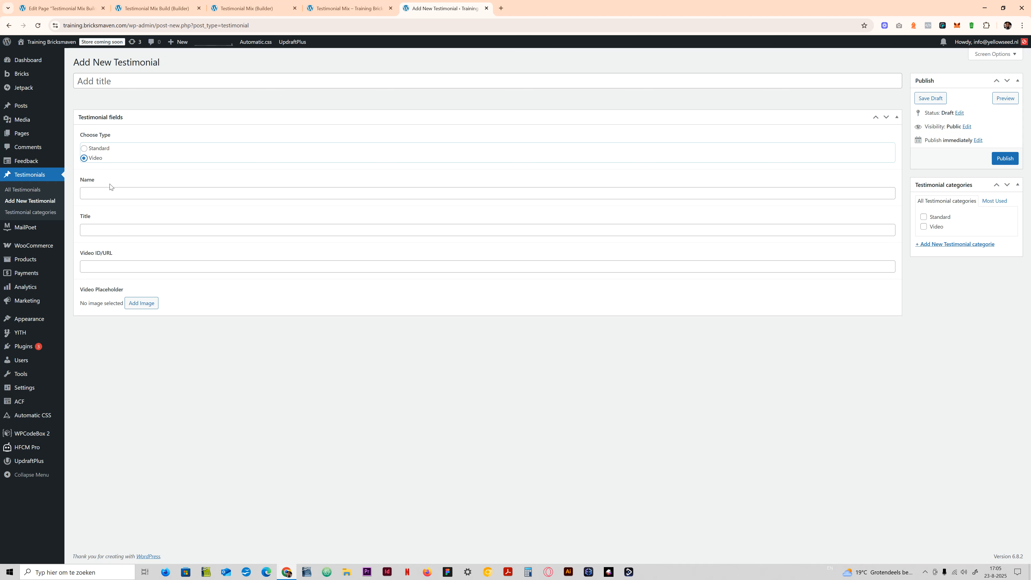
- Return to the Testimonial Mix builder page, select the Card's Video block and expand its nested elements
left_click(250, 8)
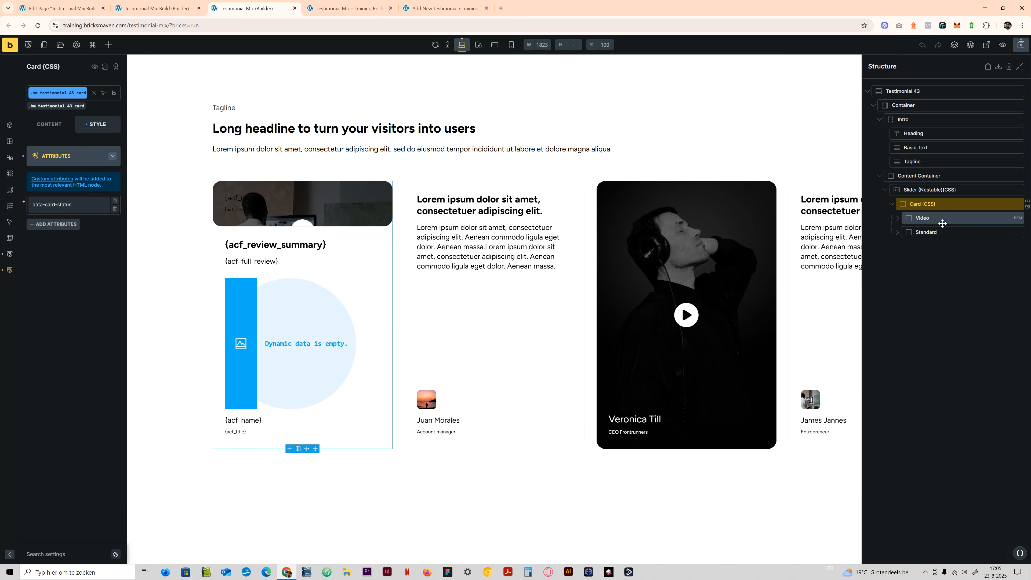
left_click(933, 218)
left_click(895, 218)
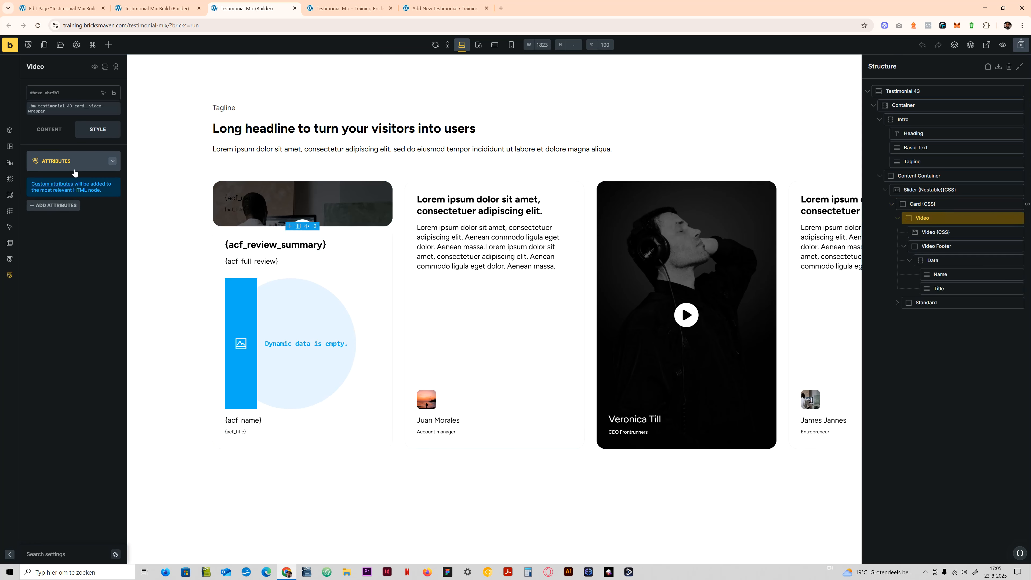
- Select the Video element nested inside the Video block and review its custom CSS
left_click(49, 129)
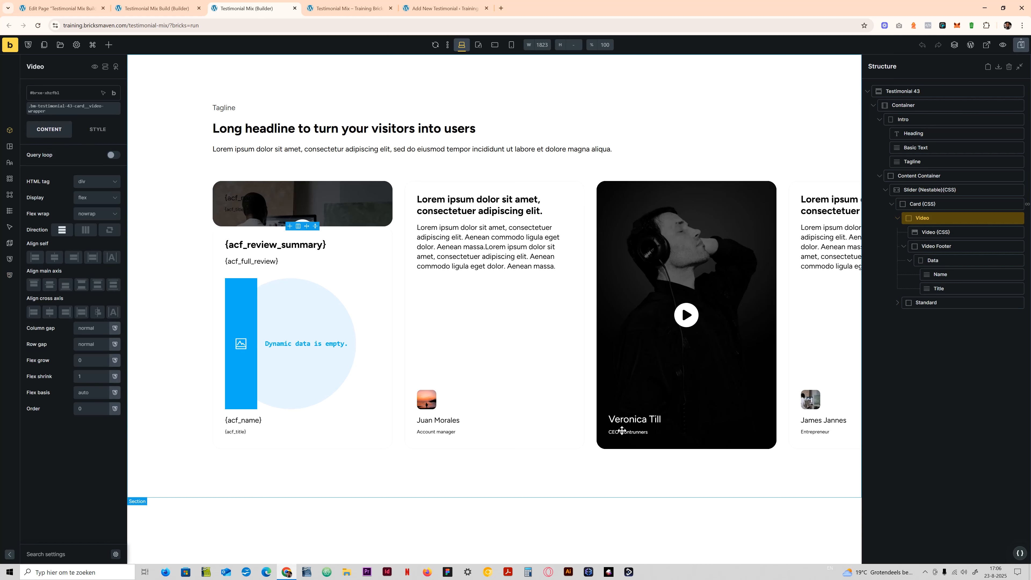
left_click(933, 232)
left_click(107, 125)
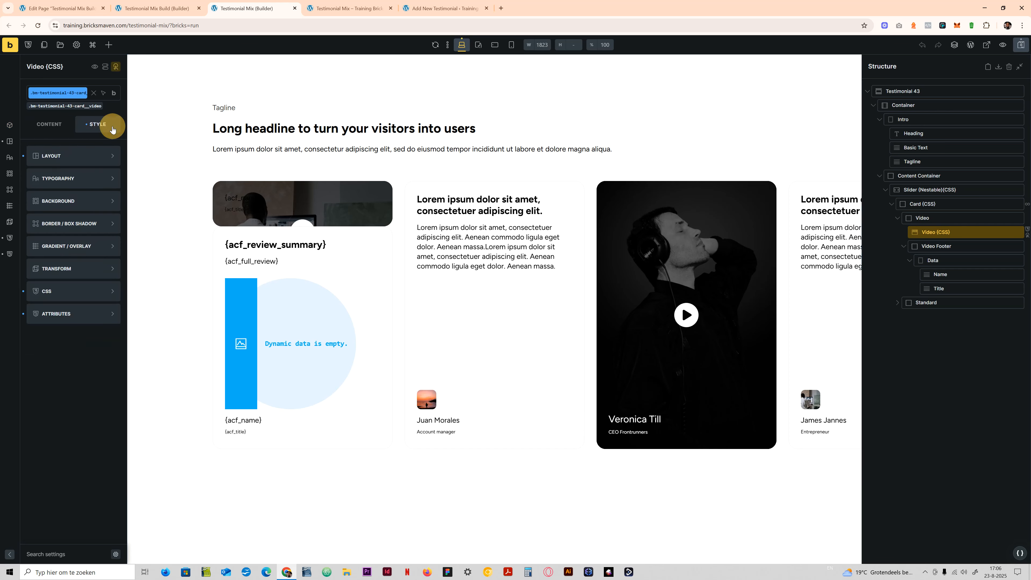
left_click(76, 292)
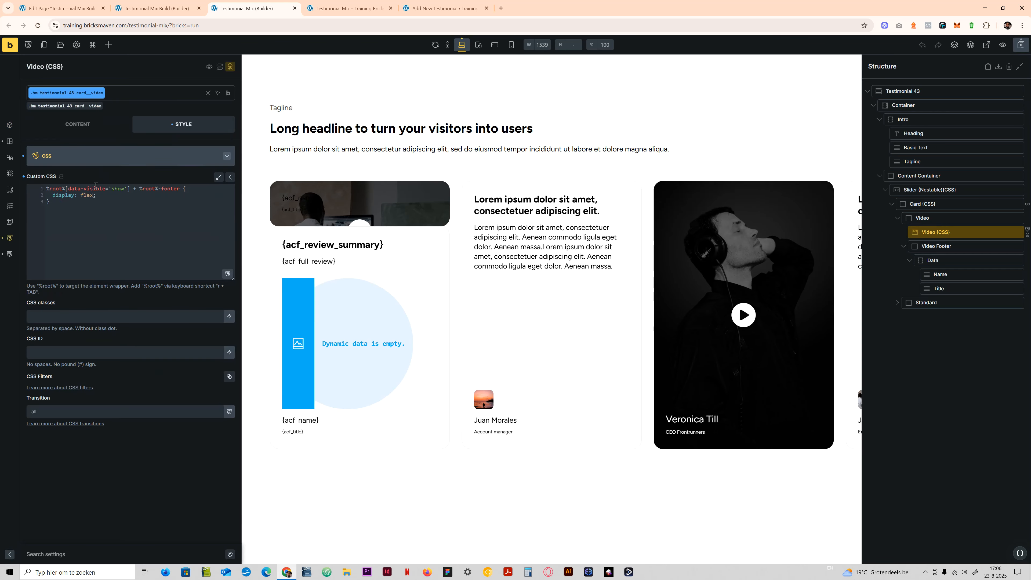
left_click(81, 153)
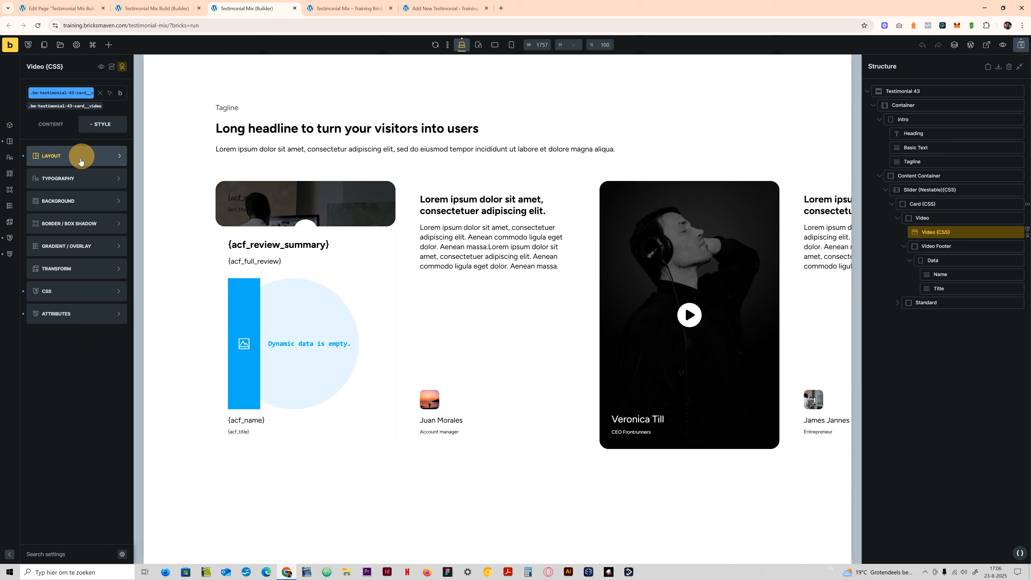
- Review the name and value of the nested Video element's data-visible attribute
left_click(83, 309)
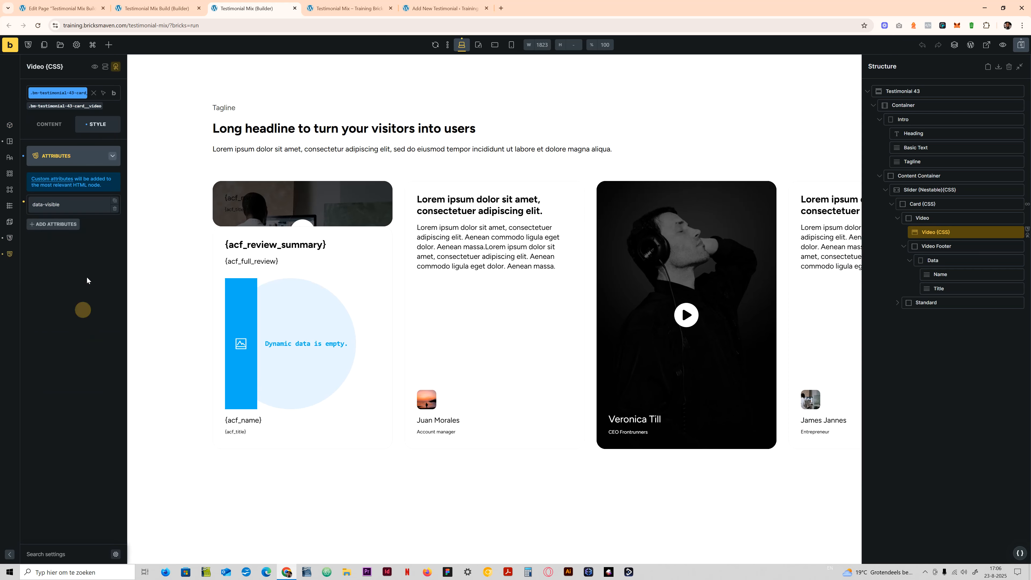
left_click(53, 204)
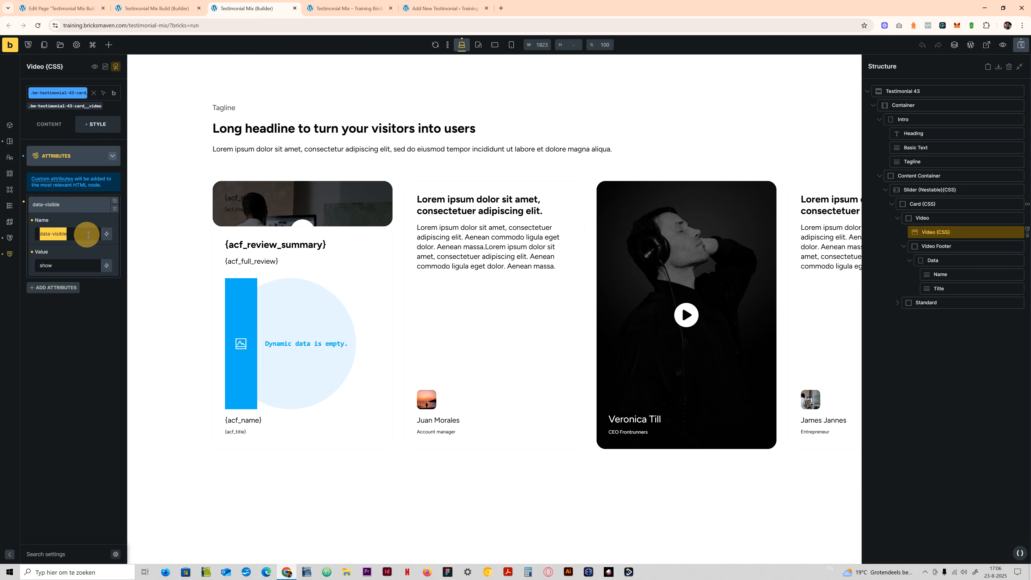
left_click_drag(42, 265, 61, 265)
left_click(71, 157)
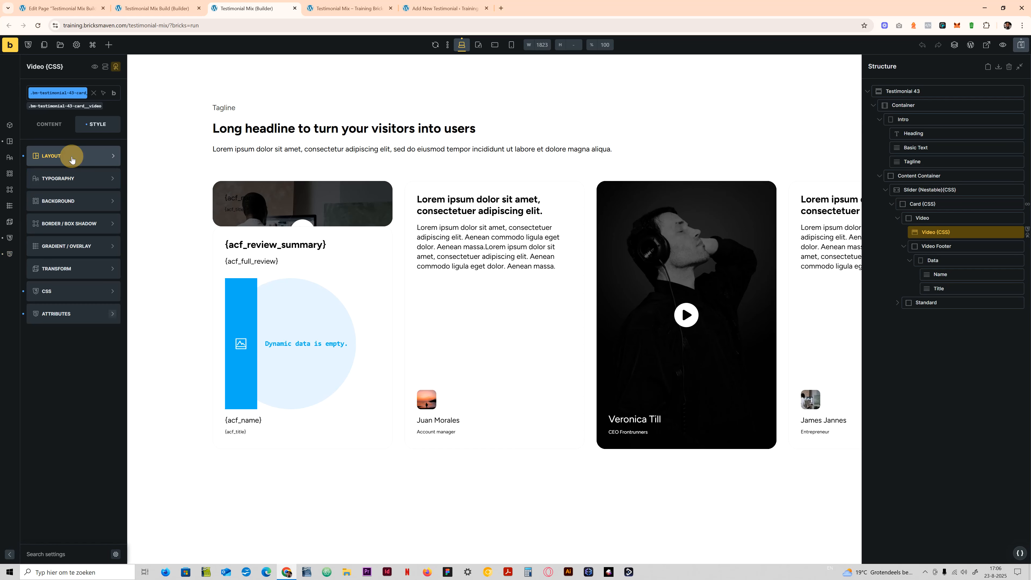
- Reopen the nested Video element's custom CSS and examine the display declaration for the footer
left_click(70, 294)
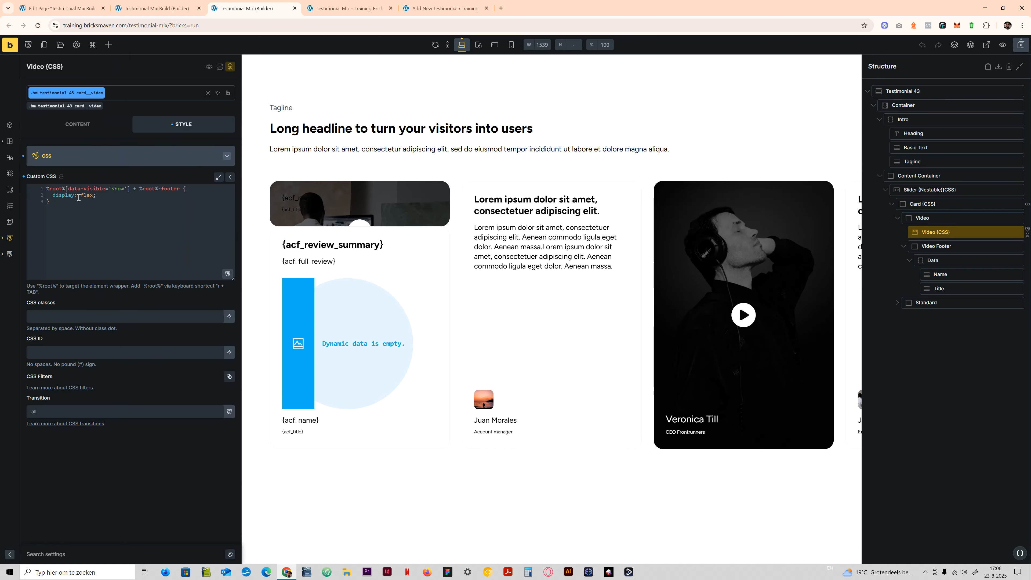
left_click_drag(60, 195, 97, 196)
left_click(94, 197)
left_click(96, 197)
left_click(97, 196)
- Select the Video Footer's bm-testimonial-43-card__video-footer class and review its display setting
left_click(934, 246)
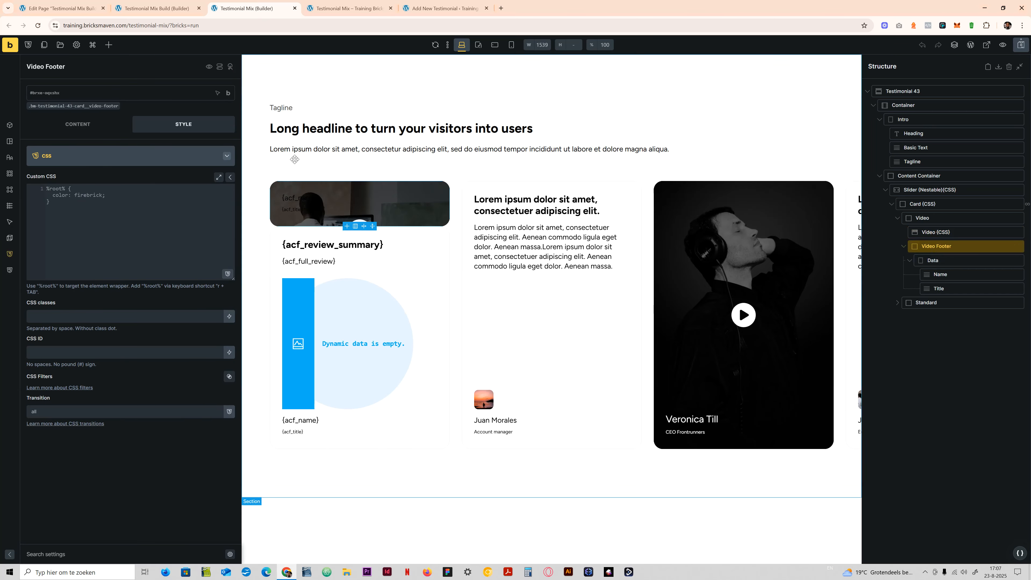
left_click(79, 107)
left_click(60, 129)
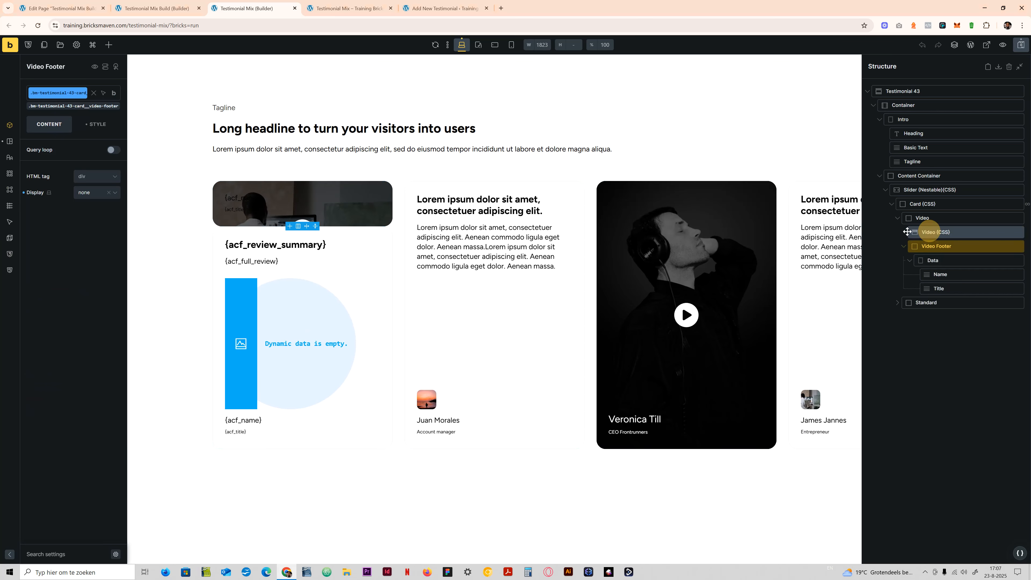
- Return to the nested Video element's custom CSS and examine the data-visible selector
left_click(930, 232)
left_click(86, 129)
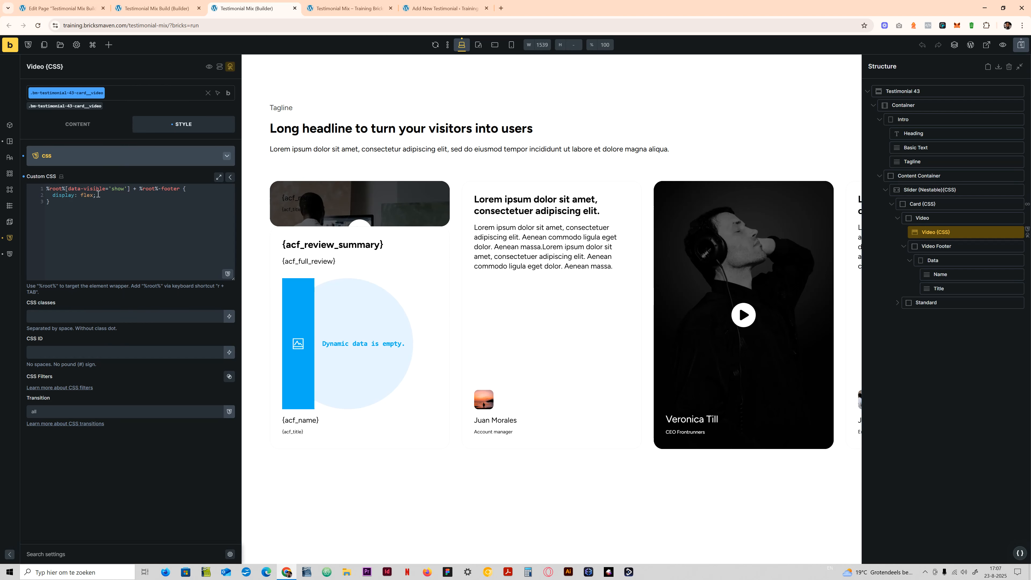
left_click_drag(68, 189, 115, 188)
left_click(124, 189)
- Open the nested Video element's interactions and review the existing Click interaction
left_click(230, 66)
left_click(73, 125)
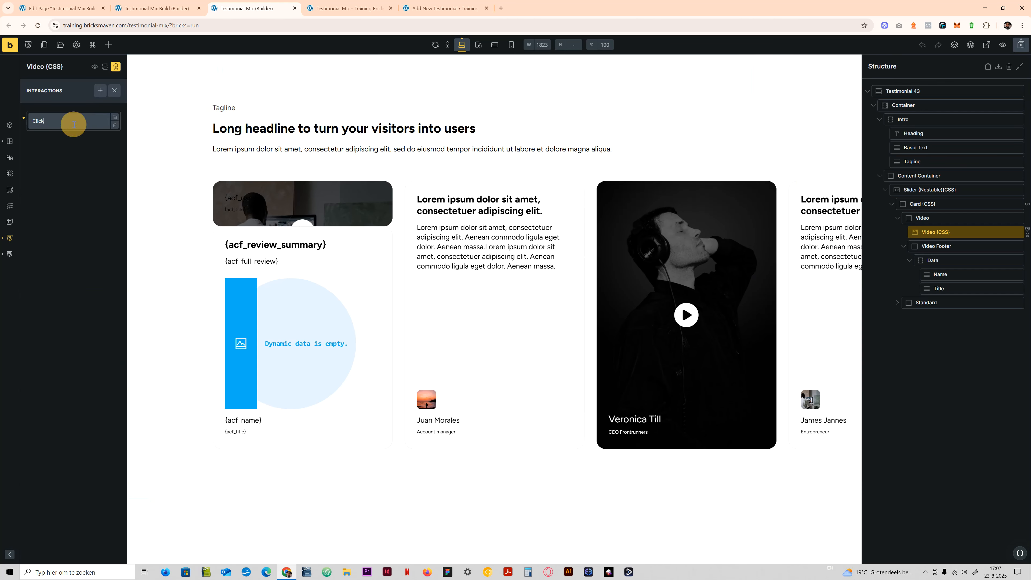
left_click(41, 118)
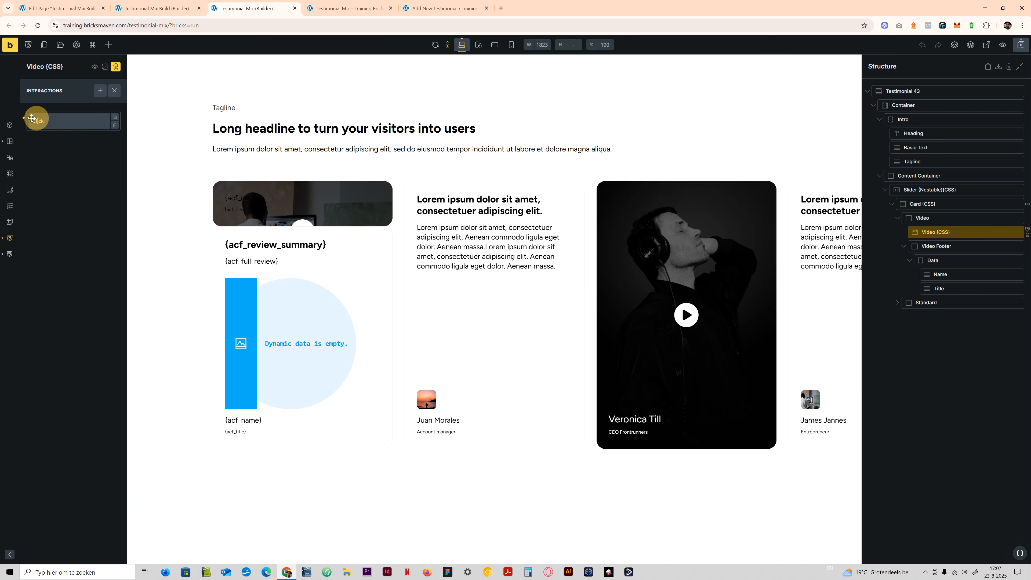
left_click(41, 120)
left_click(71, 131)
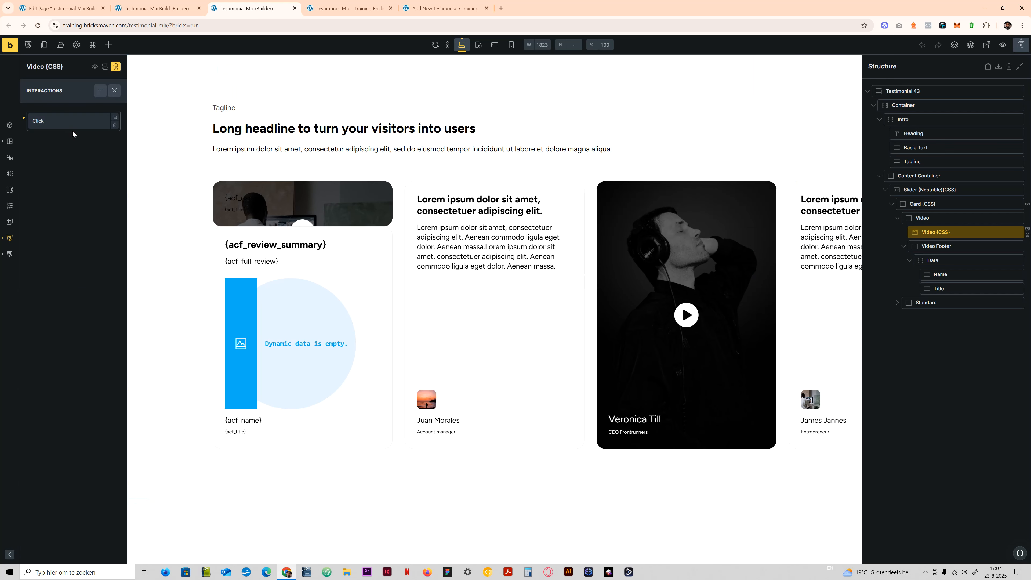
left_click(94, 128)
left_click(90, 123)
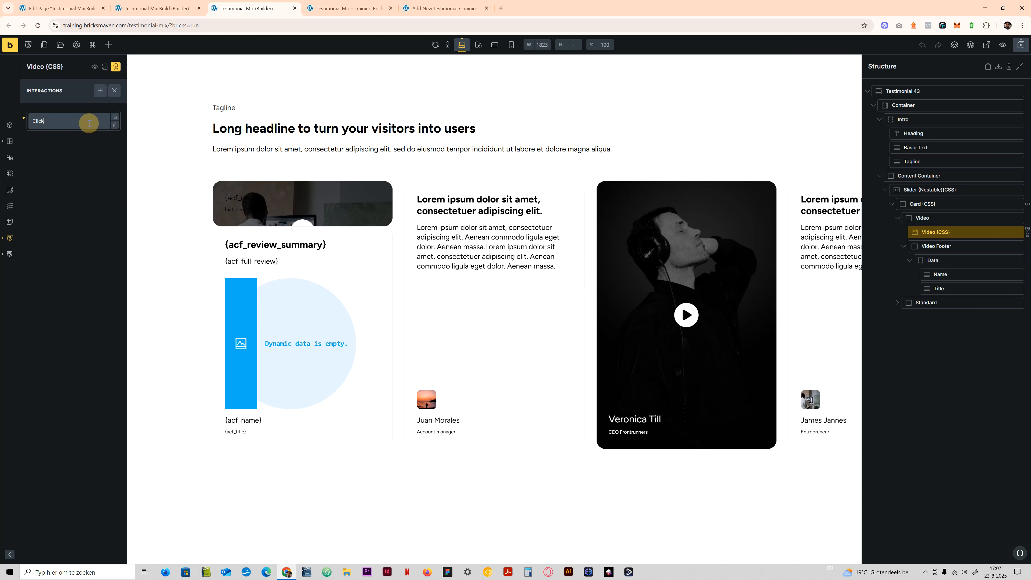
- Try out a second Click interaction with Remove attribute, key data-visible and value show, and delete that trial interaction
left_click(100, 91)
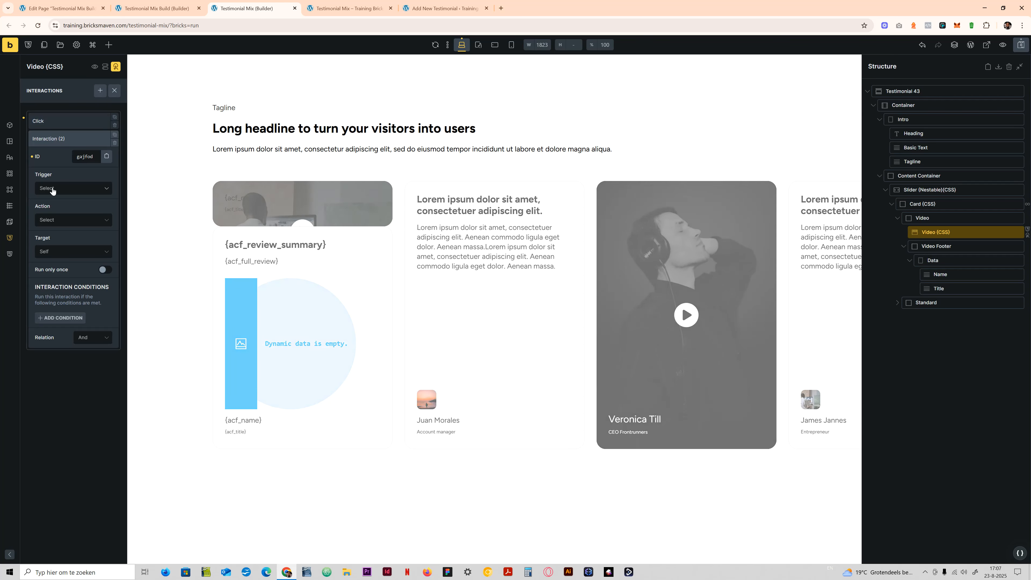
left_click(73, 188)
left_click(52, 220)
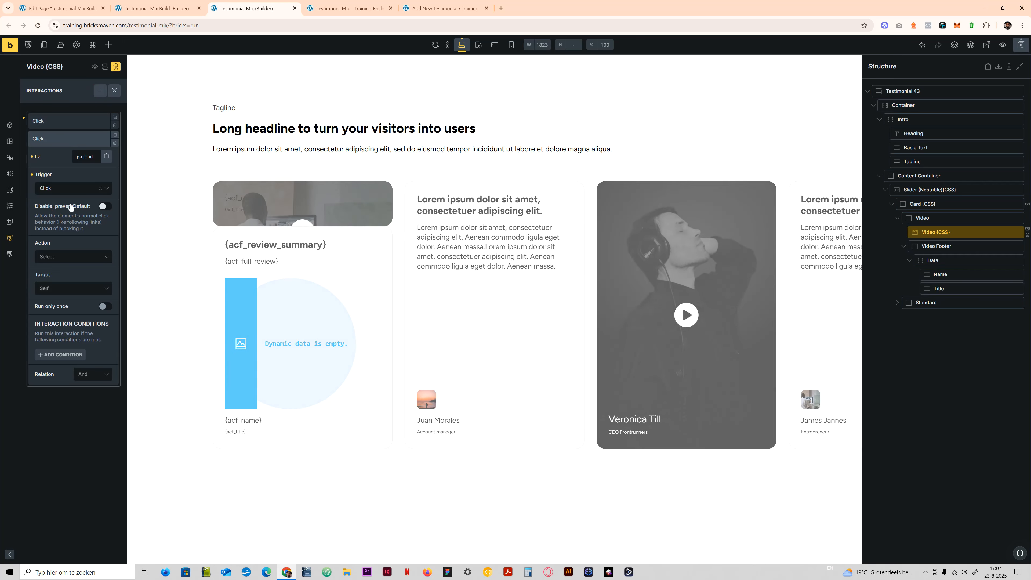
left_click(71, 256)
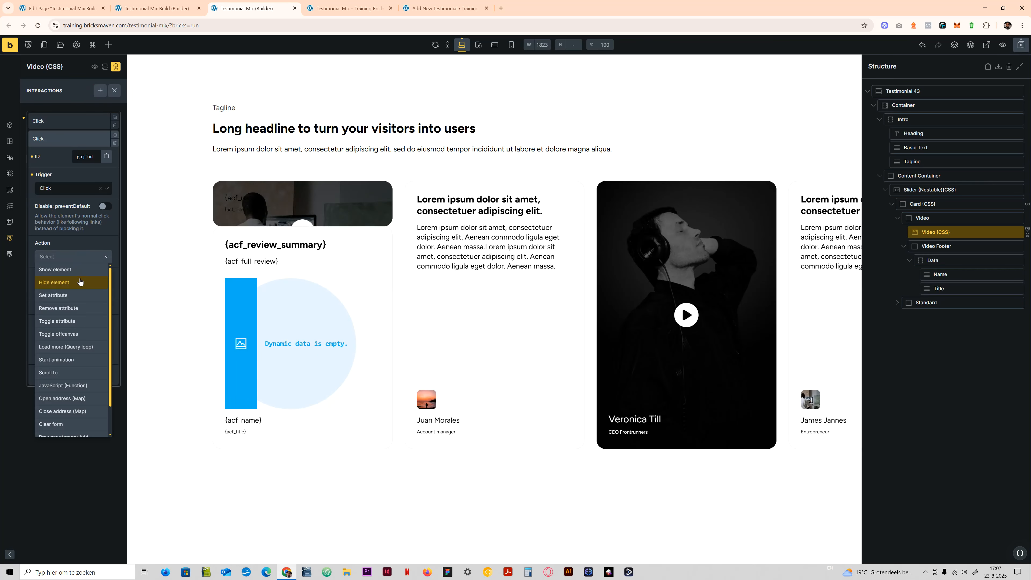
left_click(80, 308)
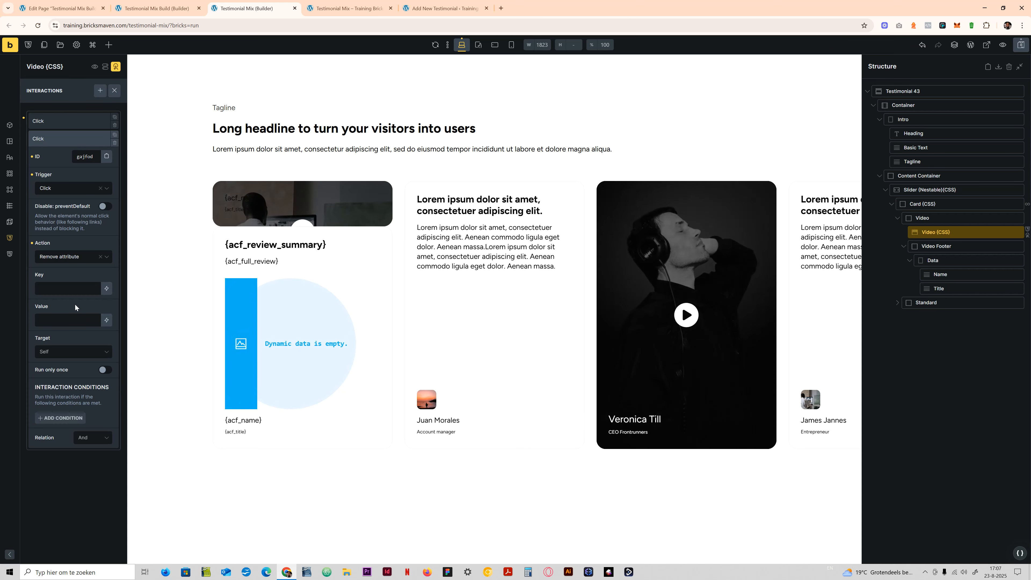
left_click(75, 289)
type("data-")
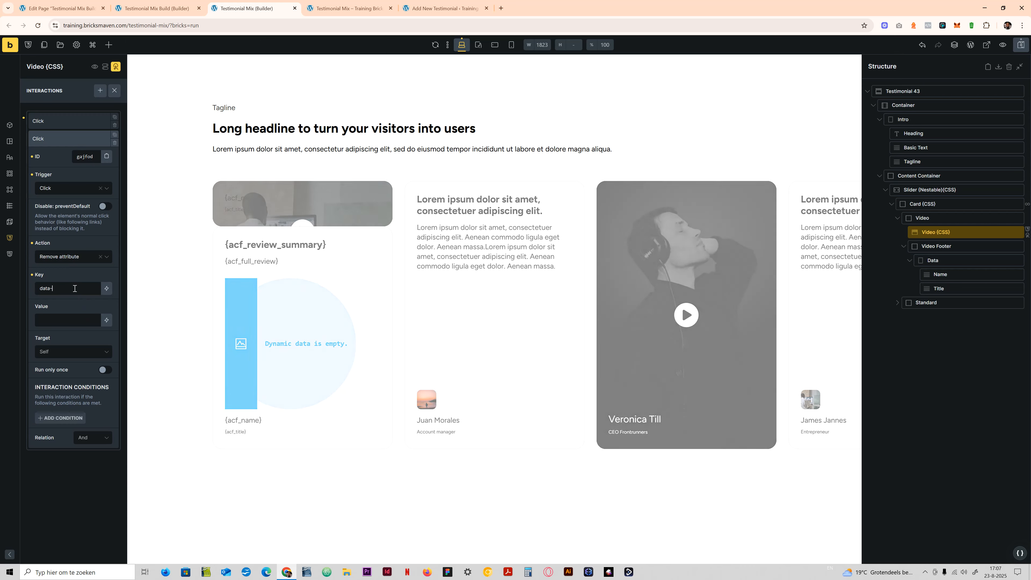
type("visible")
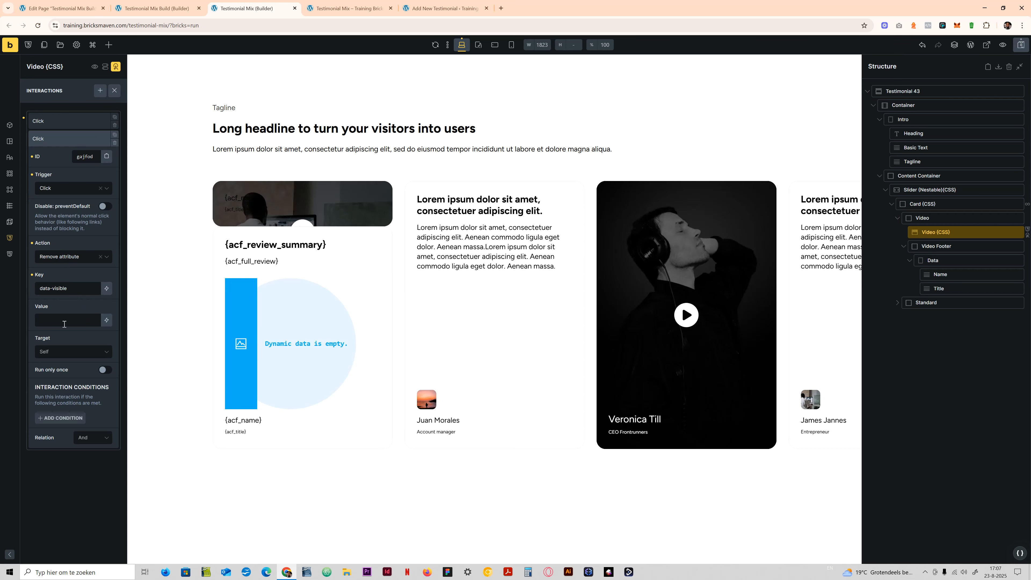
left_click(66, 323)
type("show")
left_click(115, 143)
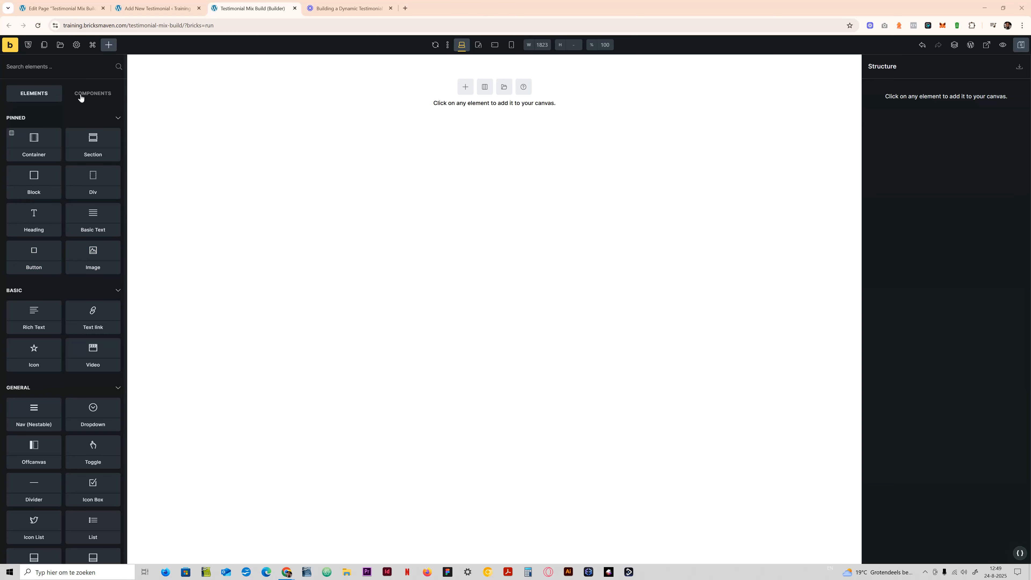
- Add a Section to the empty Testimonial Mix Build page, rename it Testimonial mix and save the page
left_click(99, 152)
left_click(889, 89)
double_click(890, 88)
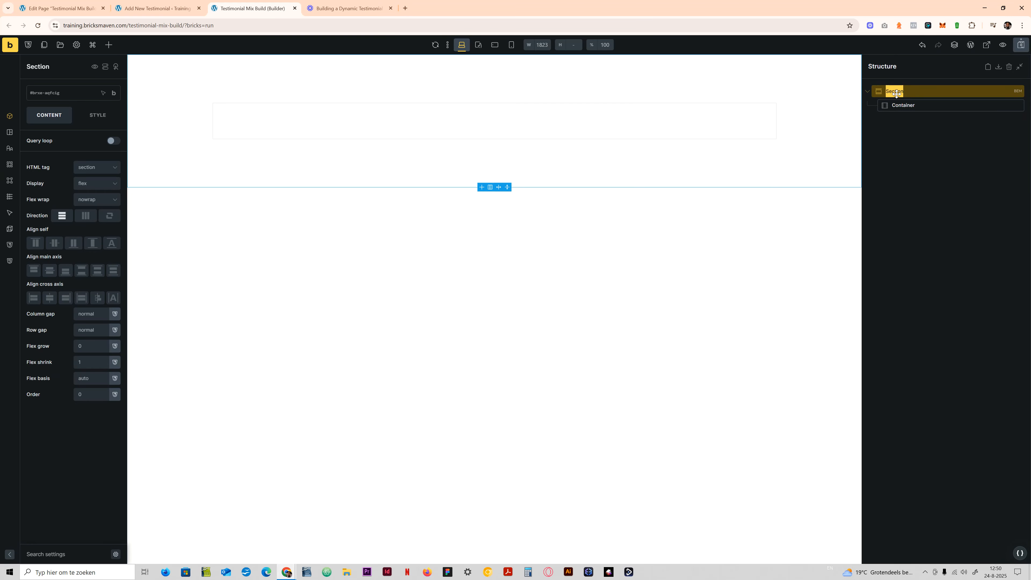
type("testimonial Mix")
key("BackSpace")
key("BackSpace")
type("mix")
key("Home")
key("Delete")
type("T")
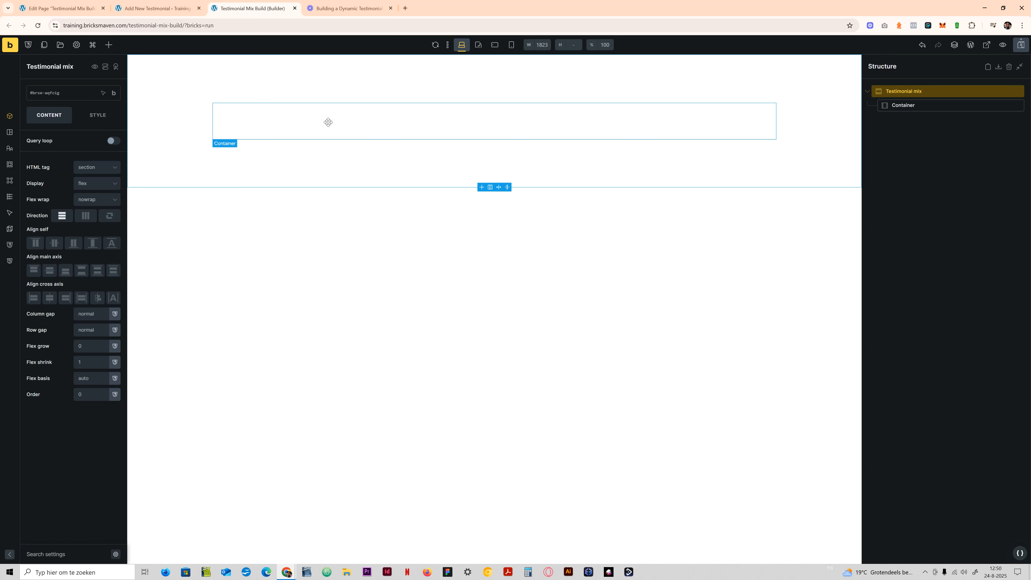
key("ctrl+s")
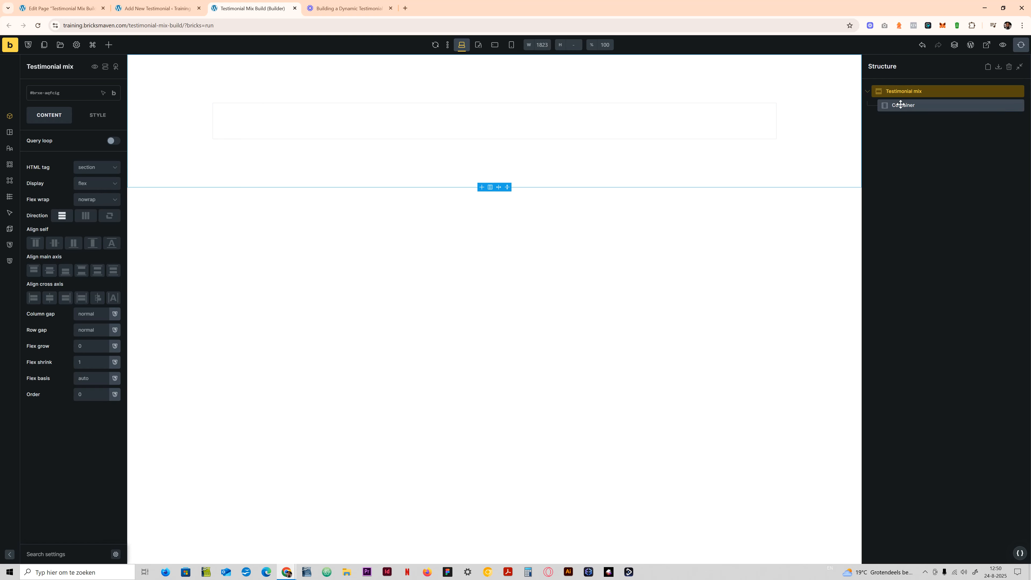
- Insert the Section Intro Left template without its theme styles or classes, and nest the Intro block inside the Container
left_click(897, 105)
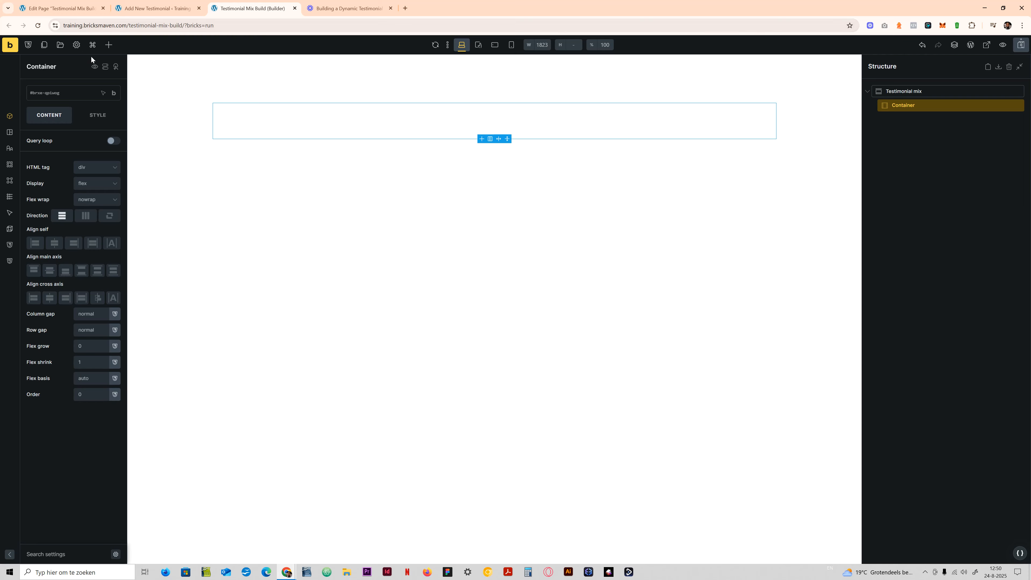
left_click(60, 44)
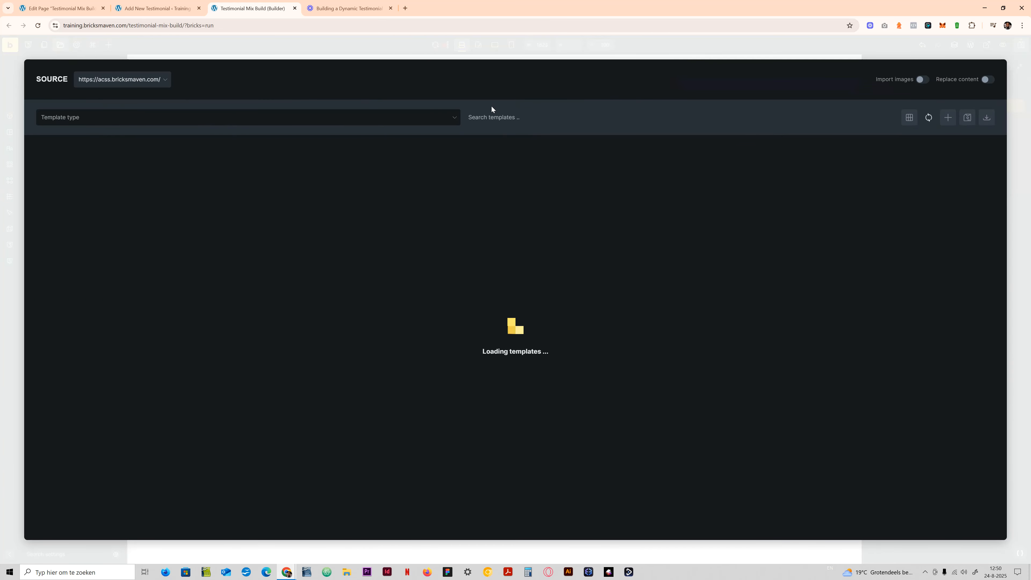
type("intro")
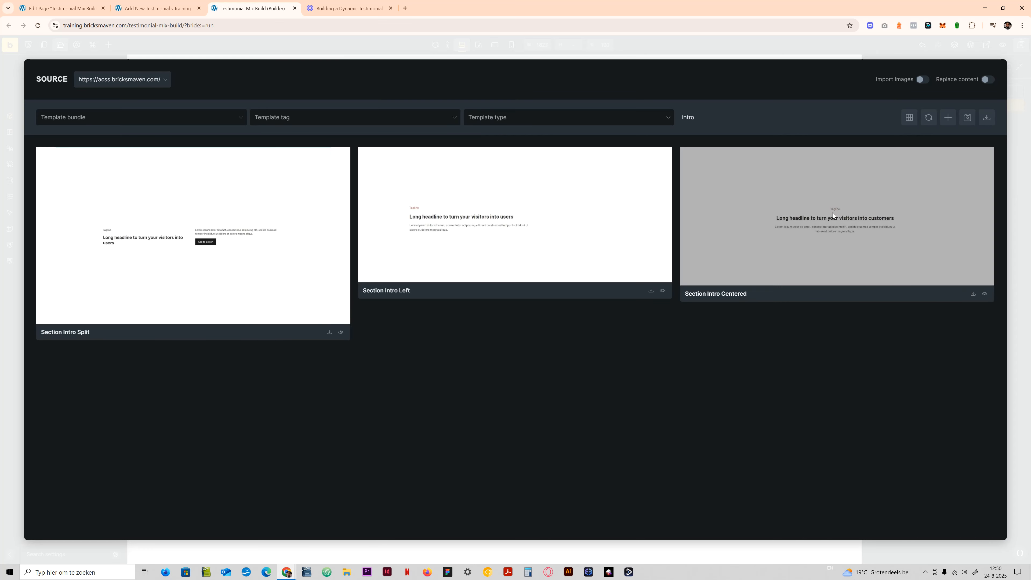
left_click(650, 291)
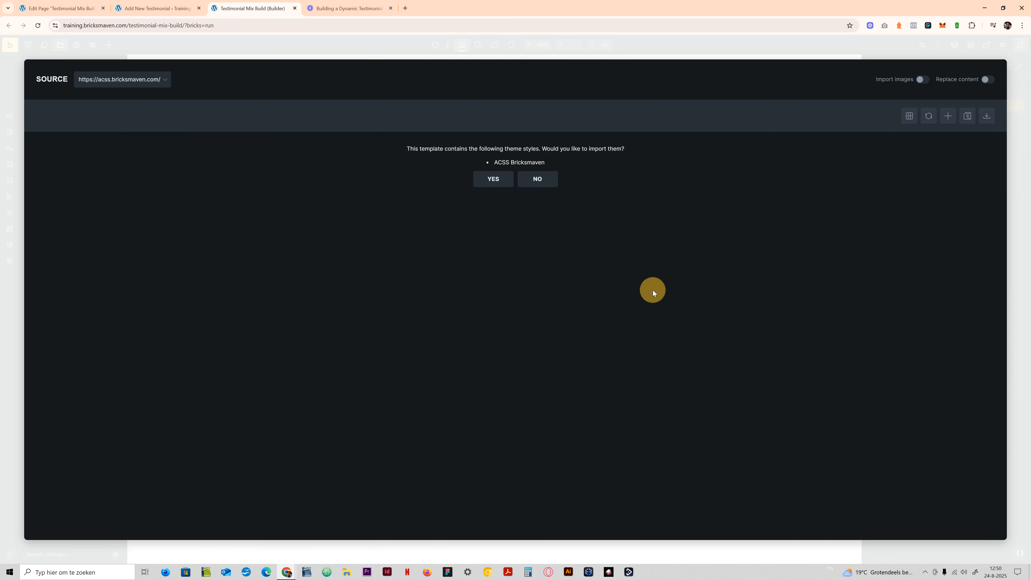
left_click(542, 180)
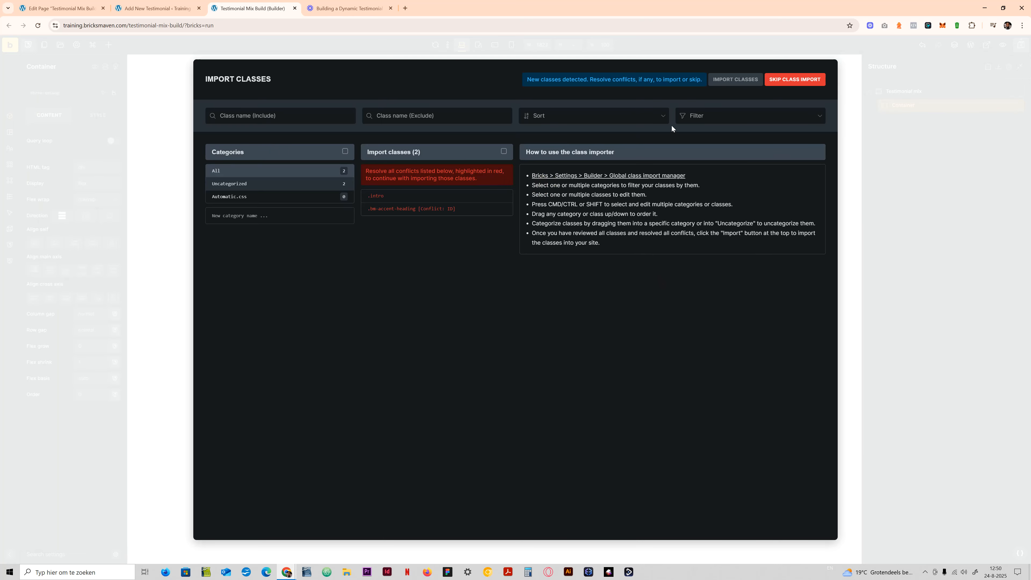
left_click(792, 82)
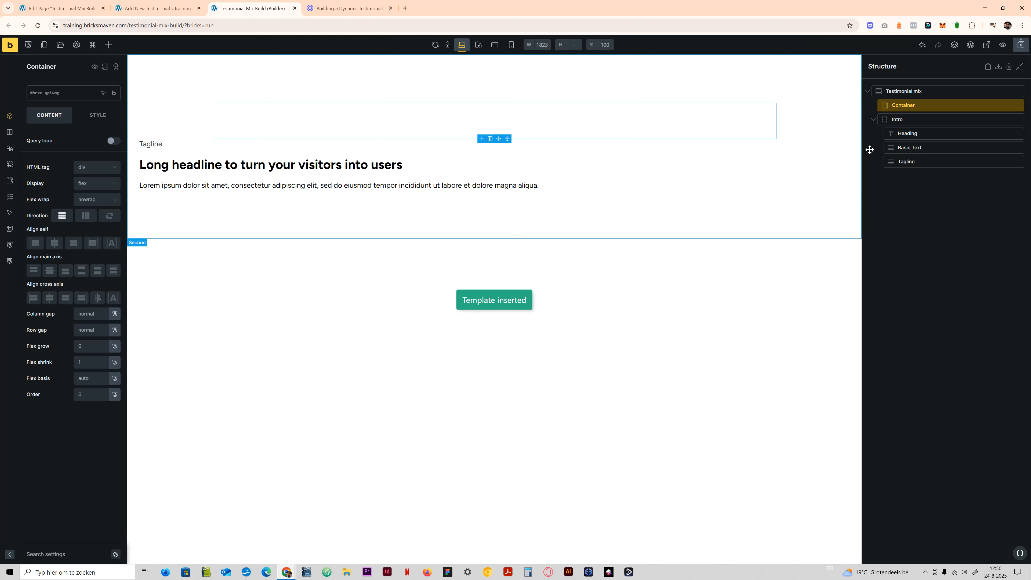
left_click_drag(895, 119, 902, 109)
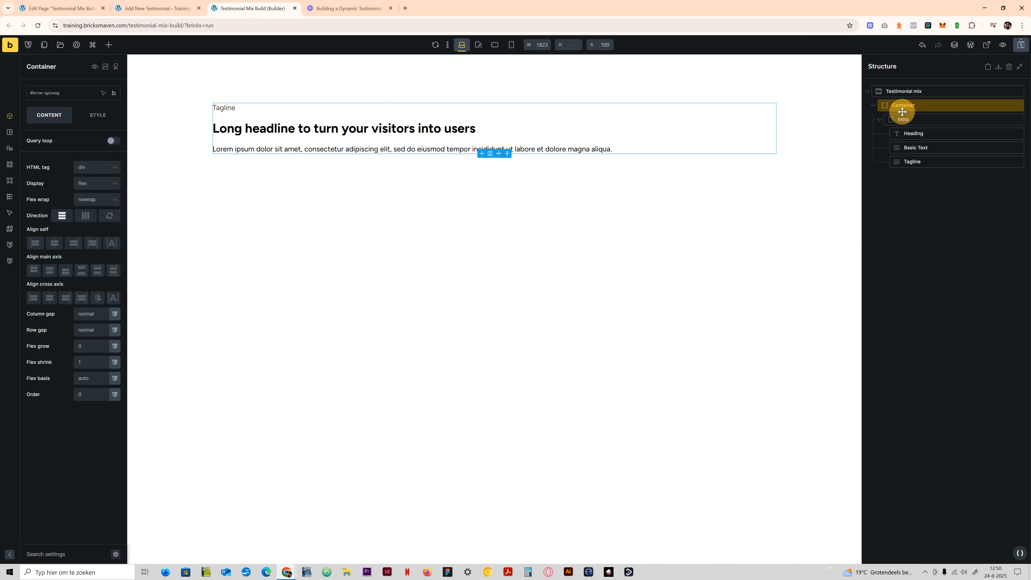
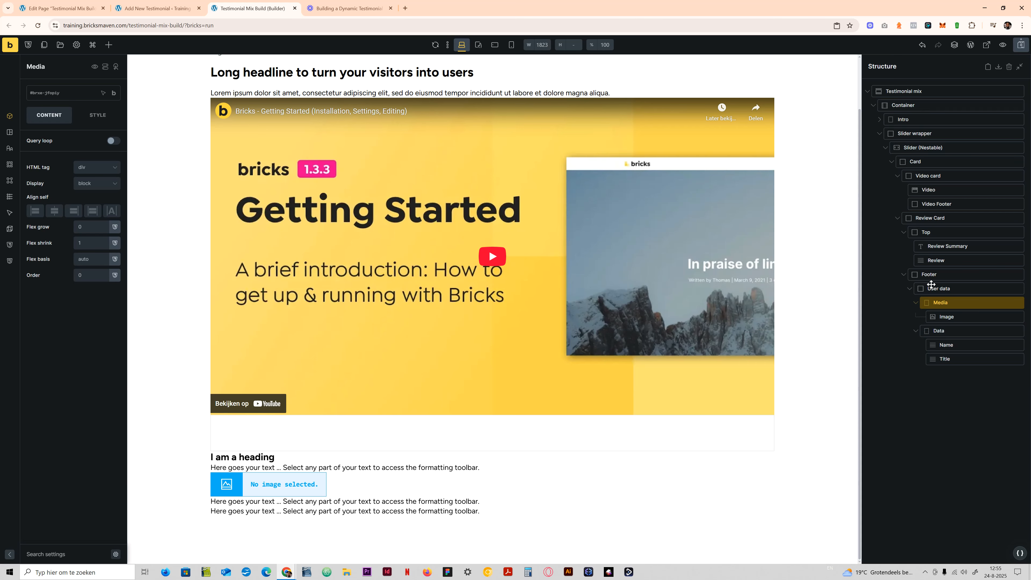
- Expand the Intro block and examine the nested Video card, Review Card, Top, Footer and User data elements in the structure
left_click(880, 118)
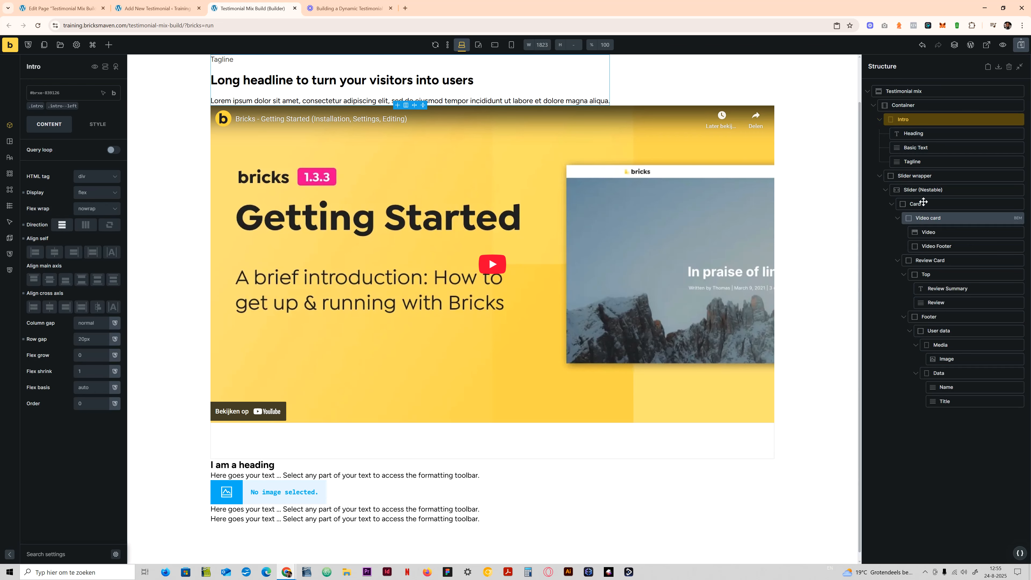
left_click(897, 218)
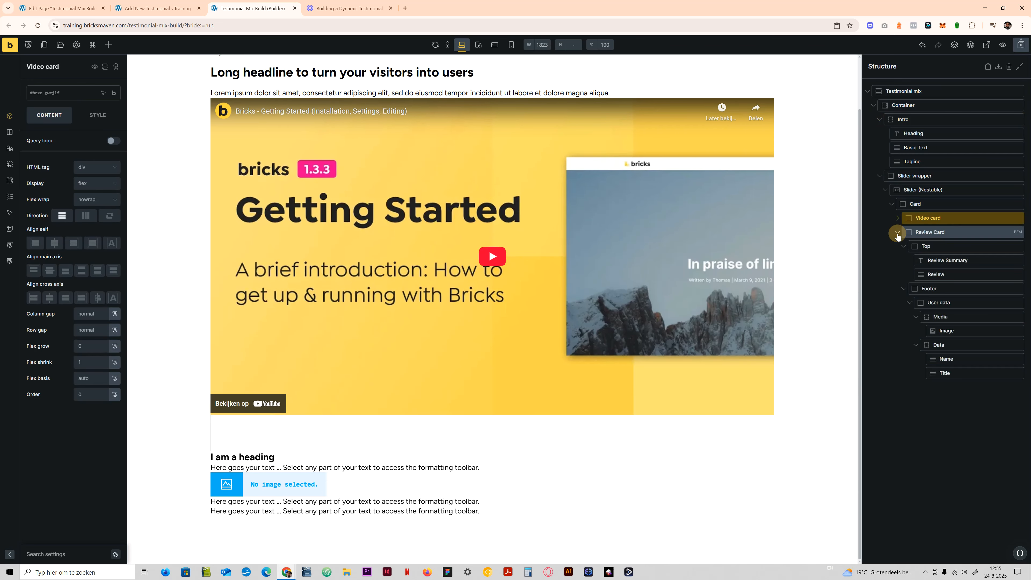
left_click(898, 218)
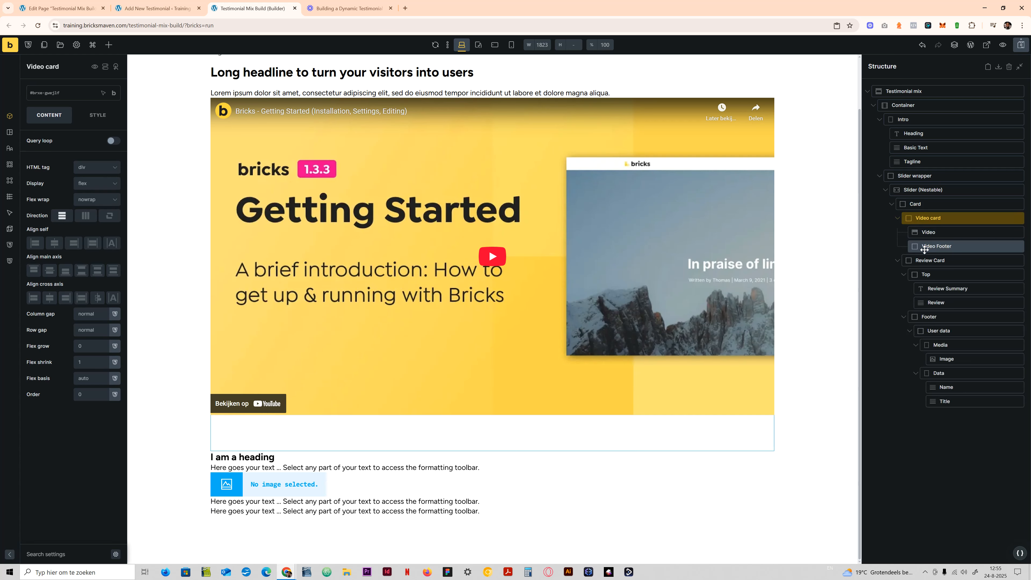
left_click(931, 260)
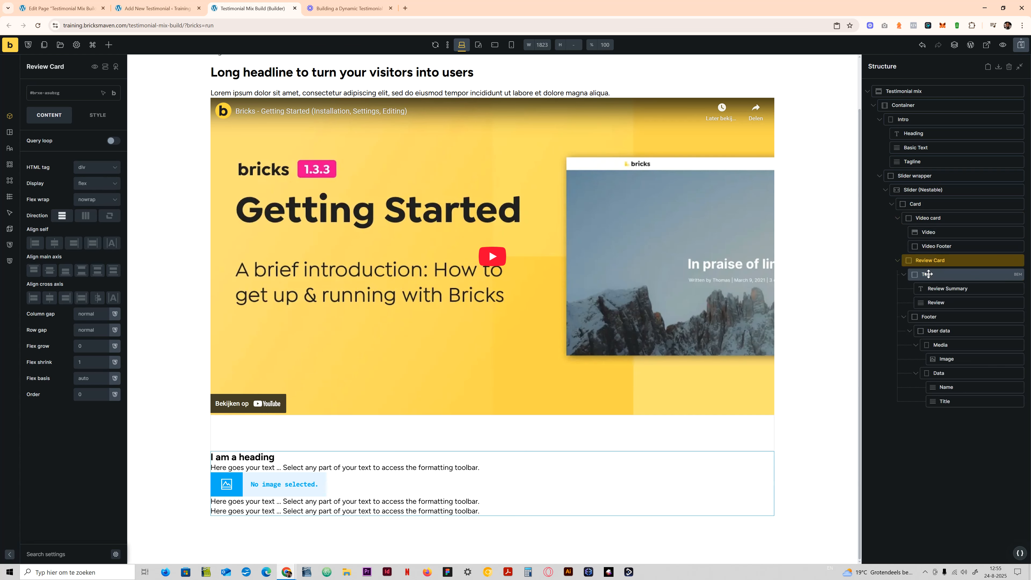
left_click(928, 274)
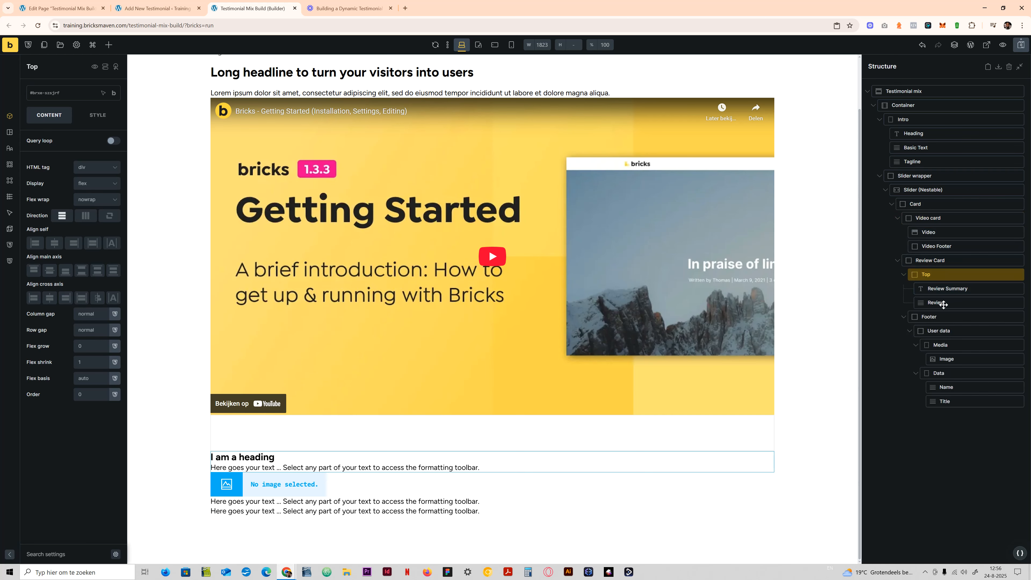
left_click(933, 316)
left_click(940, 332)
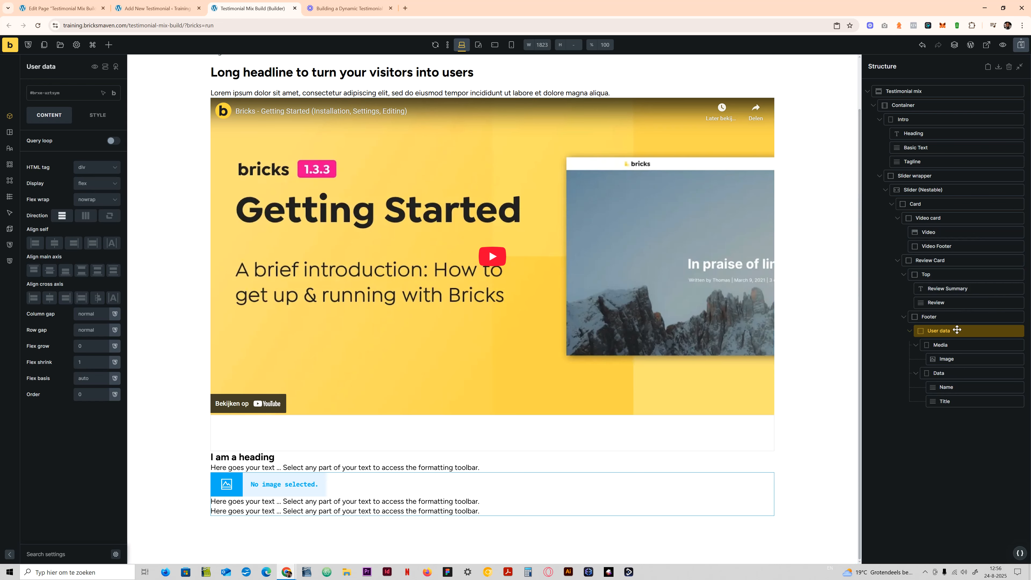
- Create the class testimonial-mix on the Testimonial mix section, copying the class name for reuse
left_click(905, 91)
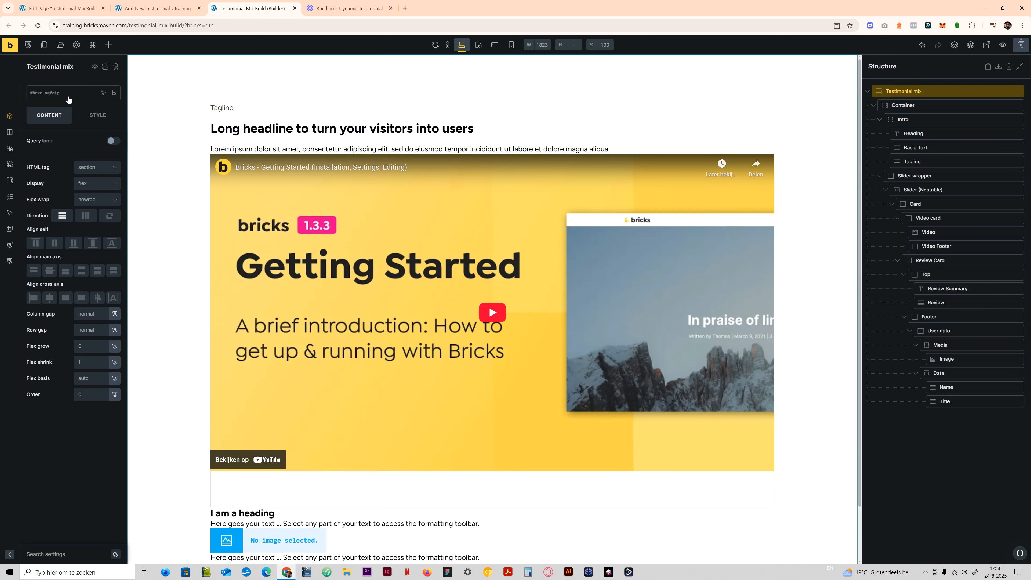
left_click(67, 97)
type("text")
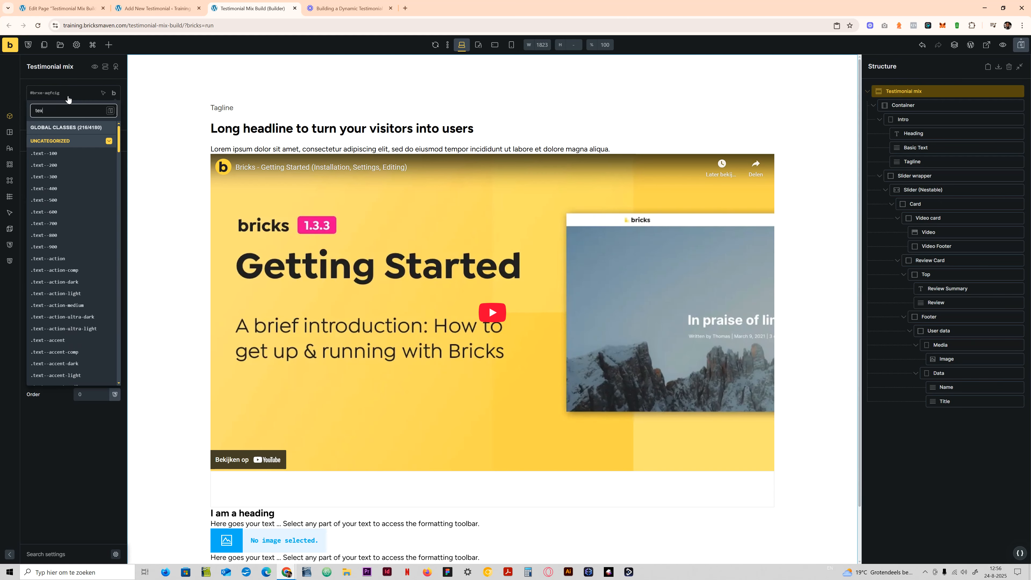
key("BackSpace")
type("stimonial")
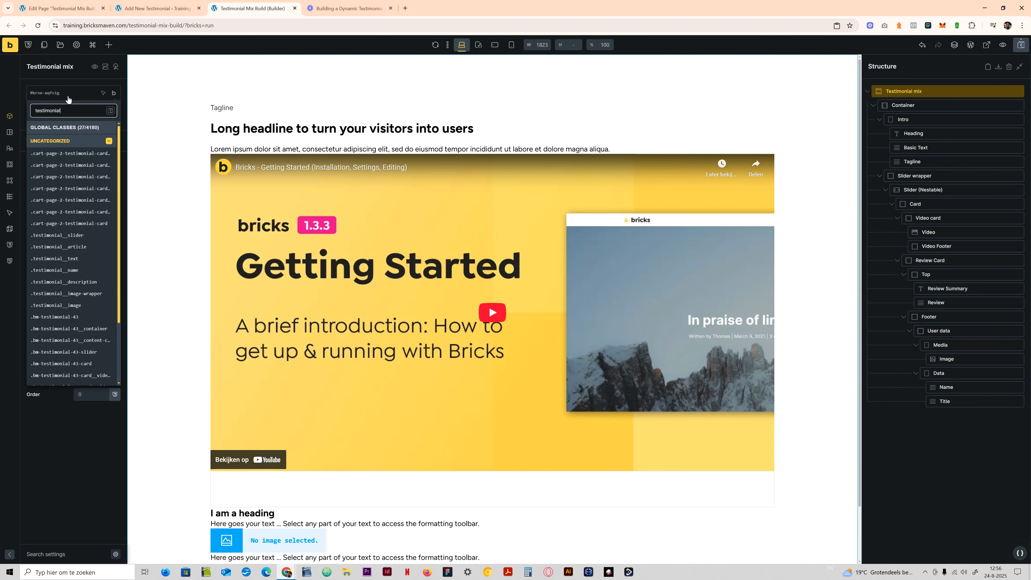
type("-mix")
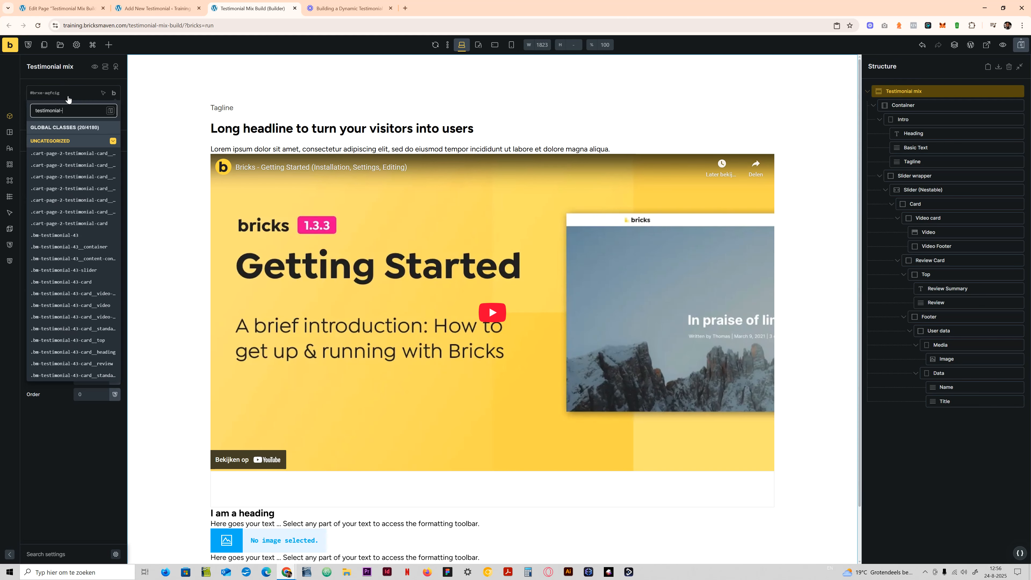
key("Return")
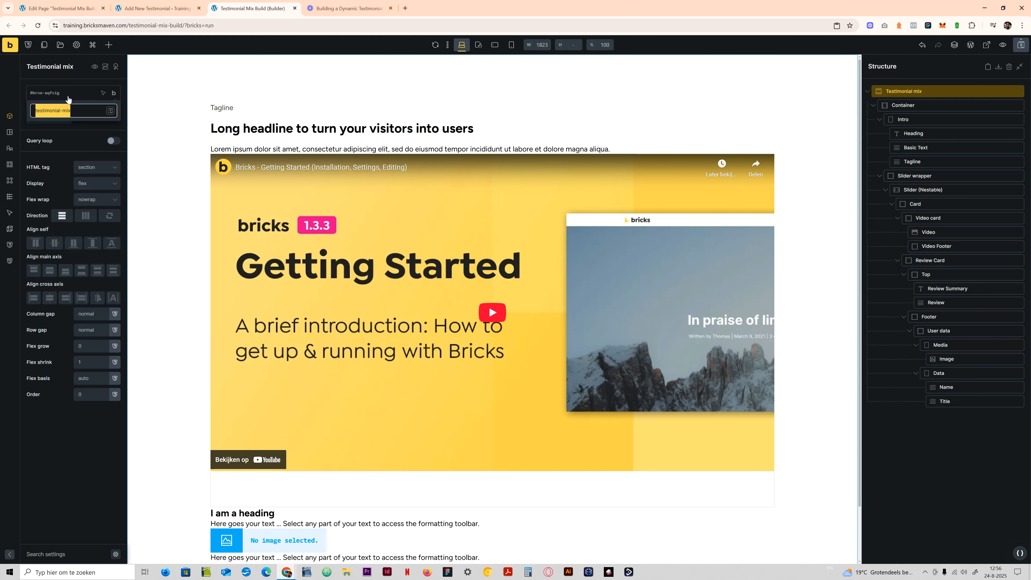
key("Return")
- Create the class testimonial-mix__container on the Container inside the Testimonial mix section
left_click(920, 108)
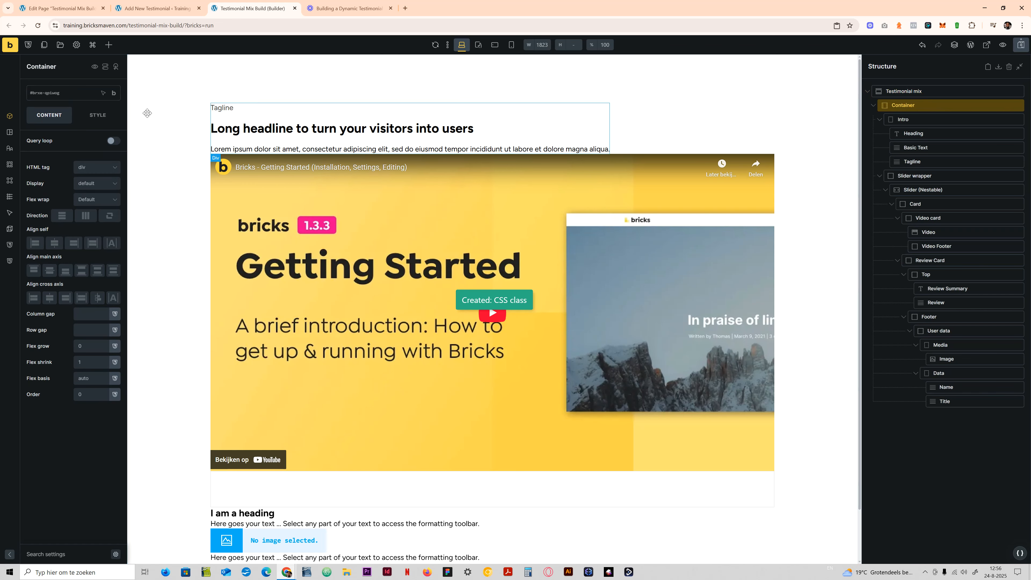
left_click(44, 93)
type("testimonial-mix")
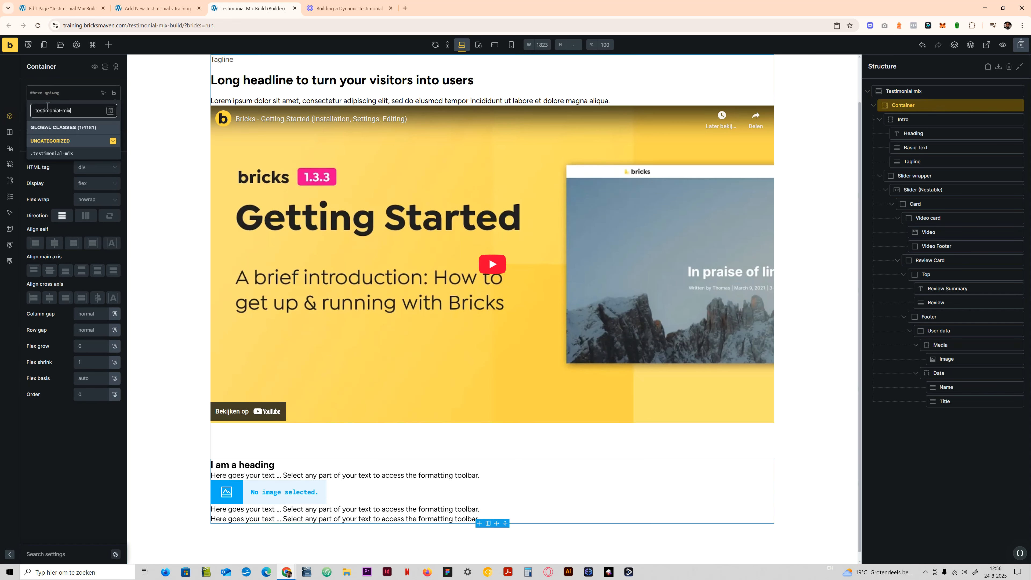
type("__container")
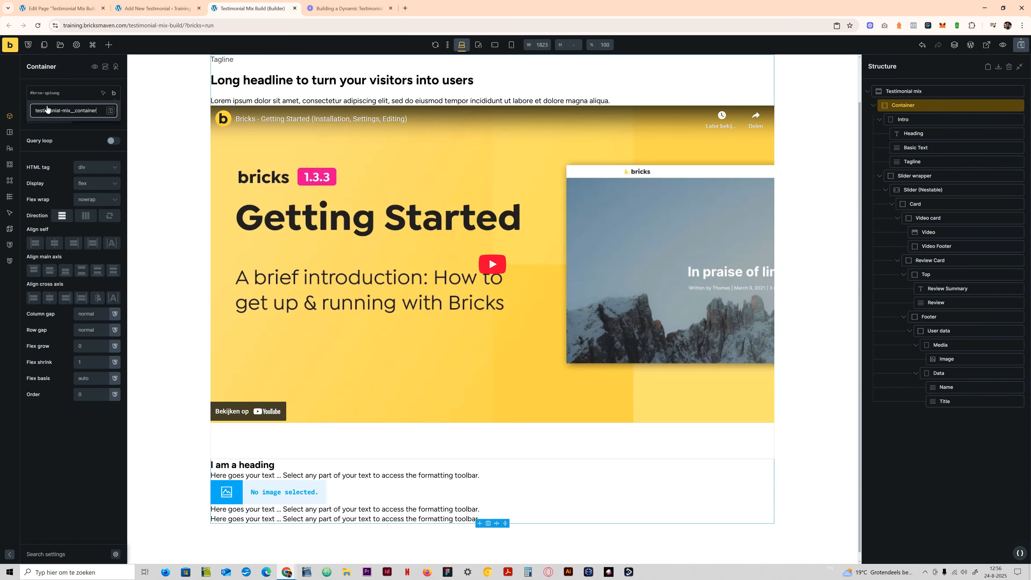
key("Return")
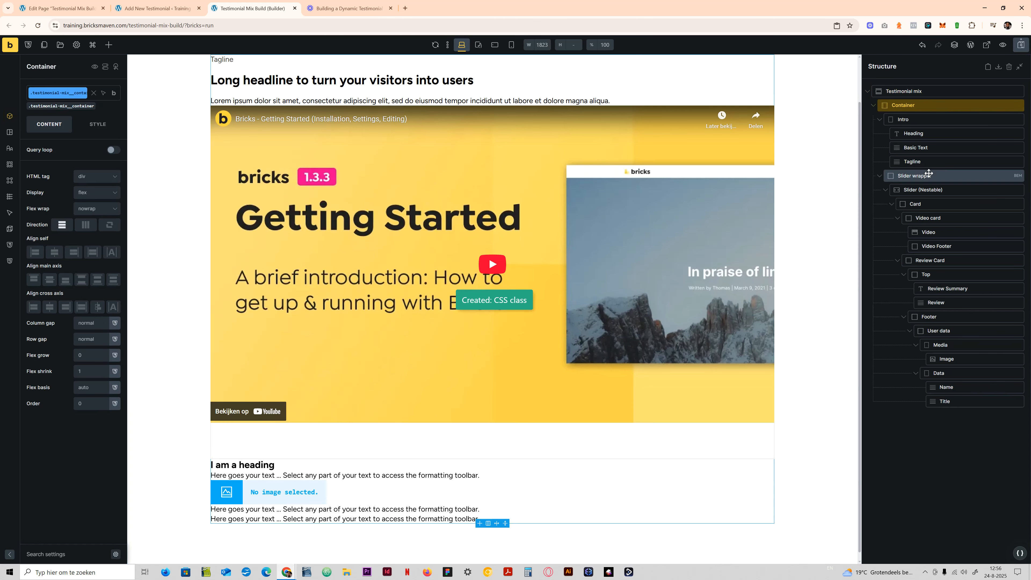
- Create the class testimonial-mix__slider-wrapper on the Slider wrapper block
left_click(920, 174)
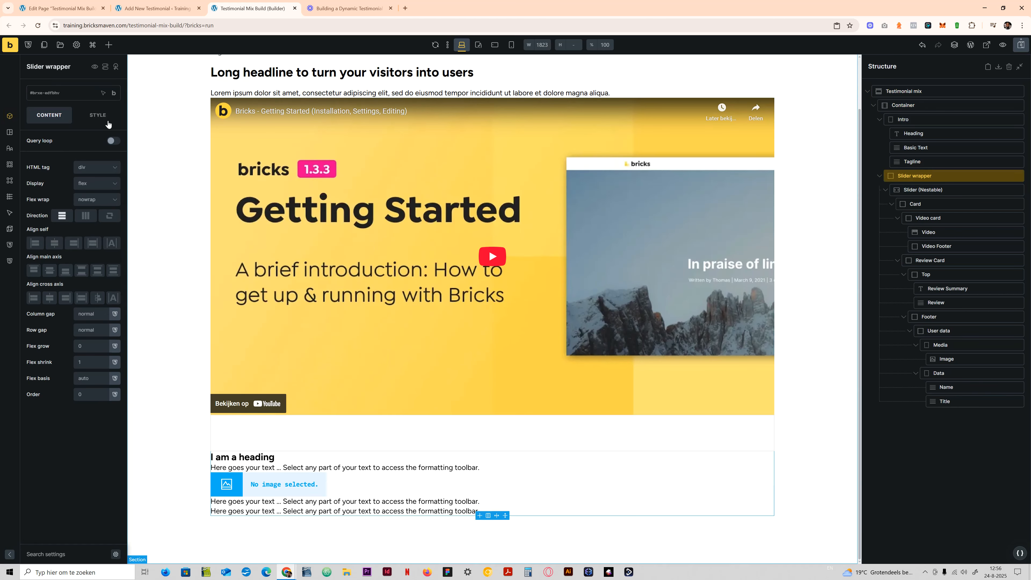
left_click(41, 93)
type("testimonial-mix__slider-")
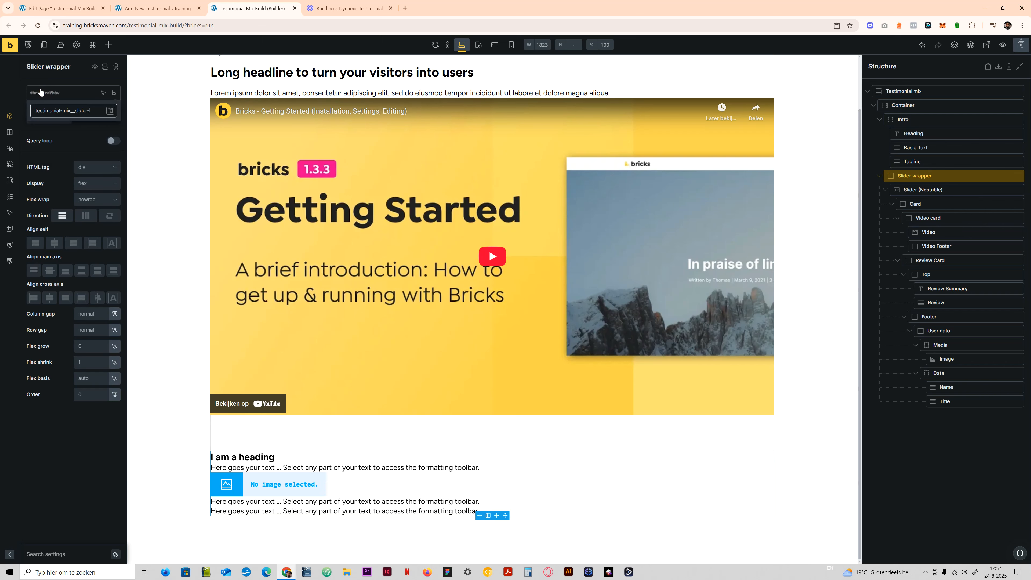
key("Return")
- Create the class testimonial-mix-slider on the Slider (Nestable) element
left_click(922, 189)
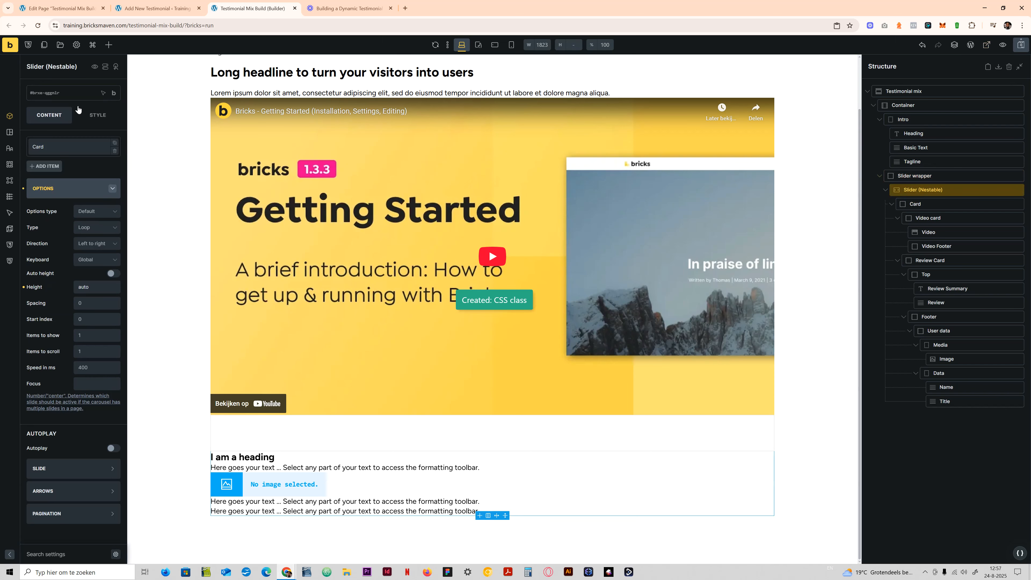
left_click(64, 93)
type("testimonial-mix")
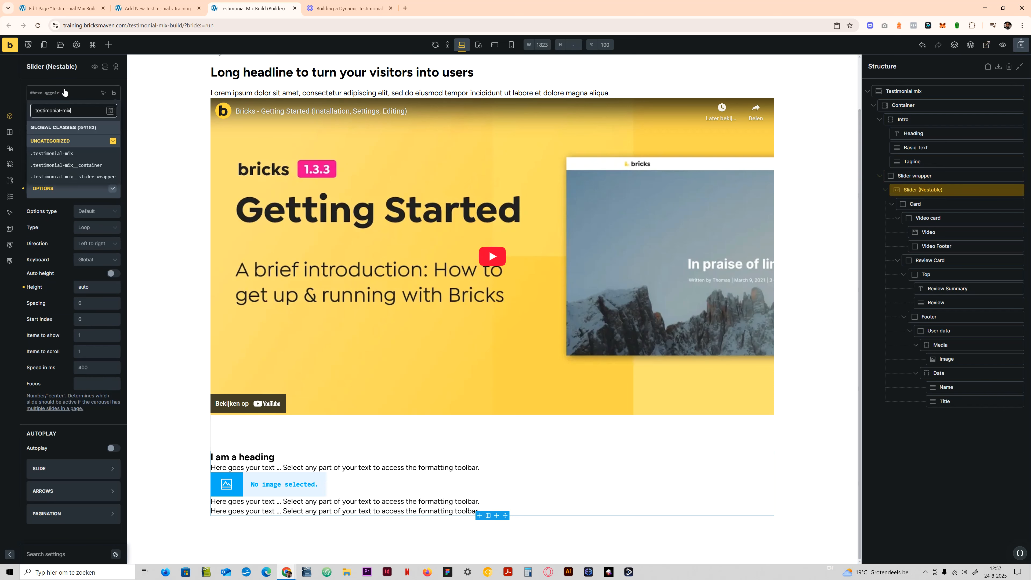
type("-")
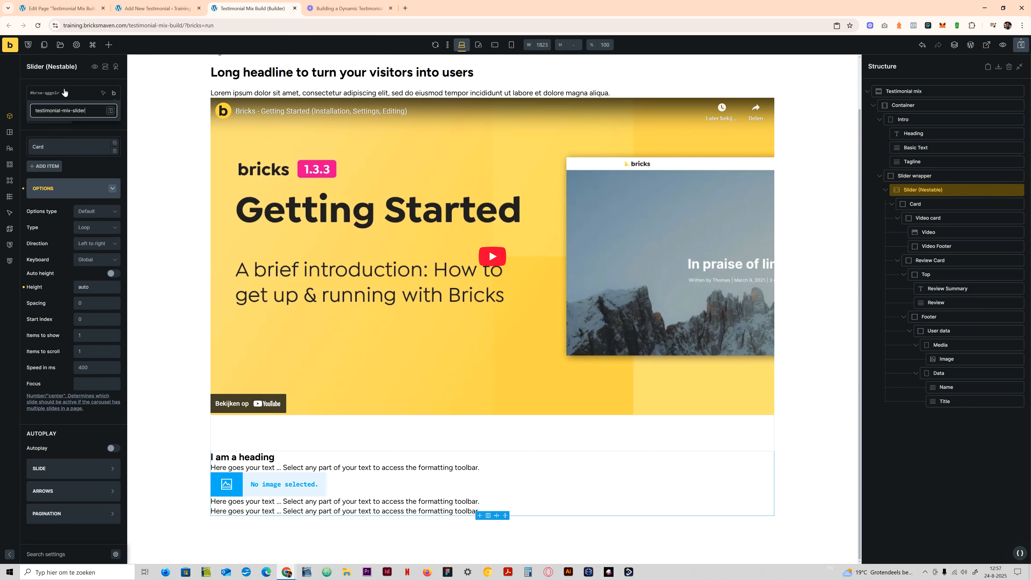
type("slider")
key("Return")
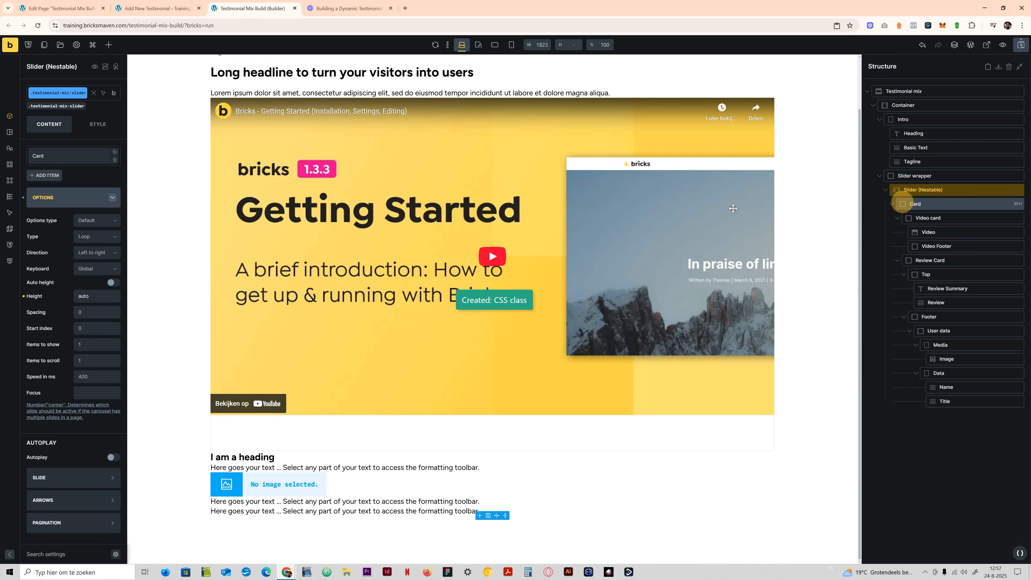
- Create the class testimonial-mix-card on the slider's Card element, copying the class name for reuse
left_click(905, 203)
left_click(48, 95)
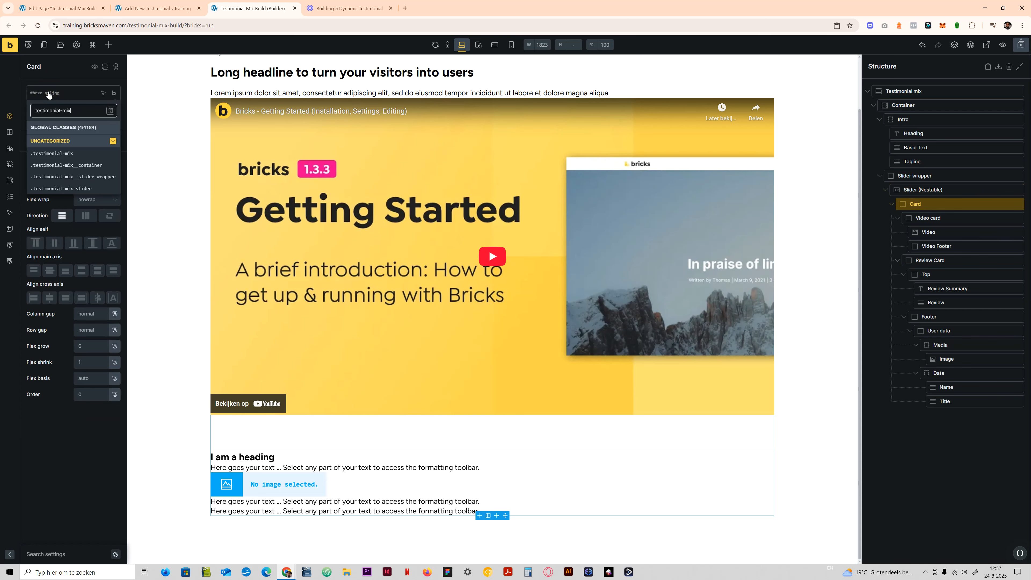
type("-card")
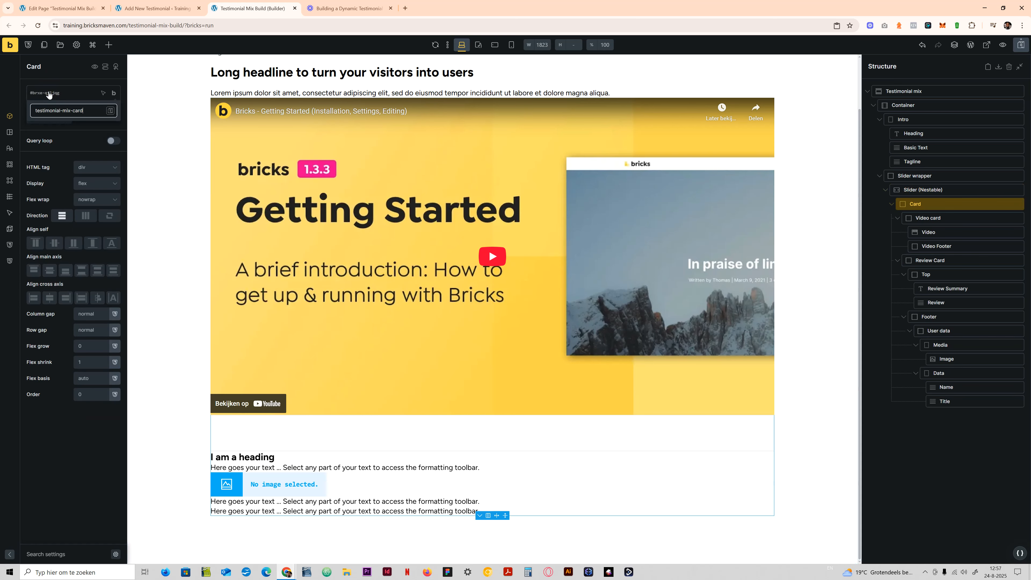
key("ctrl+a")
key("ctrl+c")
key("Return")
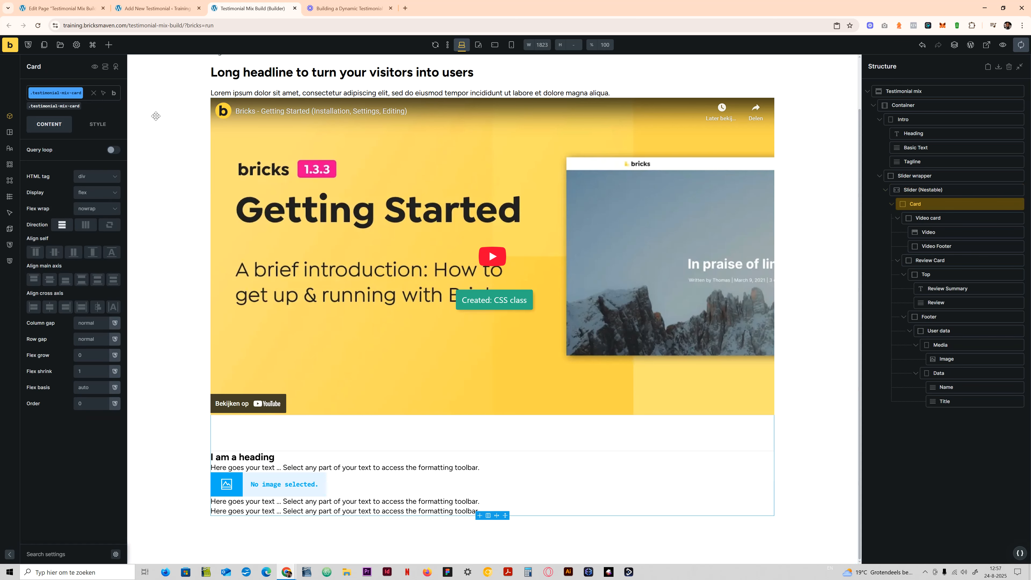
- Create the class testimonial-mix-card__video on the Video card block
left_click(928, 218)
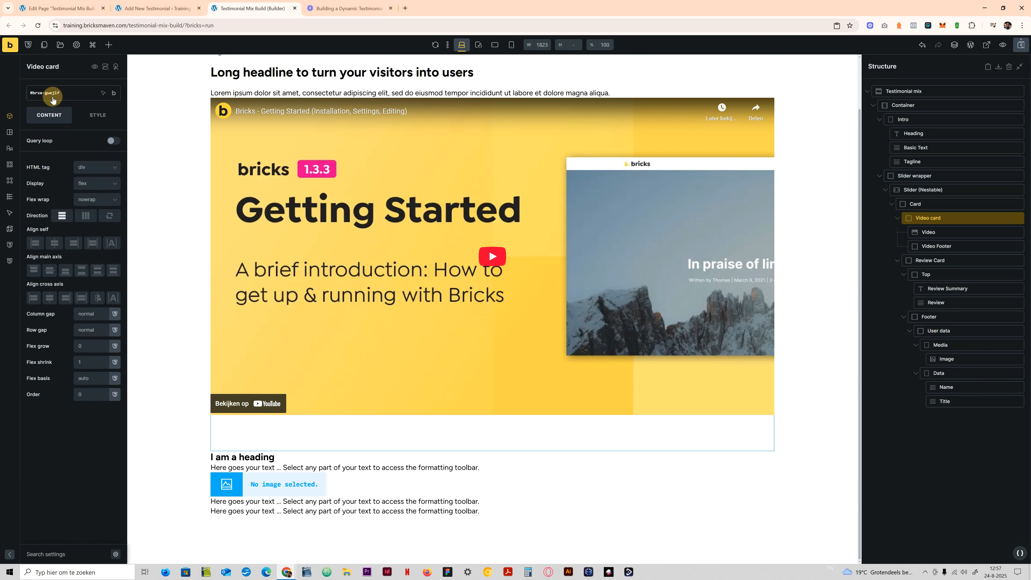
left_click(51, 93)
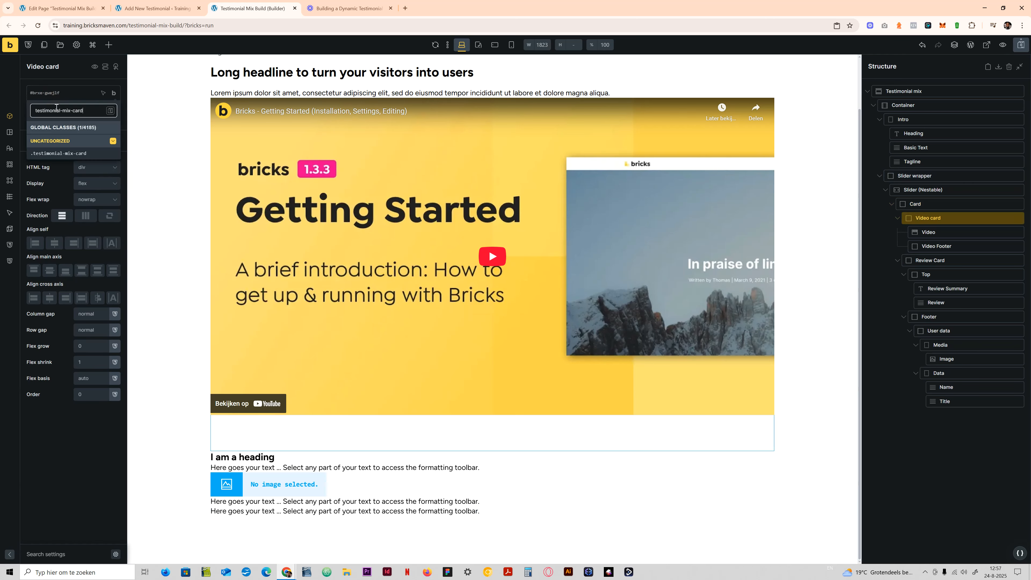
type("__video")
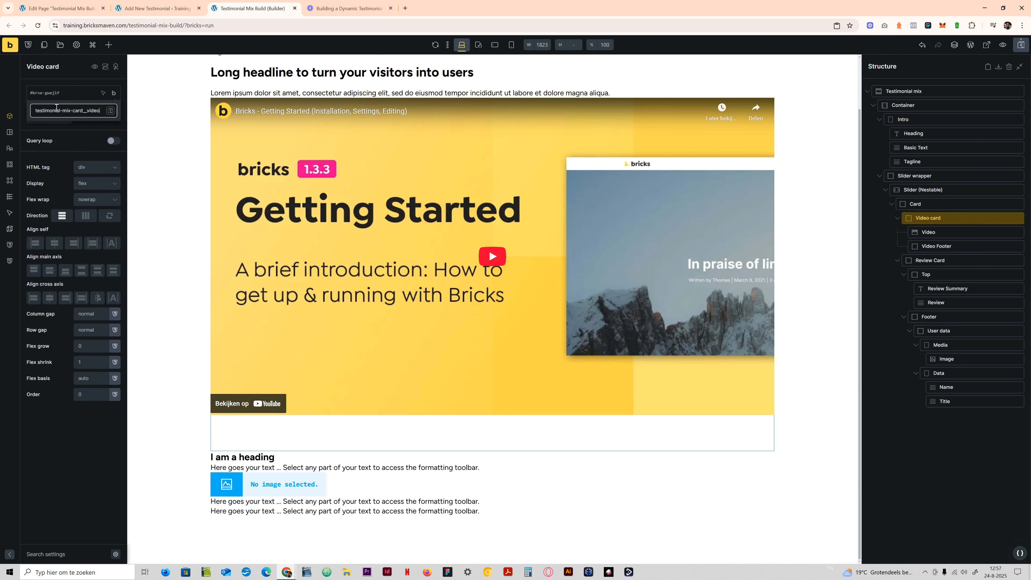
key("Return")
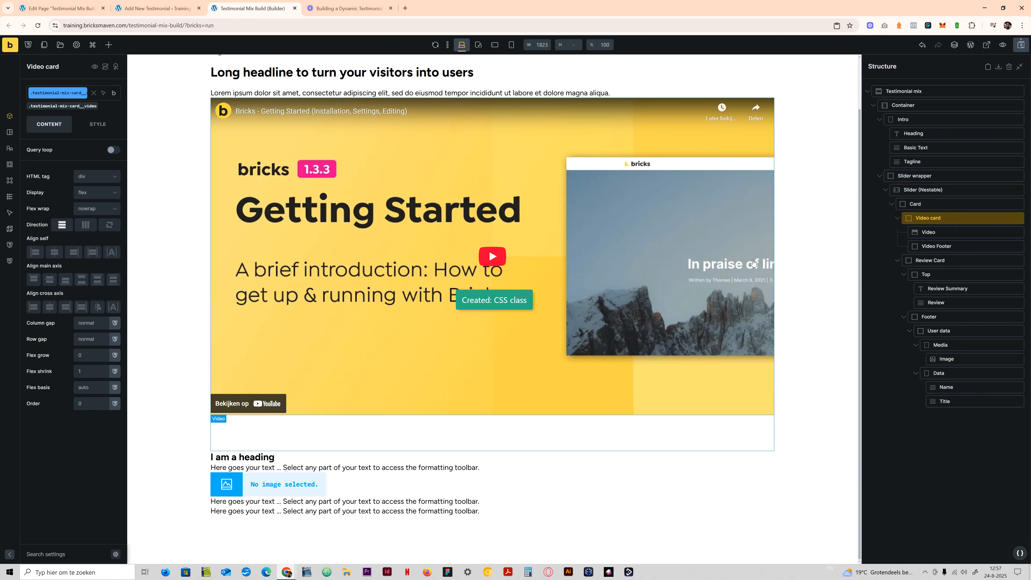
left_click(913, 232)
left_click(59, 93)
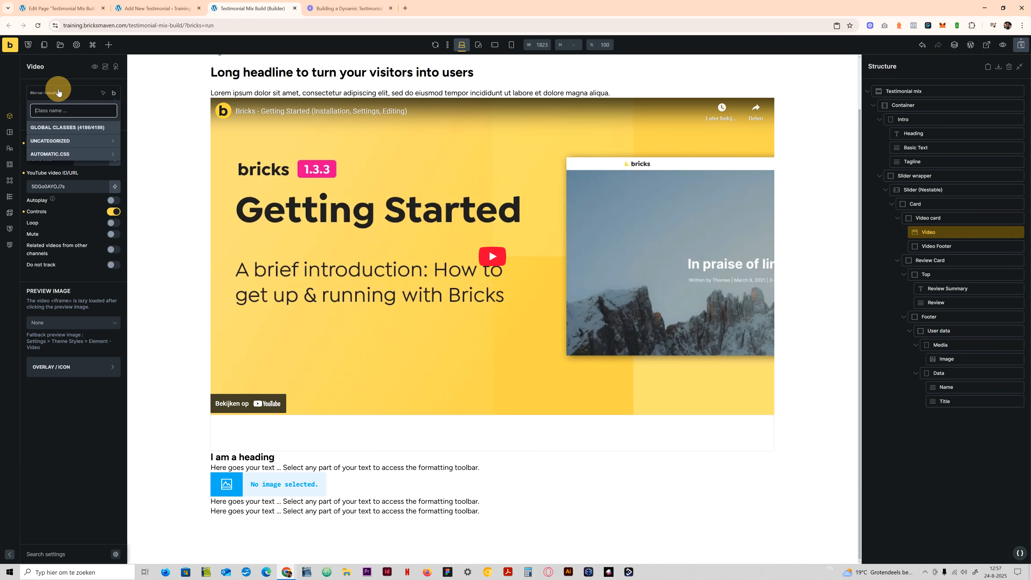
key("ctrl+v")
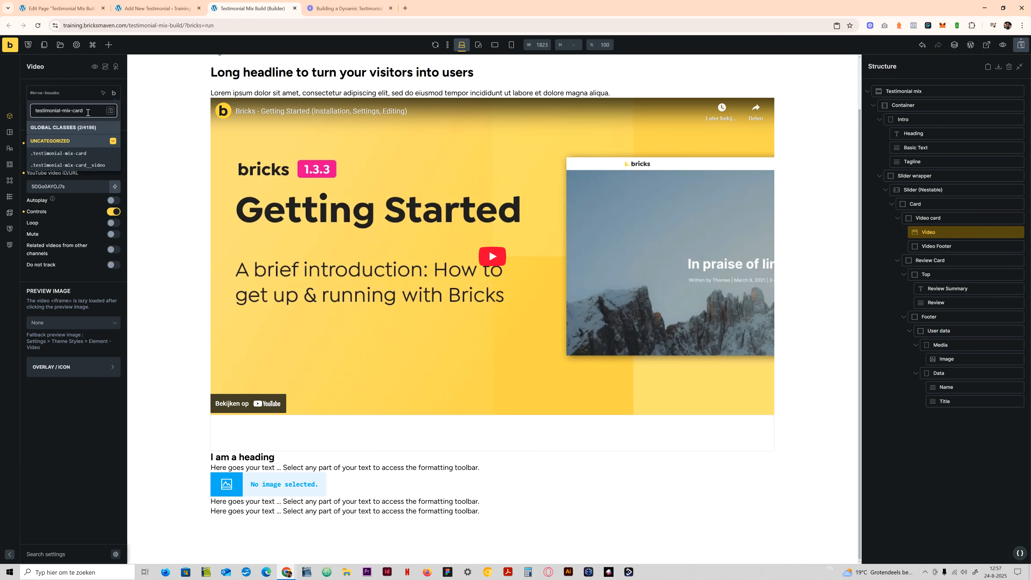
type("__video")
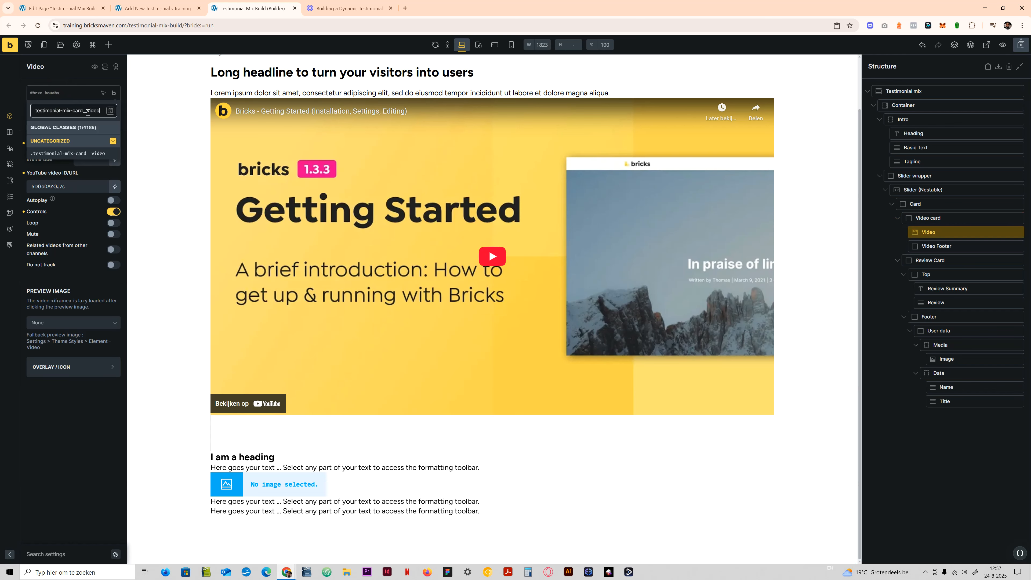
- Rename the Video card block's class to testimonial-mix-card__video-card
left_click(952, 218)
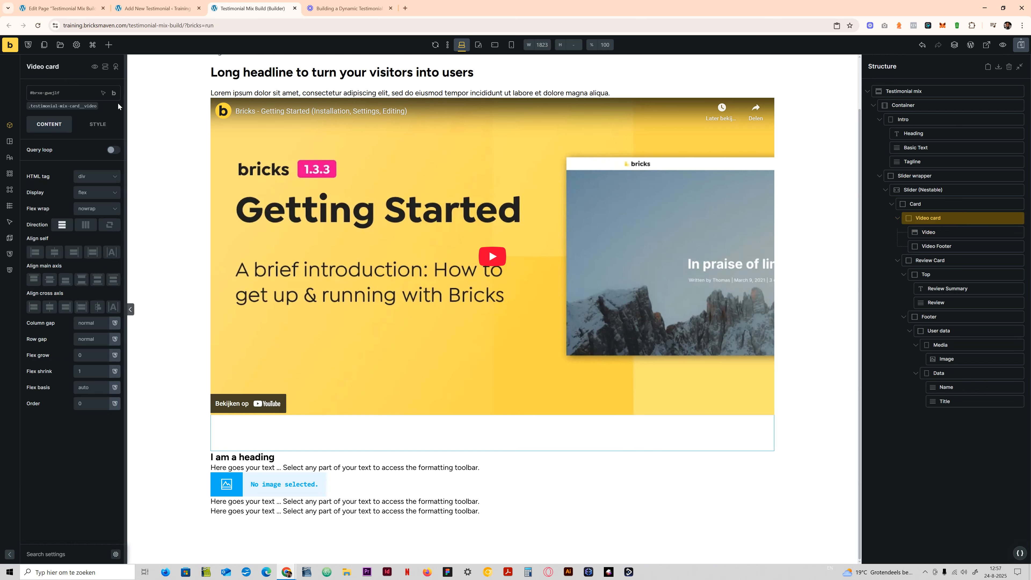
left_click(84, 107)
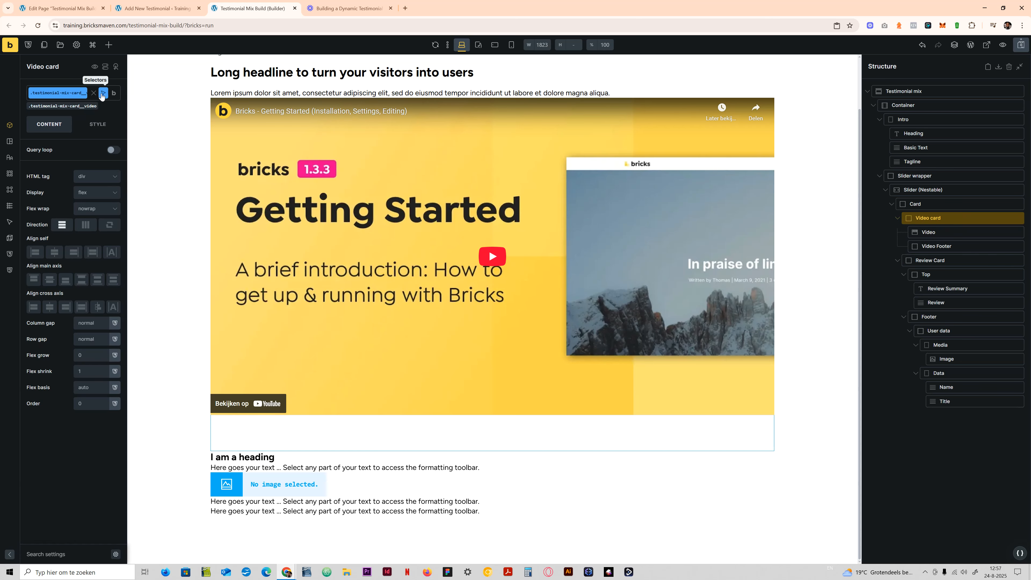
left_click(93, 95)
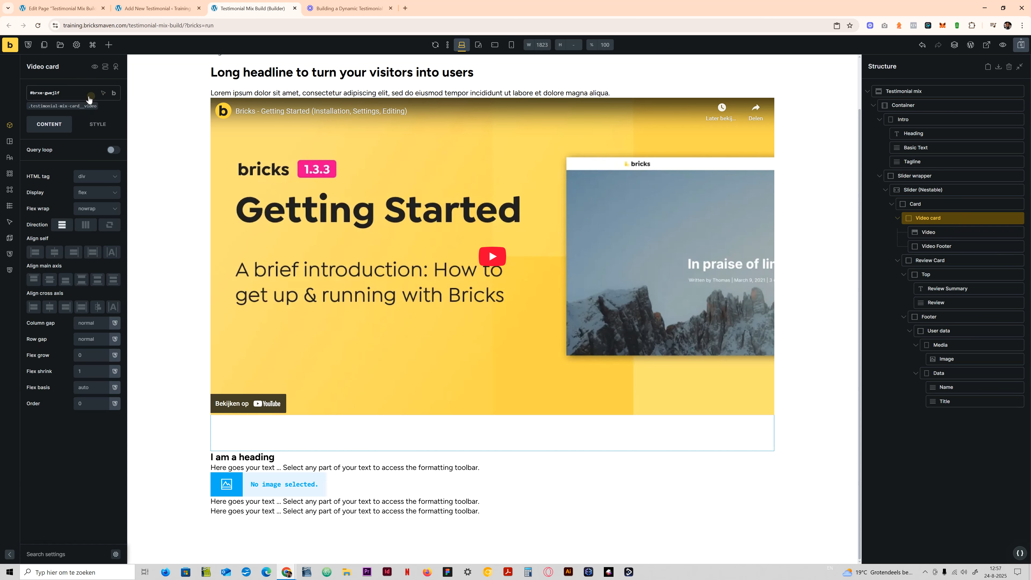
left_click(74, 107)
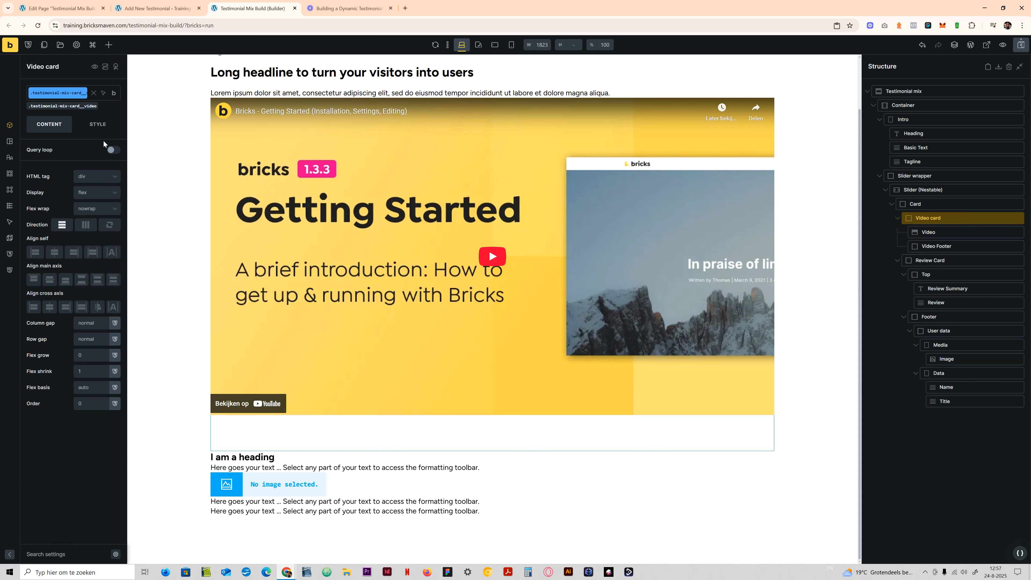
left_click(77, 95)
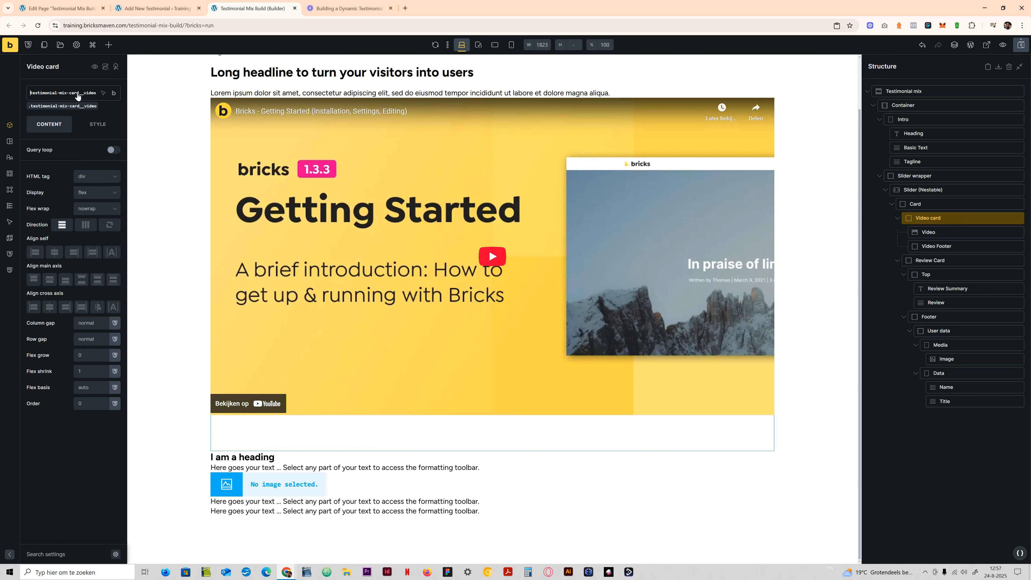
left_click(97, 97)
type("-container")
key("BackSpace")
key("BackSpace")
key("BackSpace")
key("BackSpace")
key("BackSpace")
key("BackSpace")
key("BackSpace")
key("BackSpace")
key("BackSpace")
type("card")
key("Return")
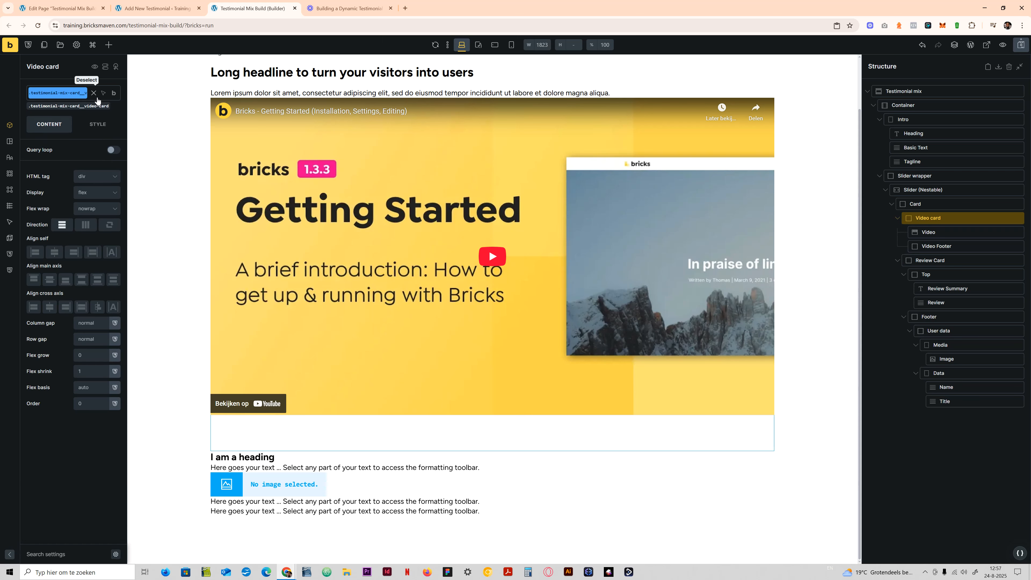
- Create the class testimonial-mix-card__video on the Video element inside the Video card
left_click(938, 232)
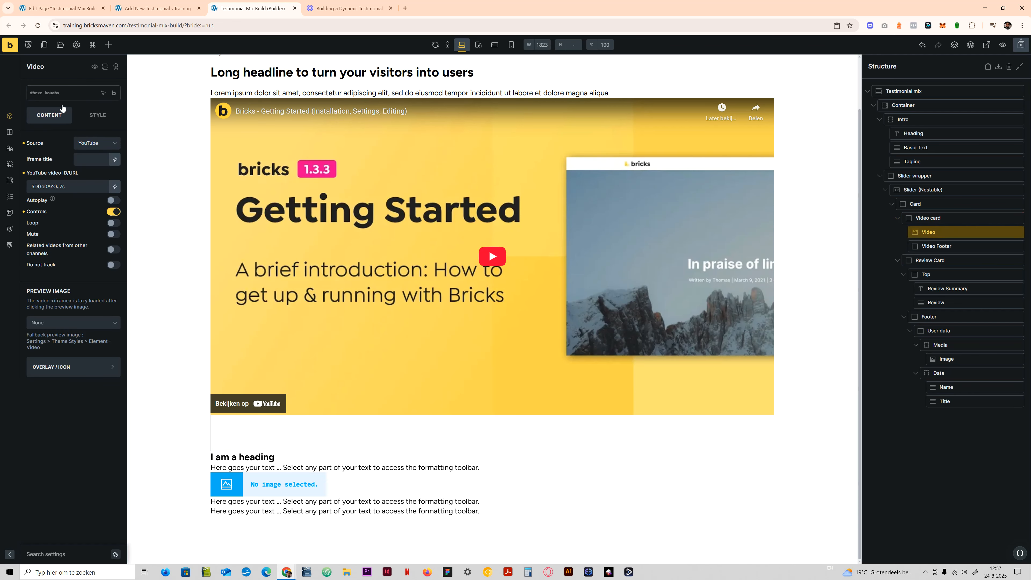
left_click(62, 94)
type("testimonial-mix-card")
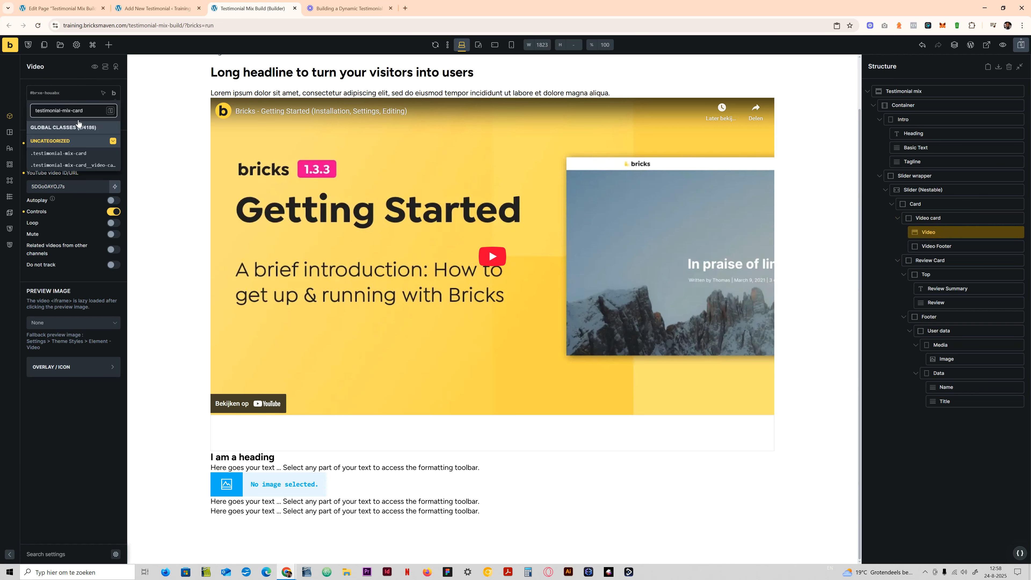
type("__video")
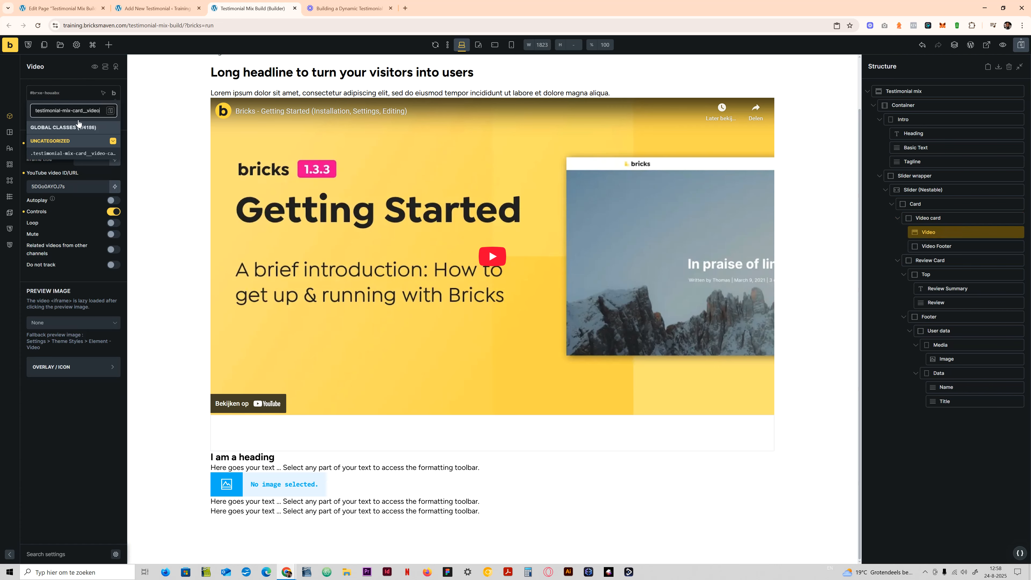
key("Return")
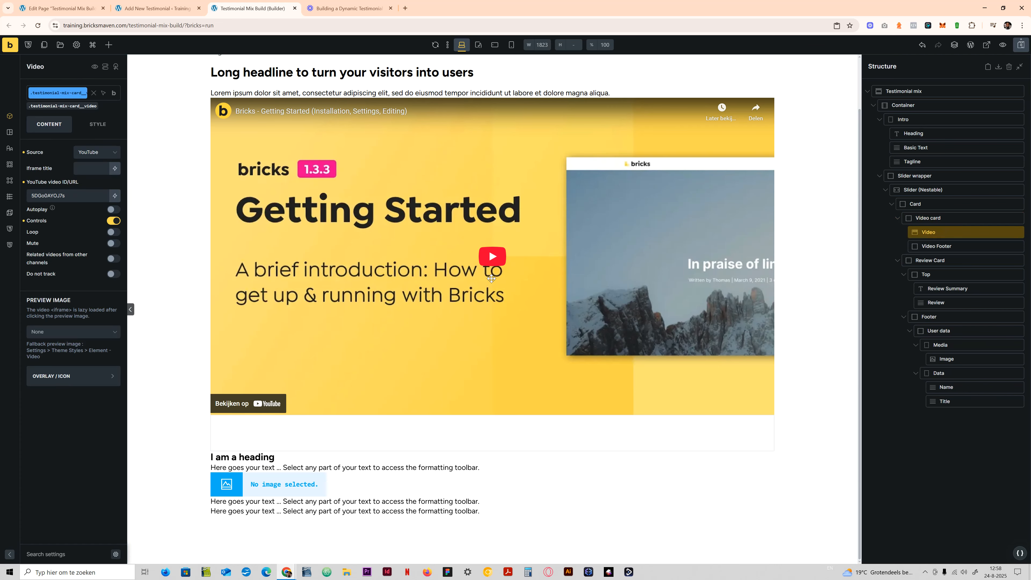
- Create the class testimonial-mix-card__video-footer on the Video Footer block
left_click(936, 246)
left_click(48, 95)
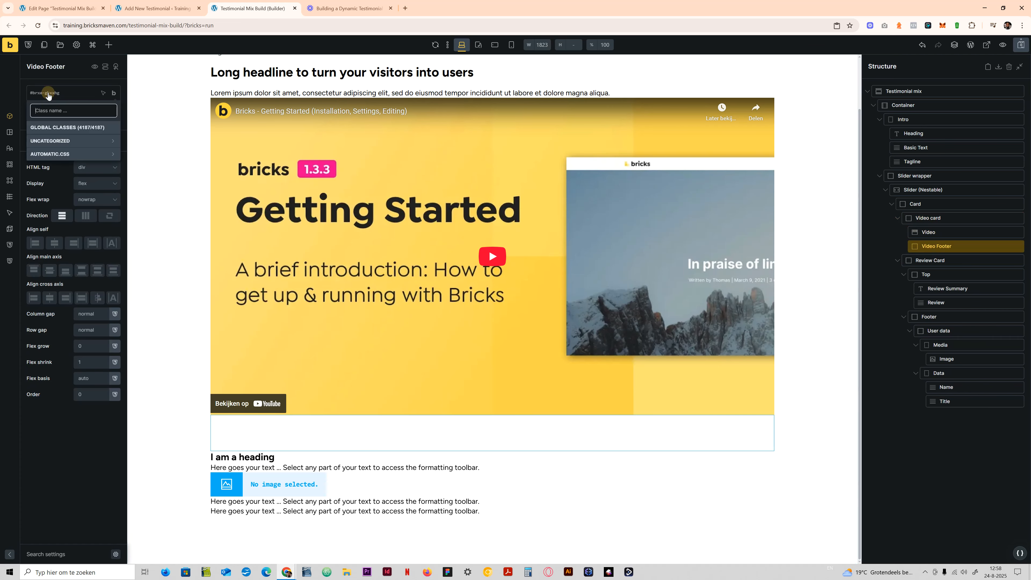
type("testimonial-mix-card")
type("_")
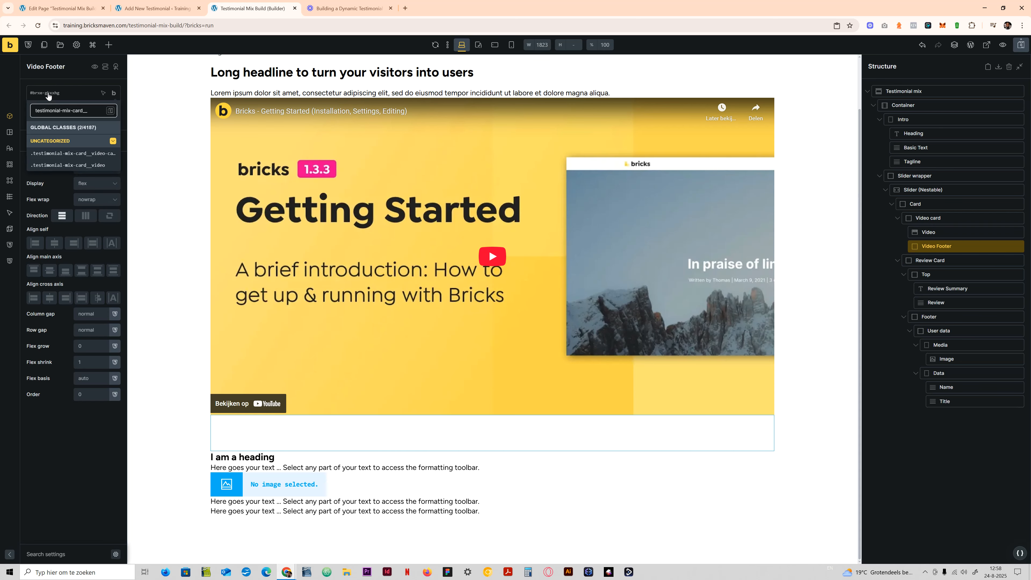
type("_video-")
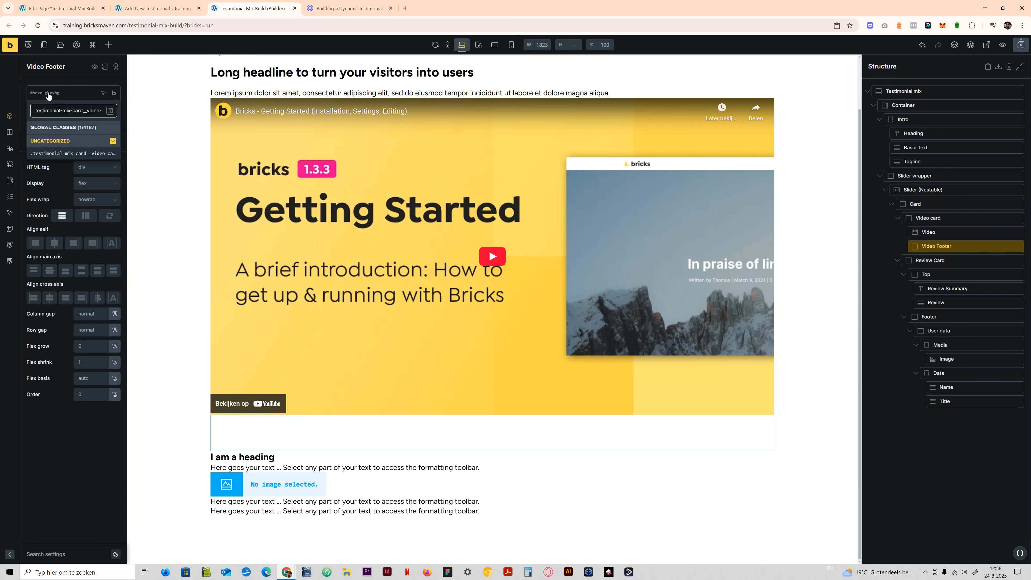
type("footer")
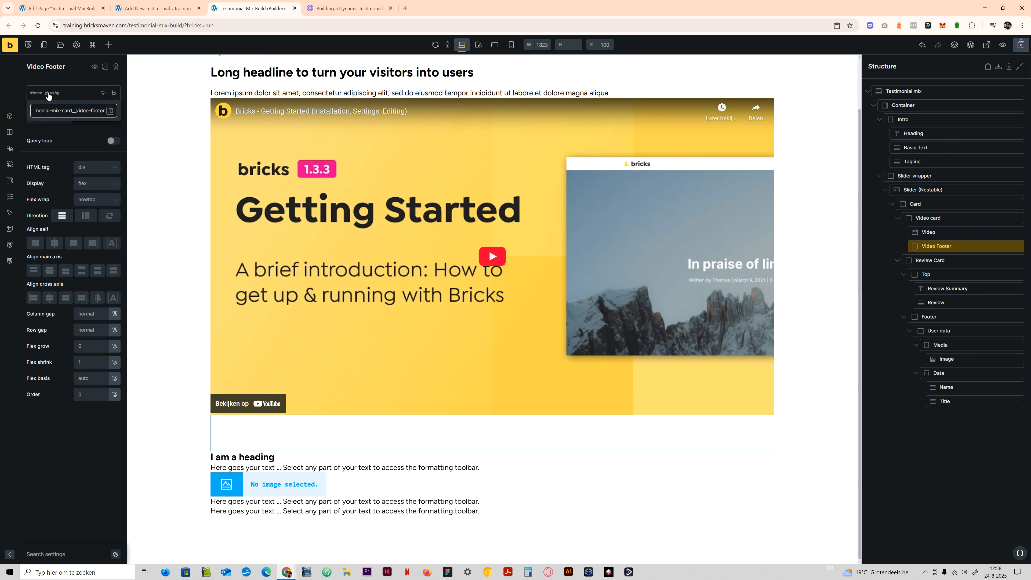
key("Return")
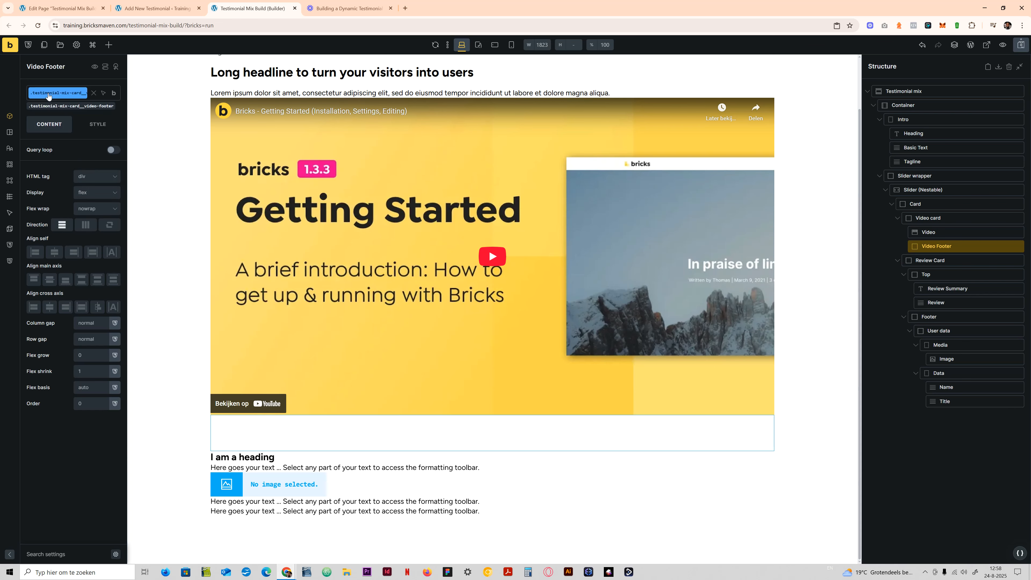
- Create the class testimonial-mix-card__review-card on the Review Card block
left_click(930, 261)
left_click(53, 94)
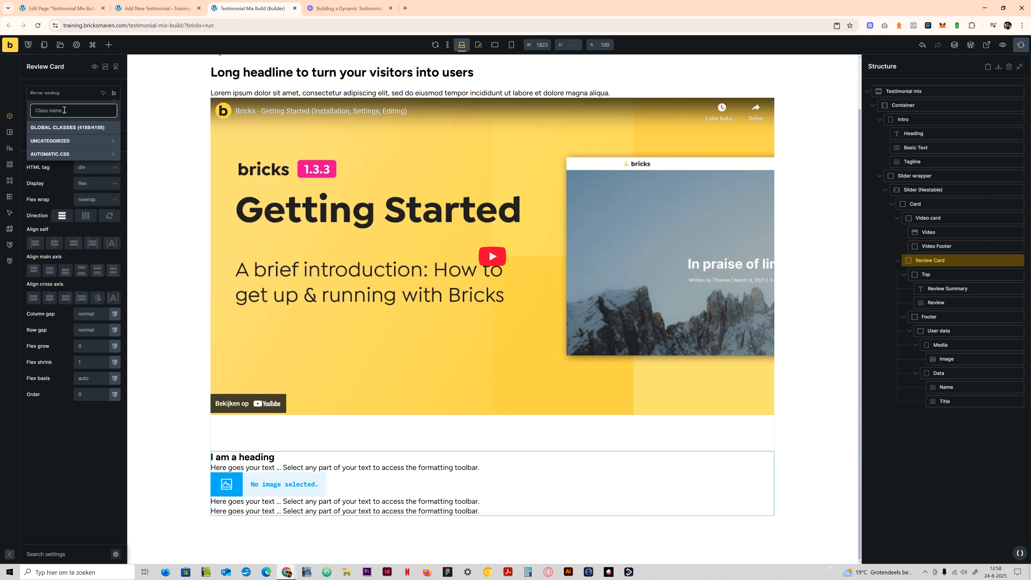
type("testimonial-mix-card__")
type("__review-card")
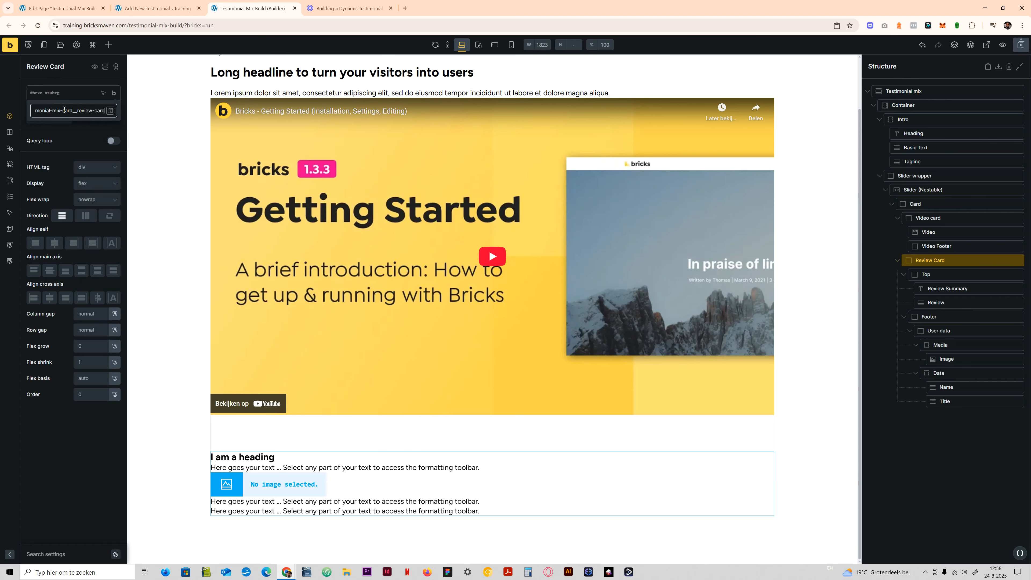
key("Return")
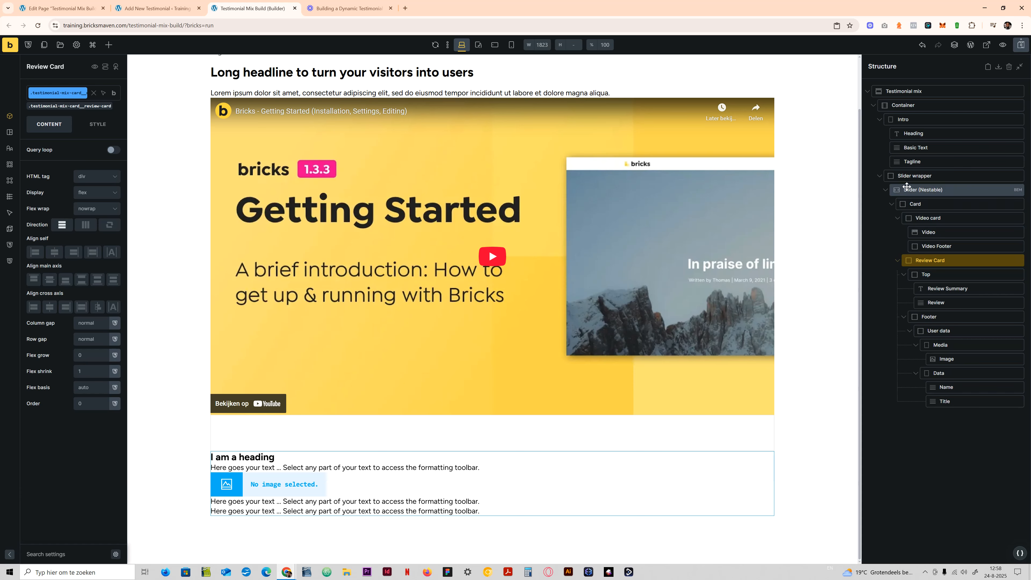
left_click(913, 201)
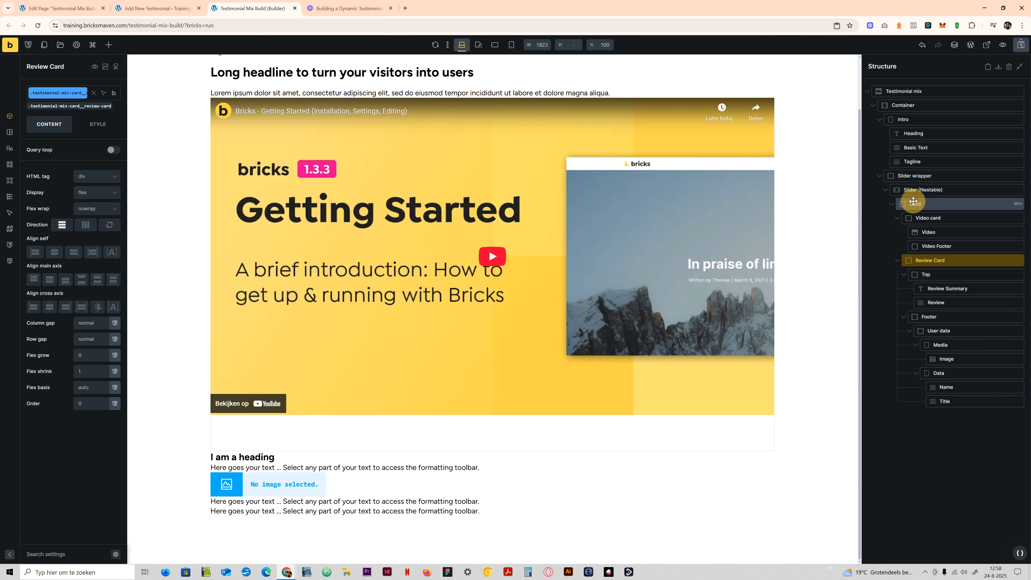
left_click(926, 219)
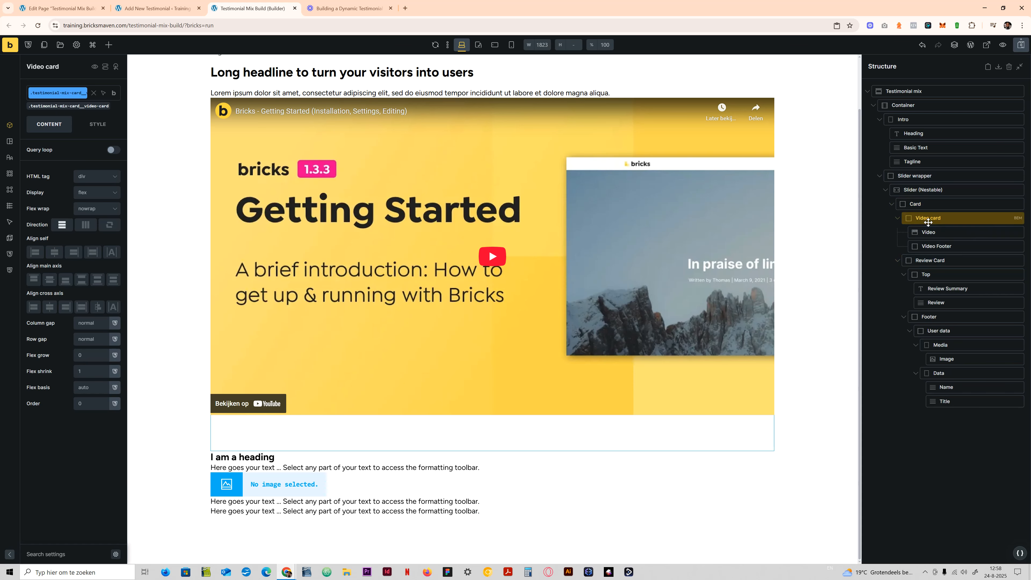
left_click(929, 260)
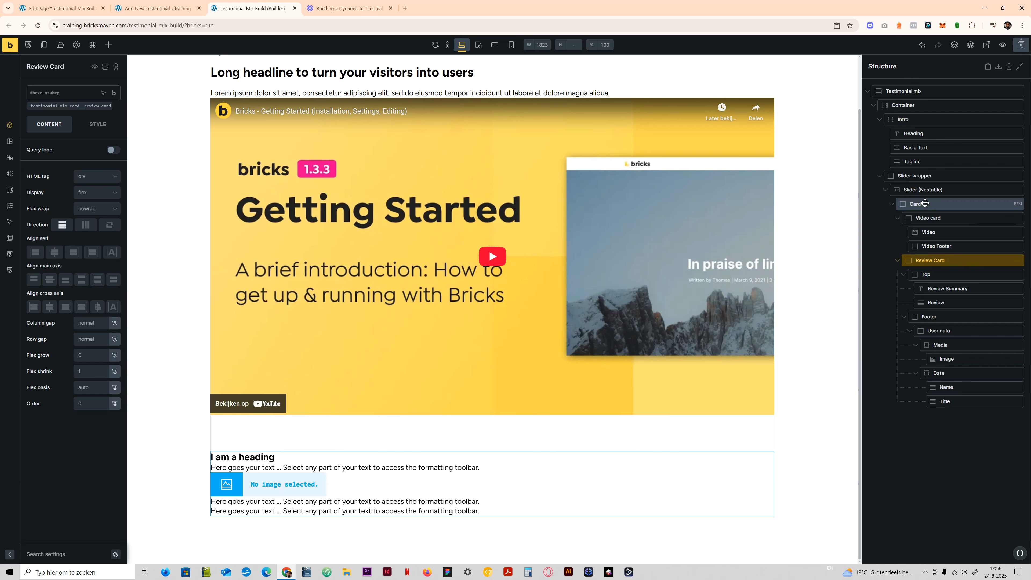
left_click(915, 203)
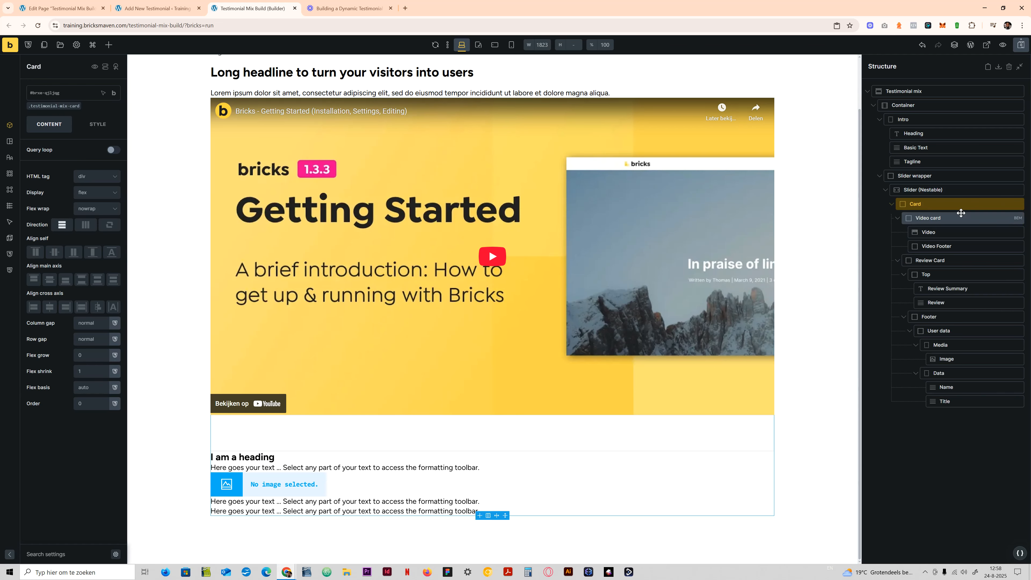
- Try to rename the Video card block's class to testimonial-mix-video-card, and copy the new name for reuse
left_click(994, 218)
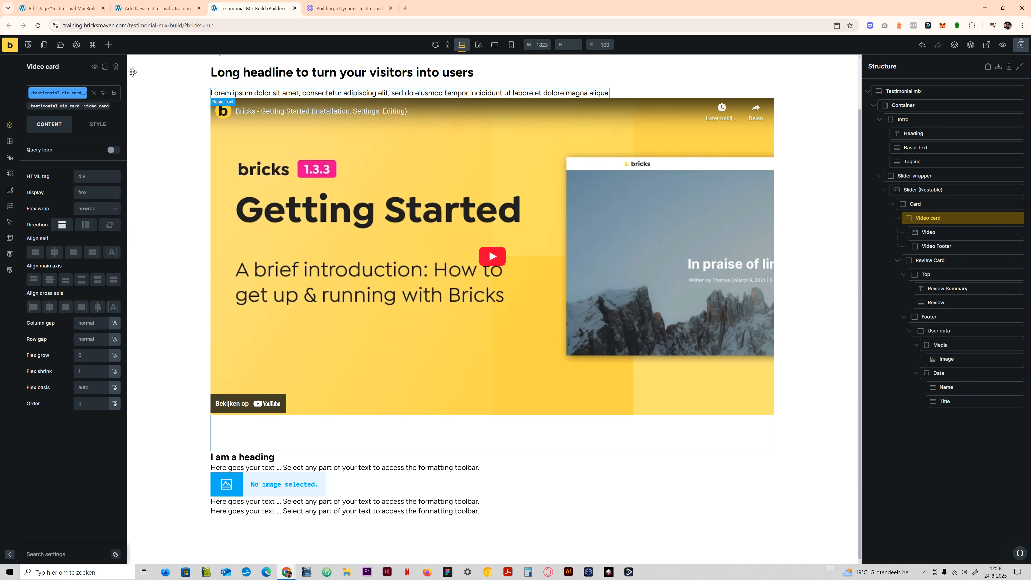
mouse_move(113, 94)
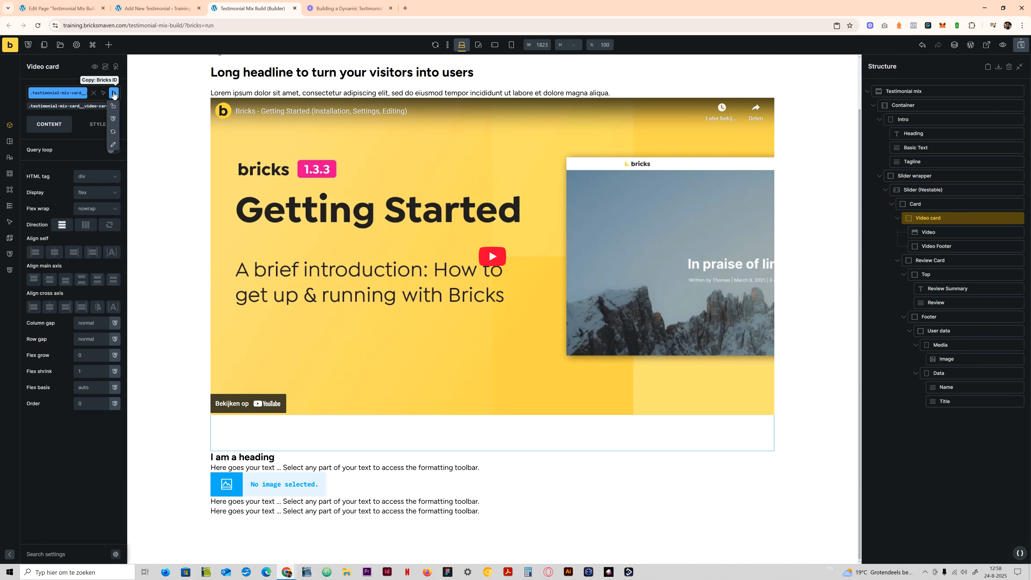
left_click(113, 144)
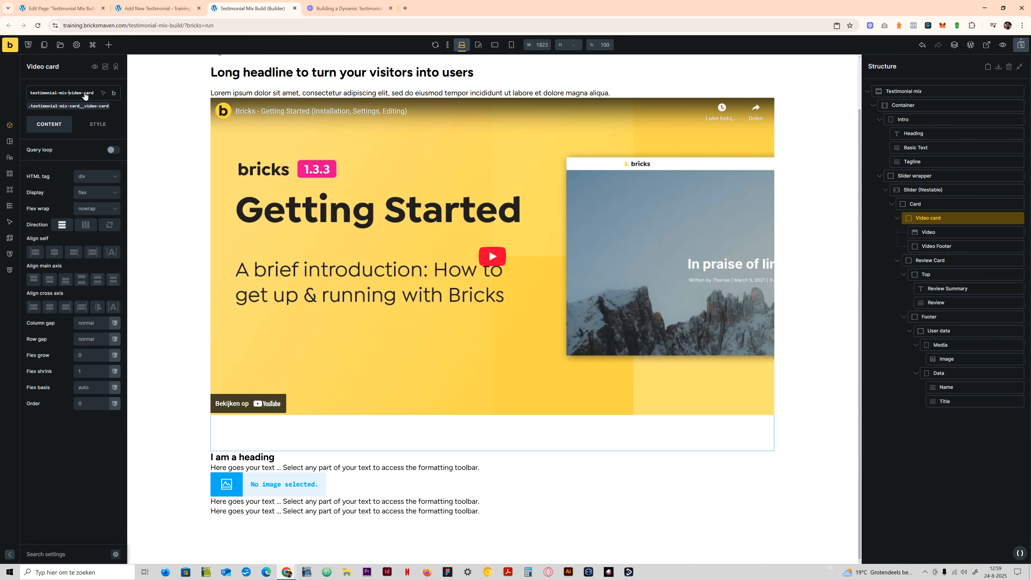
key("ctrl+a")
key("ctrl+c")
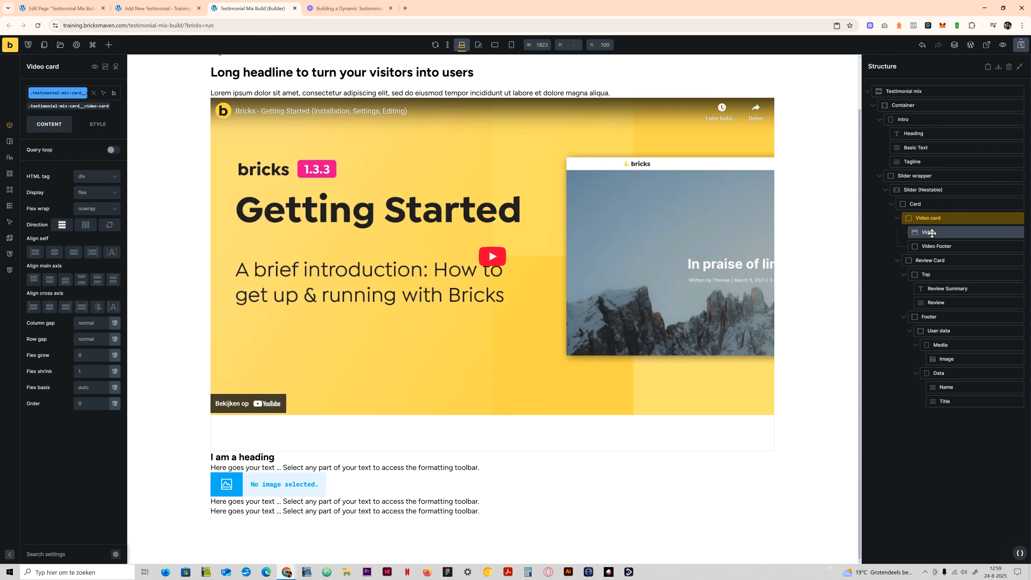
- Rename the Video element's class to testimonial-mix-video-card__video, reusing the copied block name
left_click(929, 232)
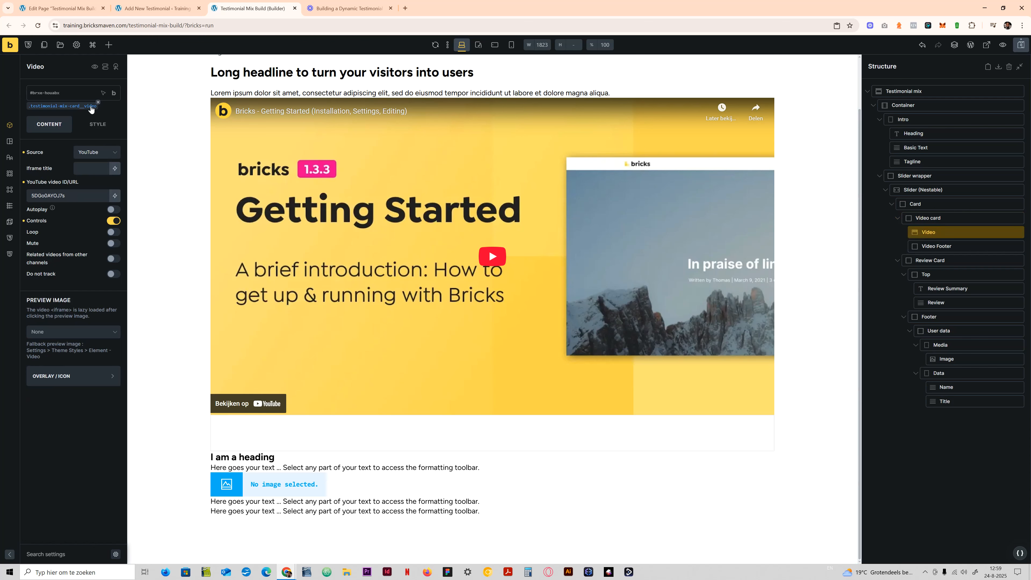
left_click(89, 106)
left_click(110, 132)
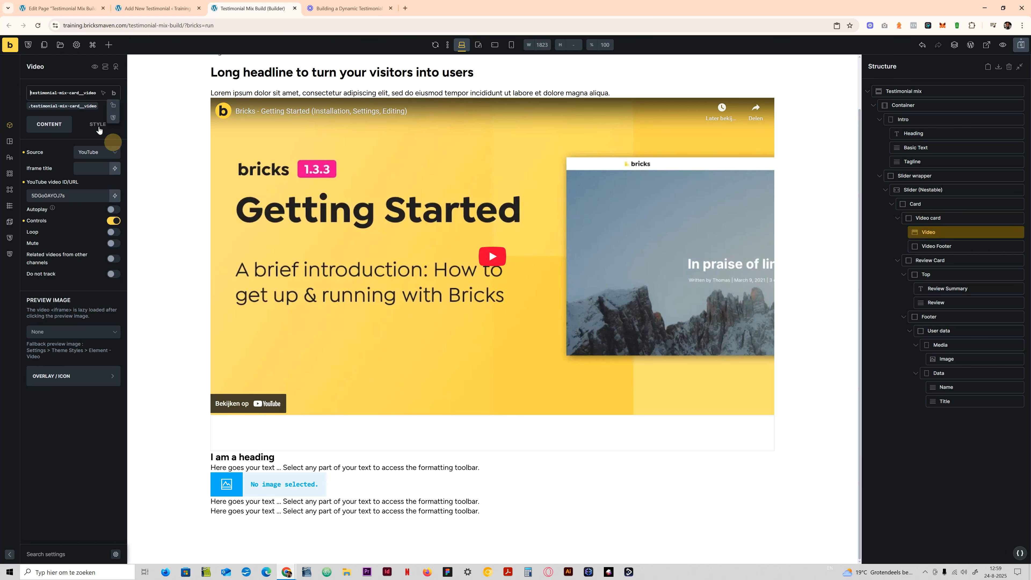
left_click(80, 94)
key("ctrl+a")
key("ctrl+v")
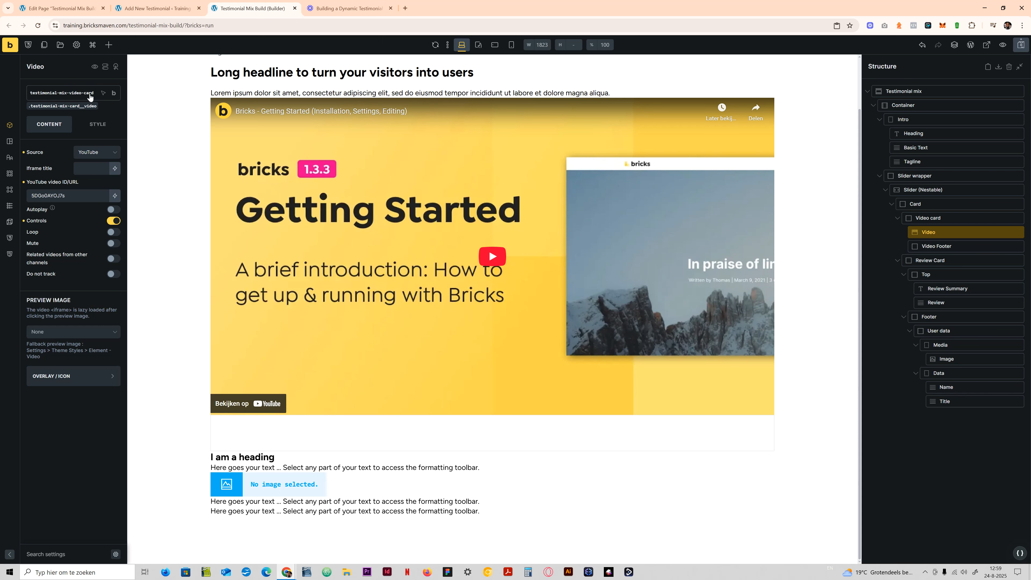
type("__")
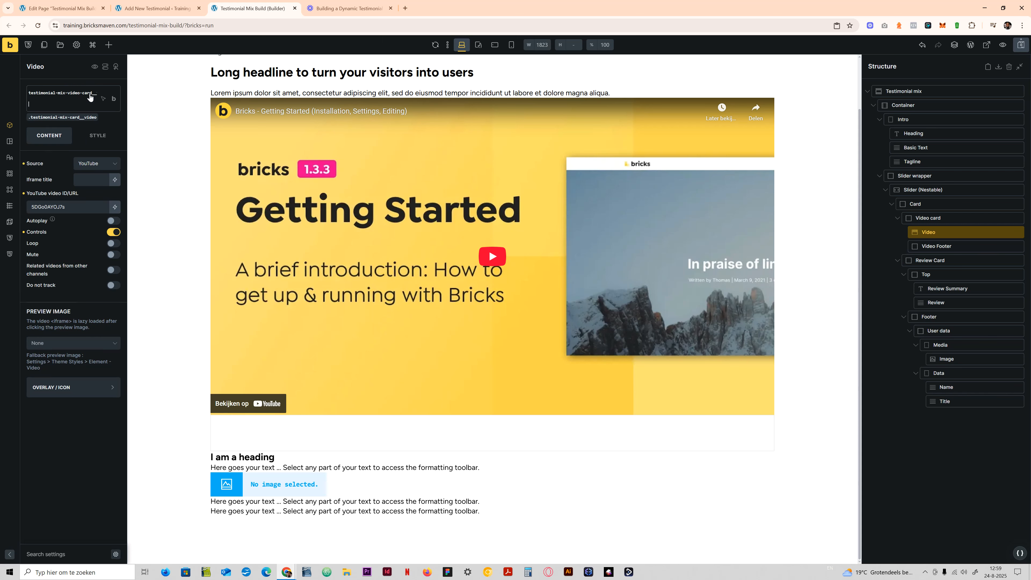
key("Return")
- Rename the Video Footer block's class to testimonial-mix-video-card__video-footer
left_click(968, 245)
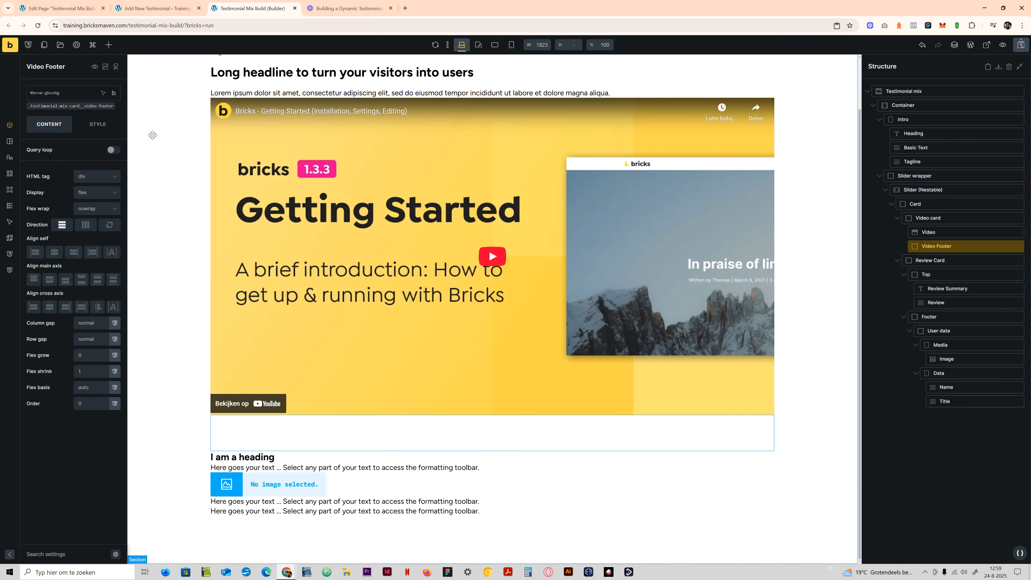
left_click(94, 107)
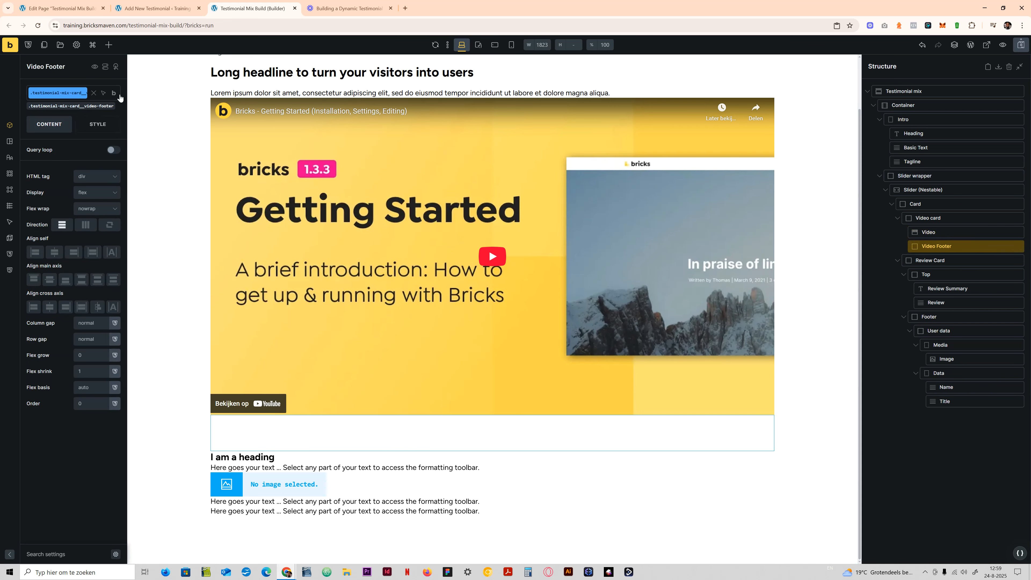
left_click(112, 144)
left_click(71, 93)
triple_click(71, 93)
key("ctrl+v")
type("__")
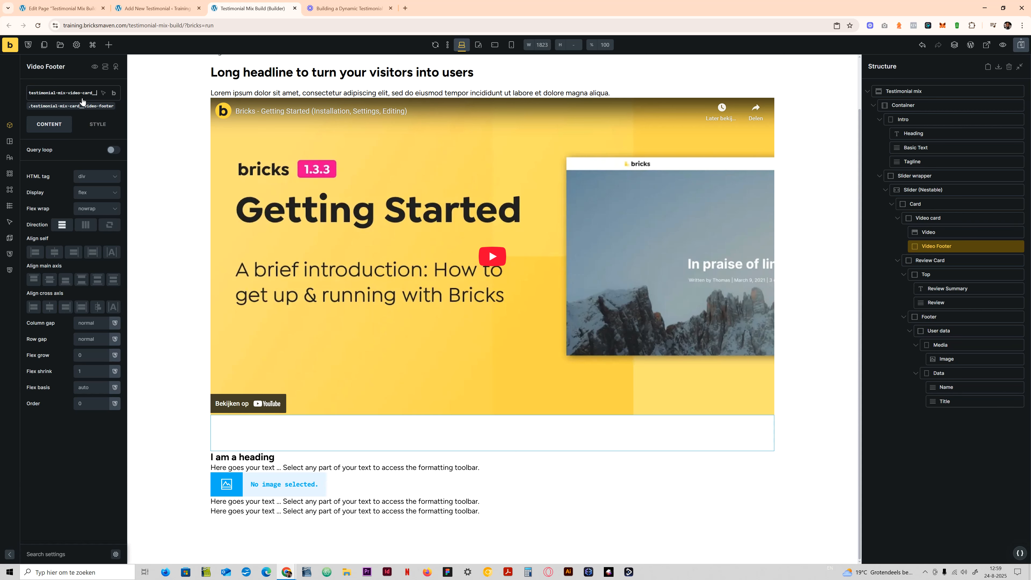
type("video-footer")
key("Return")
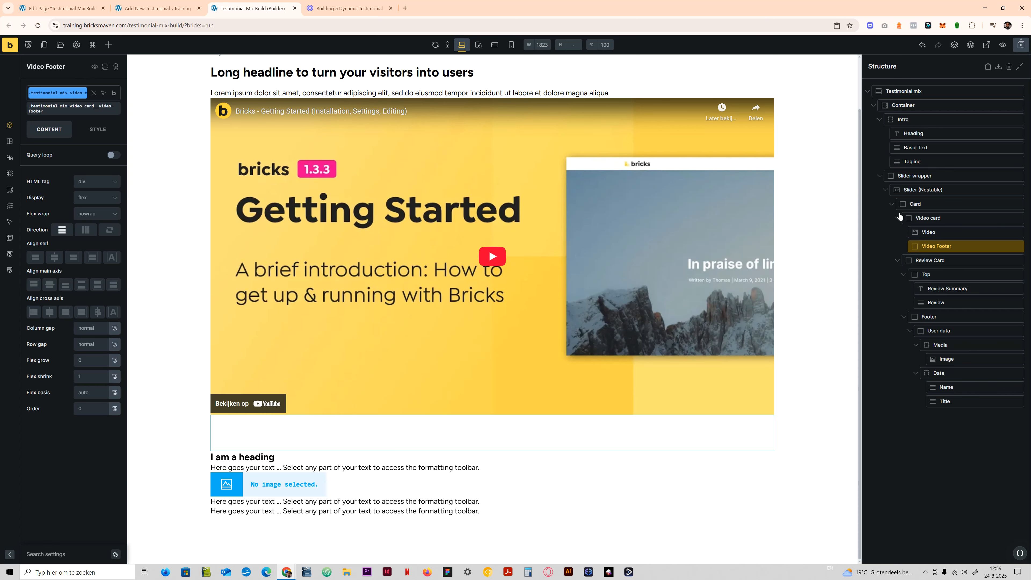
- Rename the Video card block's class to testimonial-mix-video-card
left_click(918, 218)
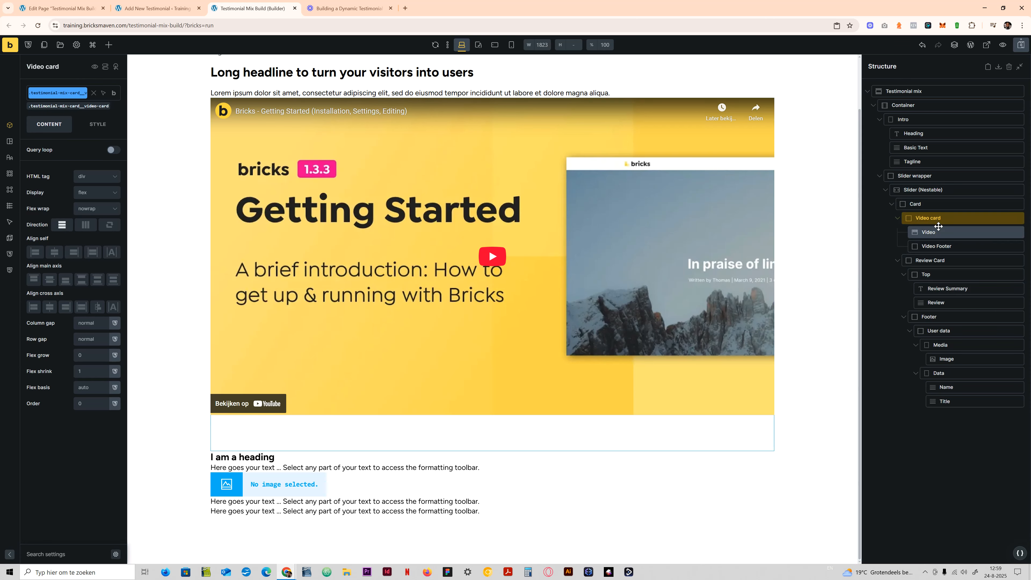
left_click(943, 235)
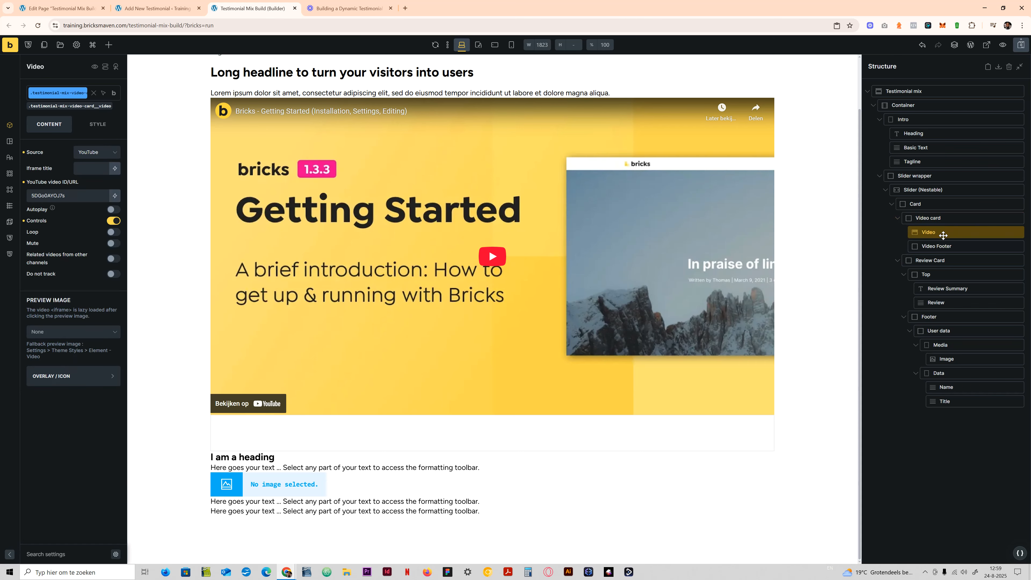
left_click(941, 218)
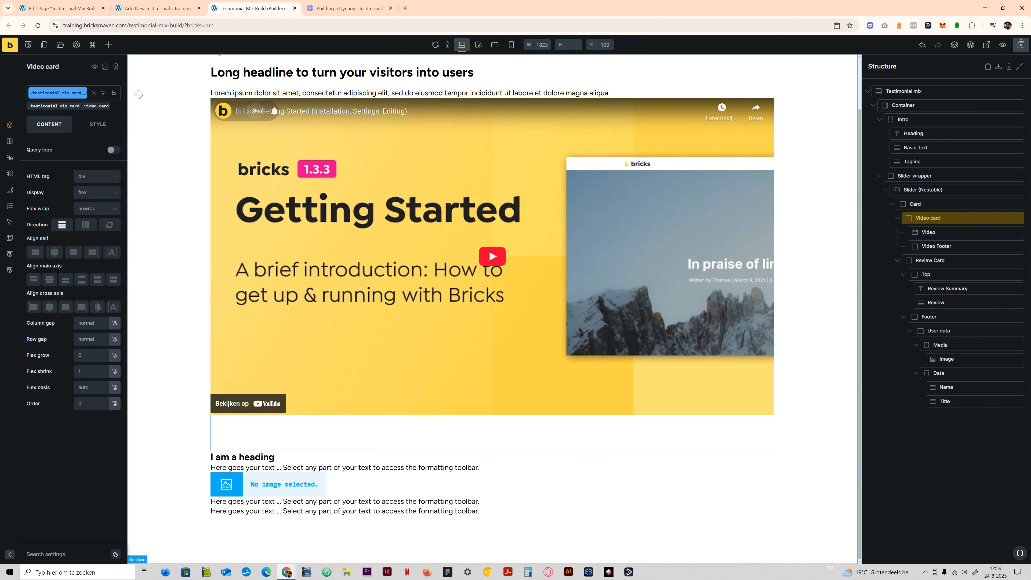
mouse_move(114, 93)
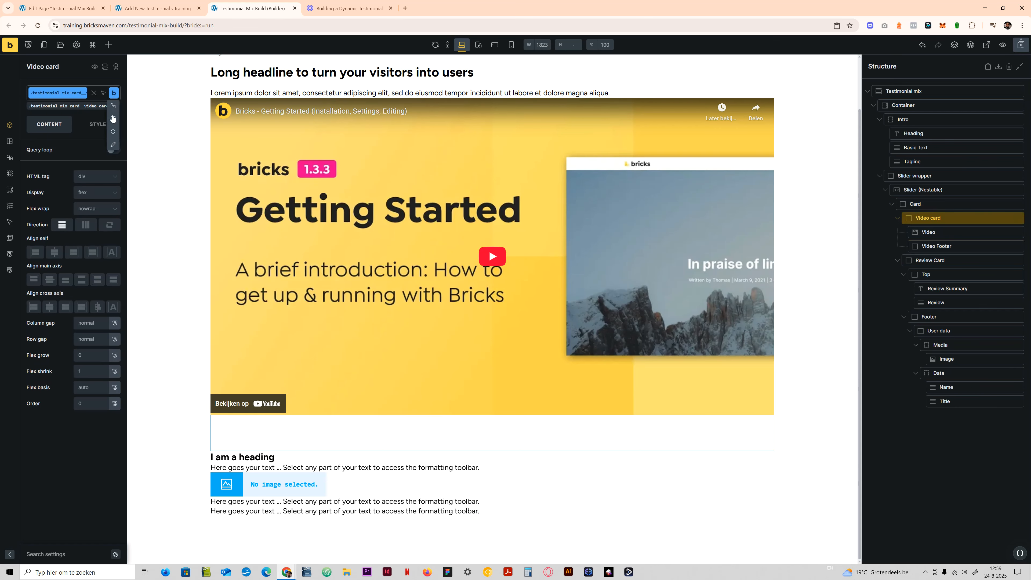
left_click(73, 93)
key("ctrl+a")
key("ctrl+v")
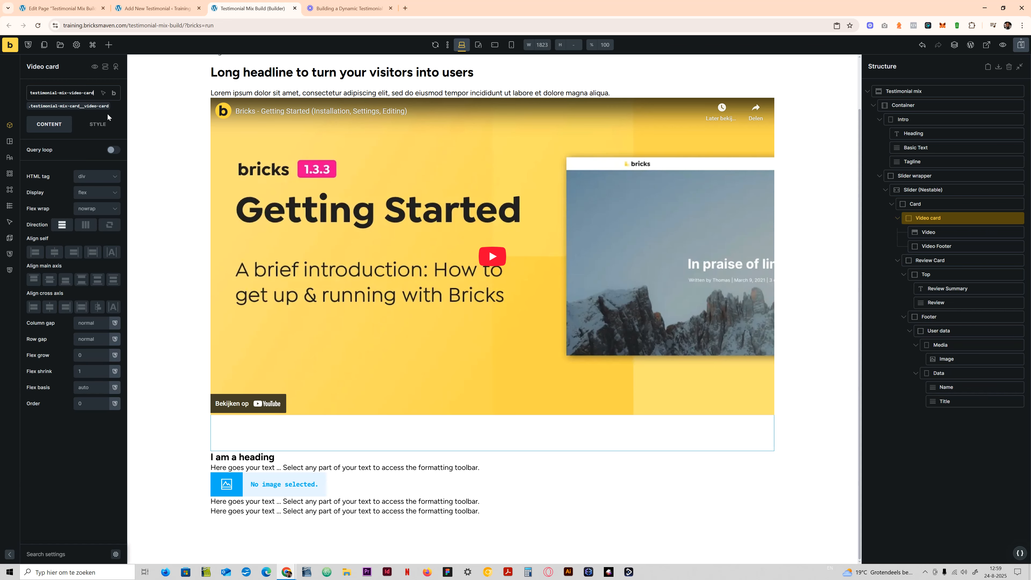
key("Return")
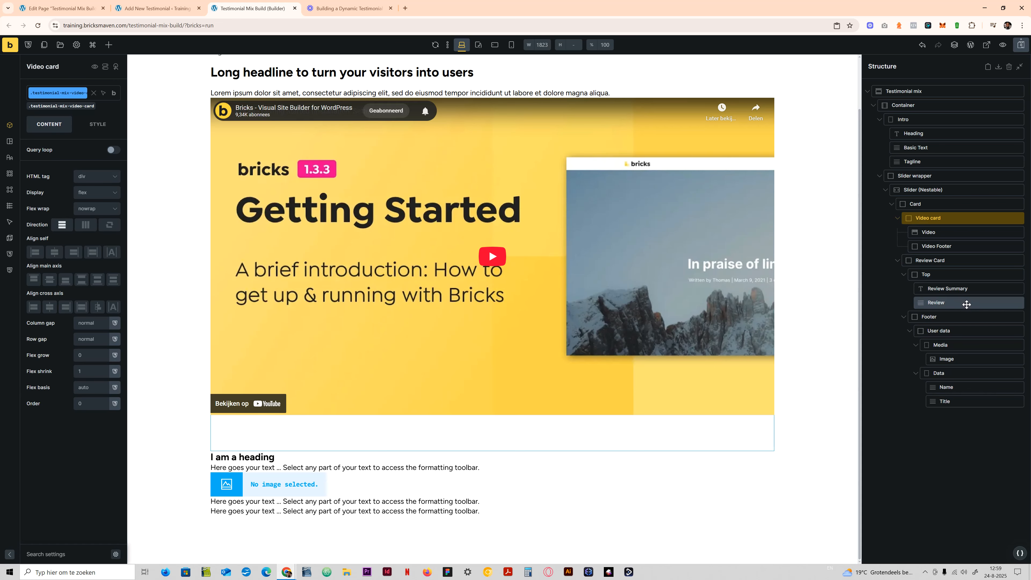
- Rename the Review Card block's class to testimonial-mix-review-card and copy the new name for reuse
left_click(937, 261)
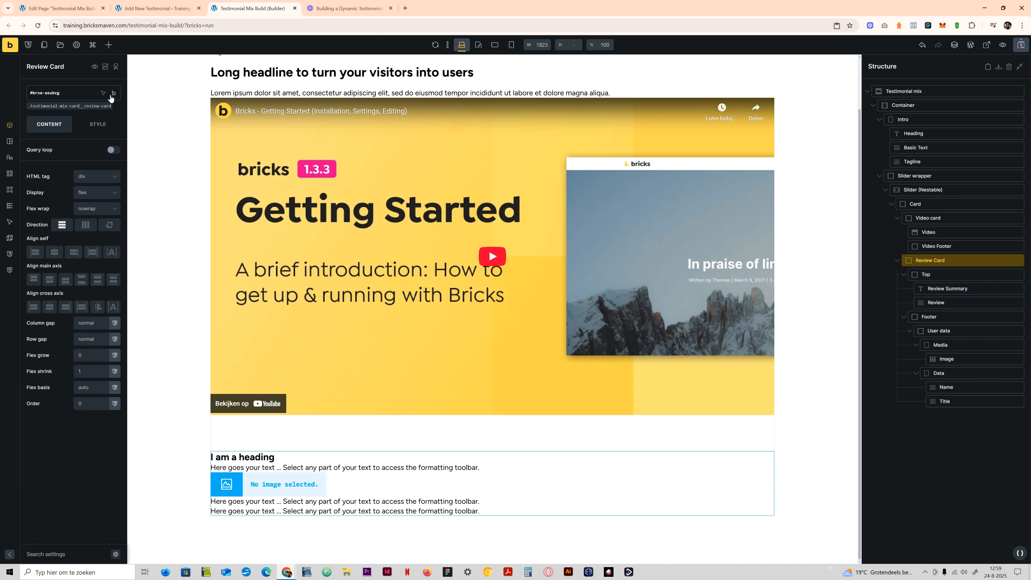
left_click(81, 105)
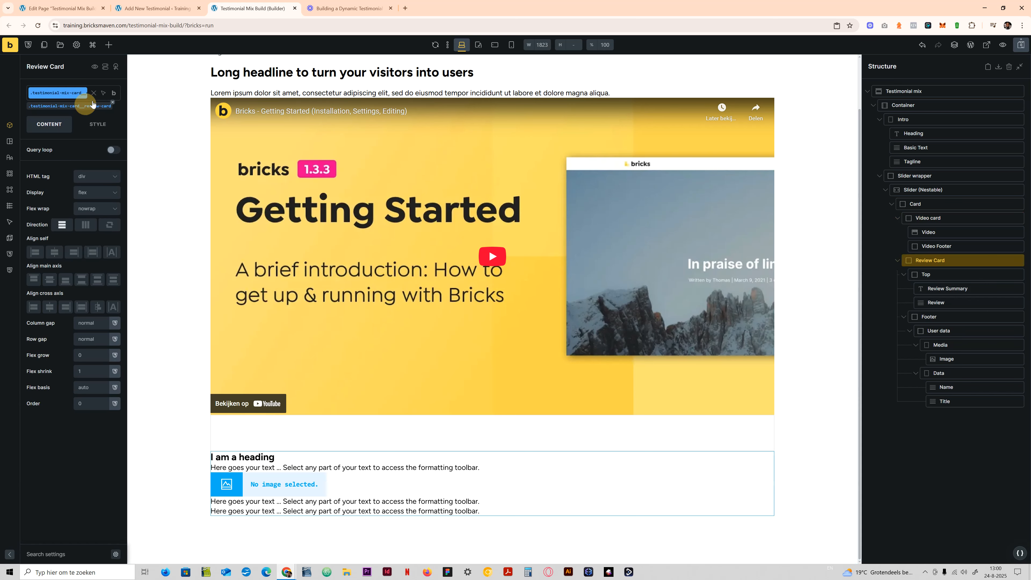
left_click(118, 95)
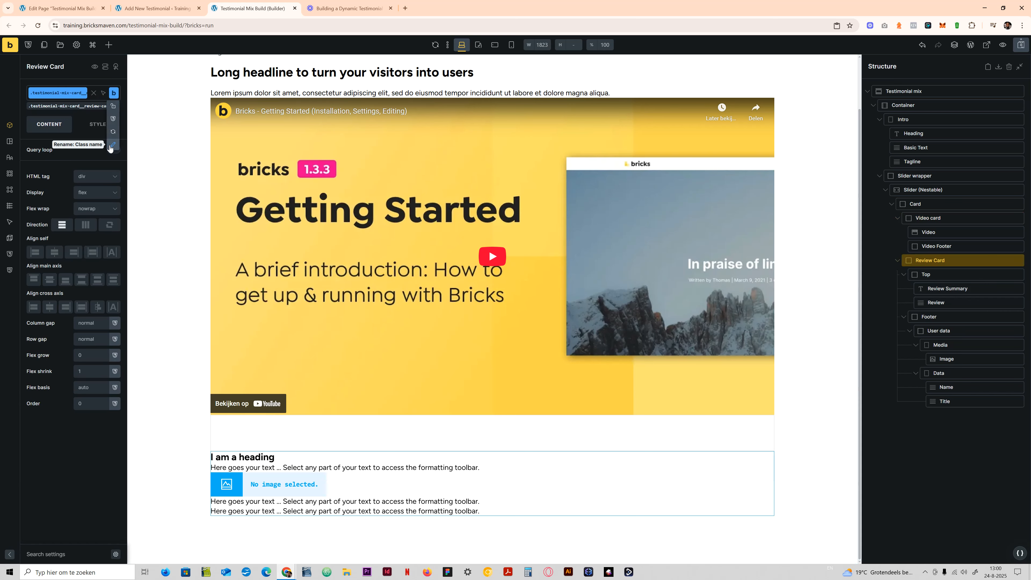
left_click(112, 146)
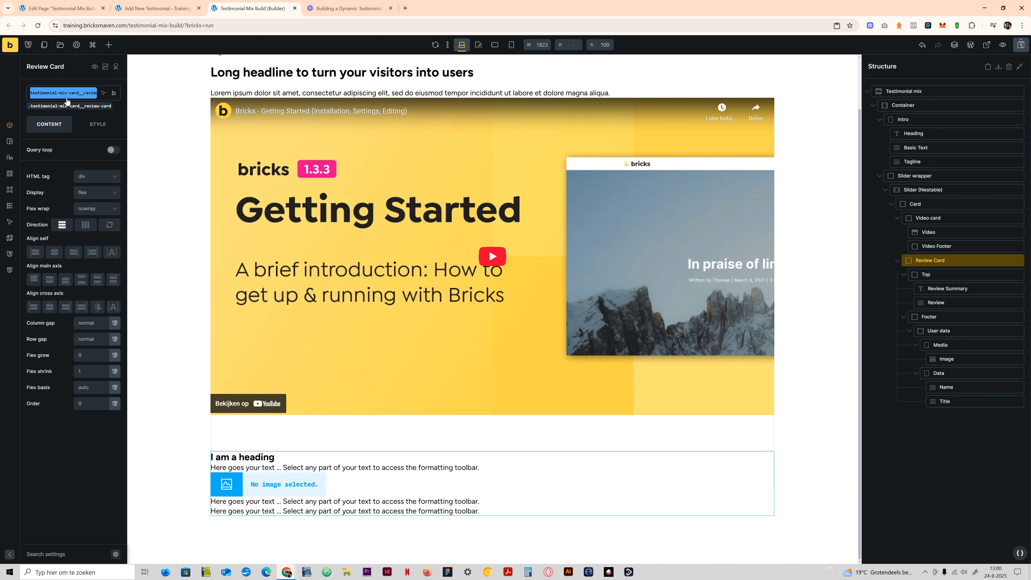
type("testimonial-mix-video-card")
left_click_drag(81, 93, 70, 93)
type("r")
key("ctrl+a")
key("ctrl+c")
key("Escape")
left_click(77, 104)
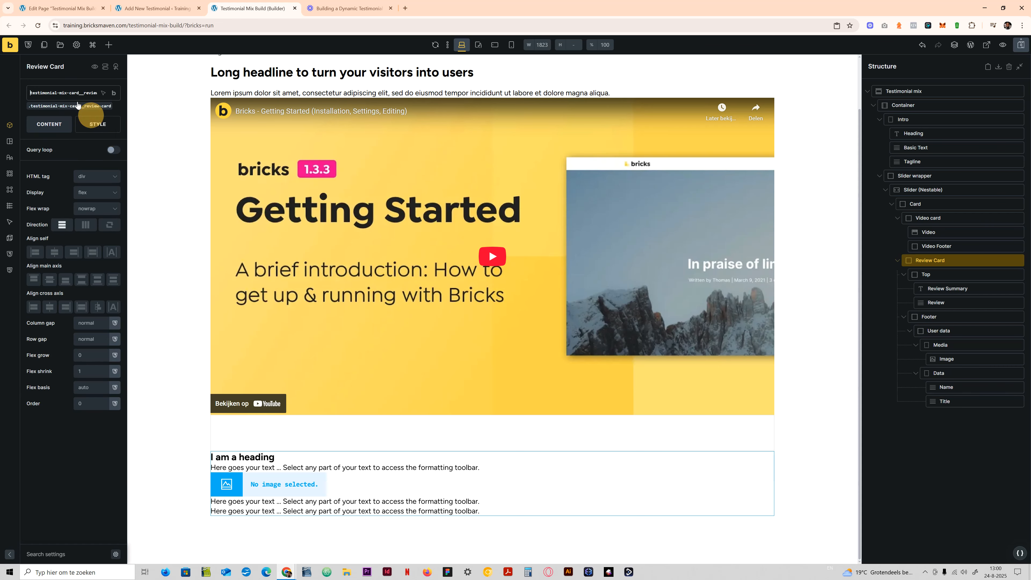
key("ctrl+a")
key("ctrl+v")
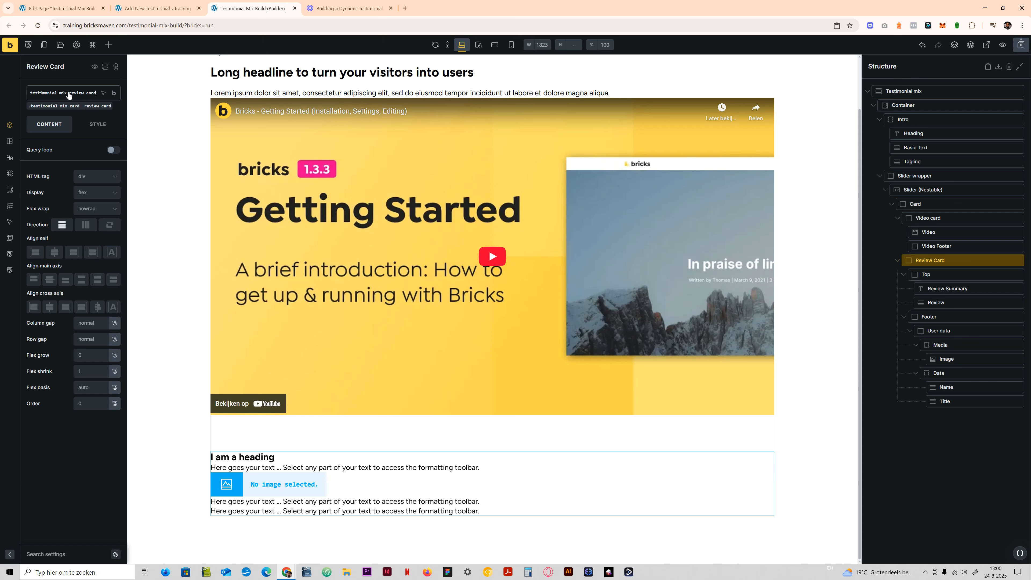
key("Return")
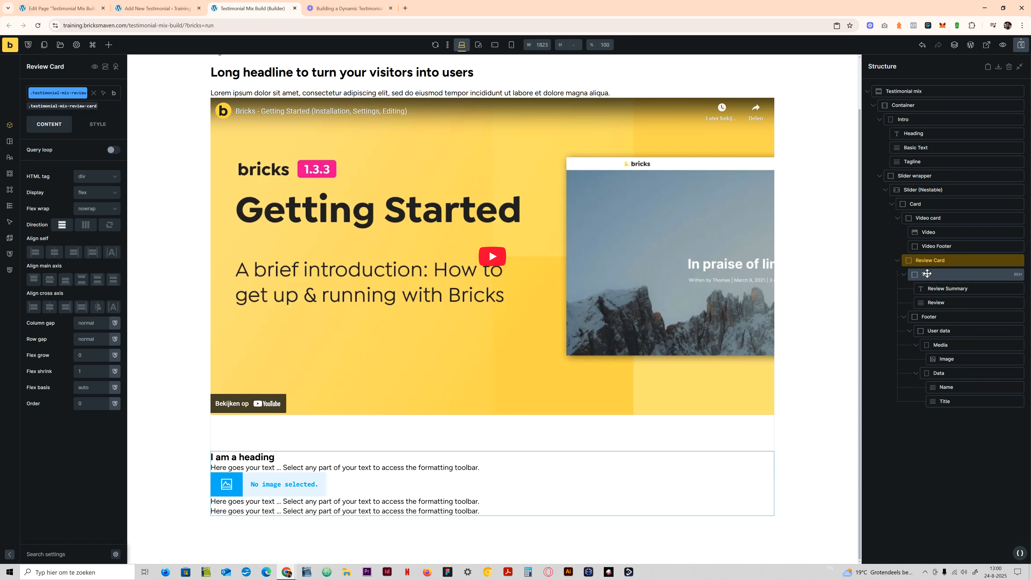
- Create the class testimonial-mix-review-card__top on the Top block of the review card
left_click(927, 275)
left_click(62, 94)
key("ctrl+v")
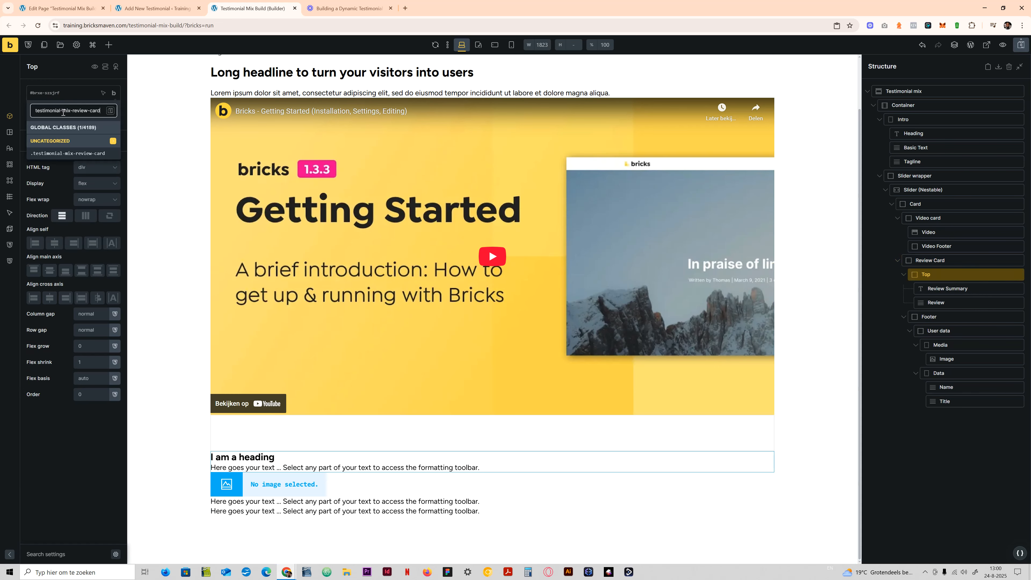
type("__top")
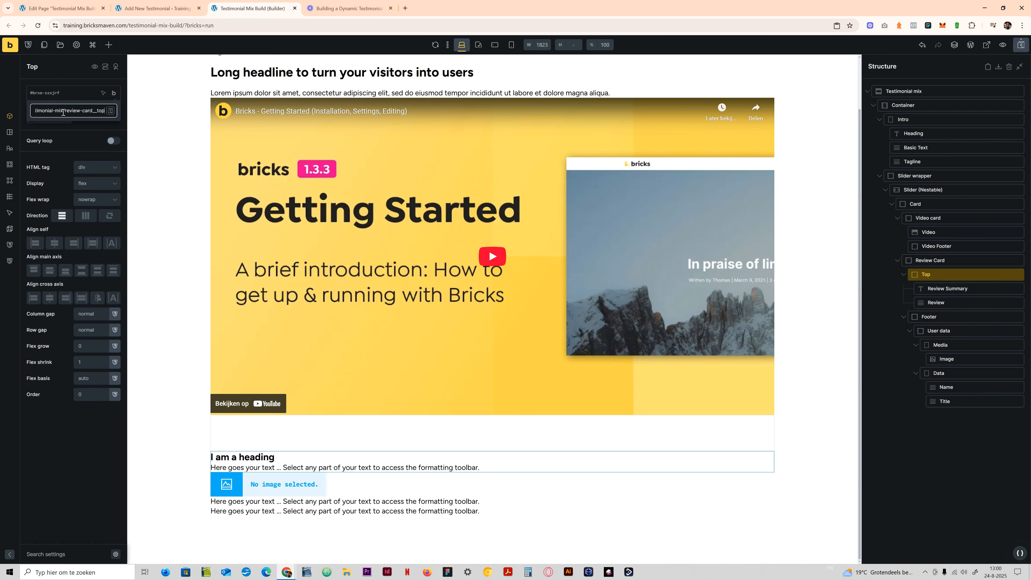
key("Return")
- Create the class testimonial-mix-review-card__summary on the Review Summary heading
left_click(953, 287)
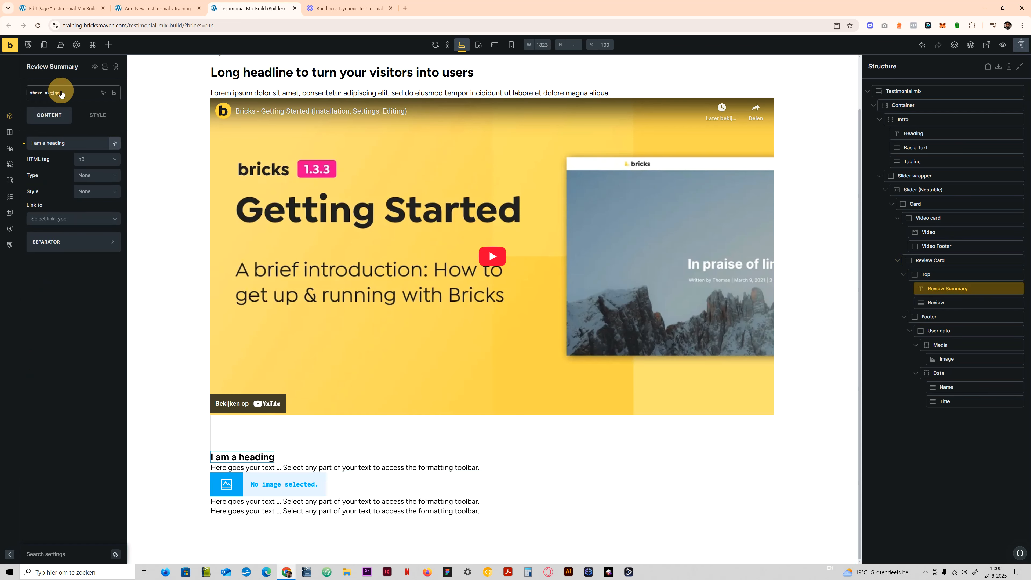
left_click(60, 93)
key("ctrl+v")
type("_")
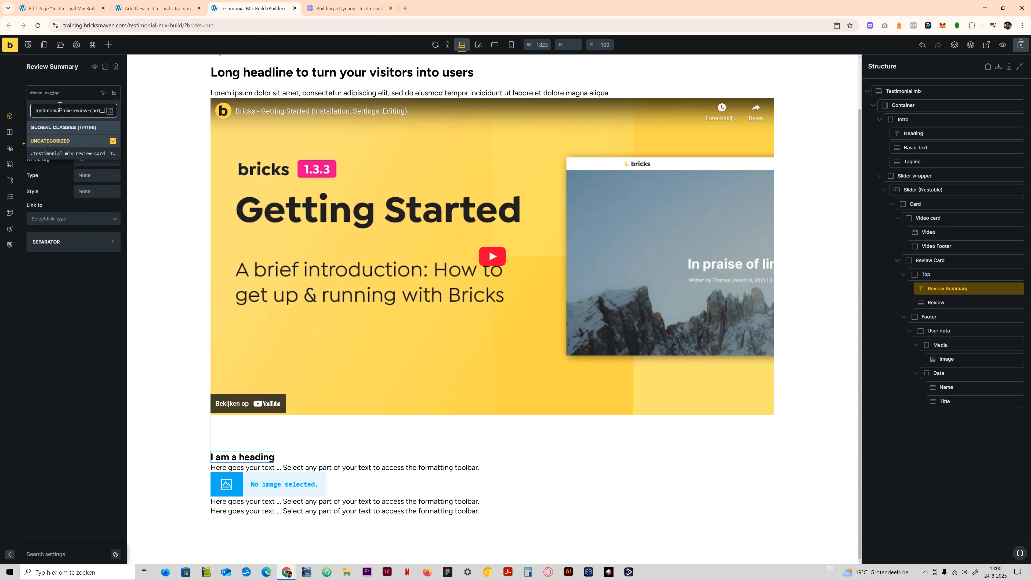
type("summary")
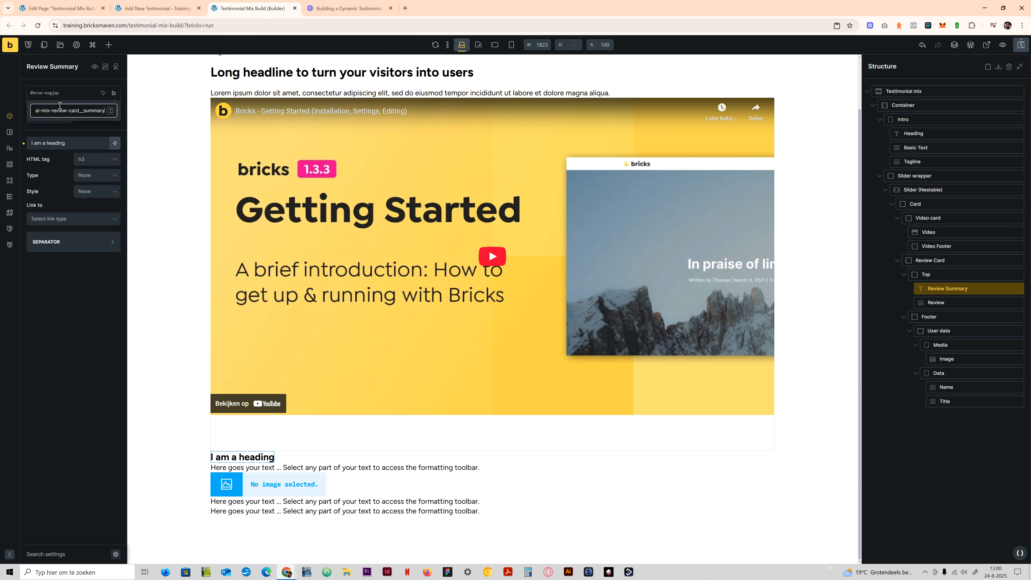
key("Return")
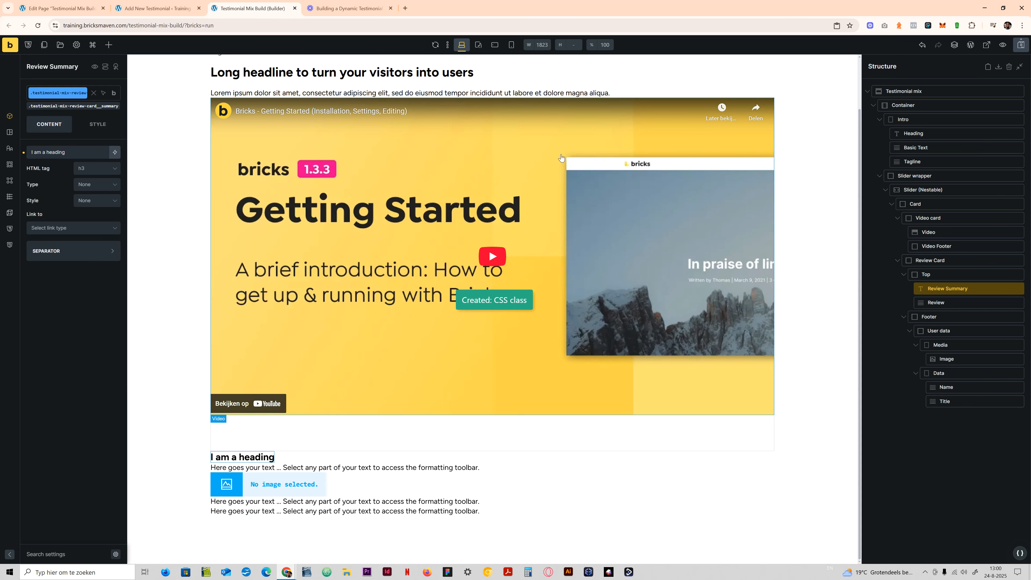
- Create the class testimonial-mix-review-card__review on the Review text element
left_click(958, 304)
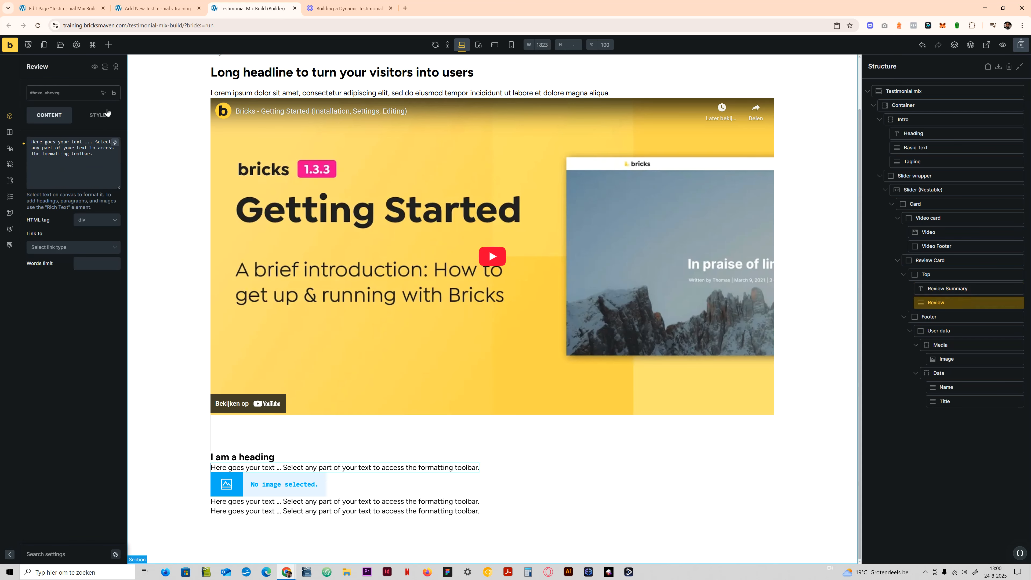
left_click(62, 94)
key("ctrl+v")
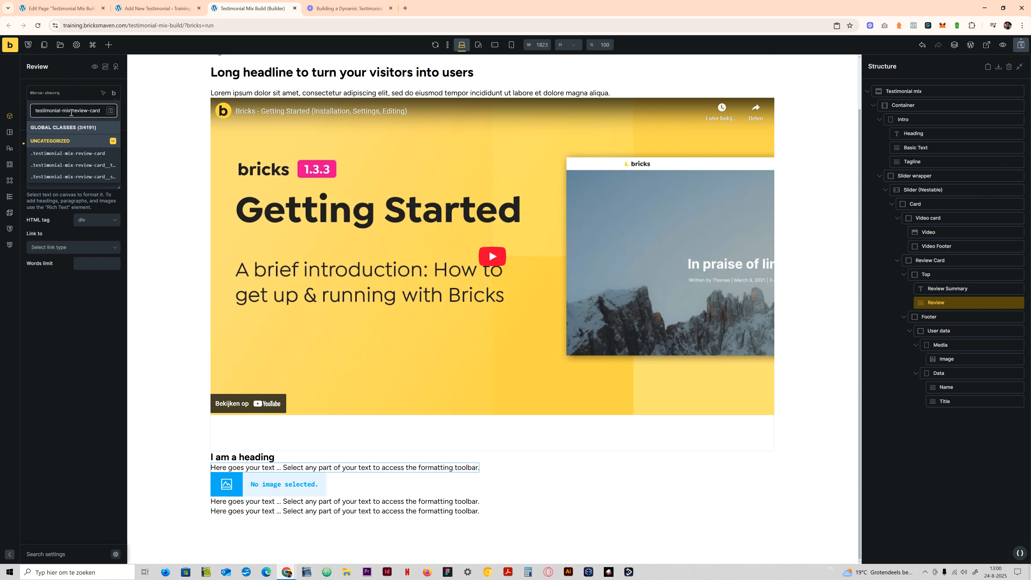
type("__review")
key("Return")
- Create the class testimonial-mix-review-card__footer on the Footer block of the review card
left_click(940, 315)
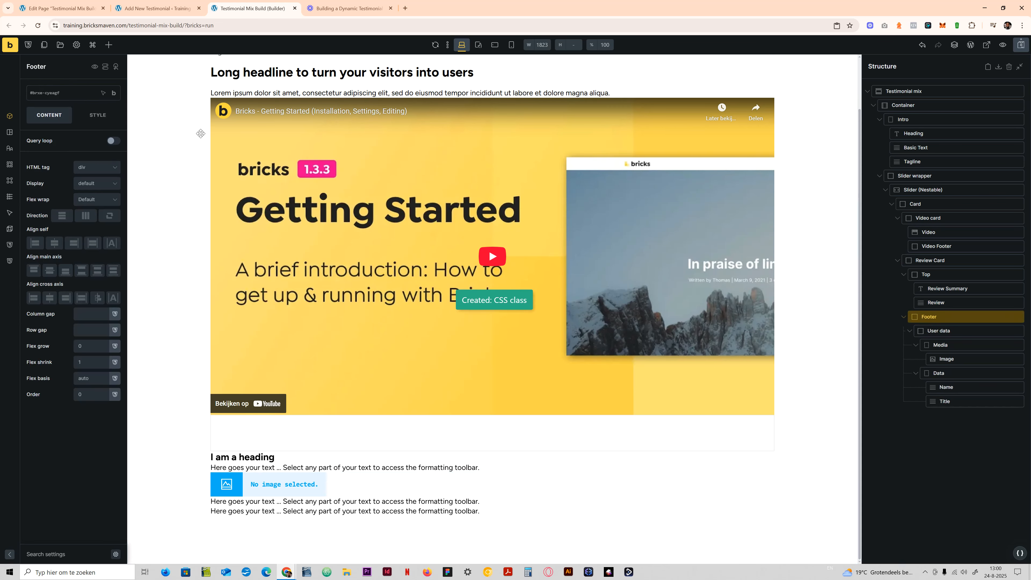
left_click(57, 94)
key("ctrl+v")
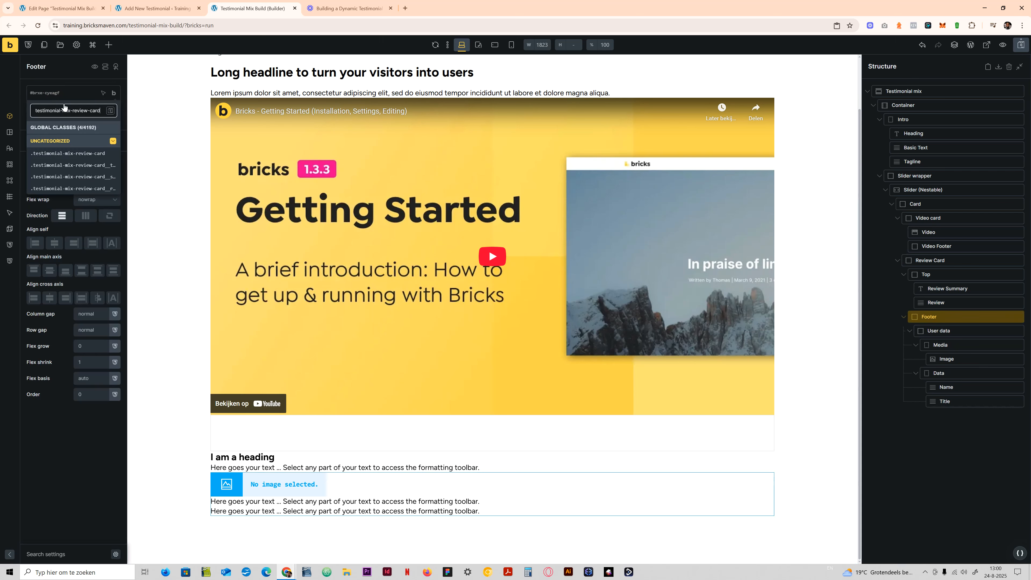
type("__footer")
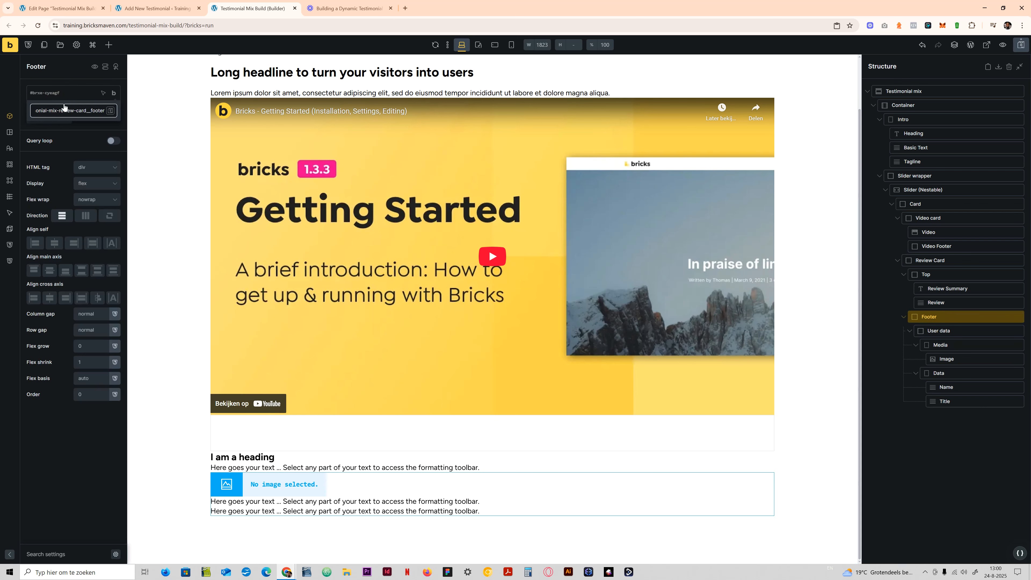
key("Return")
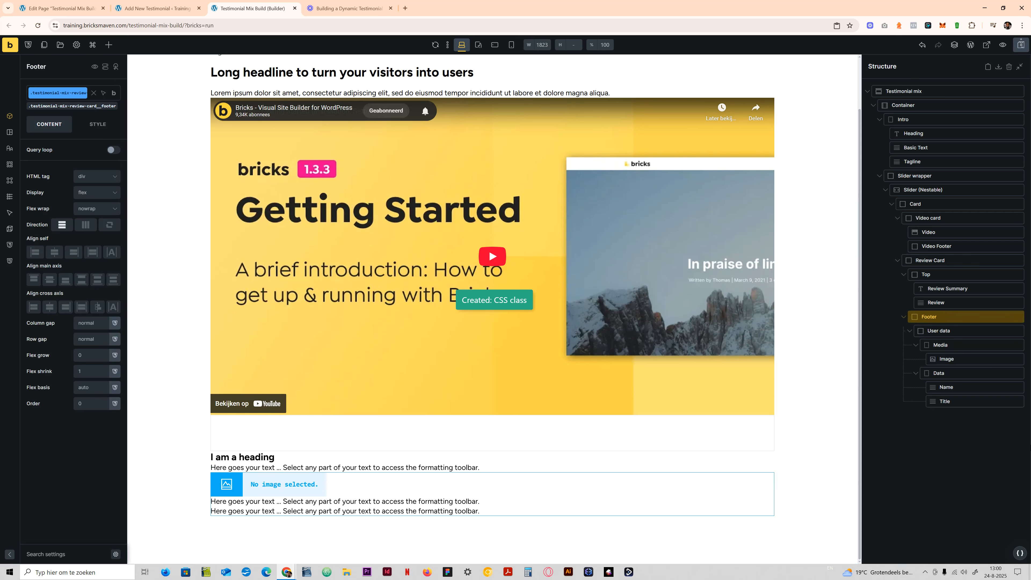
- Create the standalone class testimonial-mix-user-data on the User data block and copy its name for reuse
left_click(934, 331)
left_click(54, 92)
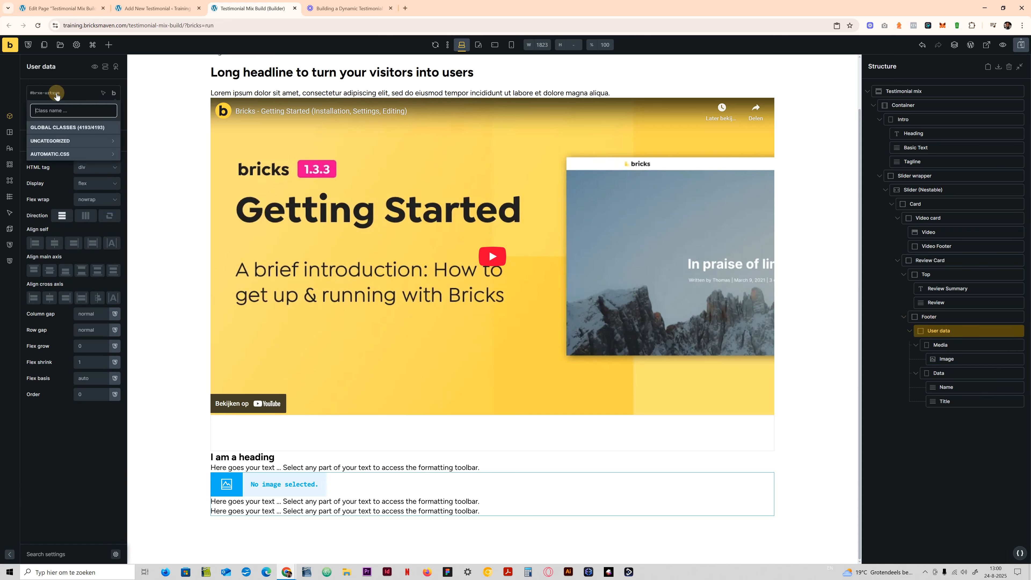
type("testimonial-mix-review-card")
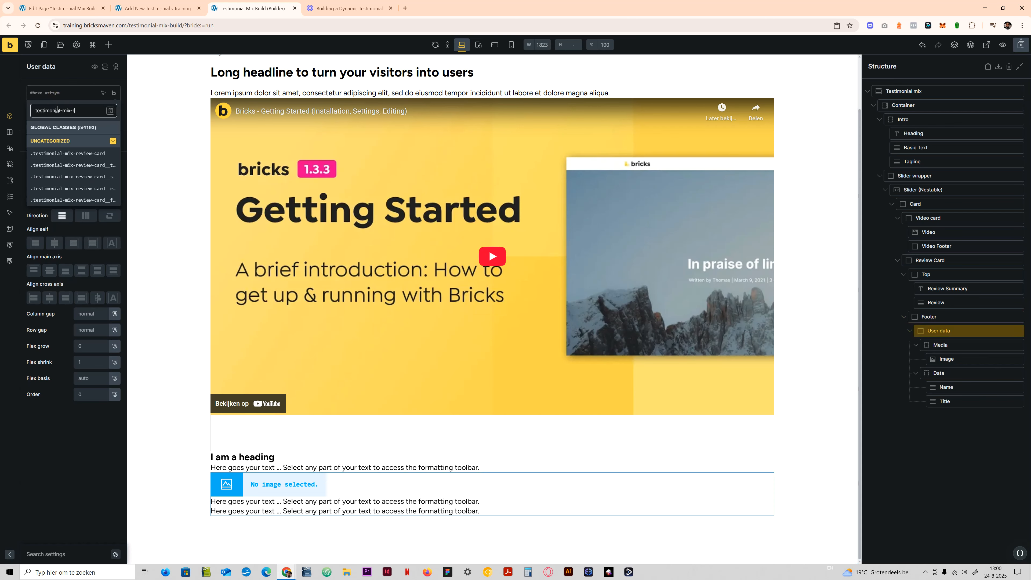
key("BackSpace")
type("user-data")
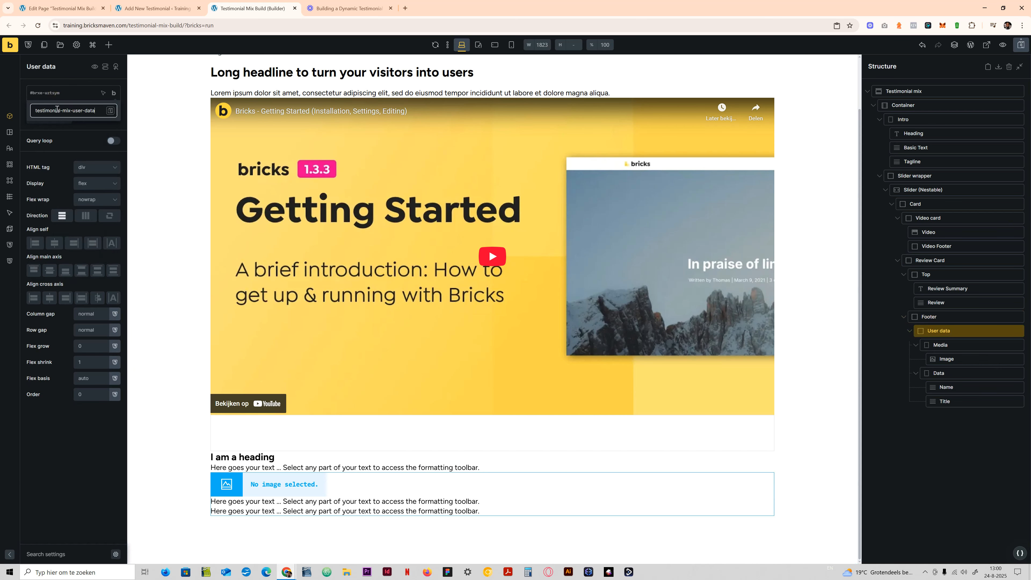
key("ctrl+a")
key("ctrl+c")
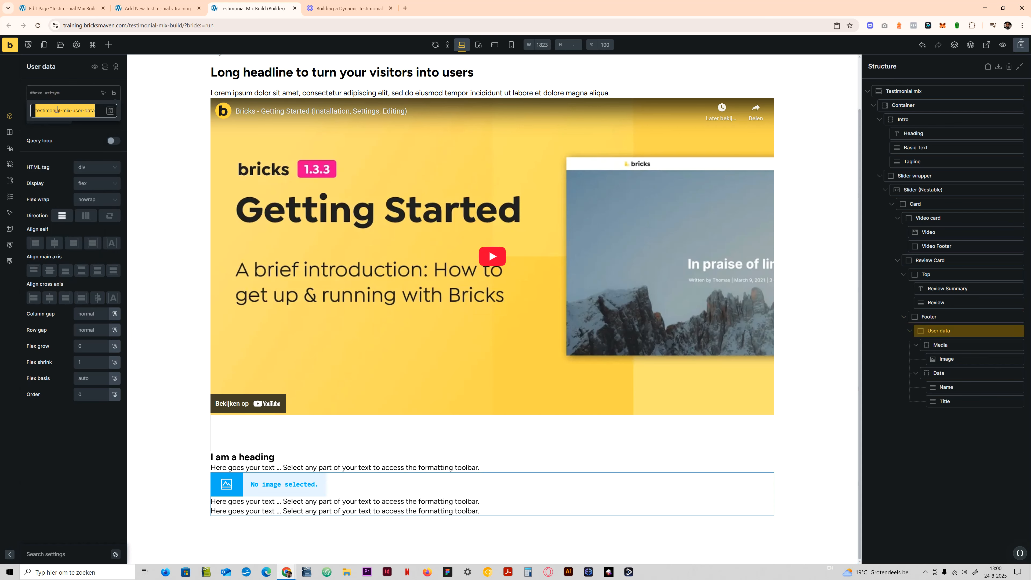
key("Return")
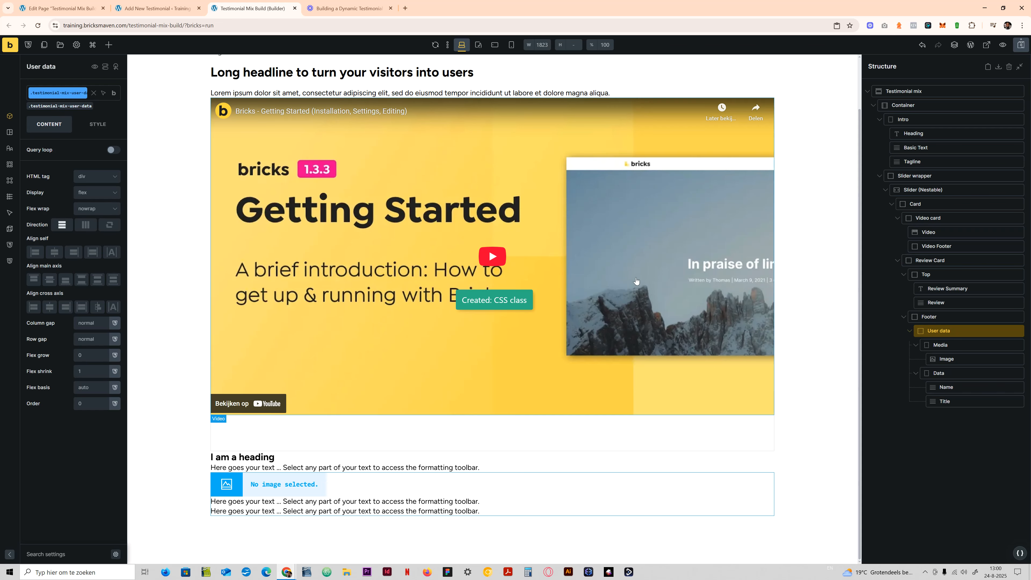
- Create the class testimonial-mix-user-data__media on the Media element inside User data
left_click(973, 344)
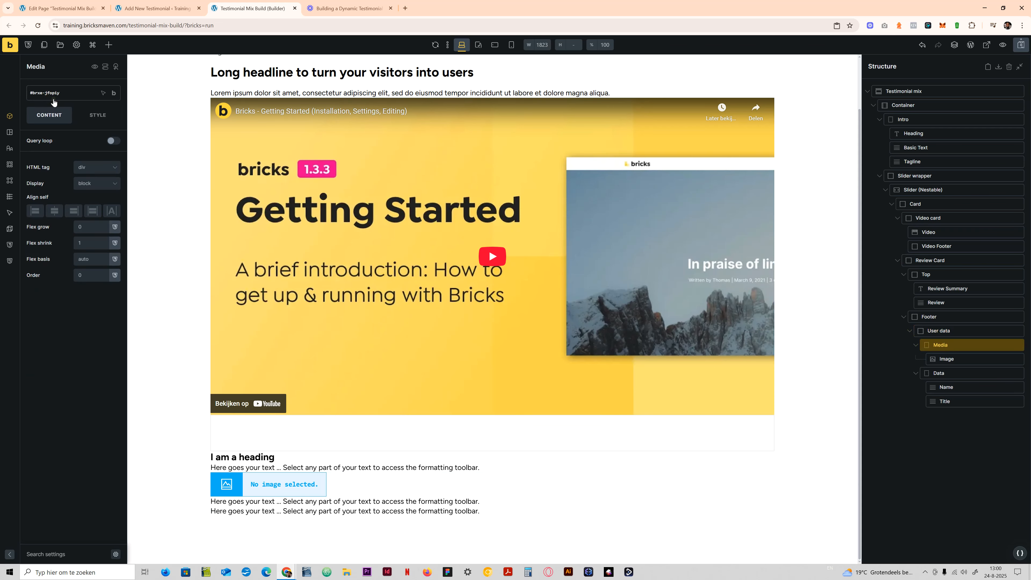
left_click(68, 98)
key("ctrl+v")
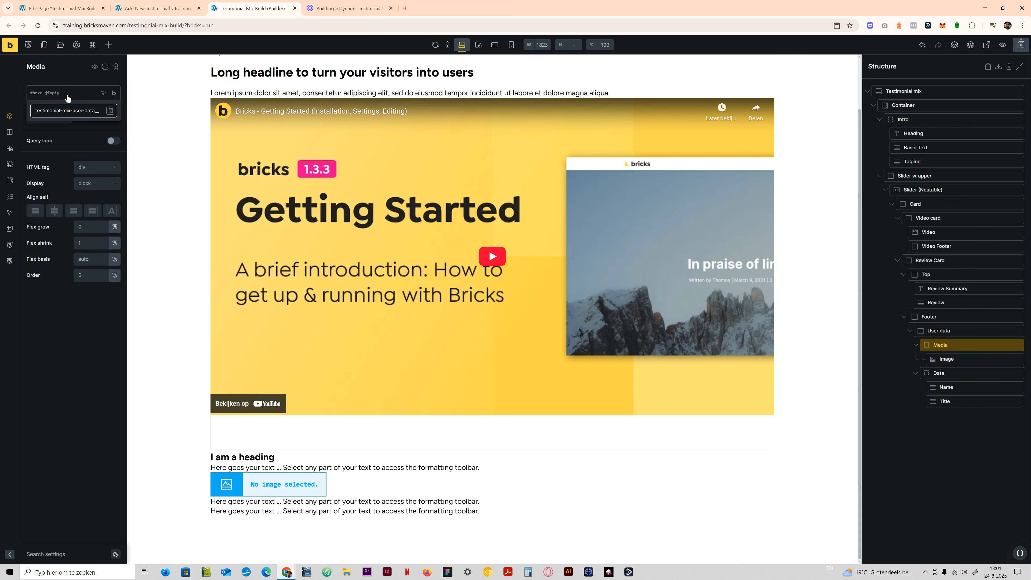
key("Return")
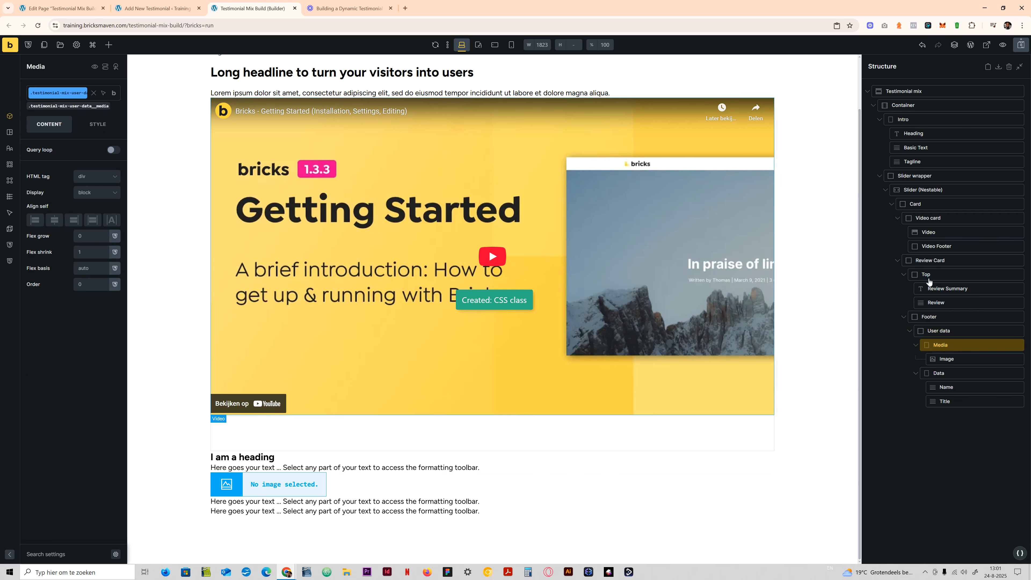
- Create the class testimonial-mix-user-data__image on the Image element inside Media
left_click(951, 357)
left_click(62, 92)
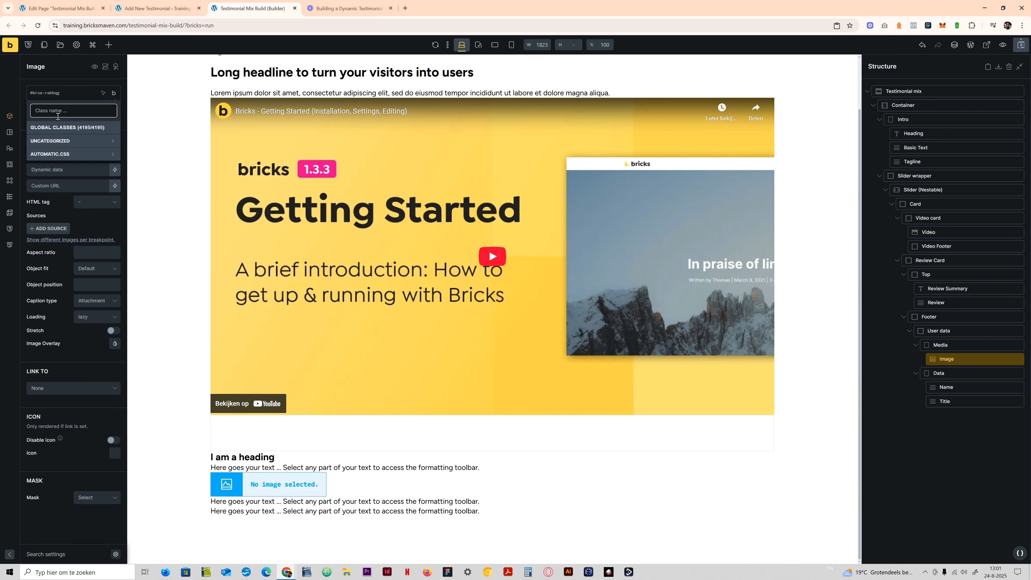
key("ctrl+v")
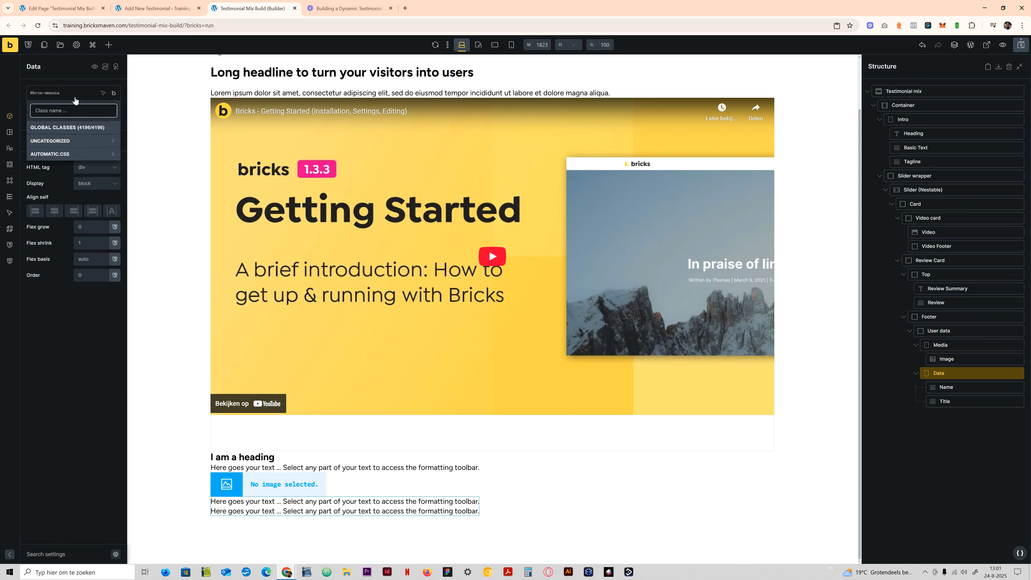
type("testimonial-mix-user-data__")
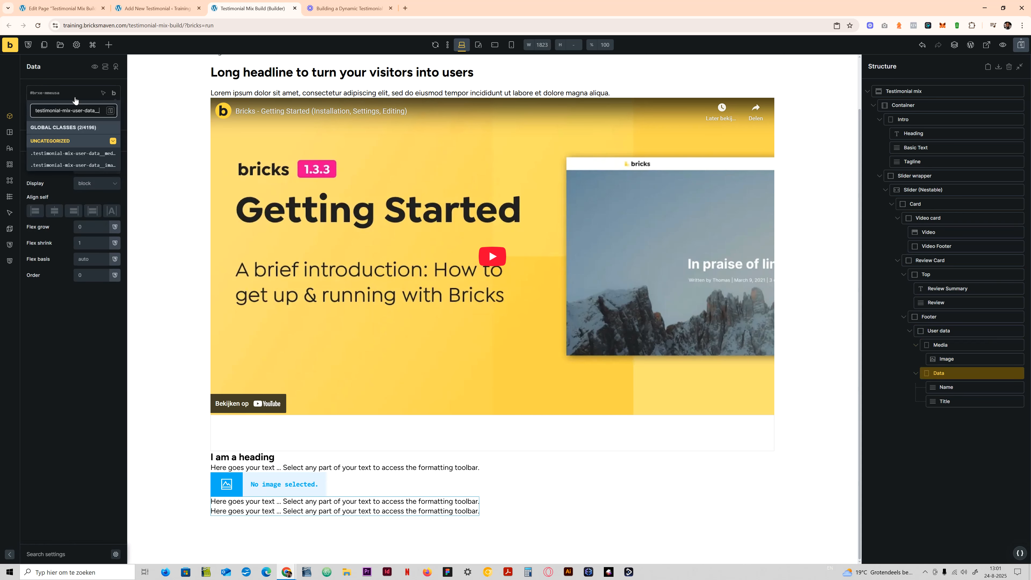
- Create the class testimonial-mix-user-data__data on the Data block inside User data
type("__d")
key("BackSpace")
type("d")
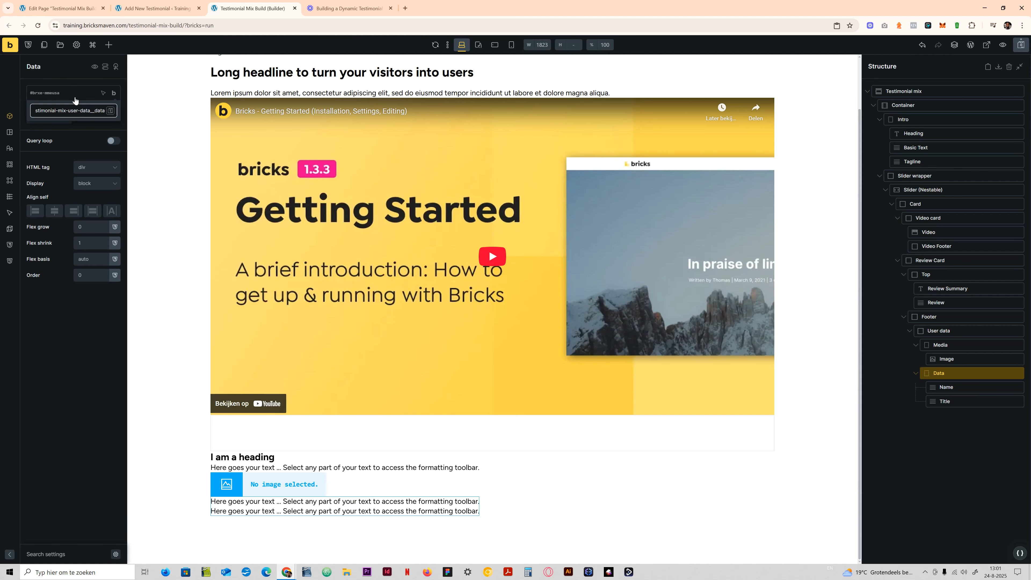
type("ata")
key("Return")
- Create the class testimonial-mix-user-data__name on the Name text element
left_click(946, 386)
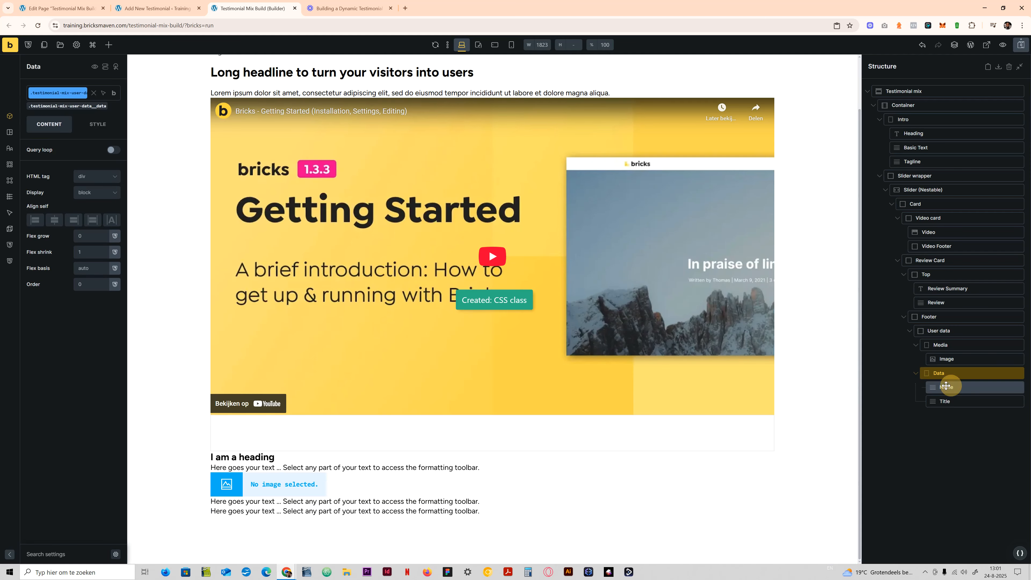
left_click(63, 96)
type("testimonial-mix-user-data__")
type("nam")
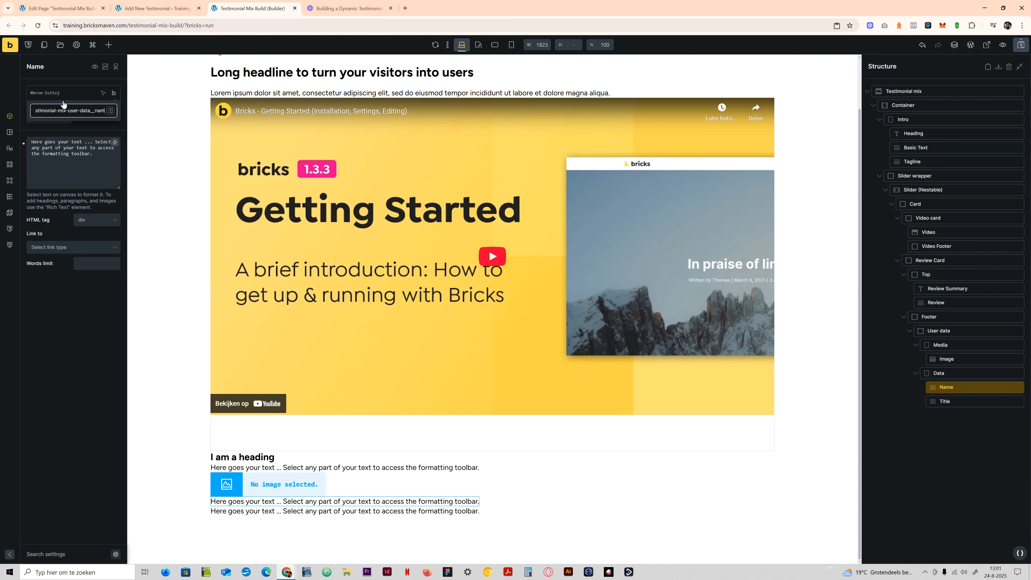
key("Return")
- Create the class testimonial-mix-user-data__title on the Title text element
left_click(997, 402)
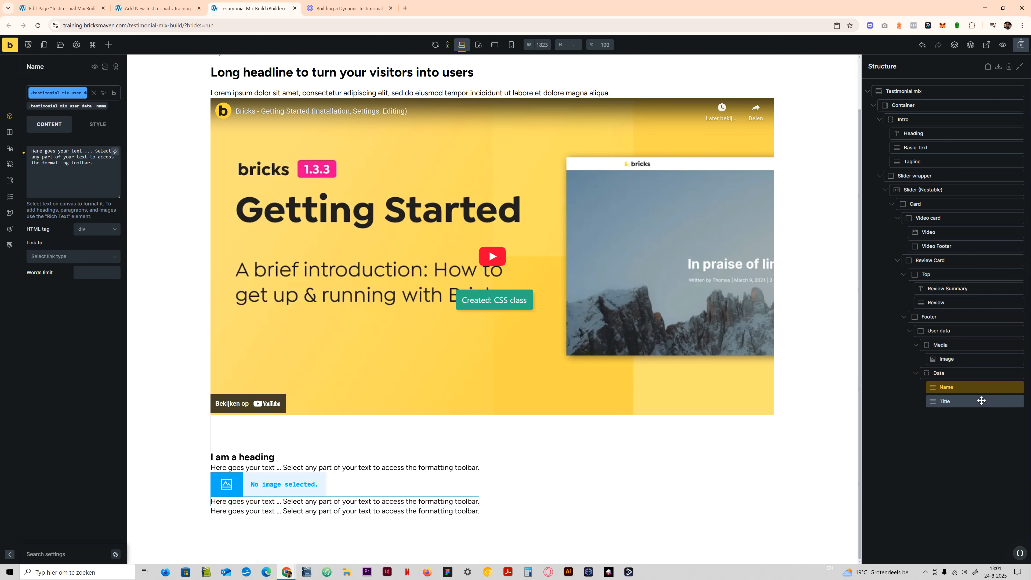
left_click(69, 93)
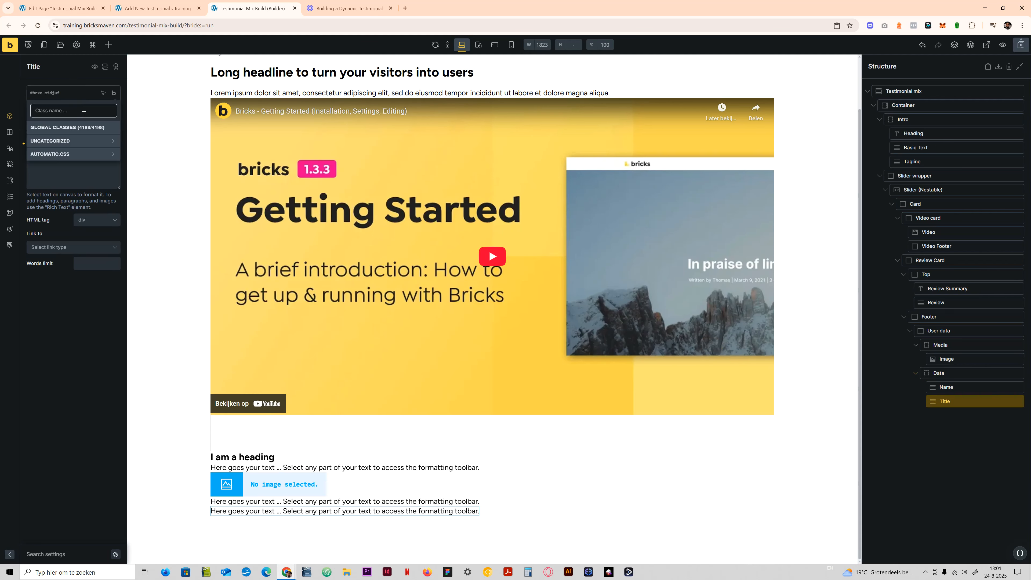
key("ctrl+v")
type("__tit")
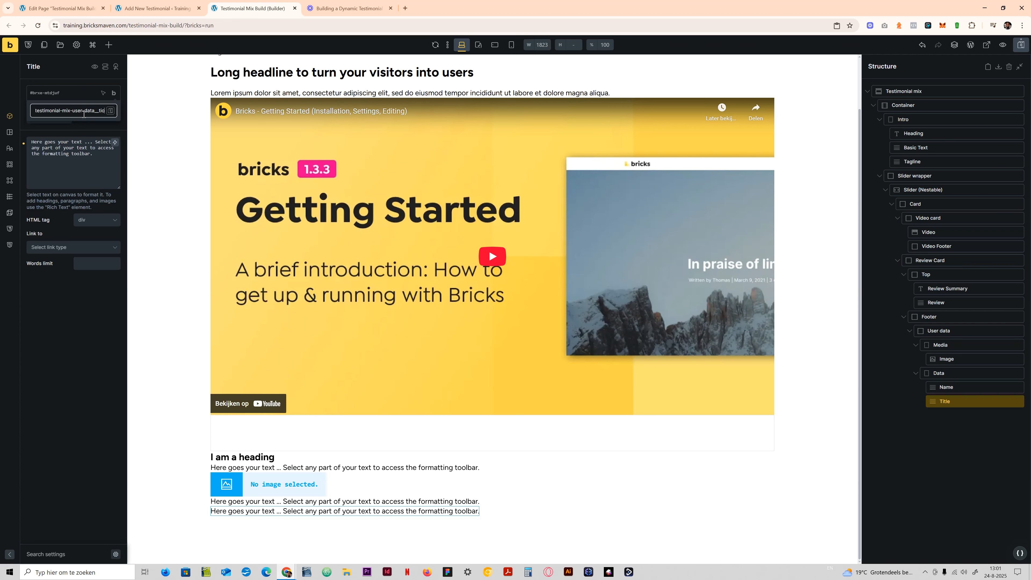
type("le")
key("Return")
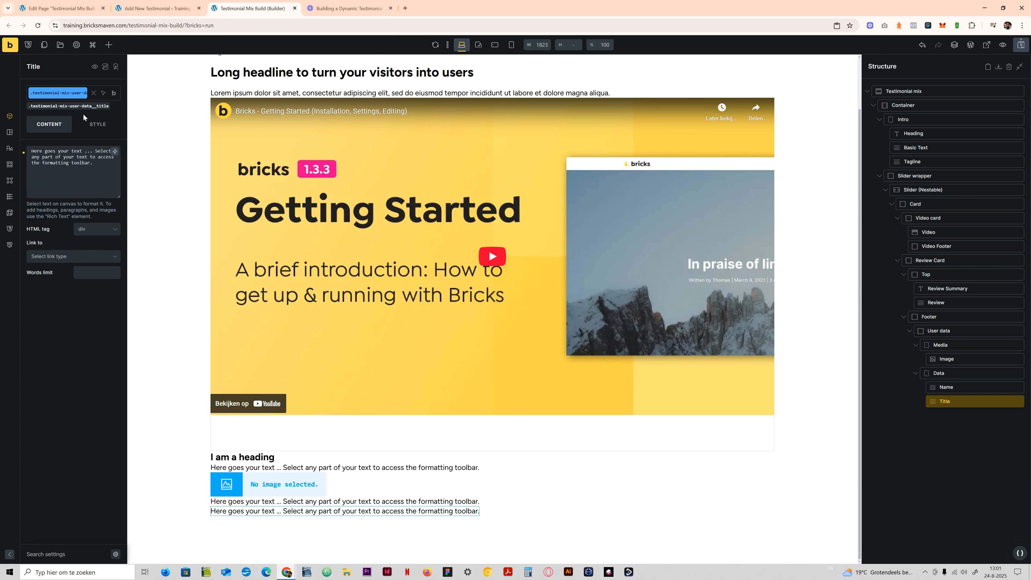
- Set the HTML tag of the Name element to p and of the Title element to span
left_click(951, 389)
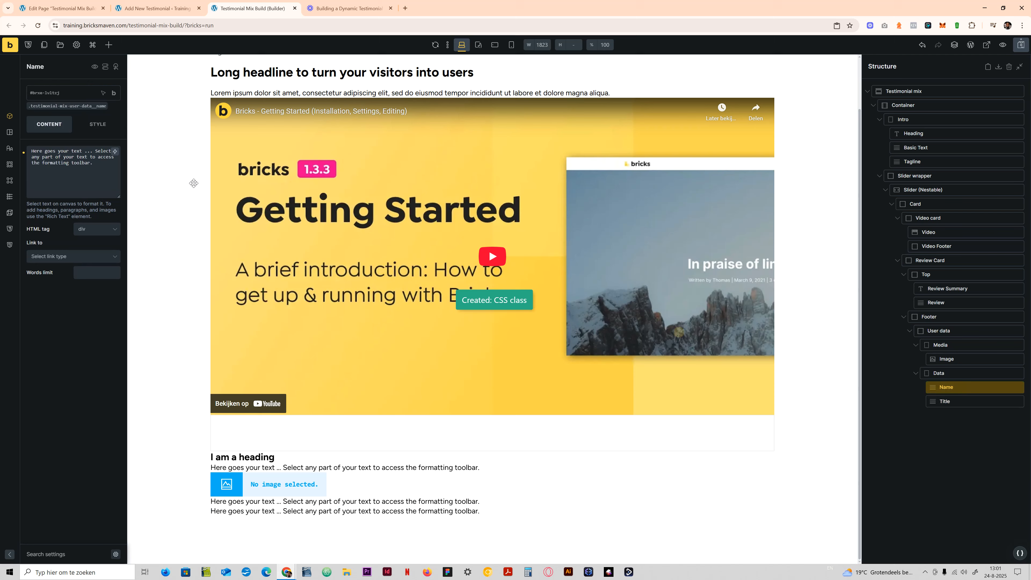
left_click(96, 229)
left_click(87, 252)
left_click(946, 401)
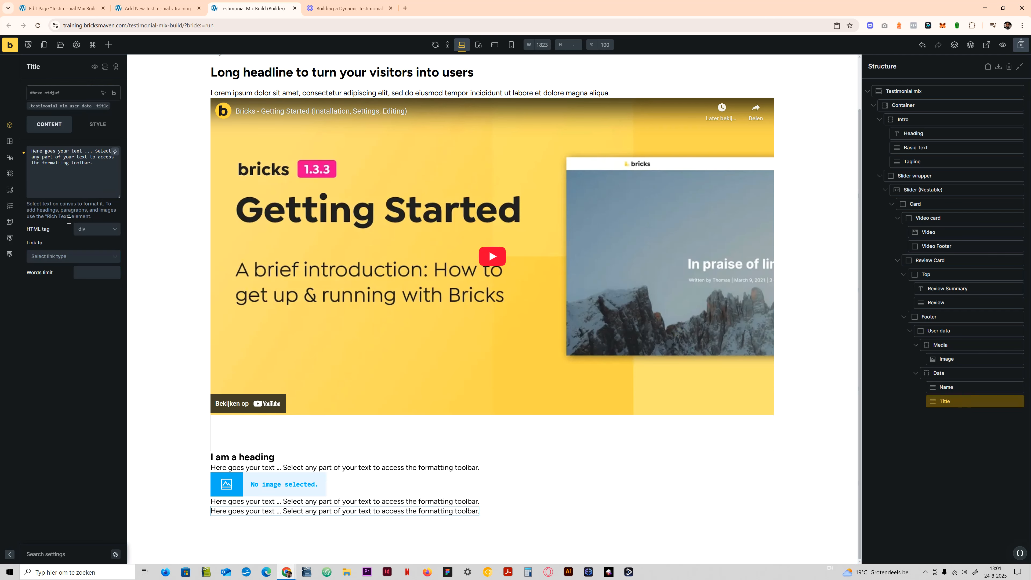
left_click(97, 229)
left_click(87, 267)
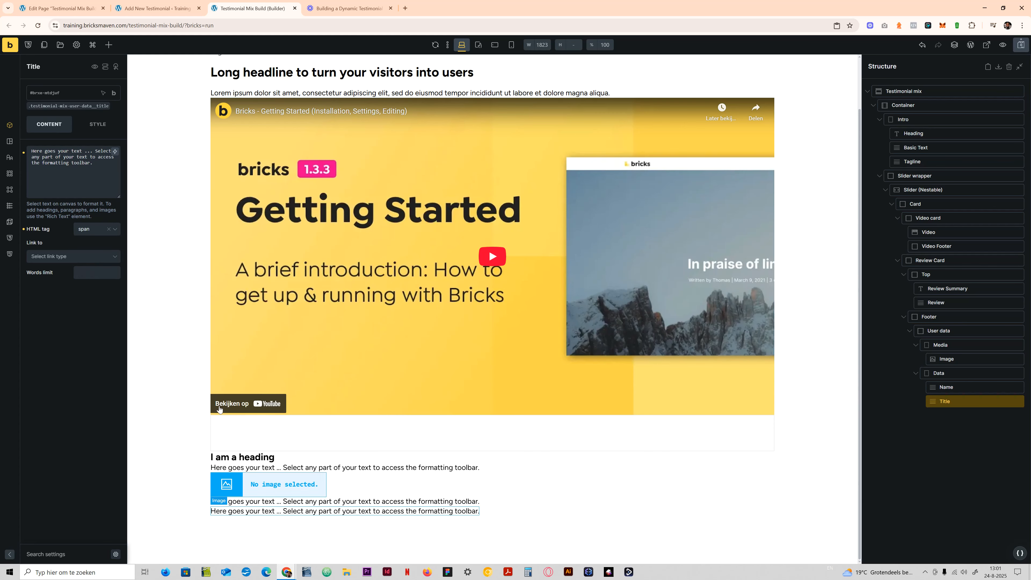
- Replace the Title element's placeholder text with "Account manager"
left_click(97, 179)
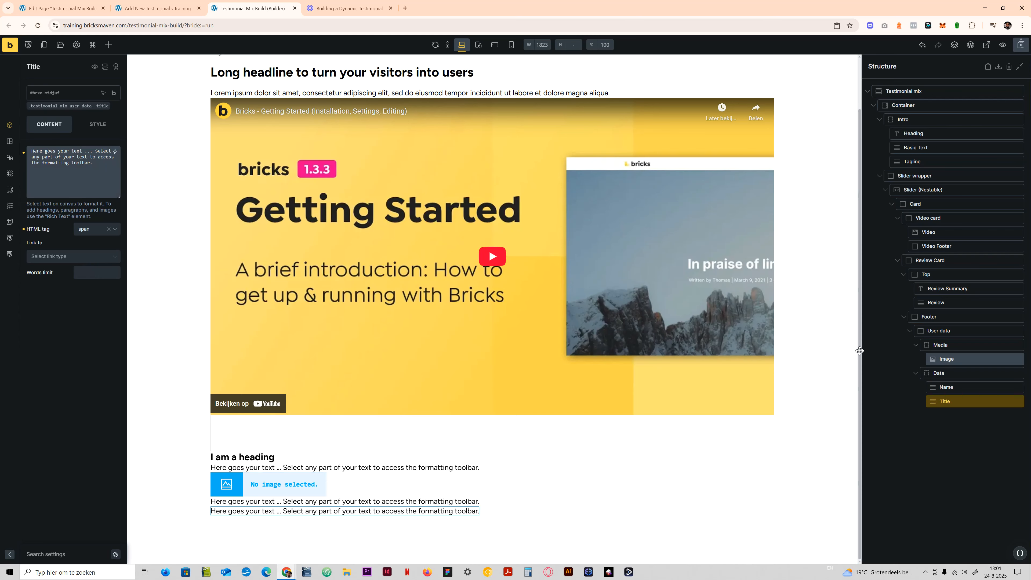
key("ctrl+a")
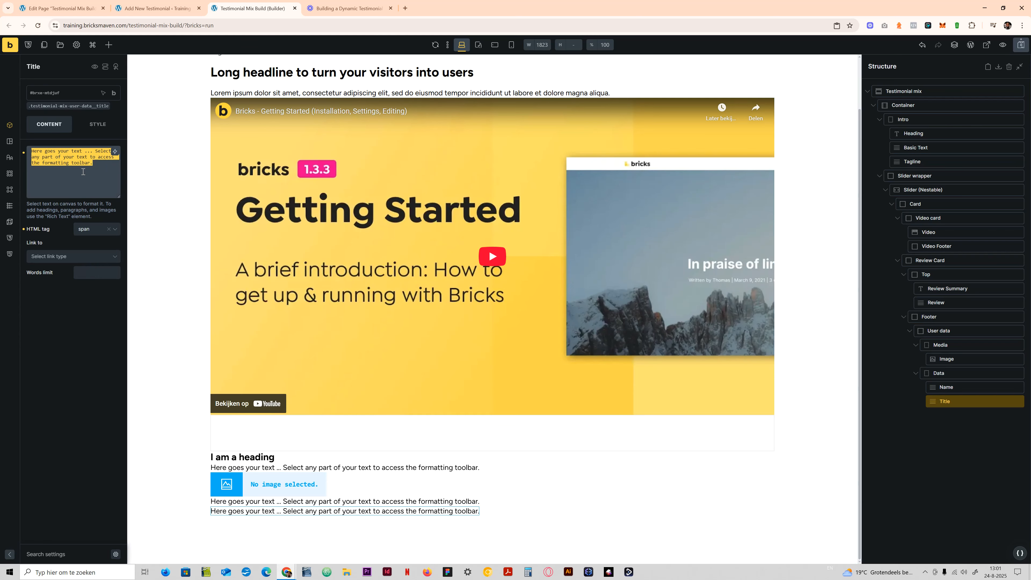
type("Ac")
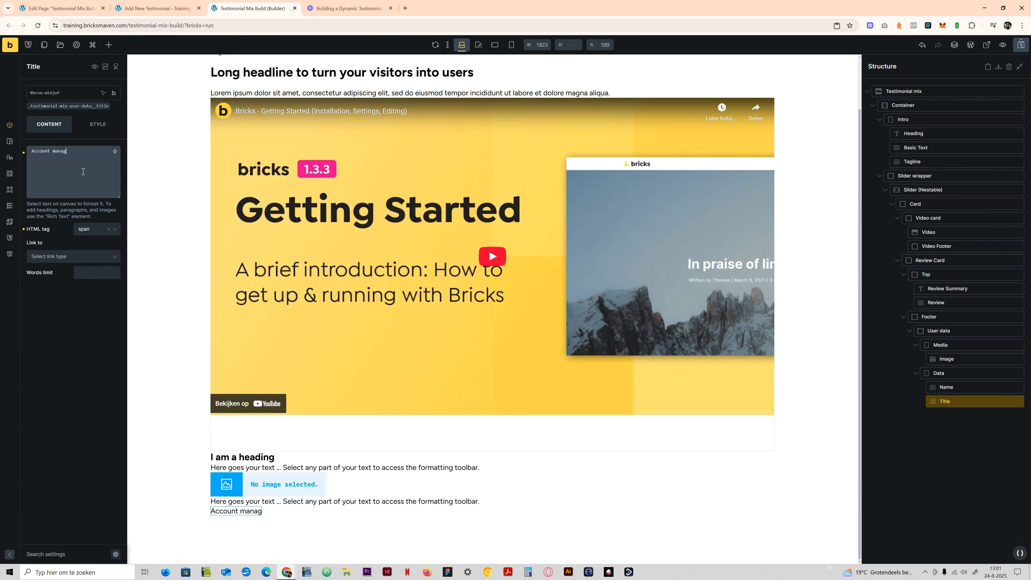
type("count manager")
- Replace the Name element's placeholder text with a sample full name and save the page
left_click(946, 386)
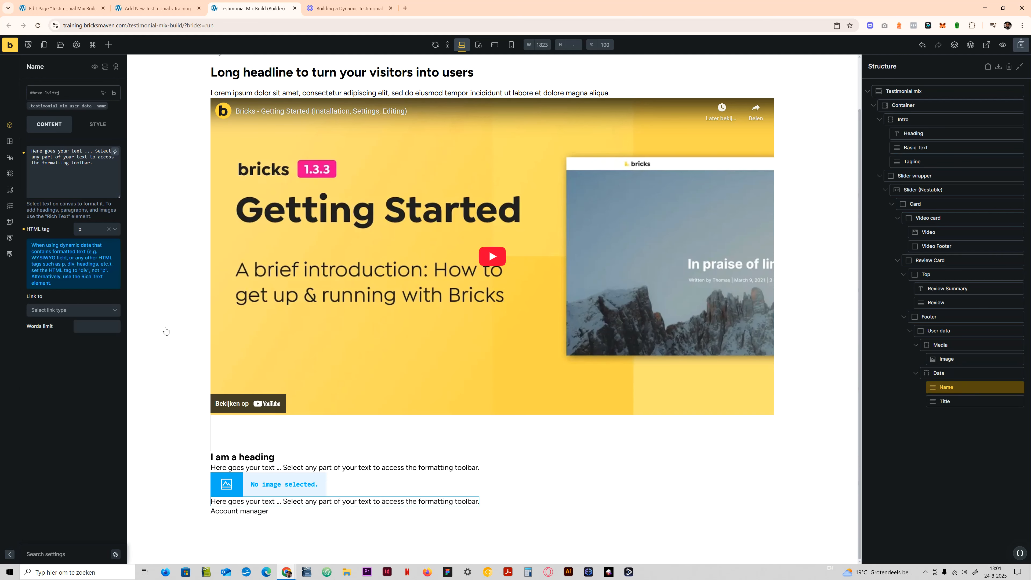
left_click(110, 178)
key("ctrl+a")
type("Joh")
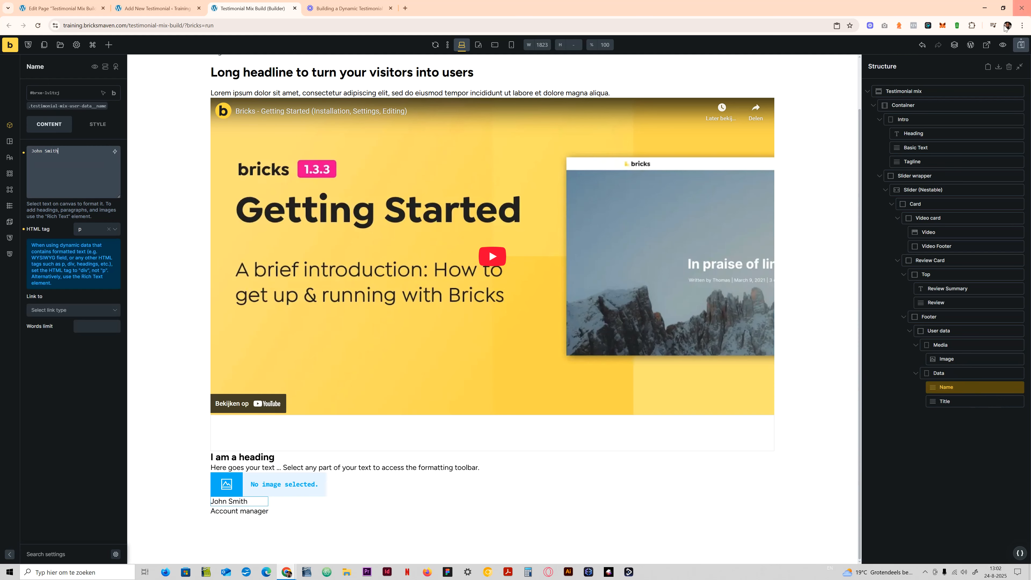
left_click(1020, 44)
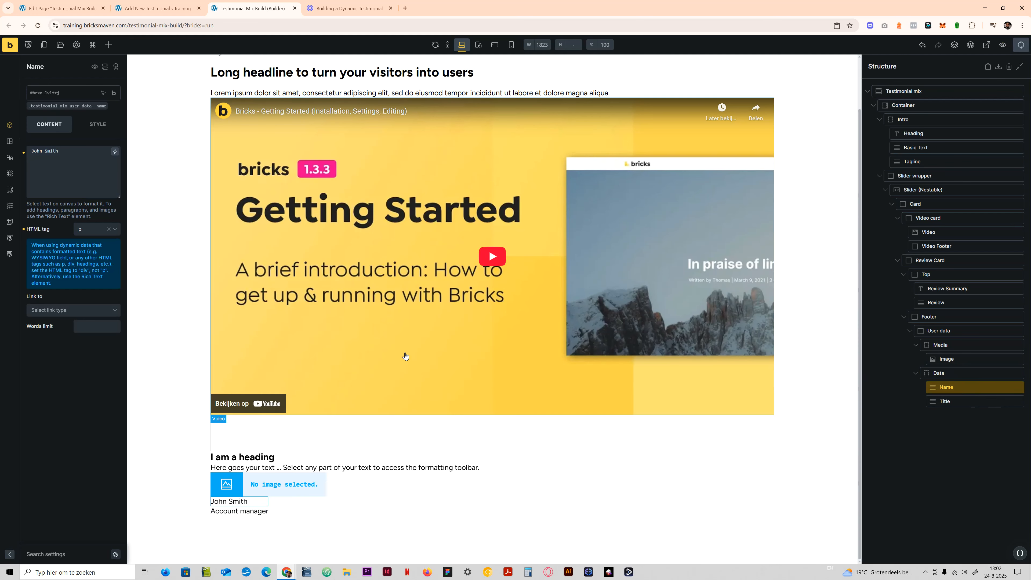
- Copy the file URL of Placeholder-Image-large.jpg from the media library for the Image element, without inserting the file
left_click(971, 360)
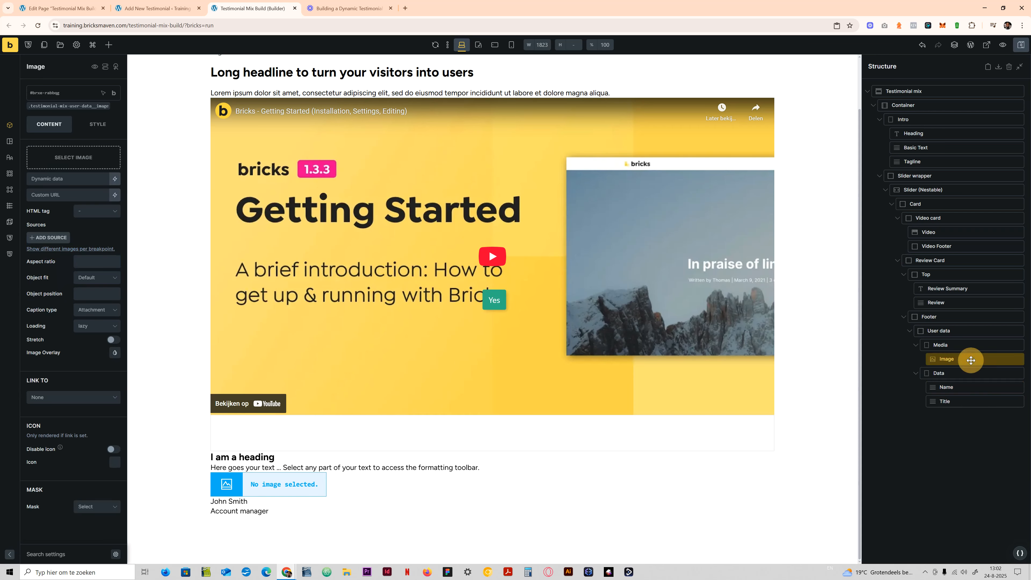
left_click(76, 157)
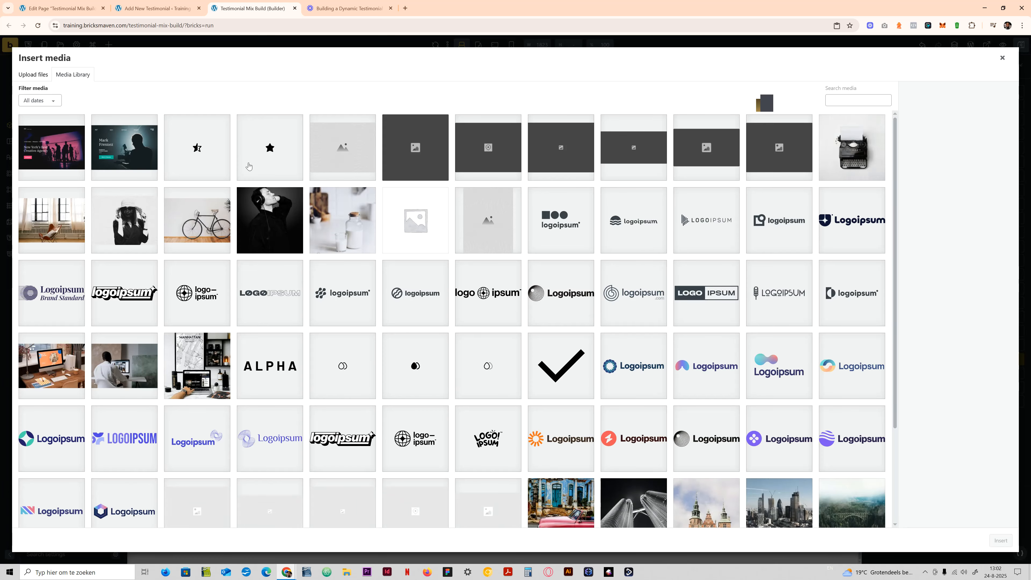
scroll(260, 431, "down", 3)
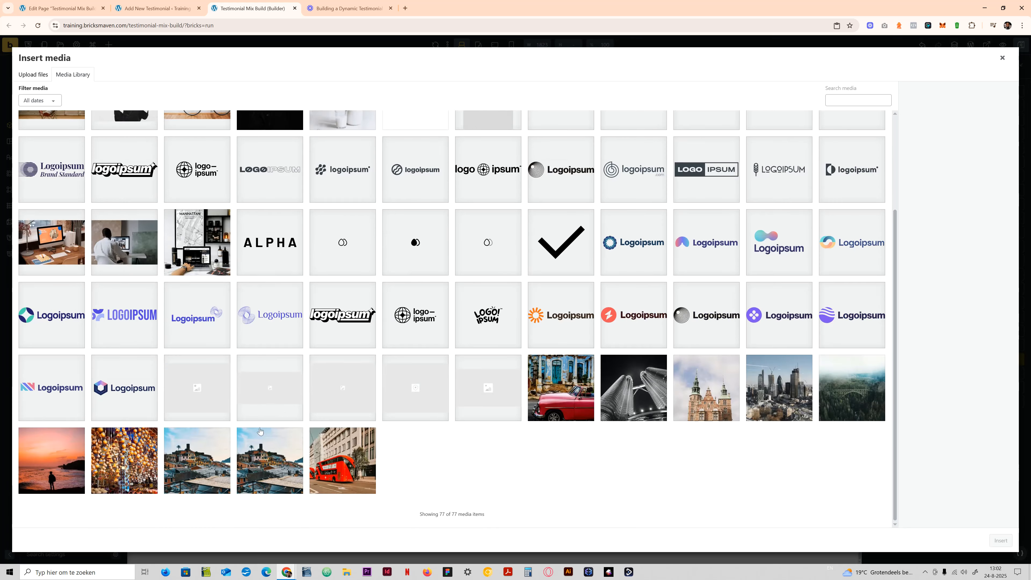
left_click(333, 382)
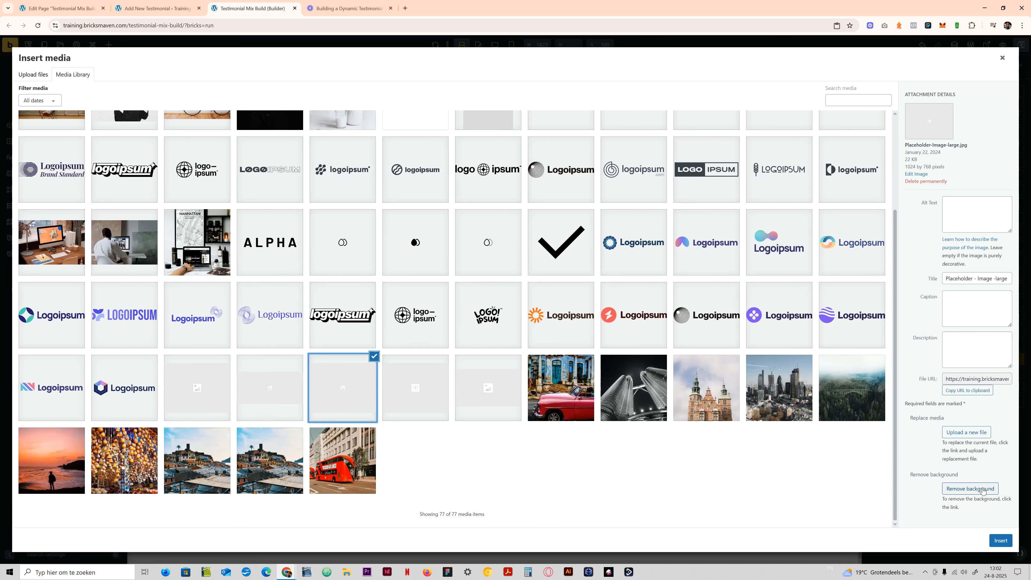
left_click(969, 381)
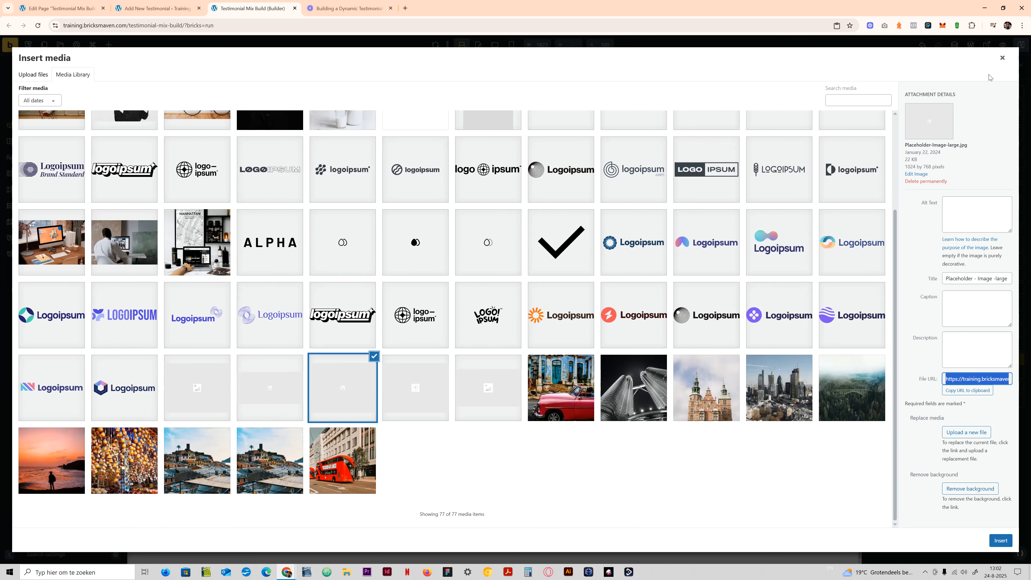
left_click(1002, 57)
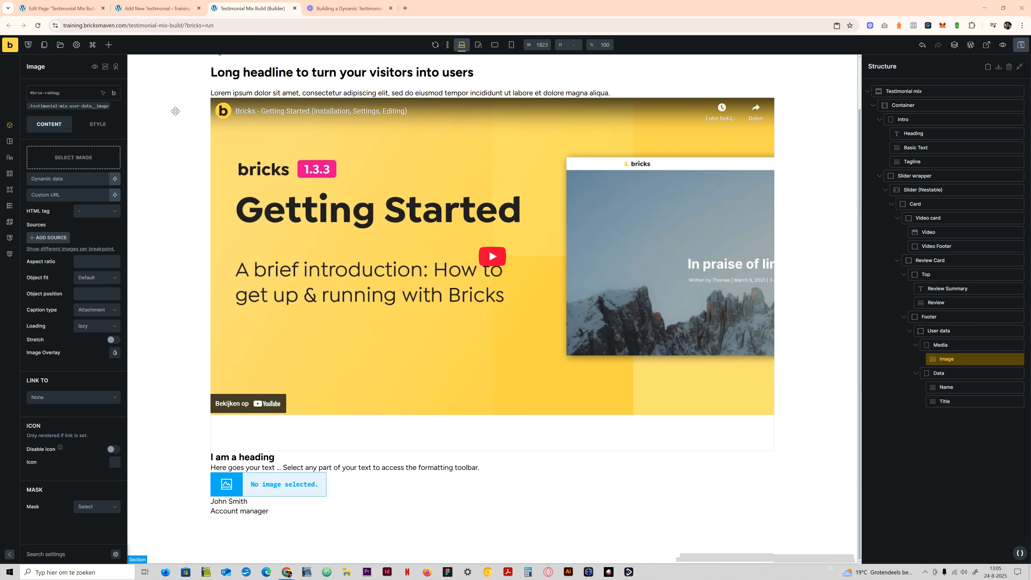
- Paste the placeholder file's address as the Image element's custom URL and set its HTML tag to figure
left_click(83, 156)
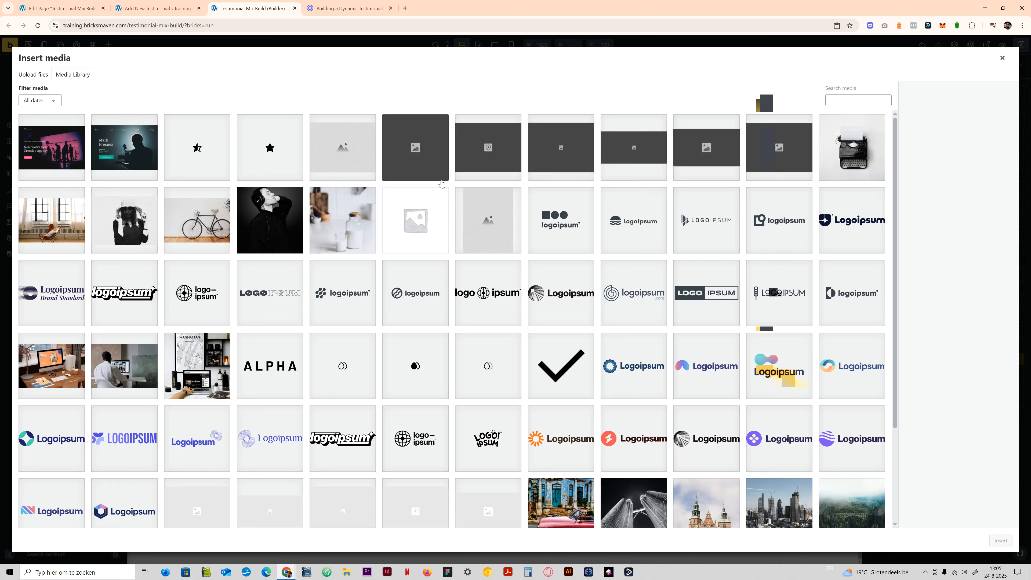
left_click(1005, 56)
left_click(72, 190)
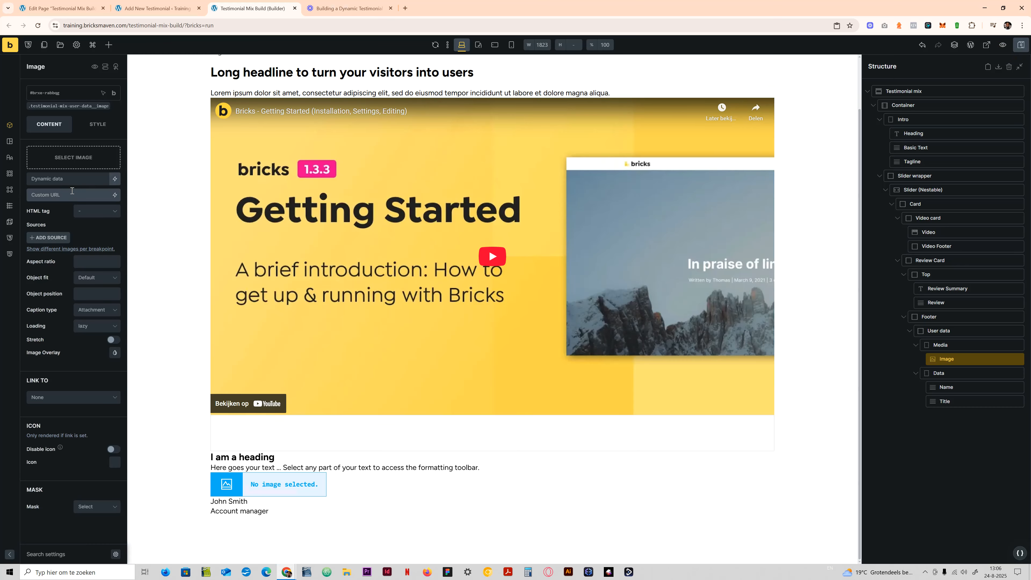
key("ctrl+v")
left_click(97, 242)
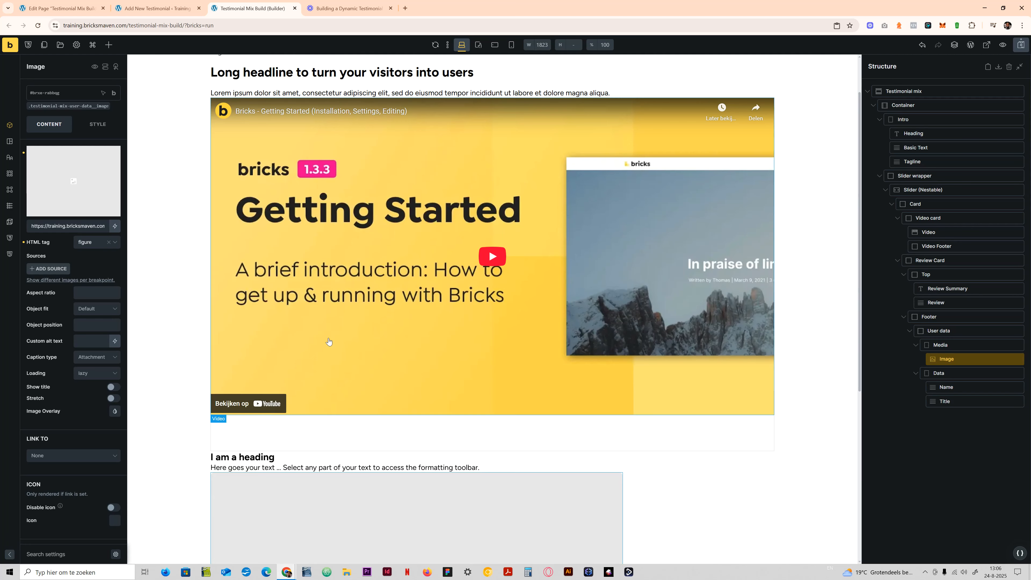
- On the class testimonial-mix-user-data__image, set the object fit to Cover and the aspect ratio to 1/1
scroll(115, 313, "down", 1)
left_click(68, 82)
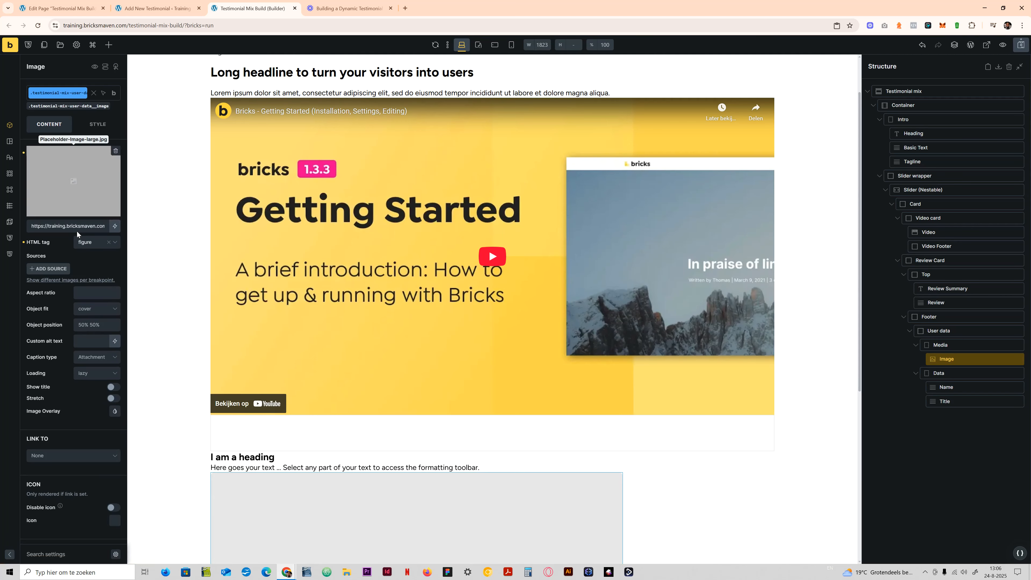
left_click(91, 311)
left_click(85, 288)
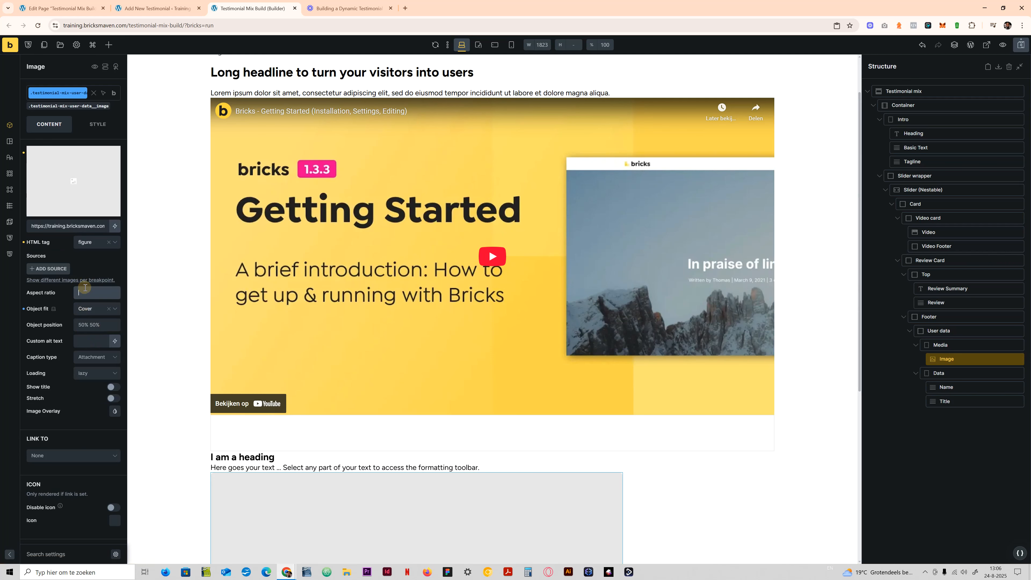
- Set the width of the testimonial-mix-user-data__image class to 64
left_click(98, 131)
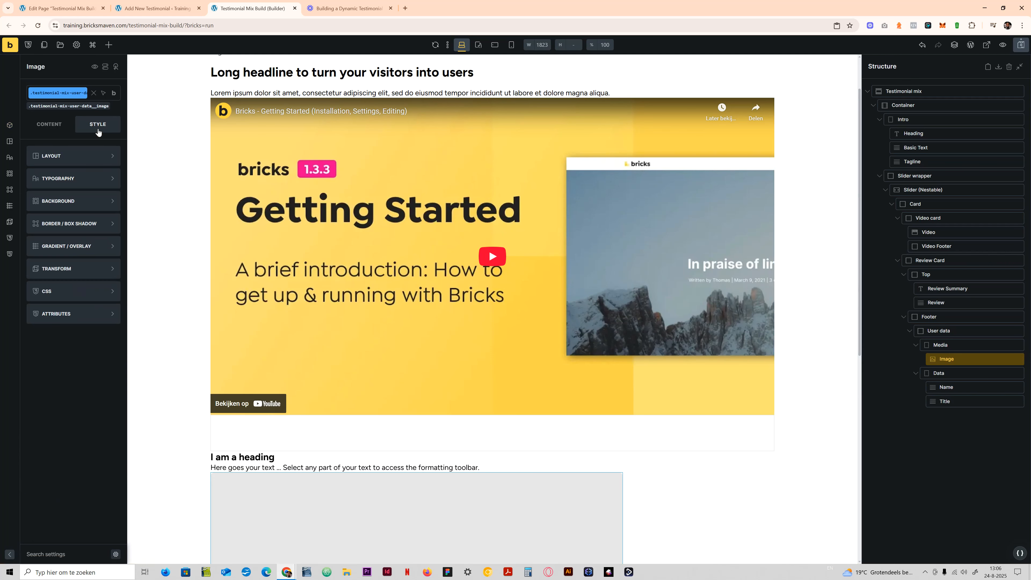
left_click(84, 156)
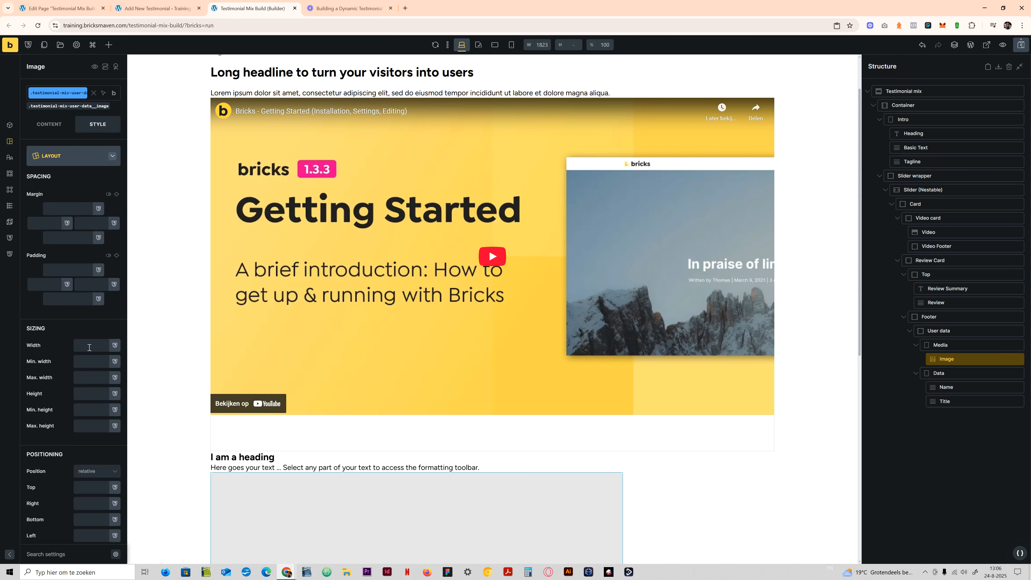
left_click(89, 347)
type("64")
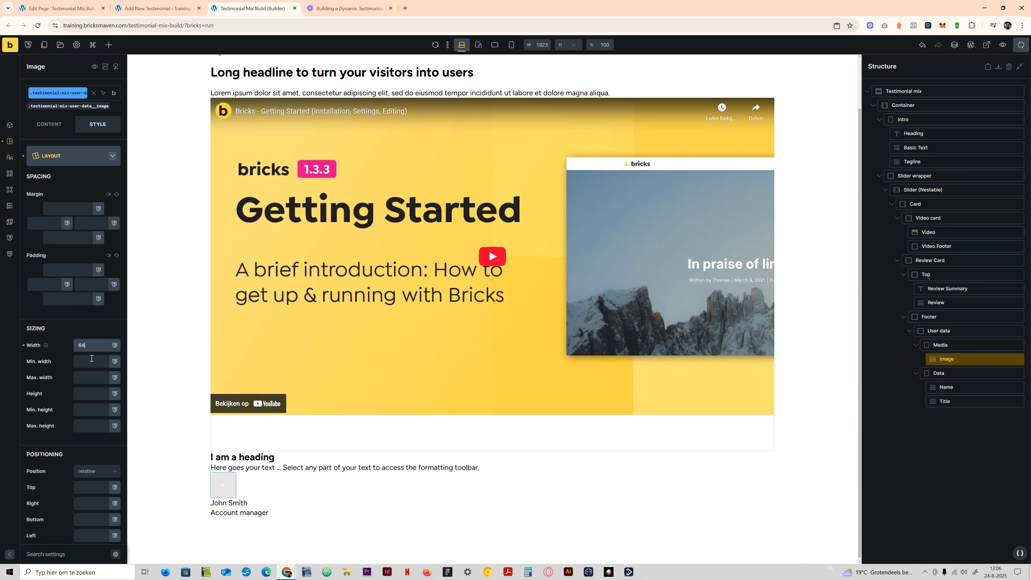
left_click(81, 157)
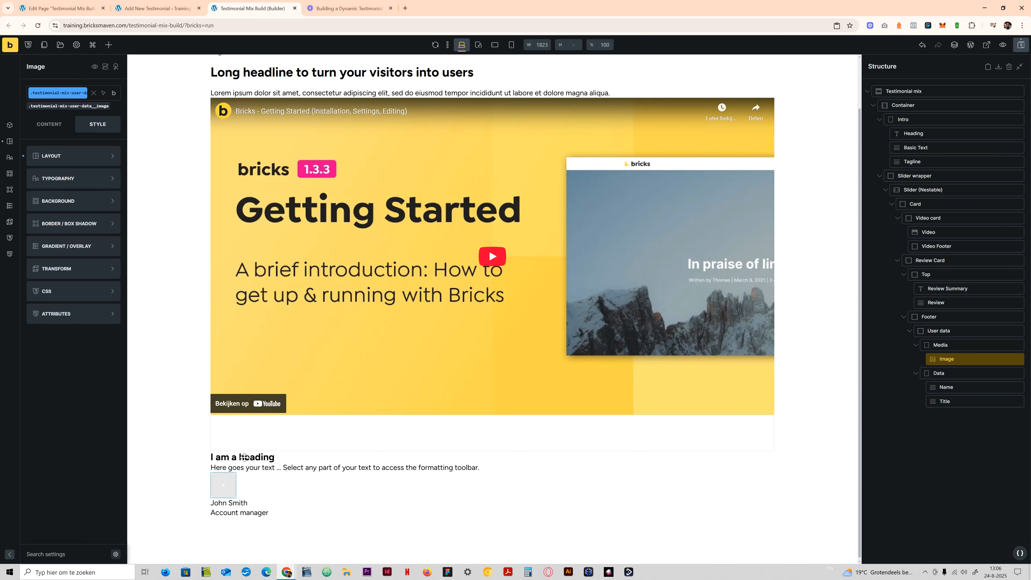
left_click(158, 7)
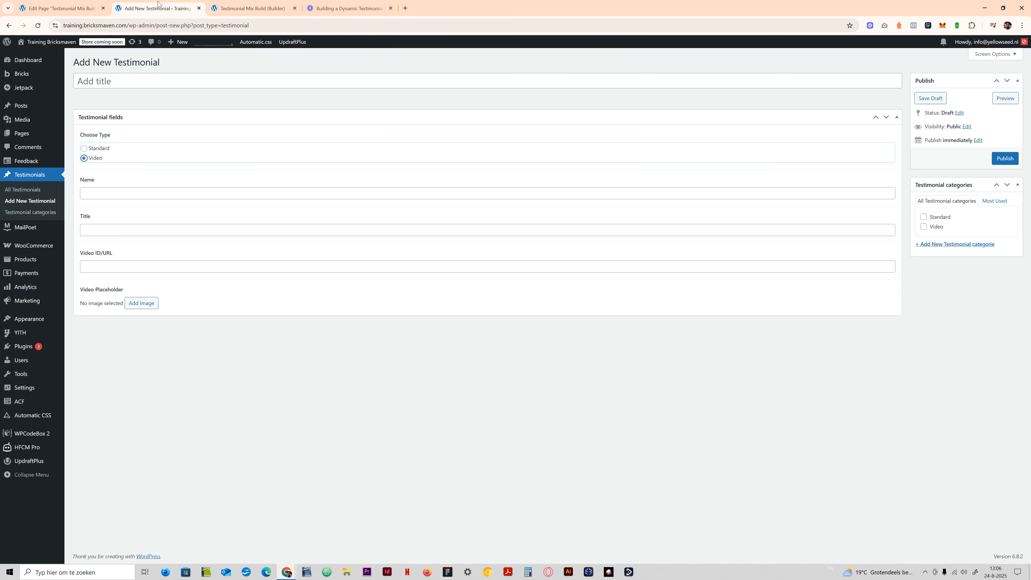
left_click(252, 7)
left_click(94, 4)
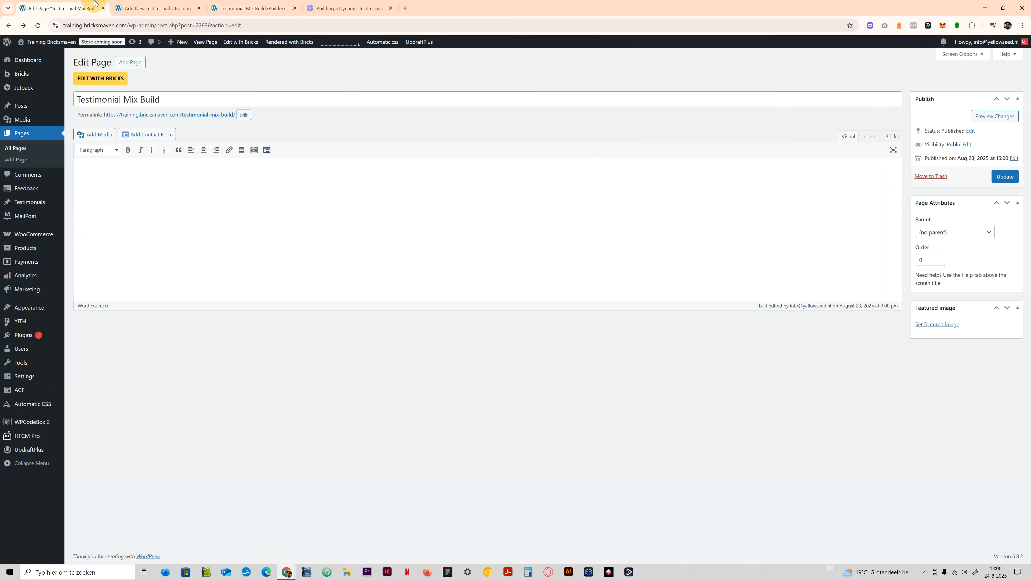
left_click(161, 7)
left_click(246, 4)
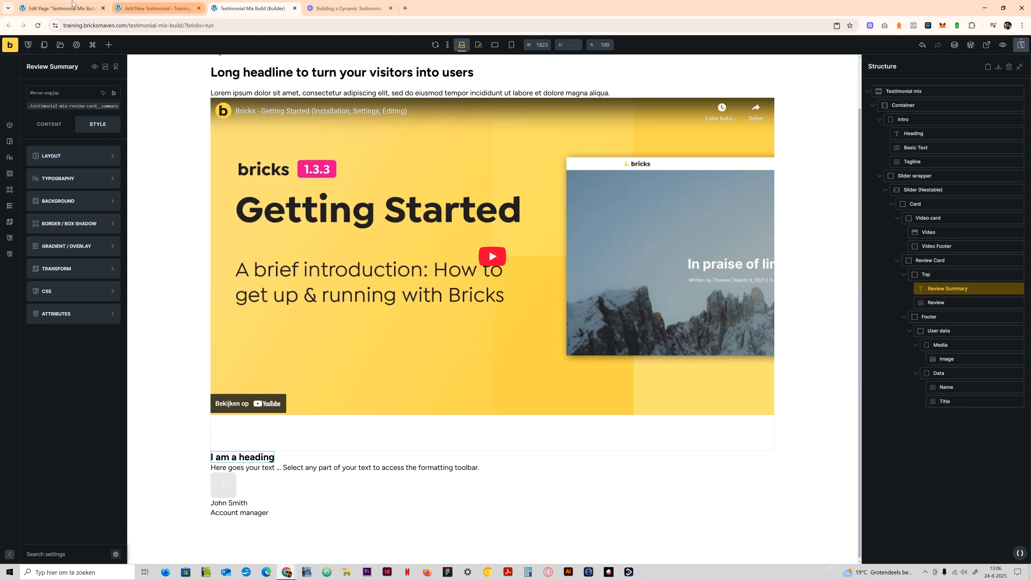
left_click(97, 7)
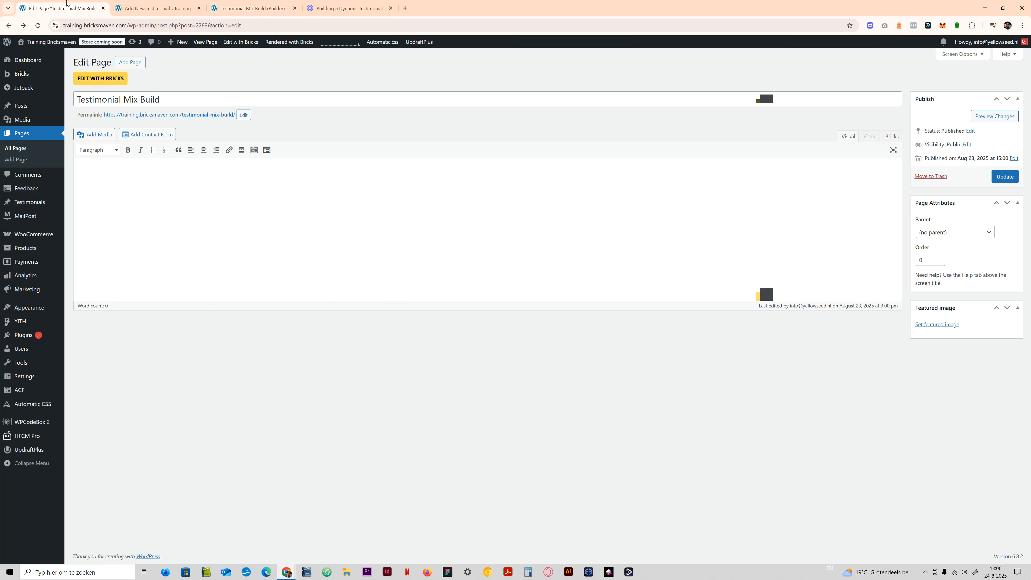
left_click(158, 7)
left_click(248, 8)
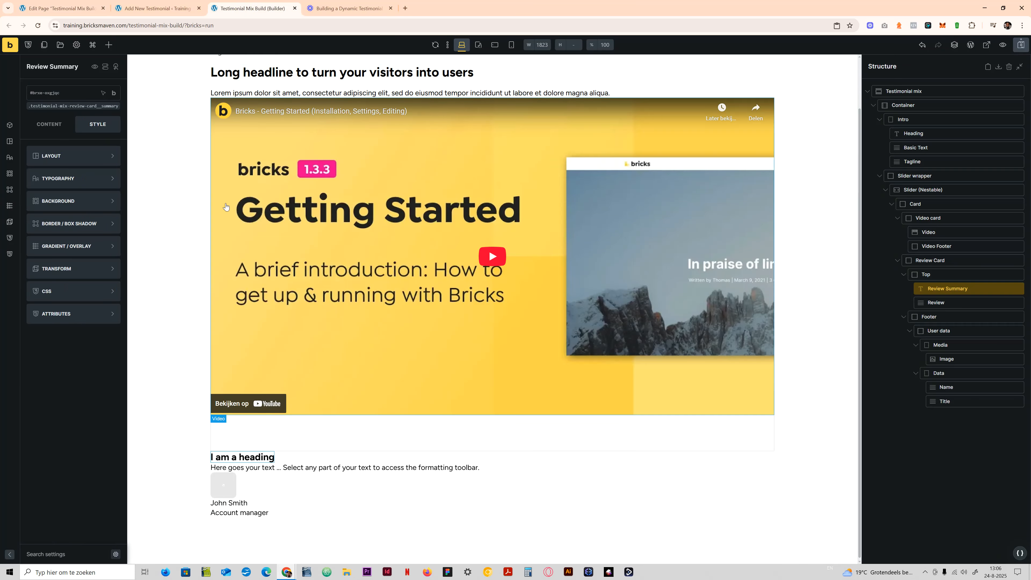
- Search the web for lorem ipsum in a new browser tab and select the first sentence under "What is Lorem Ipsum?" on lipsum.com
left_click(404, 8)
type("lorem")
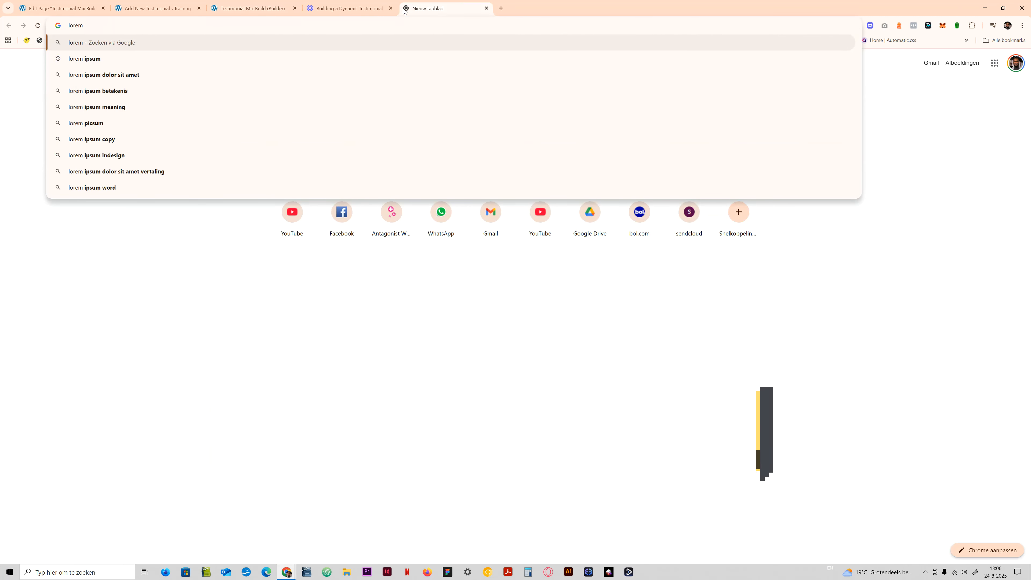
key("Down")
key("Return")
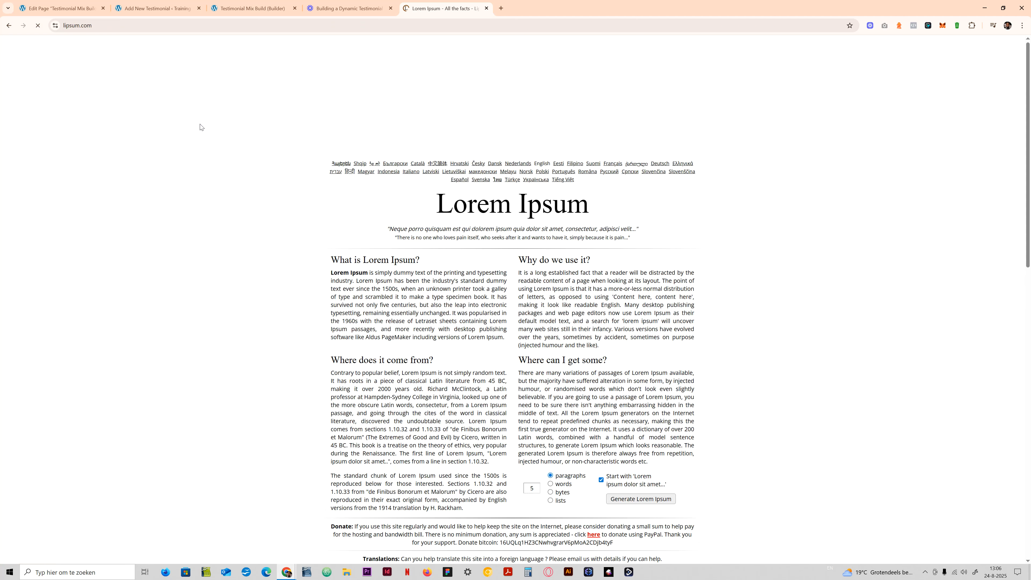
scroll(344, 278, "down", 1)
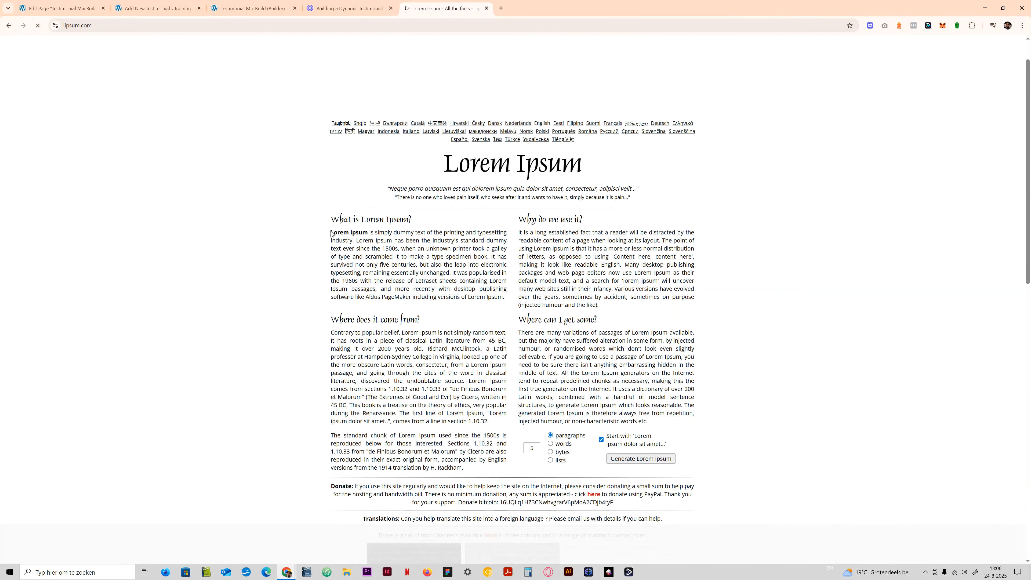
left_click_drag(330, 232, 363, 242)
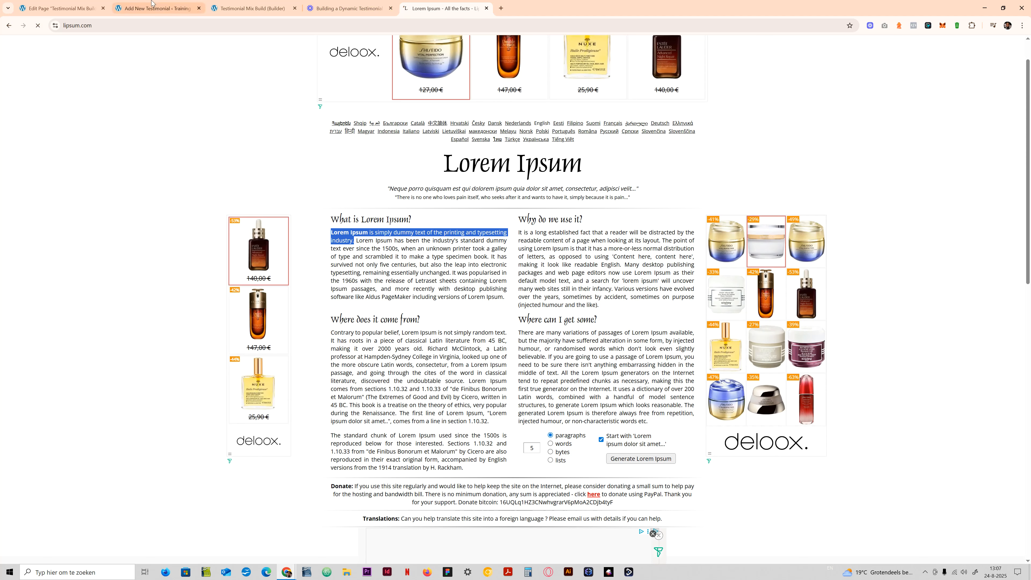
- Replace the Review Summary heading text in the builder with "Lorem Ipsum is simply dummy text of the printing and typesetting industry." copied from lipsum.com
left_click(154, 8)
left_click(231, 5)
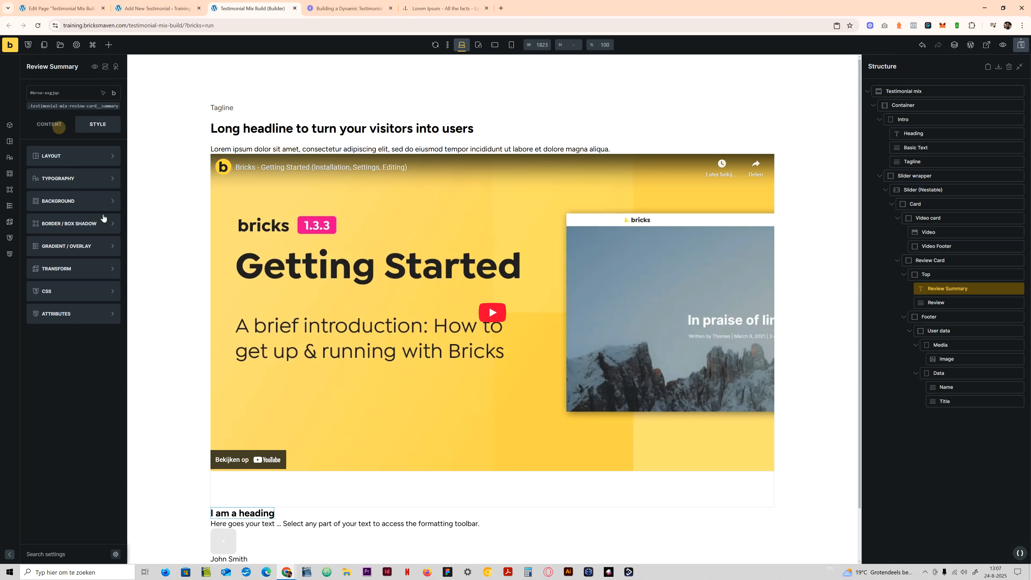
left_click(53, 124)
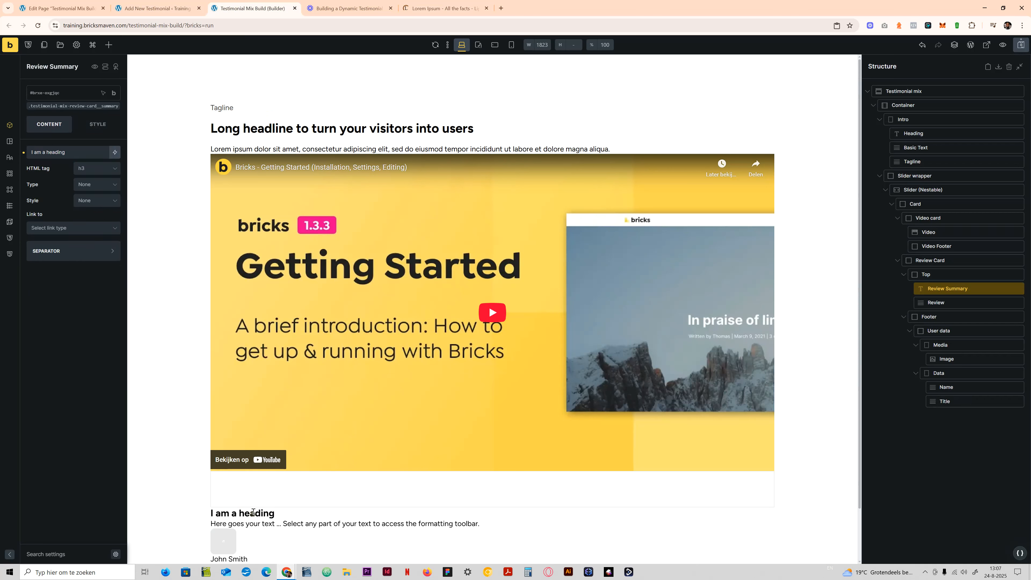
left_click(71, 152)
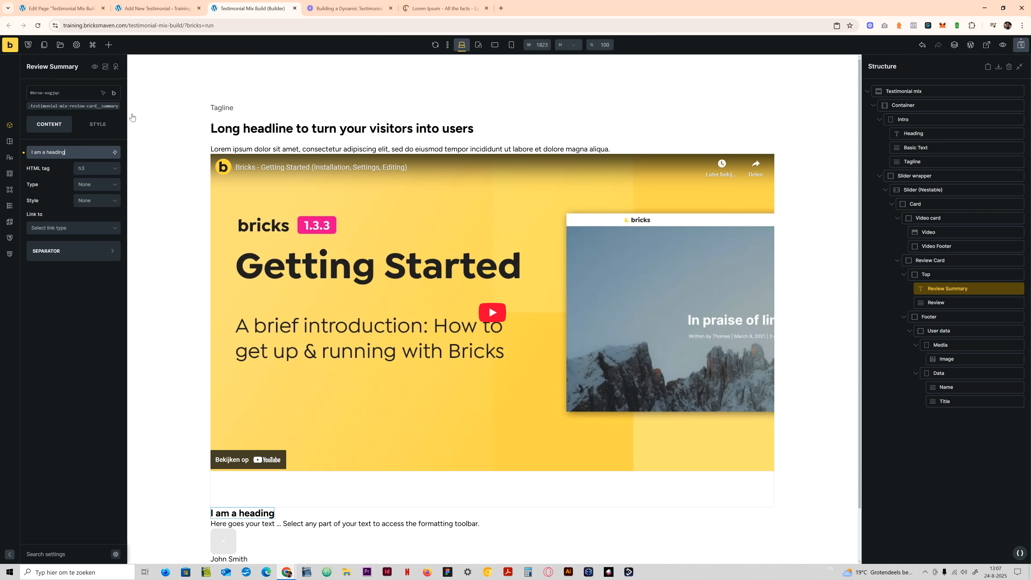
left_click(444, 8)
key("ctrl+c")
left_click(252, 8)
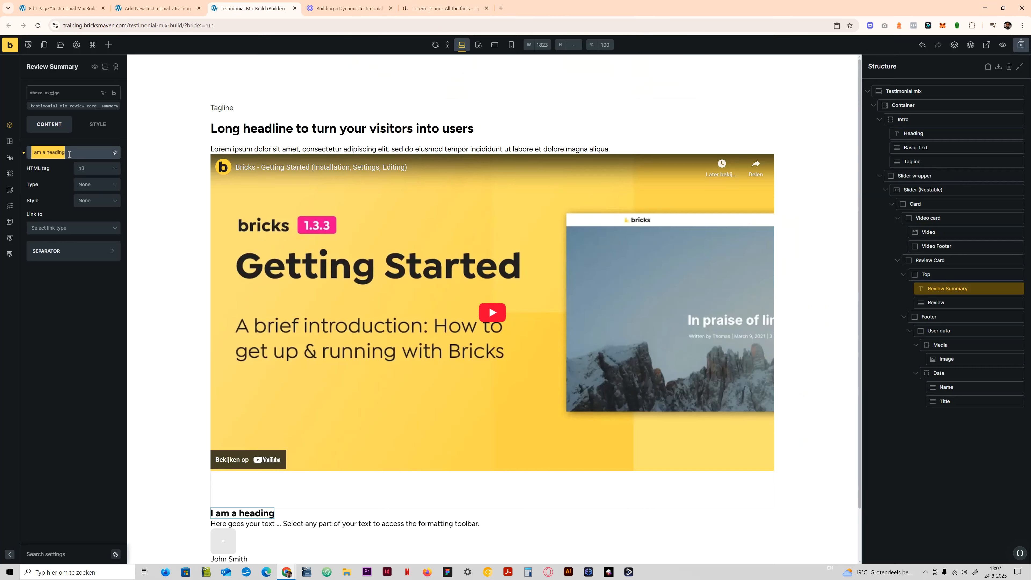
key("ctrl+a")
key("ctrl+v")
scroll(371, 508, "down", 1)
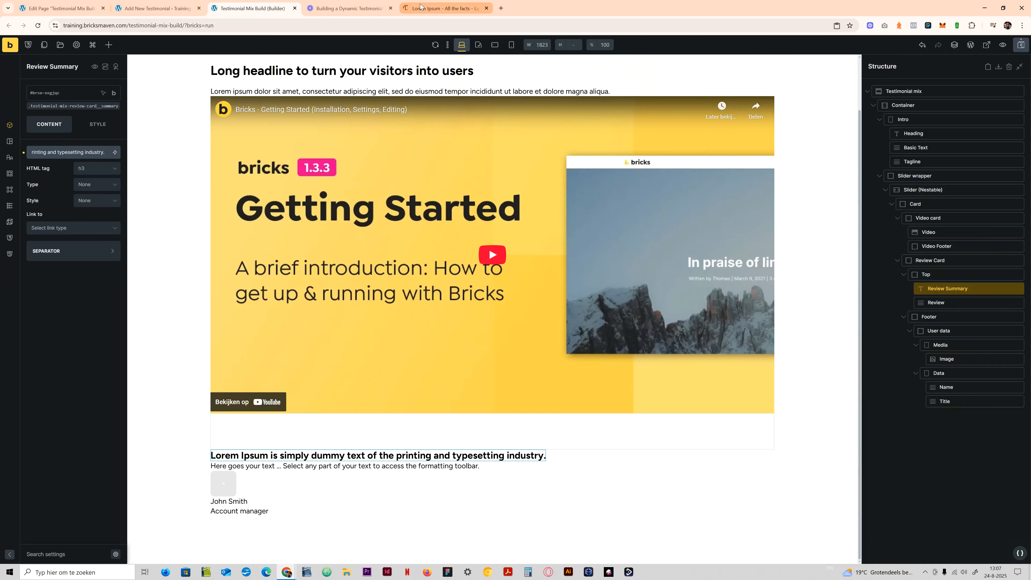
- Copy the first sentence of the Section 1.10.32 passage, starting "Sed ut perspiciatis", from lipsum.com and use it as the Review element's text
left_click(444, 8)
scroll(379, 323, "down", 4)
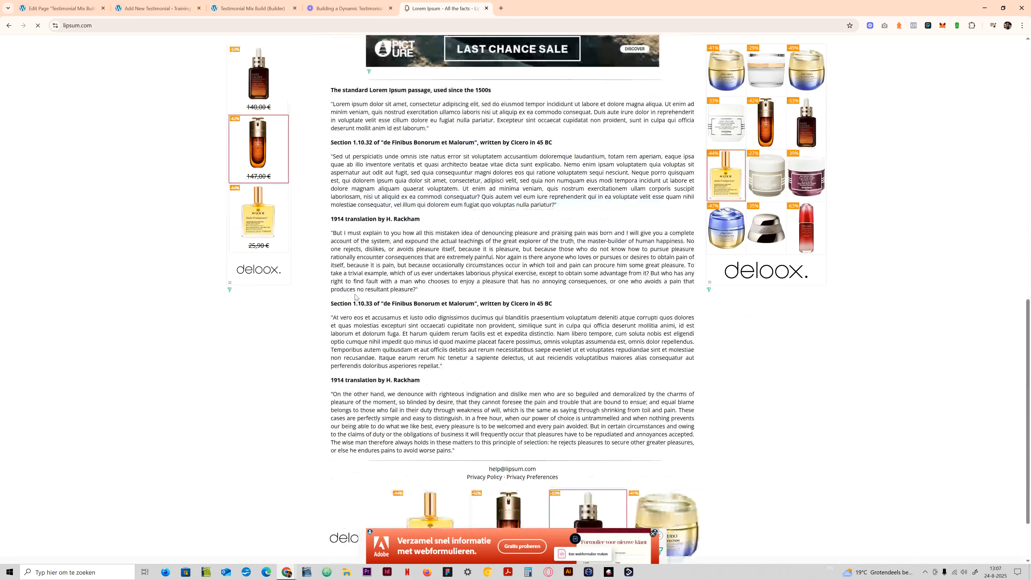
left_click_drag(334, 156, 561, 165)
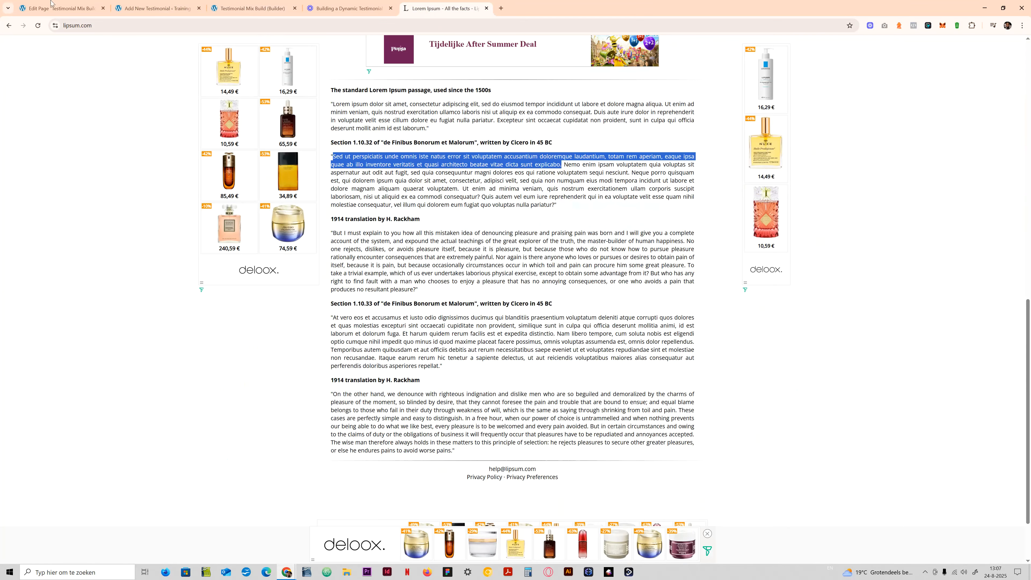
left_click(158, 8)
left_click(98, 8)
left_click(233, 8)
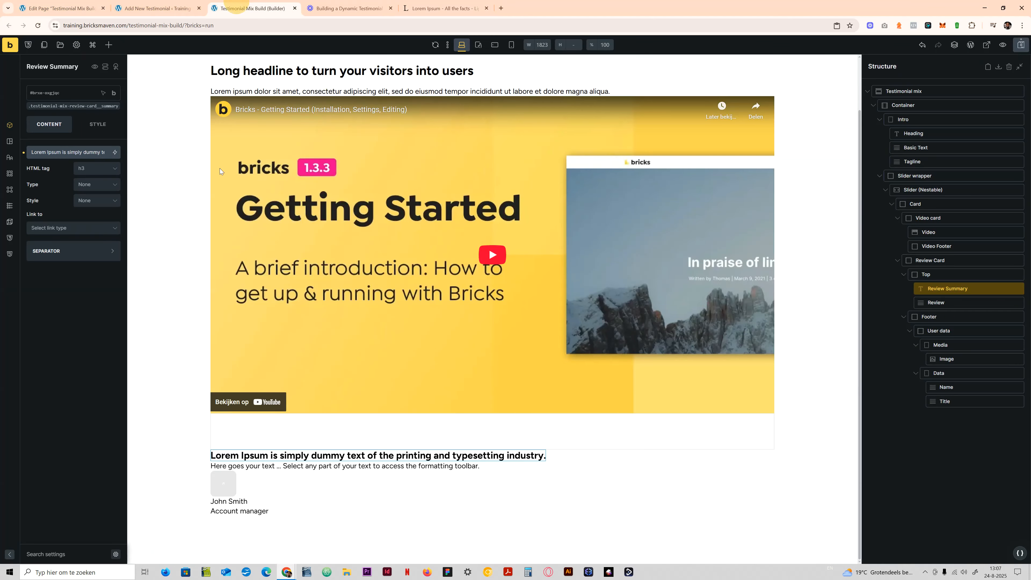
left_click(64, 159)
key("ctrl+a")
key("ctrl+v")
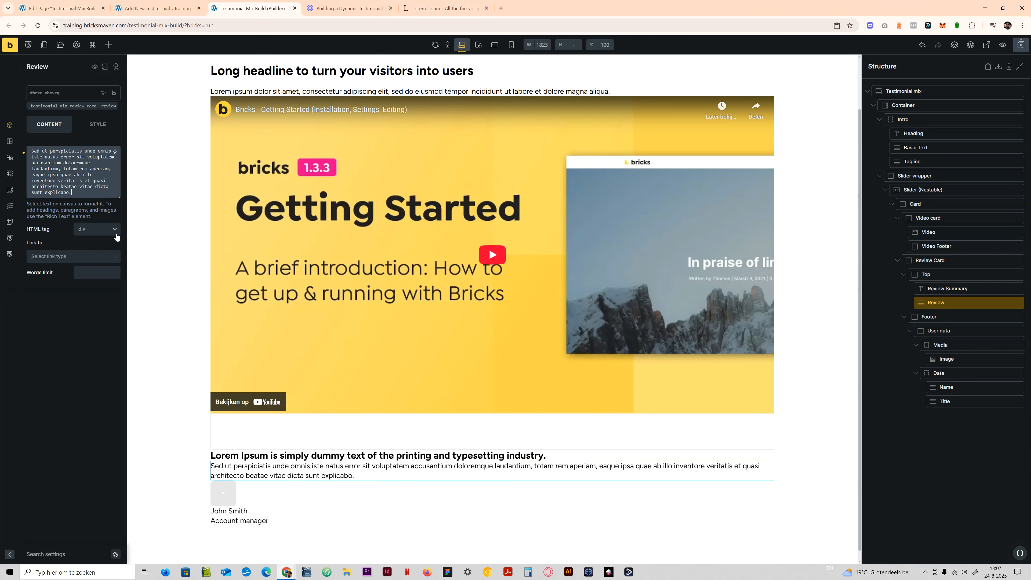
- Set the Review element's HTML tag to p and save the page
left_click(96, 229)
left_click(95, 249)
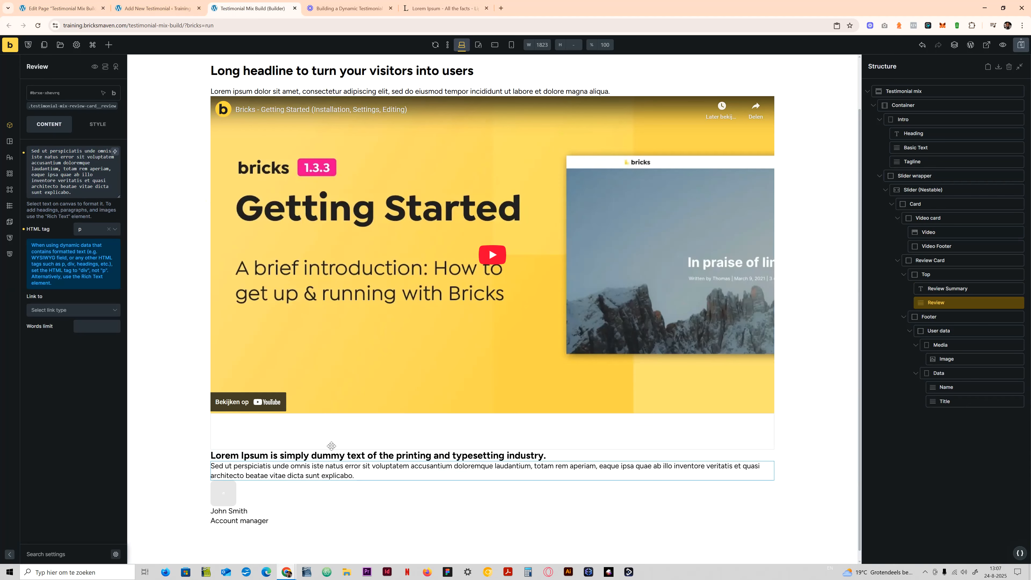
left_click(1020, 44)
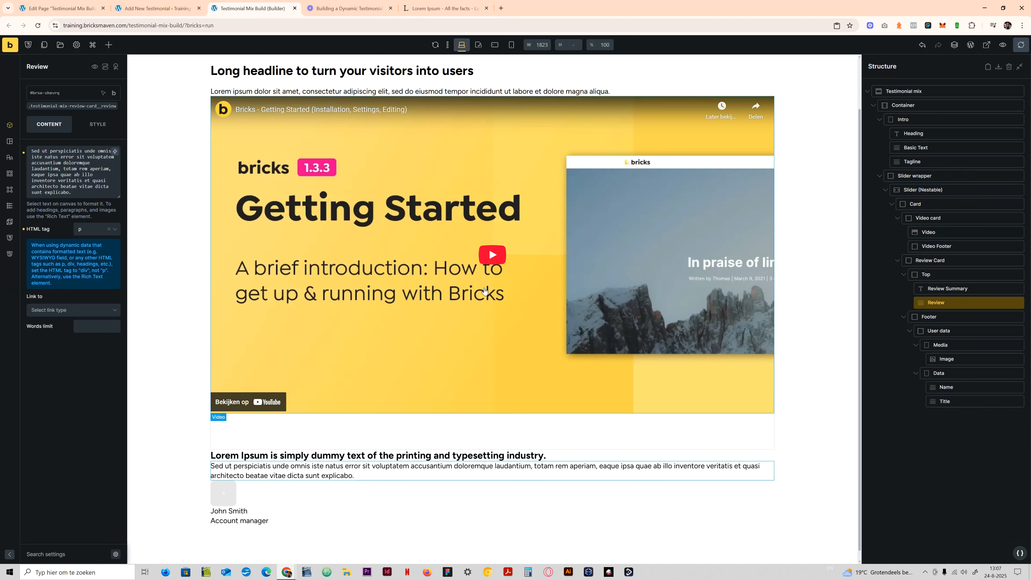
- Copy the Data block with Name and Title from the Review Card's User data and paste it into the Video Footer
scroll(649, 414, "up", 2)
left_click(941, 372)
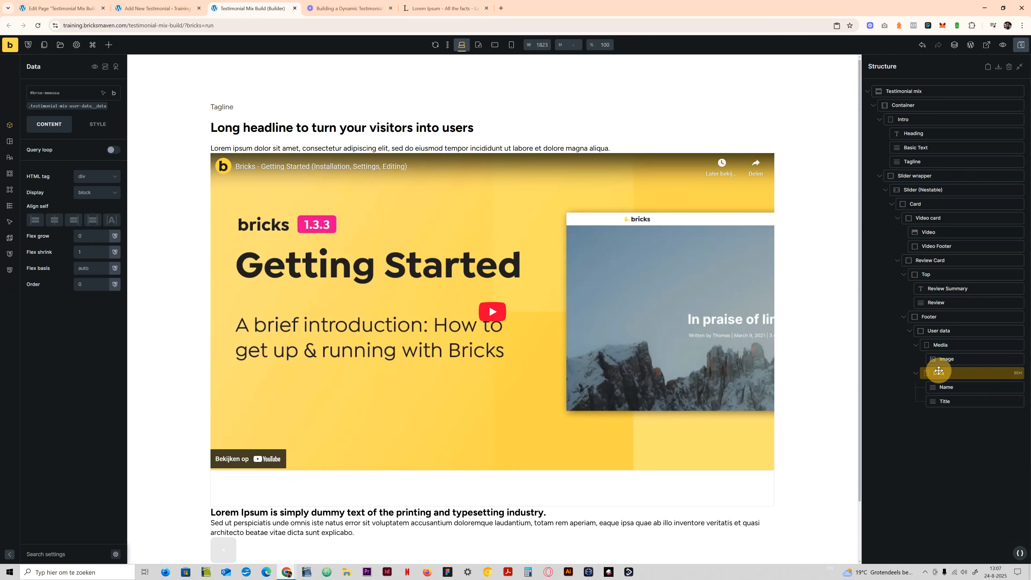
right_click(942, 372)
left_click(945, 377)
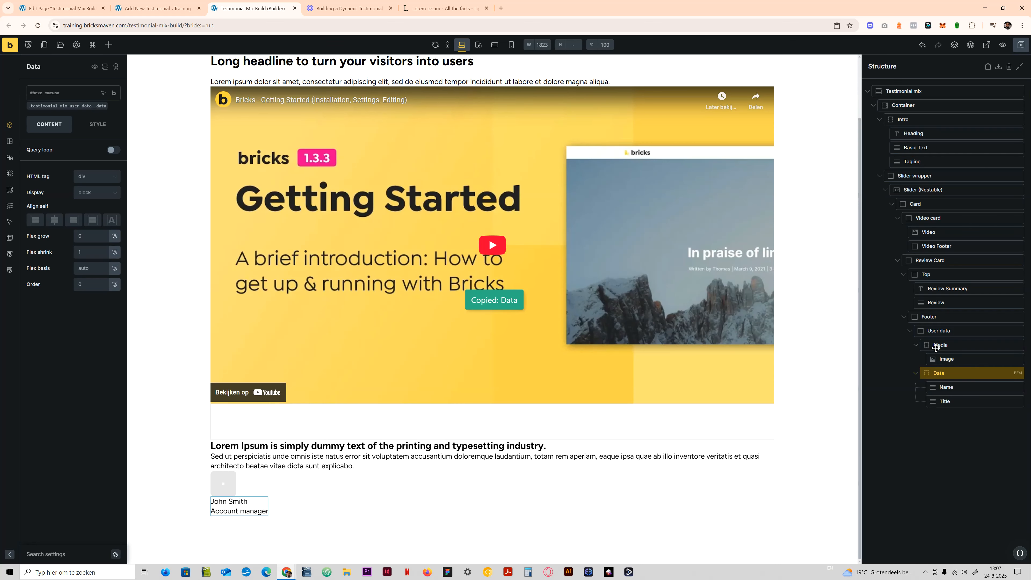
left_click(933, 247)
key("ctrl+v")
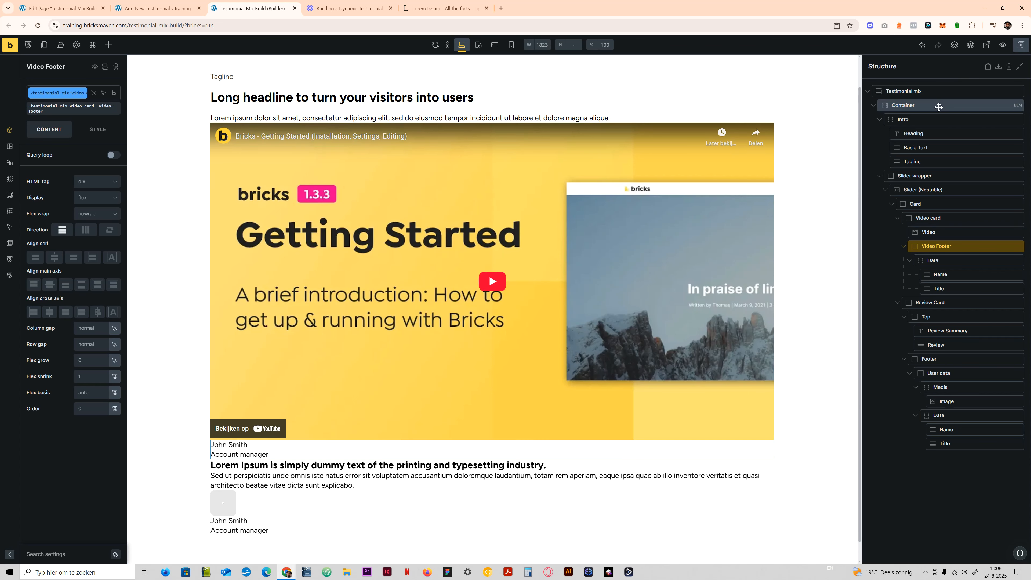
- Set the row gap of the testimonial-mix__container class to the container gap variable
left_click(914, 107)
left_click(40, 106)
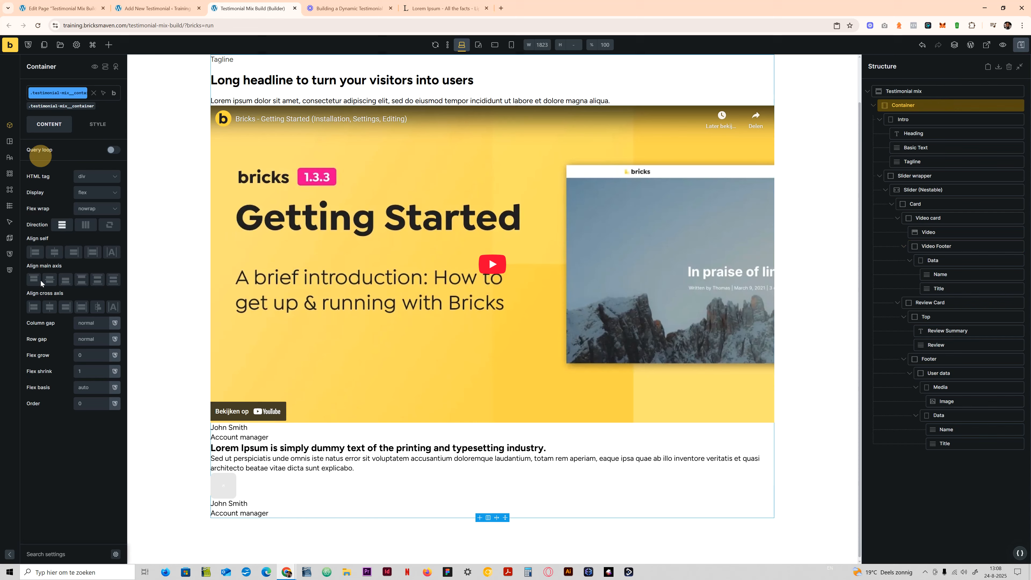
right_click(82, 341)
left_click(90, 226)
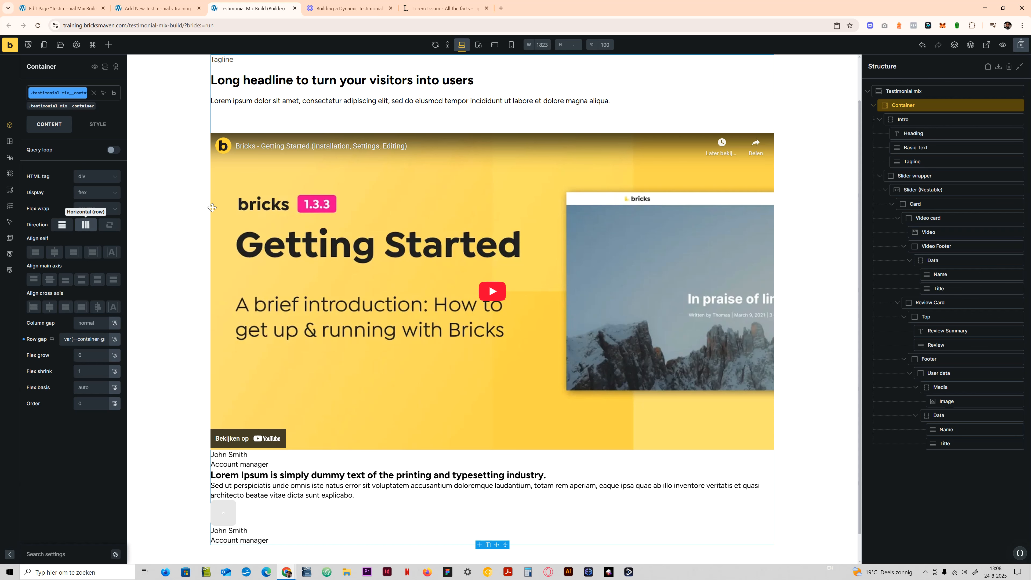
- Open the settings of the Slider wrapper and of the Card inside the nestable slider
scroll(244, 244, "up", 2)
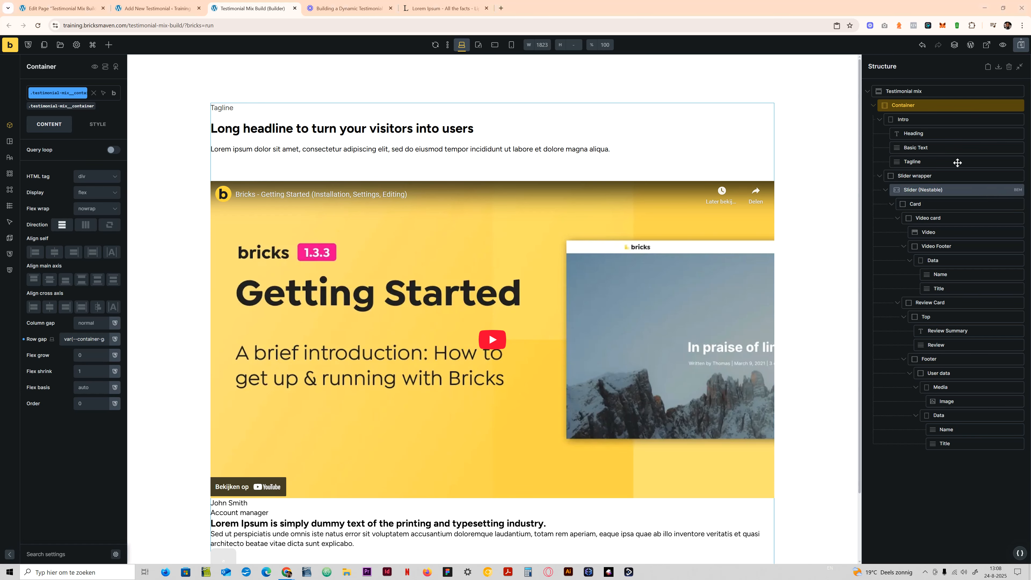
left_click(933, 175)
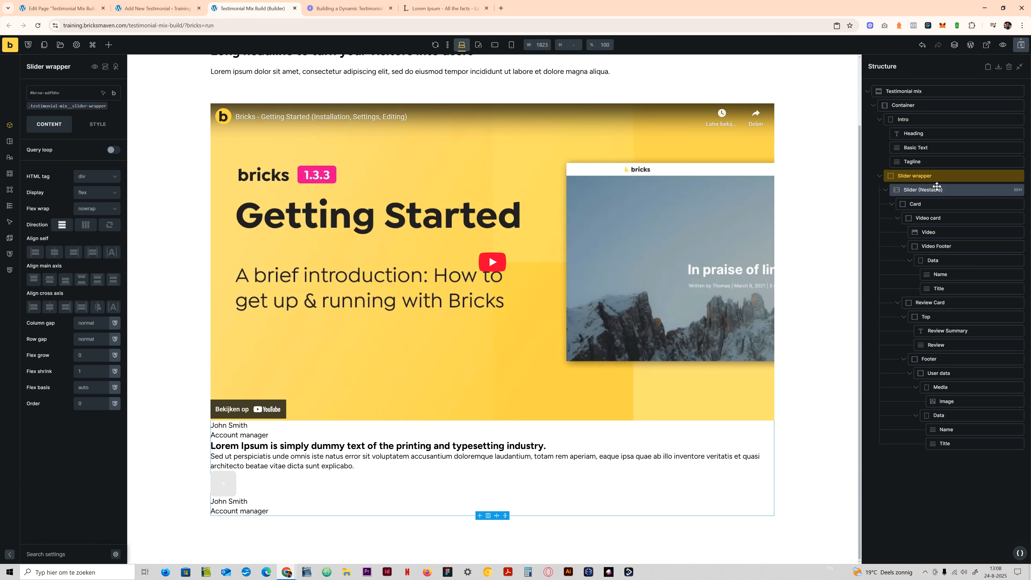
left_click(918, 204)
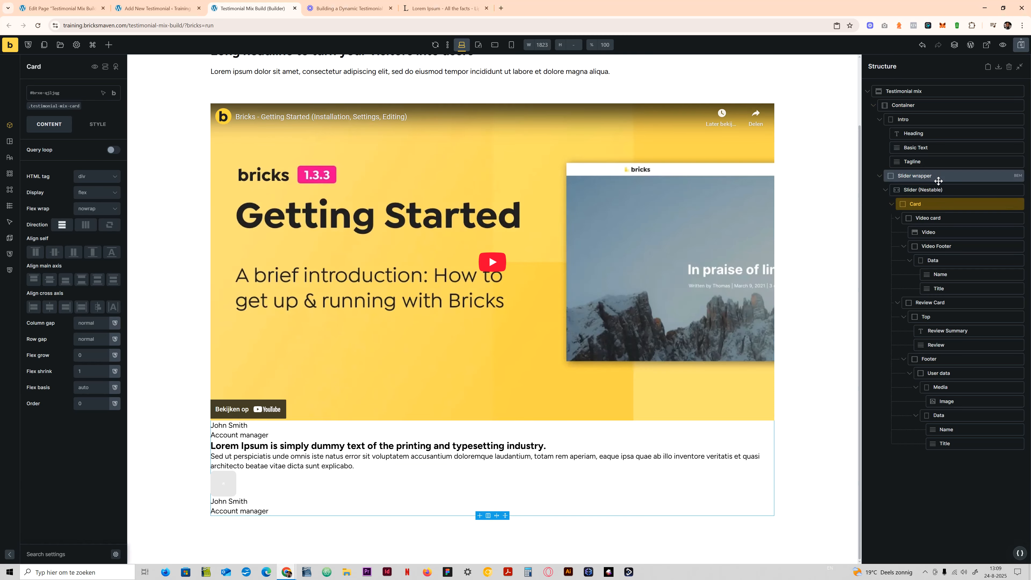
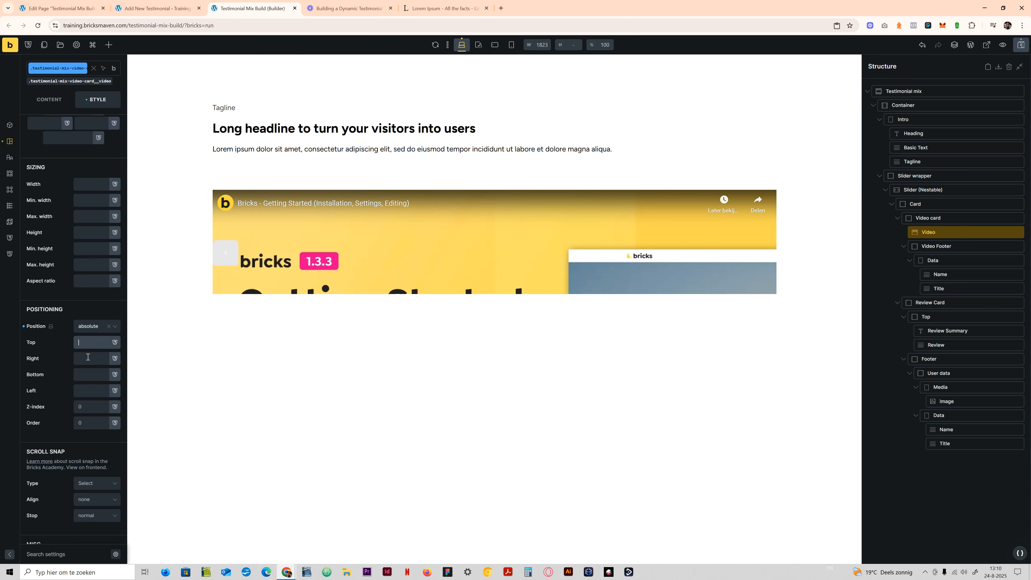
- Set the top, right, bottom and left offsets of the testimonial-mix-video-card__video class to 0
type("0")
left_click(88, 357)
type("0")
left_click(88, 374)
type("0")
left_click(87, 389)
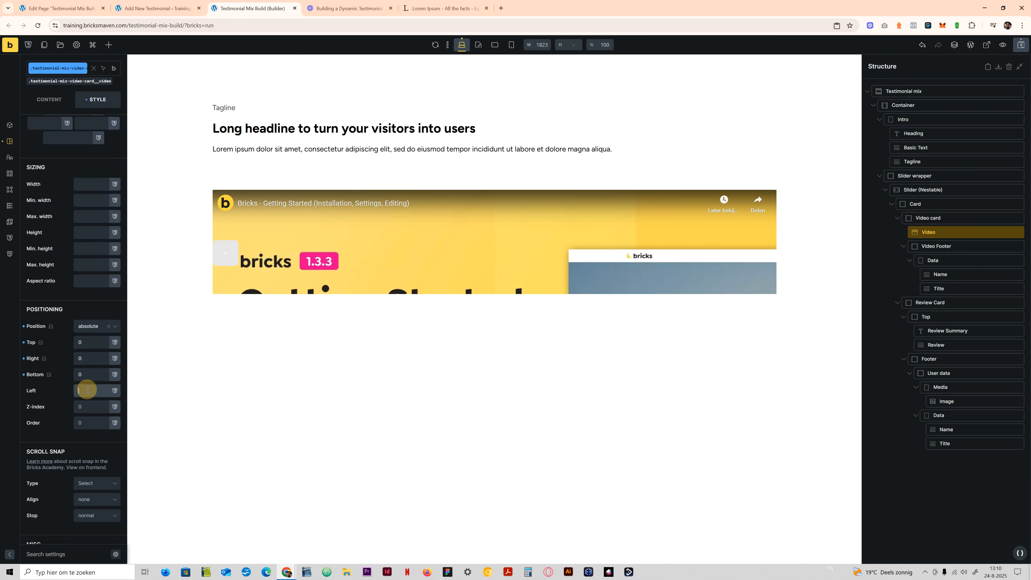
type("0")
scroll(87, 236, "up", 4)
left_click(79, 157)
left_click(85, 156)
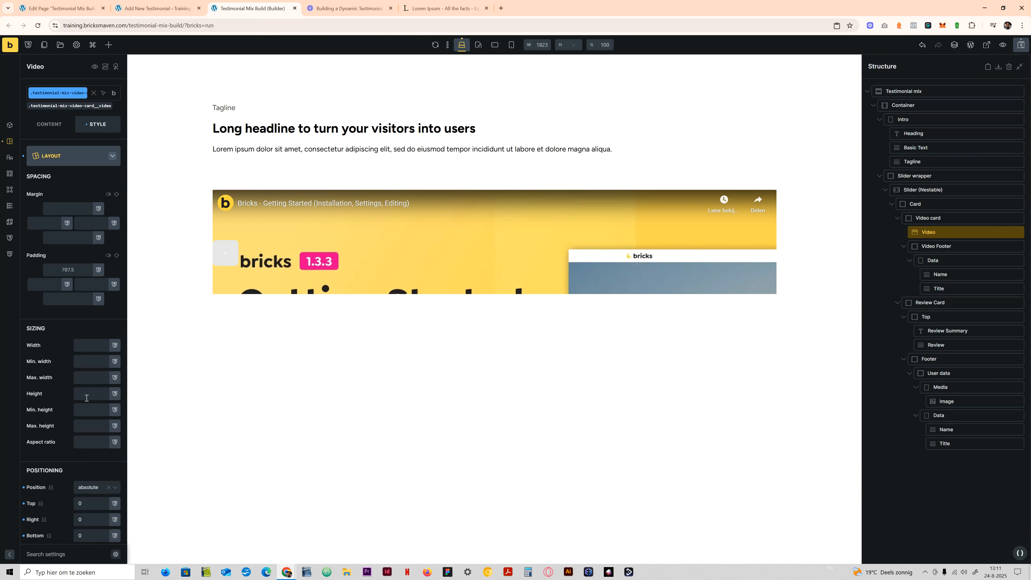
right_click(83, 409)
left_click(27, 413)
left_click(23, 411)
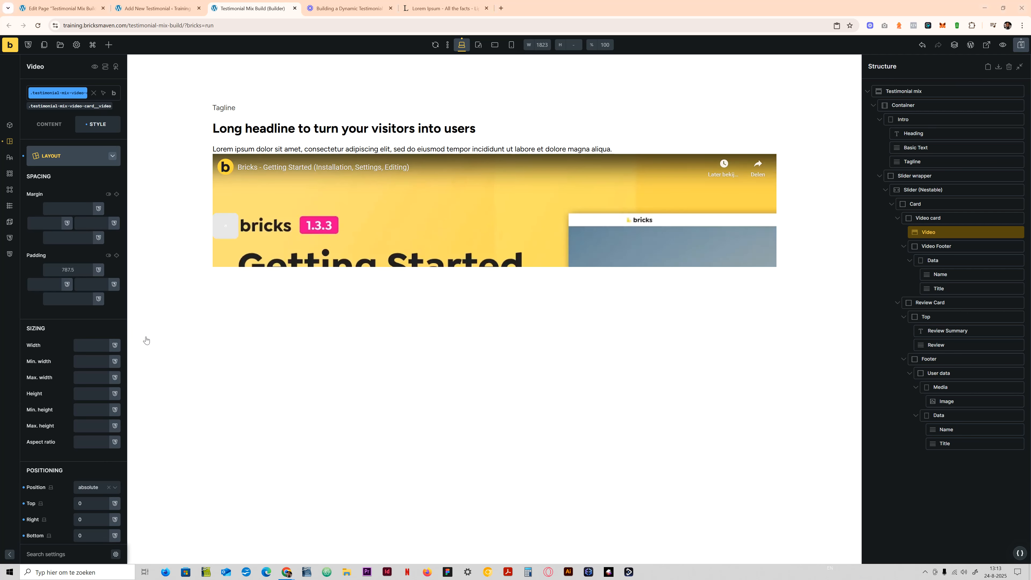
- Set both the width and the height of the testimonial-mix-video-card__video class to 100%
scroll(91, 378, "down", 1)
left_click(90, 352)
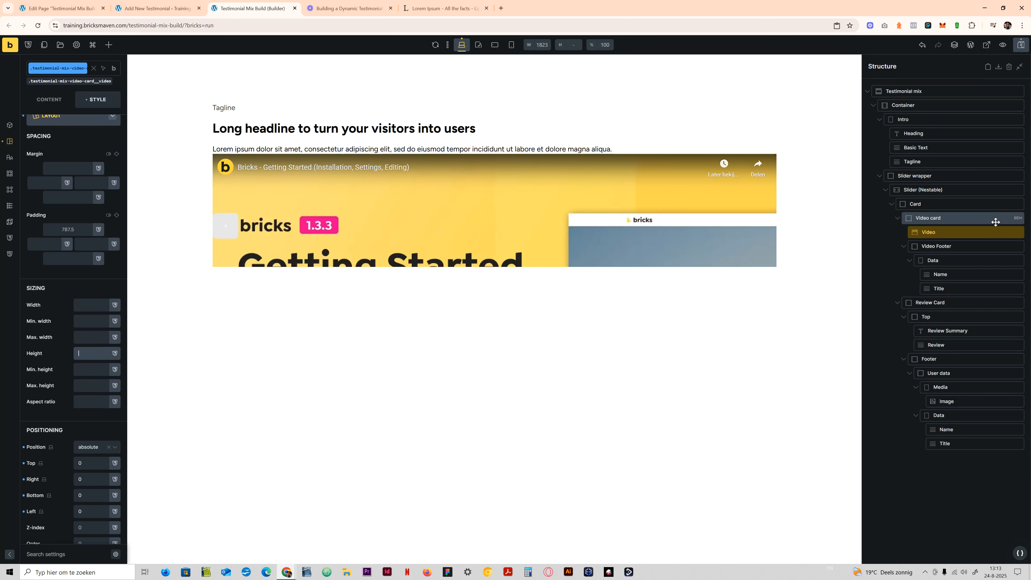
left_click(82, 303)
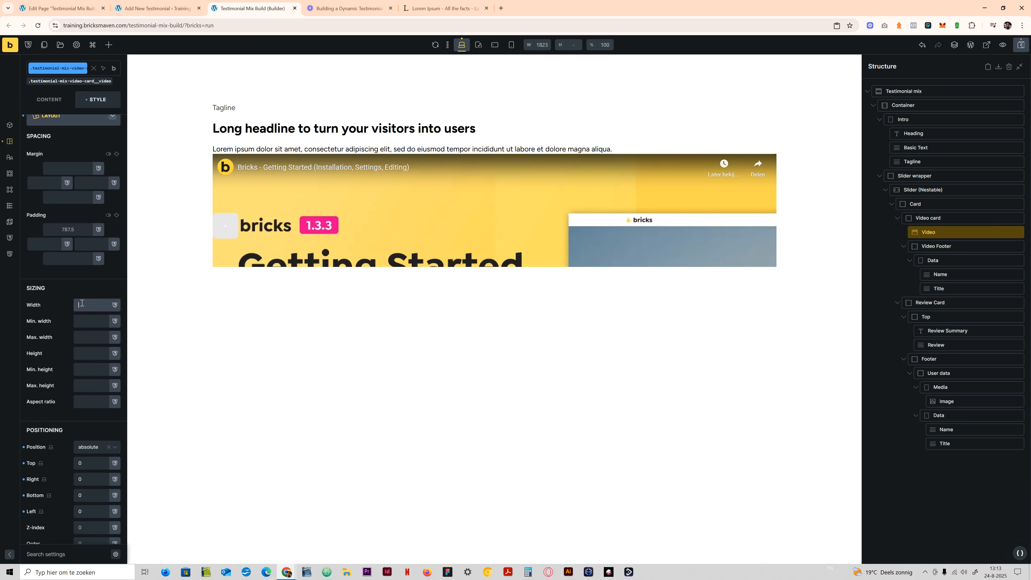
type("100%")
left_click(83, 353)
type("1")
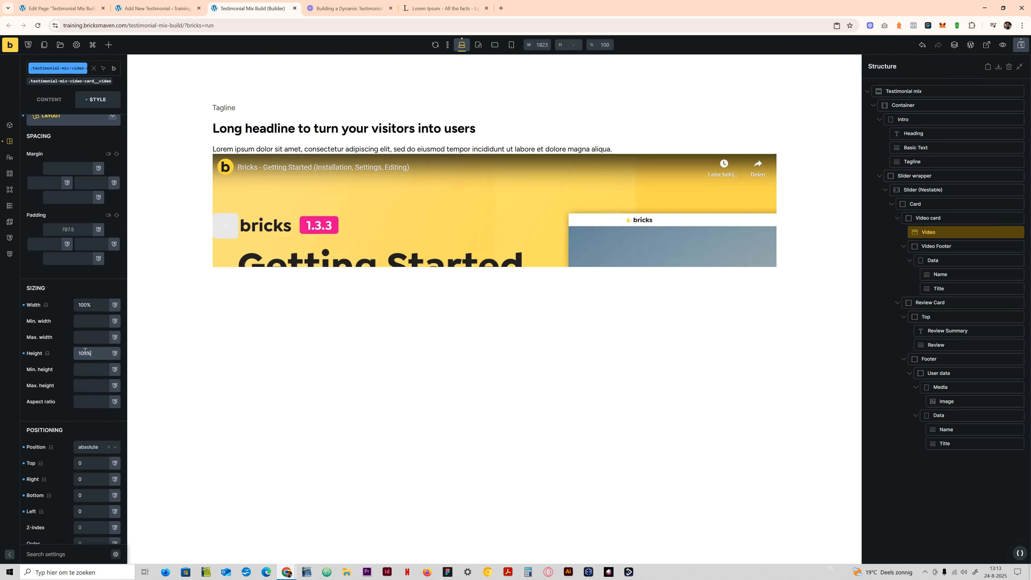
type("00%")
- Set the height of the Video card's testimonial-mix-video-card class to 100%
left_click(961, 219)
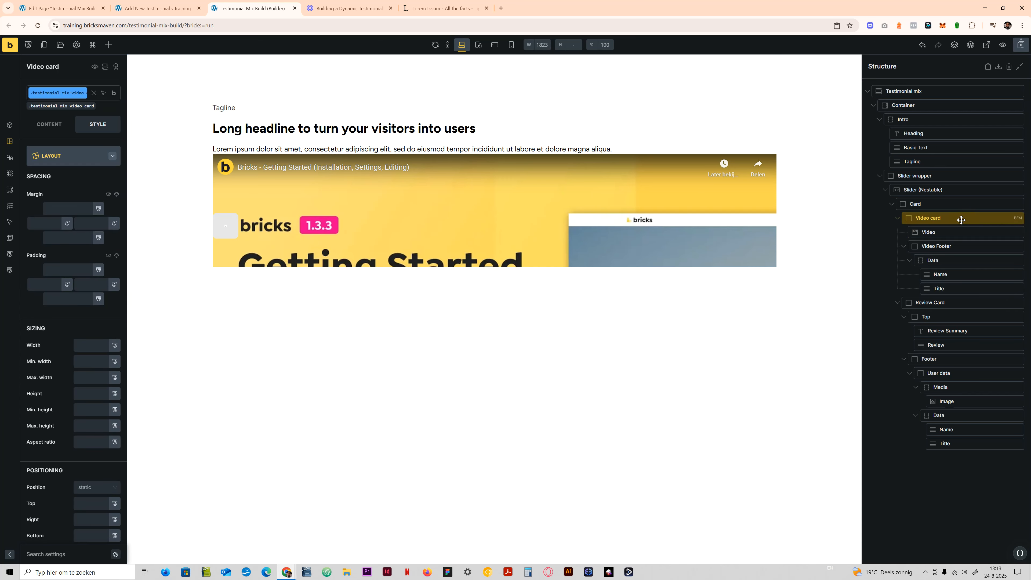
left_click(66, 110)
left_click(89, 392)
type("100")
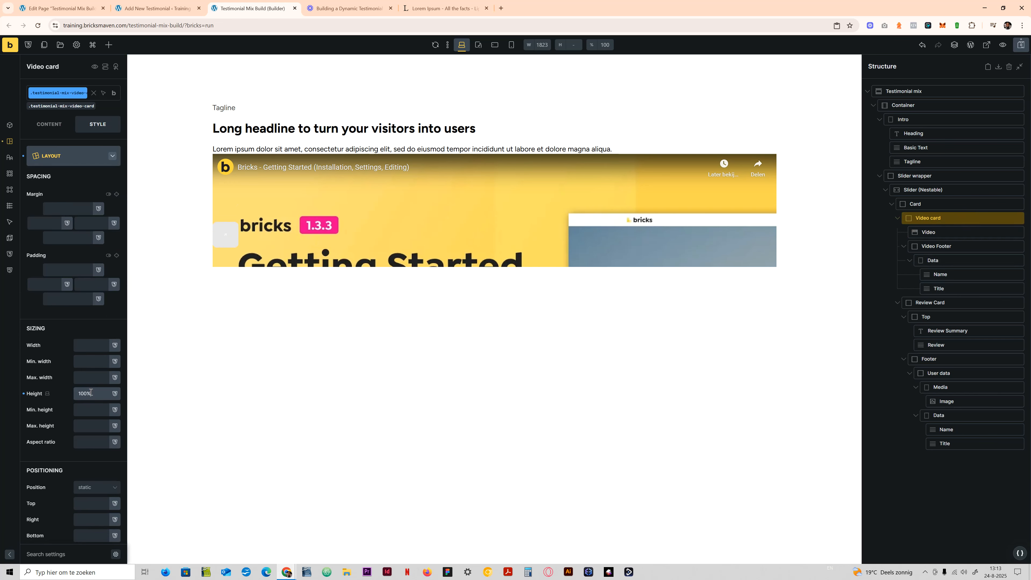
- Try Placeholder-Image-large.jpg from the media library as the background image of the Video element's overlay
left_click(939, 218)
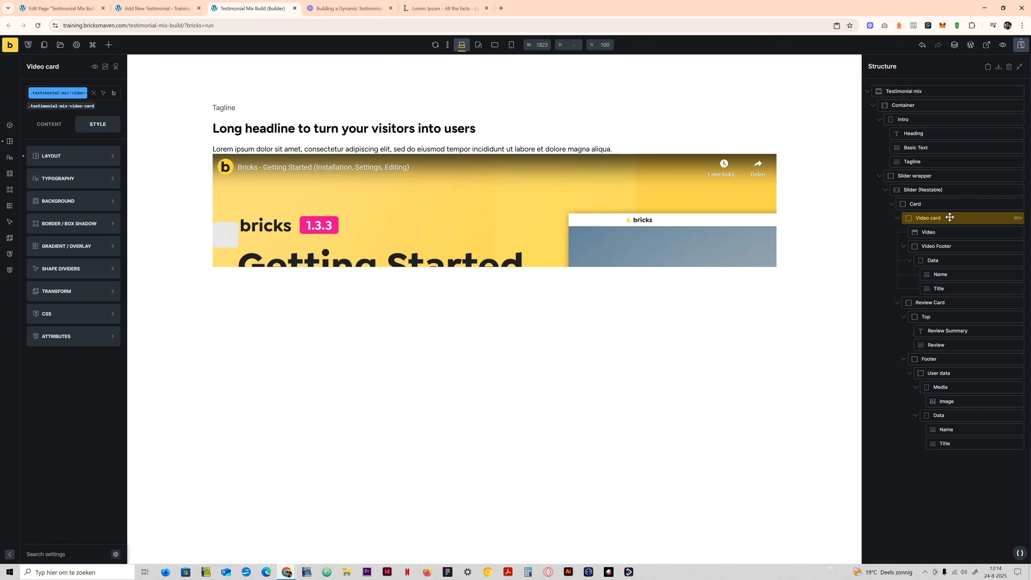
left_click(947, 231)
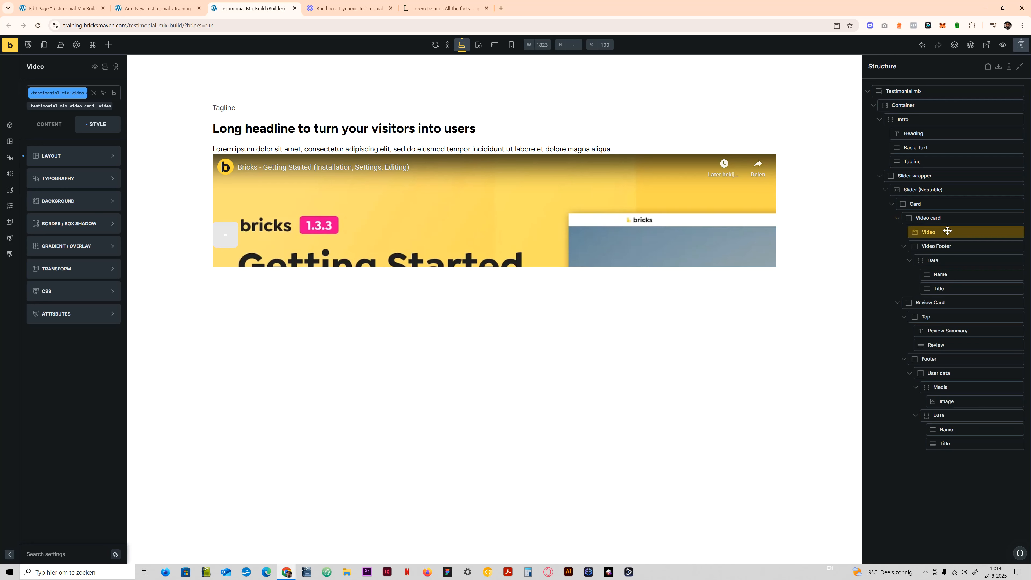
left_click(52, 129)
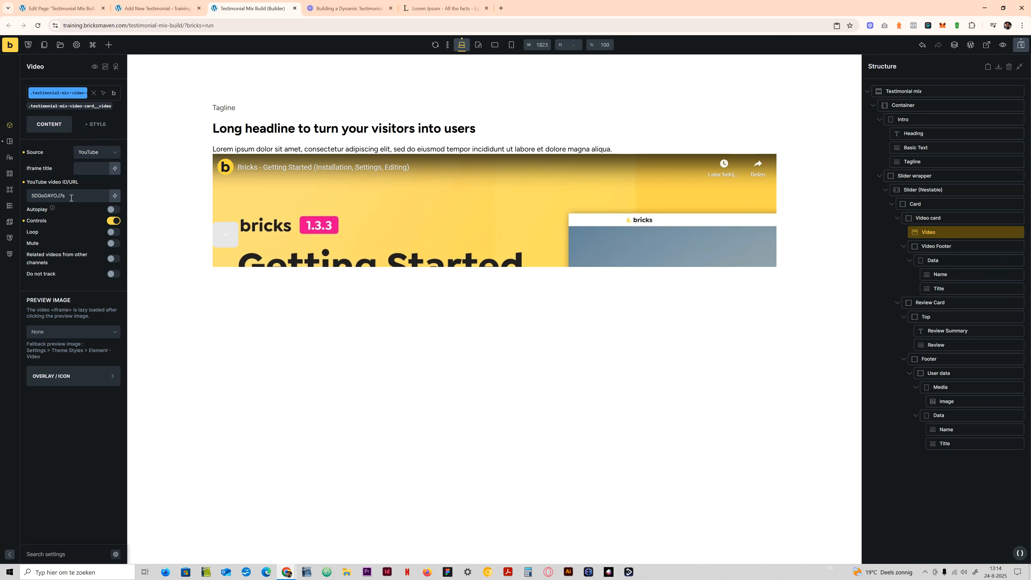
left_click(76, 377)
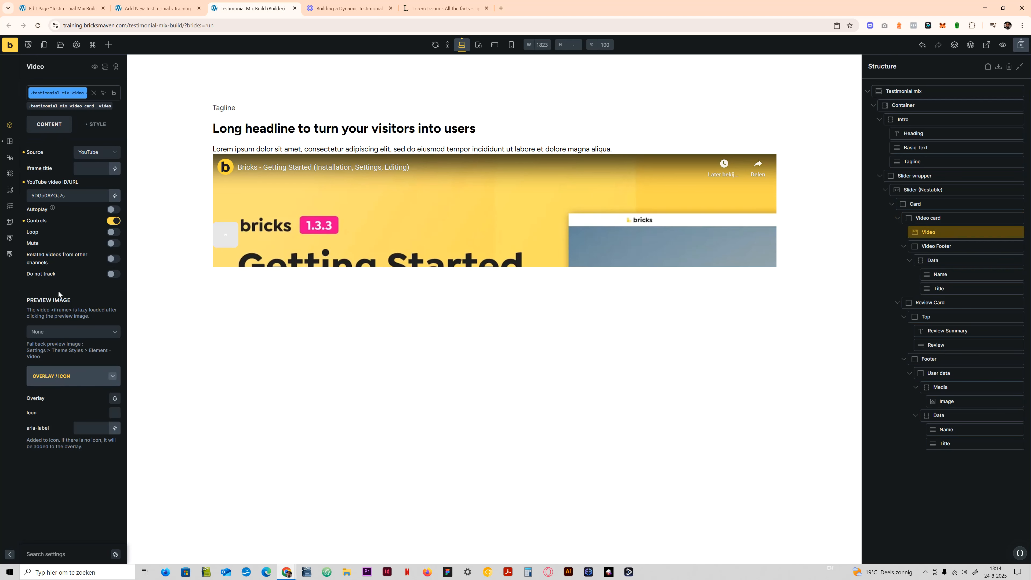
left_click(115, 397)
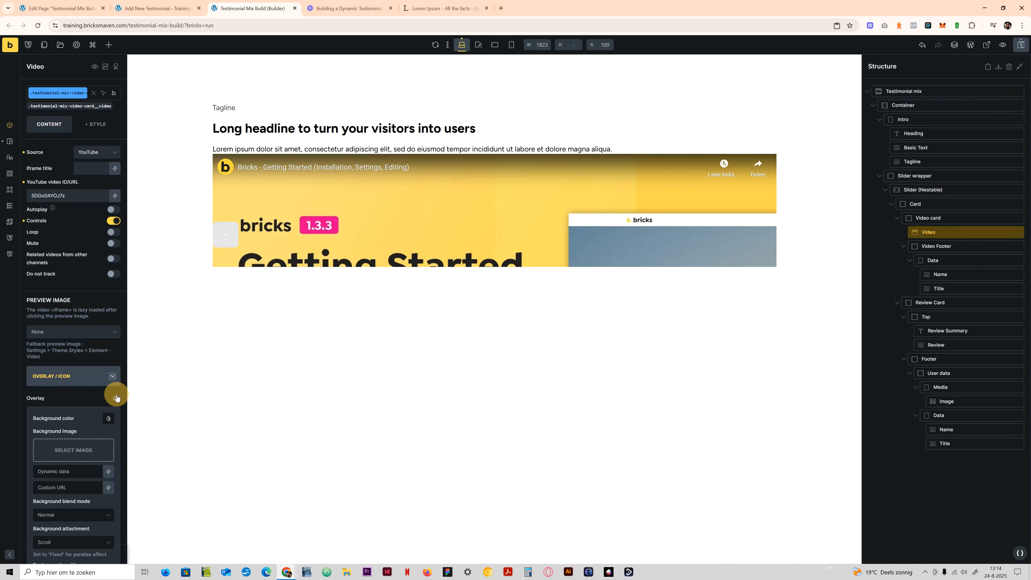
scroll(65, 436, "down", 2)
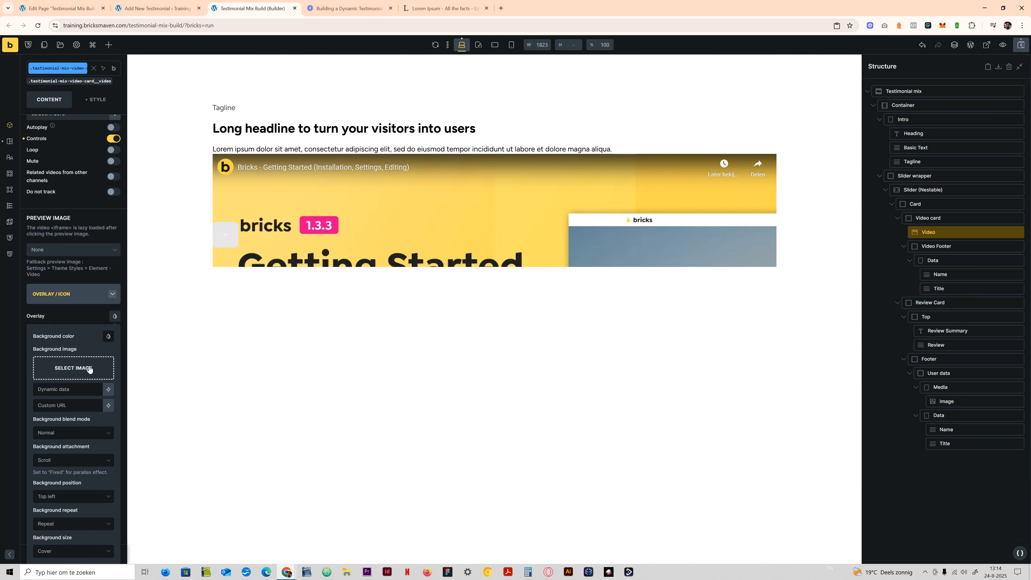
left_click(65, 373)
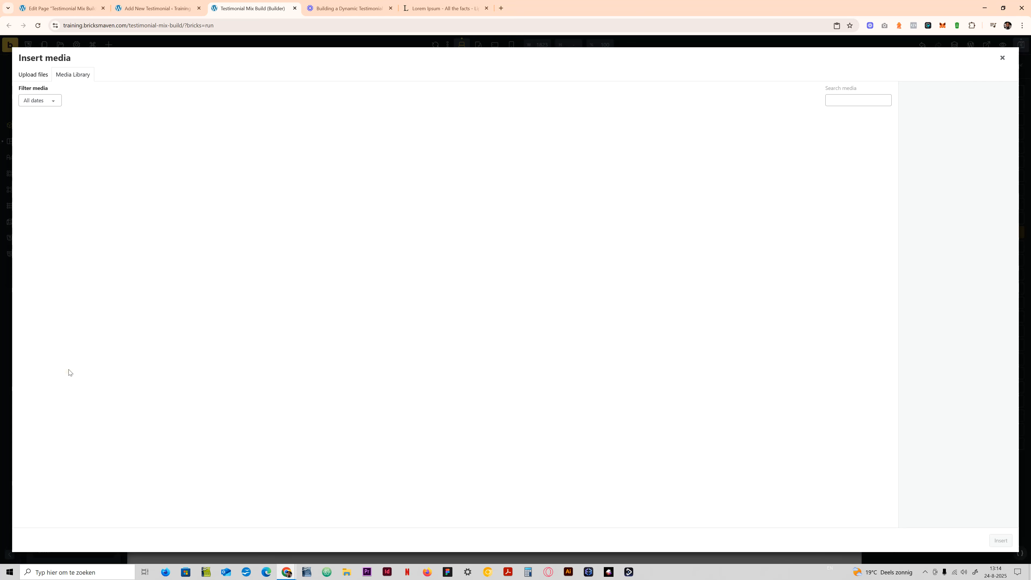
left_click(338, 518)
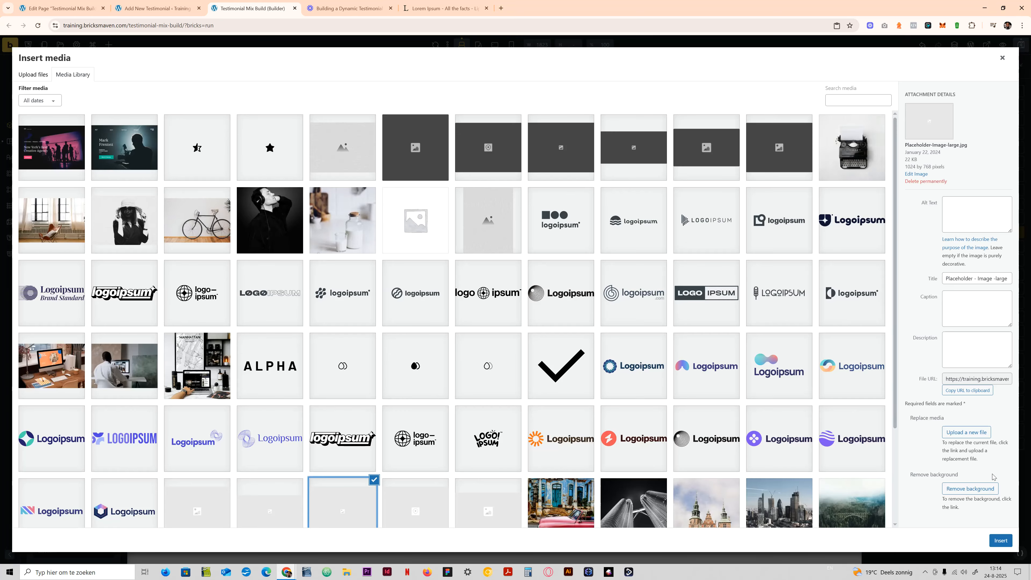
left_click(1001, 540)
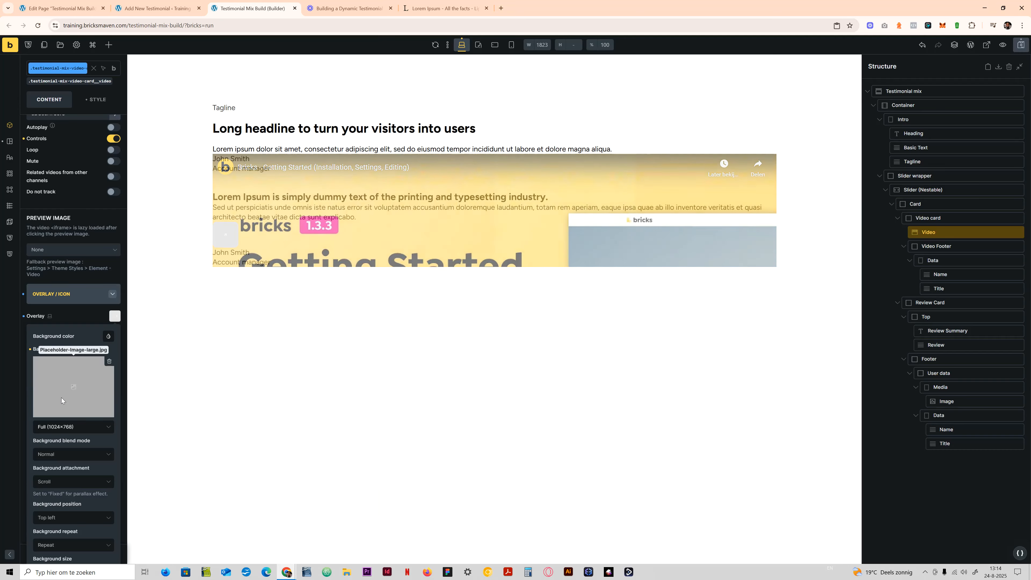
left_click(109, 336)
scroll(68, 486, "down", 2)
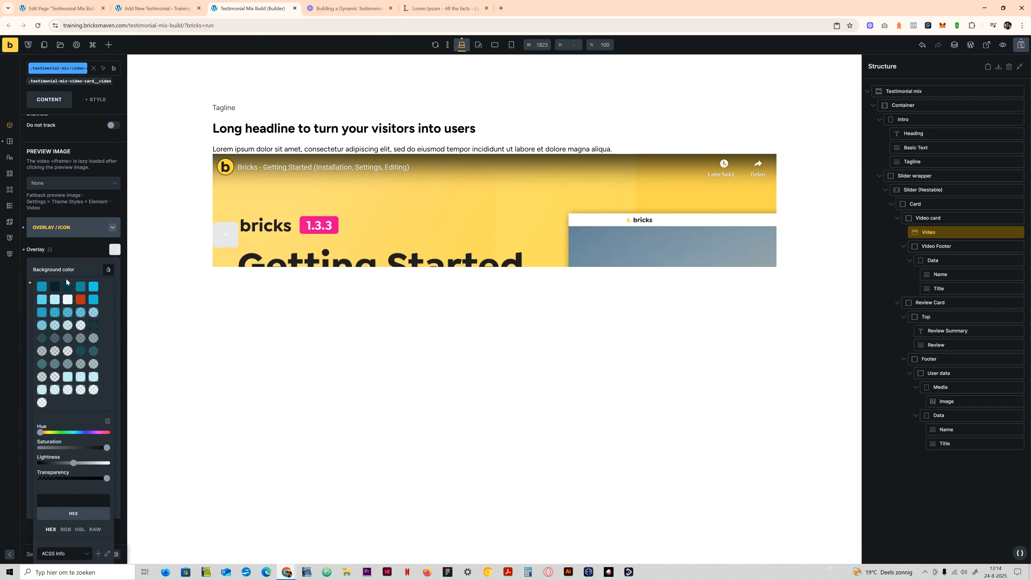
left_click(66, 244)
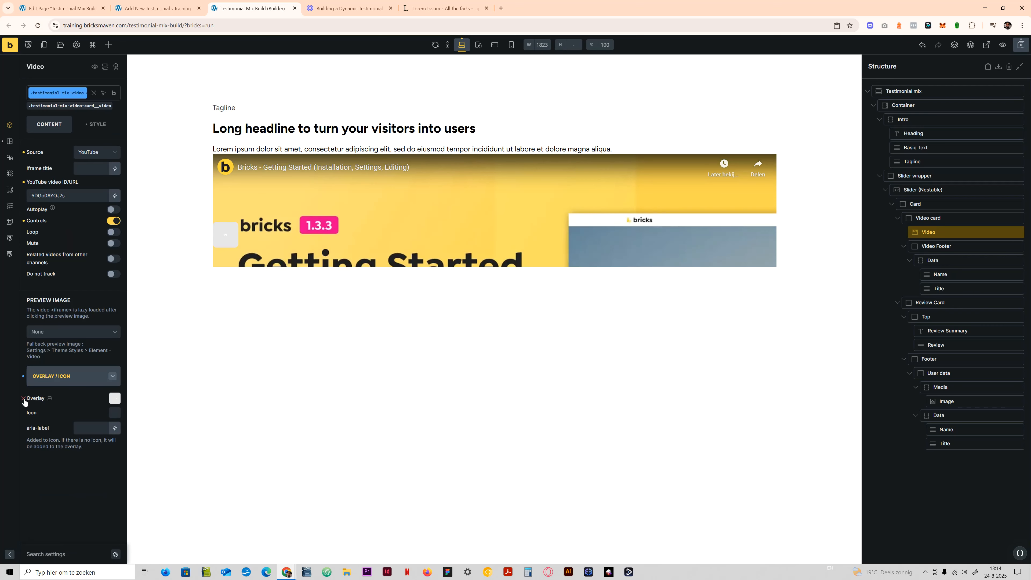
- Set the Video overlay's background color to var(--neutral) from the ACSS Neutral palette
left_click(113, 400)
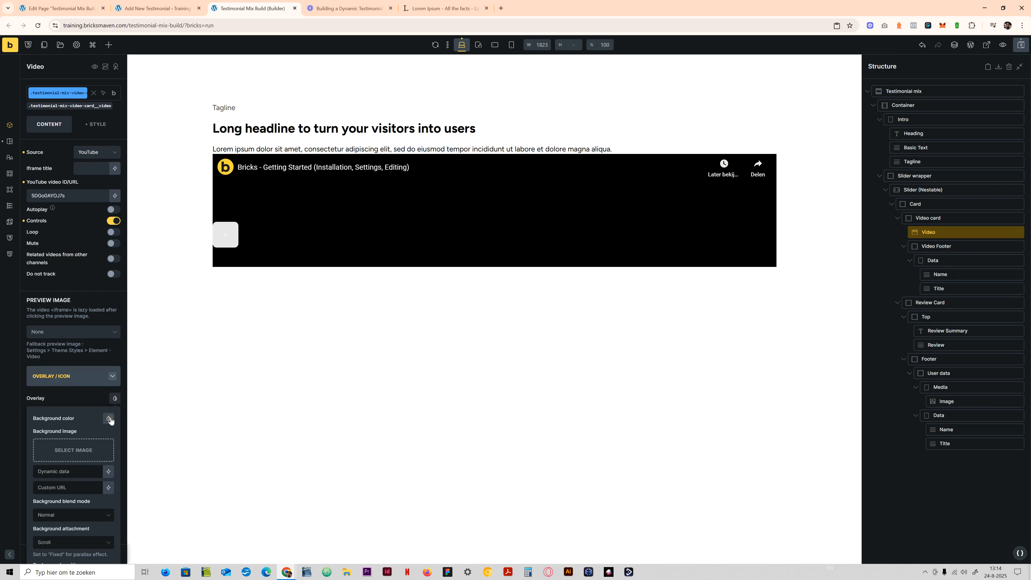
left_click(108, 418)
scroll(70, 465, "down", 4)
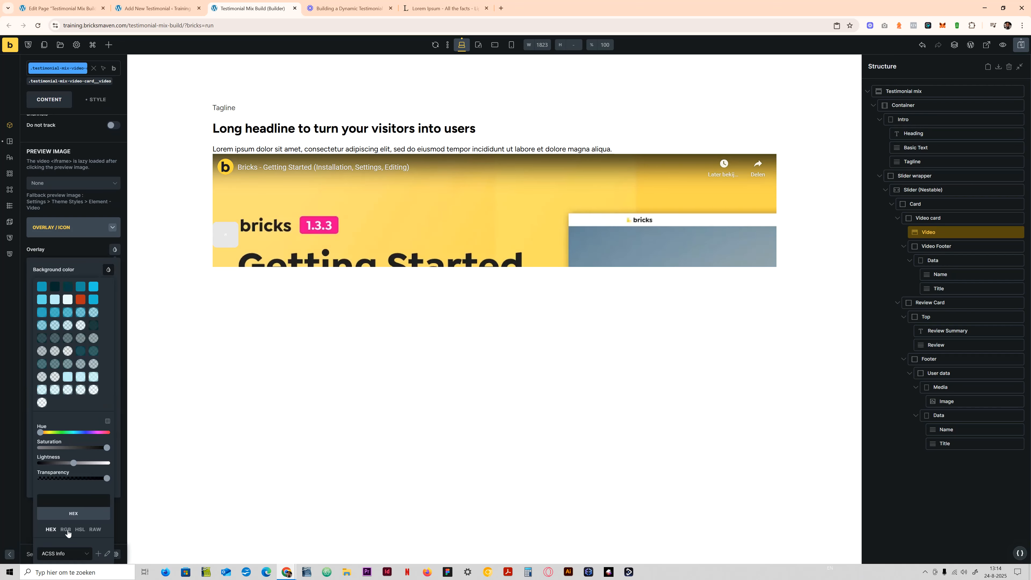
left_click(72, 552)
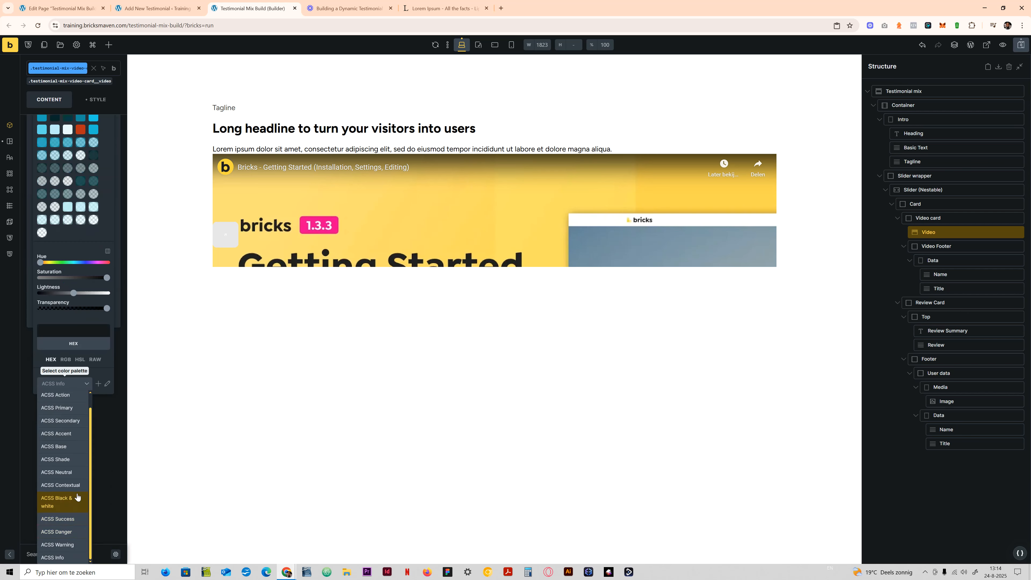
left_click(76, 476)
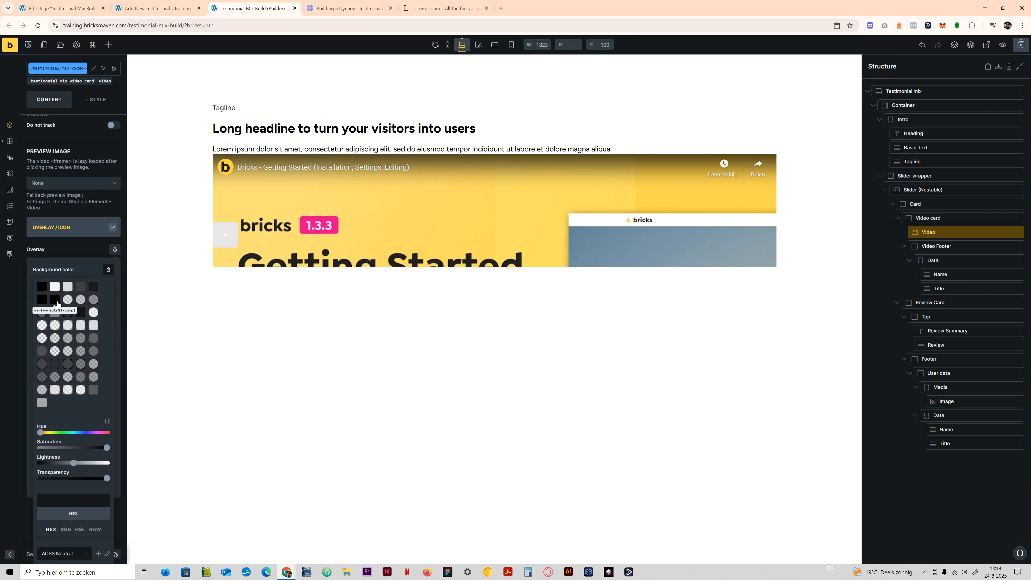
left_click(65, 325)
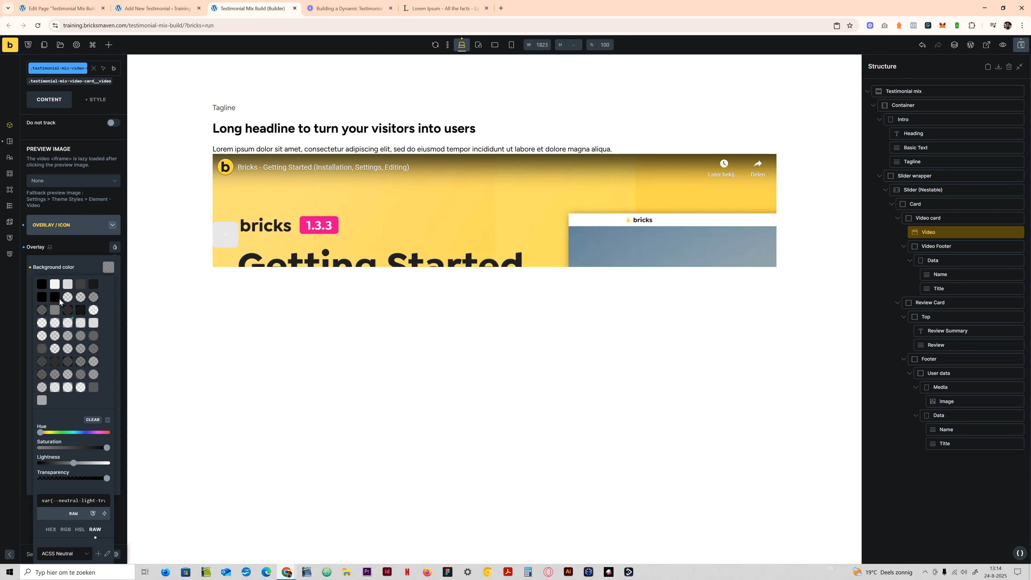
left_click(41, 285)
left_click(95, 248)
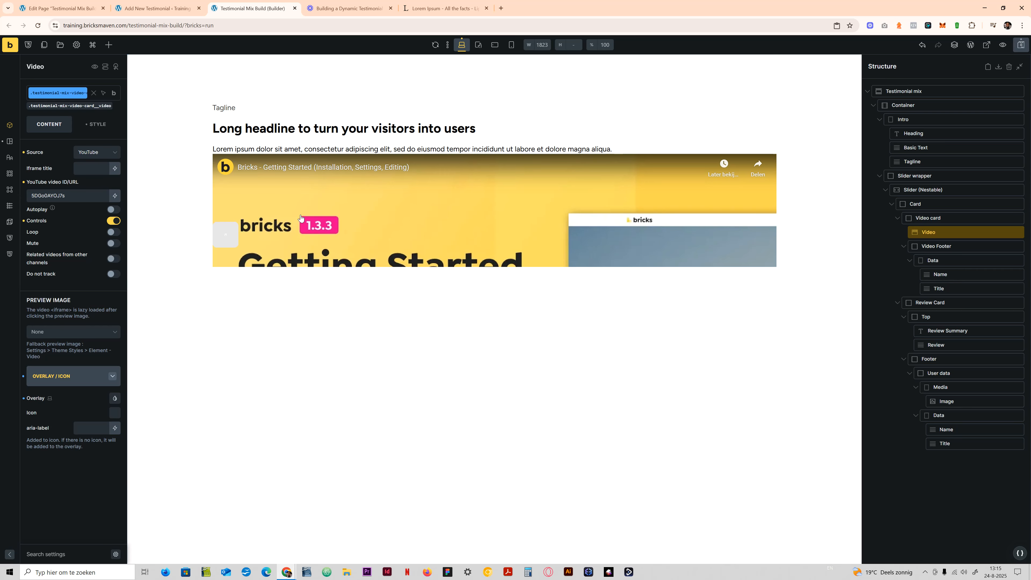
- Check the Video element's layout settings and save the page
left_click(97, 124)
left_click(72, 154)
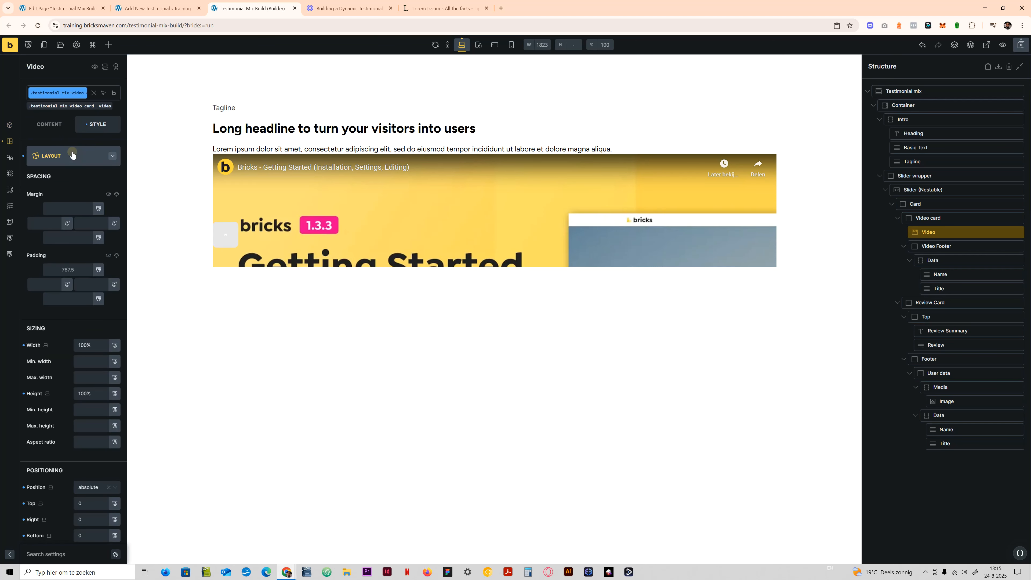
left_click(72, 155)
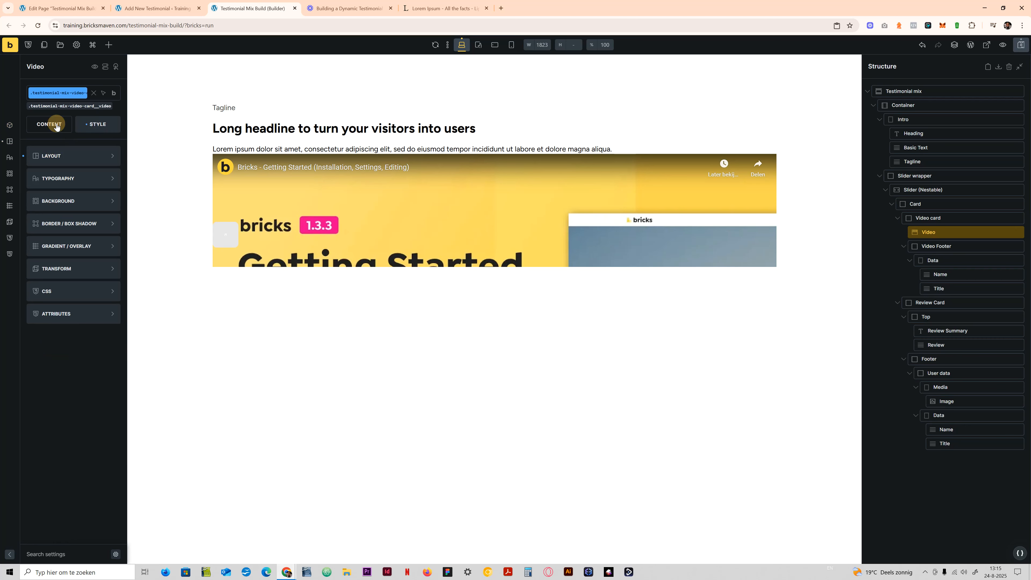
left_click(57, 127)
left_click(1020, 45)
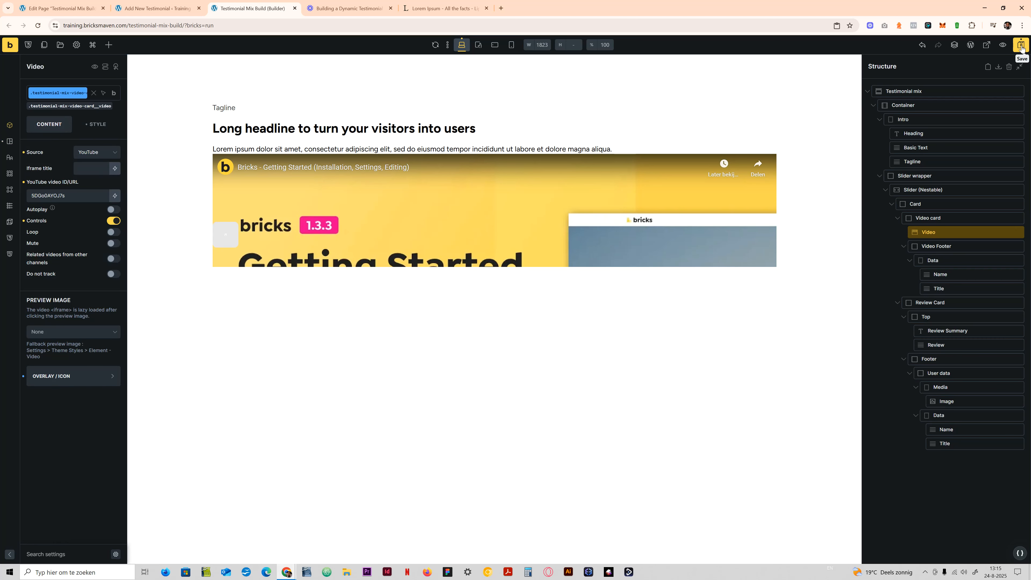
- View the page on the frontend, toggle the browser's developer tools on and off, and return to the builder
left_click(998, 49)
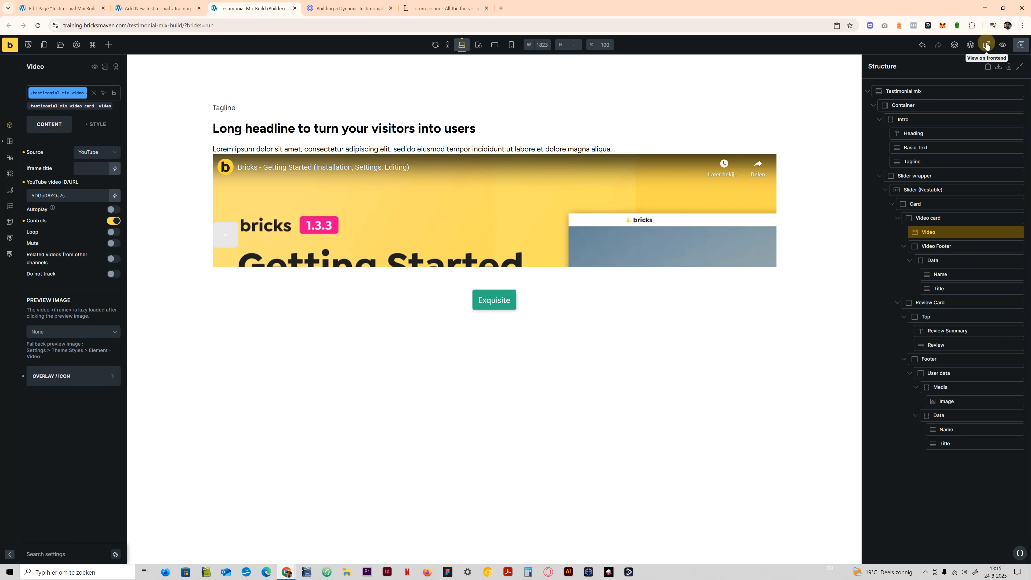
key("F12")
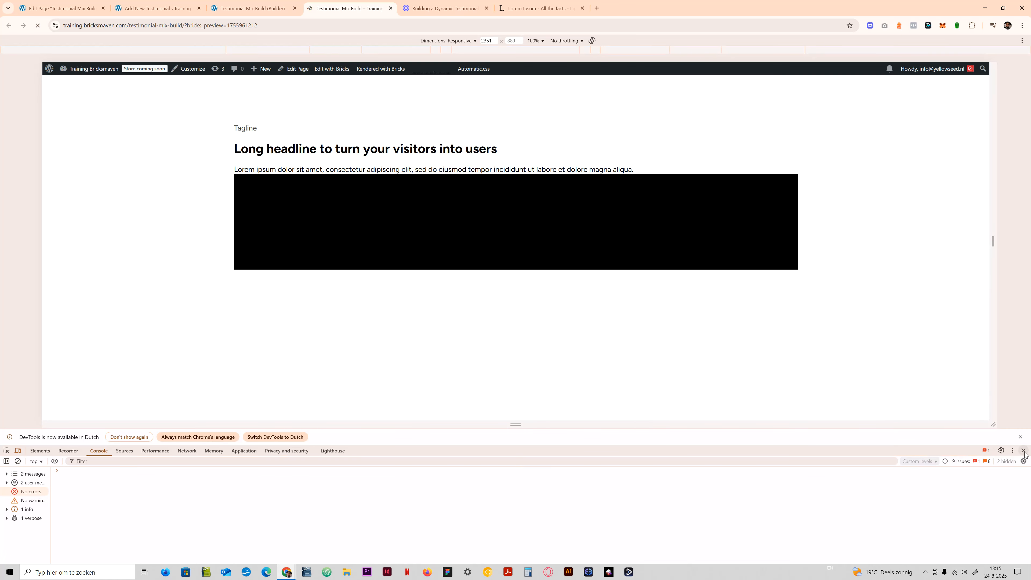
key("F12")
left_click(251, 5)
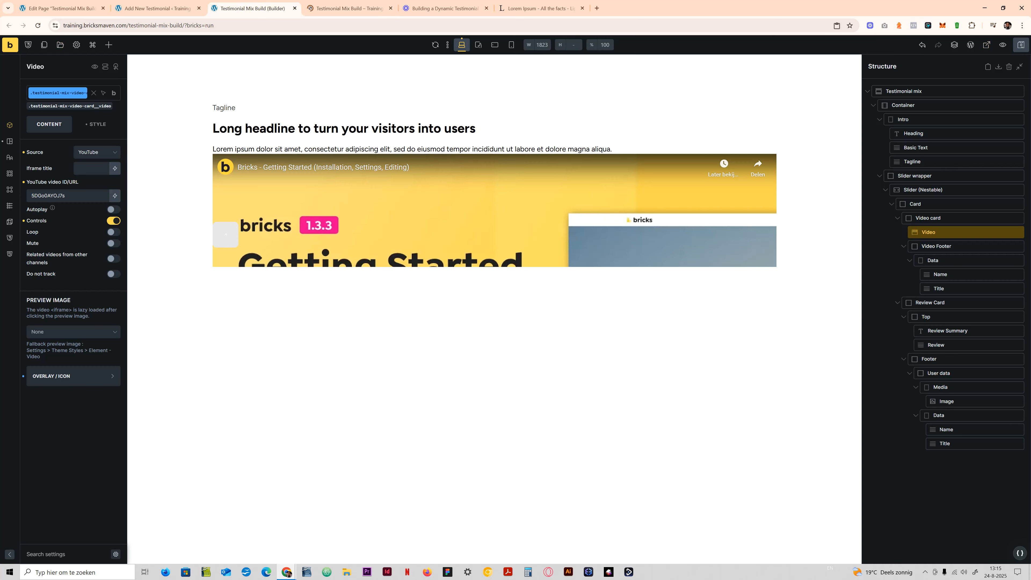
- Reload the builder and inspect the Video element's overlay settings
left_click(37, 26)
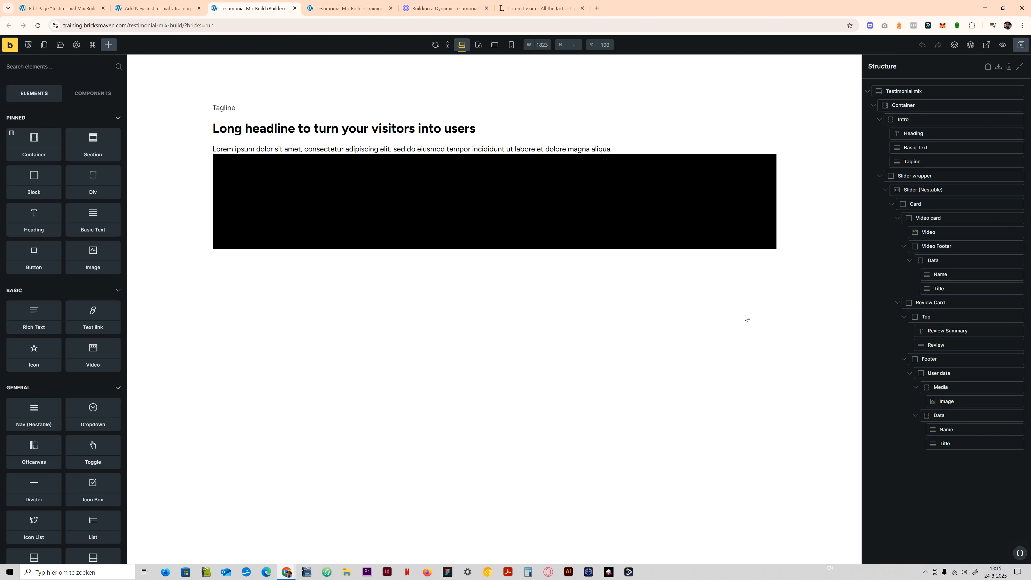
left_click(946, 232)
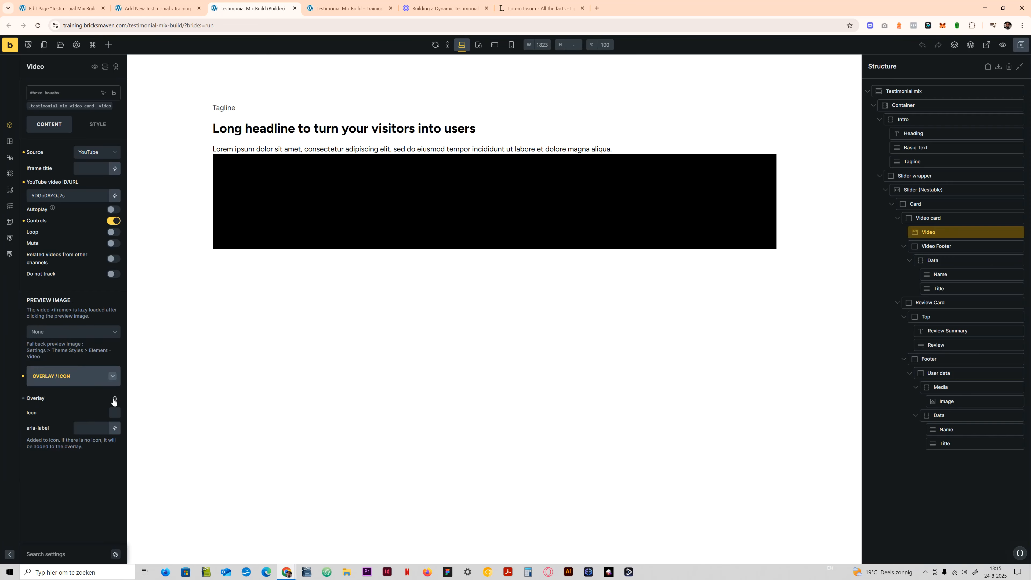
left_click(114, 397)
left_click(89, 337)
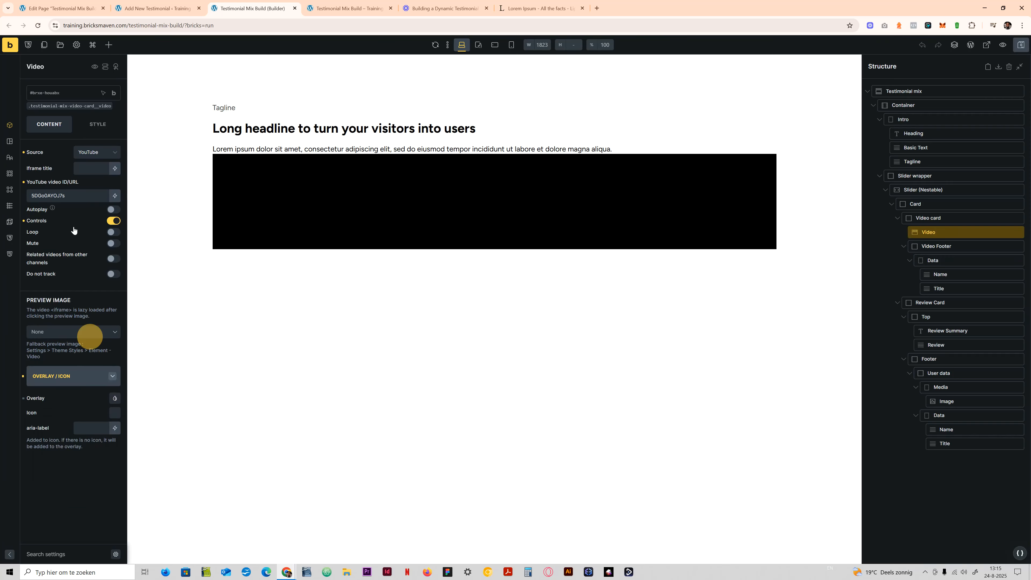
- On the Video element's class, set the overlay background color to the semi-transparent var(--neutral-trans-80)
left_click(70, 106)
left_click(114, 397)
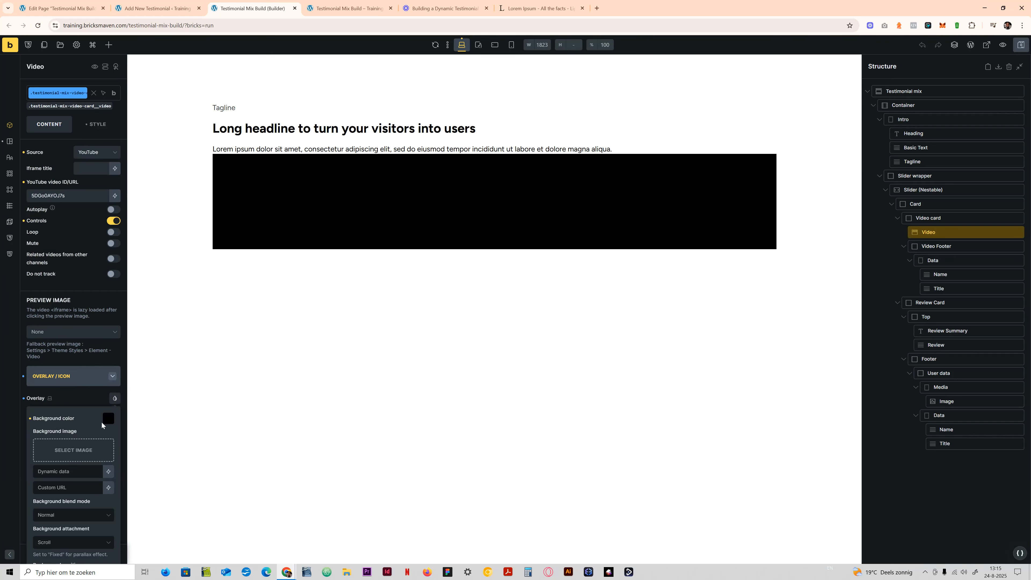
left_click(107, 419)
scroll(61, 476, "down", 1)
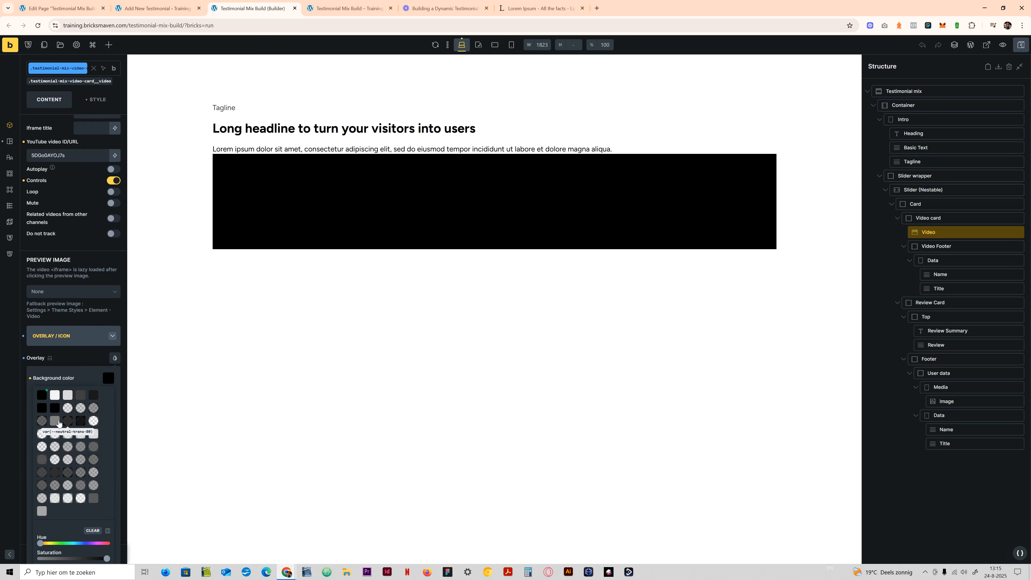
left_click(68, 421)
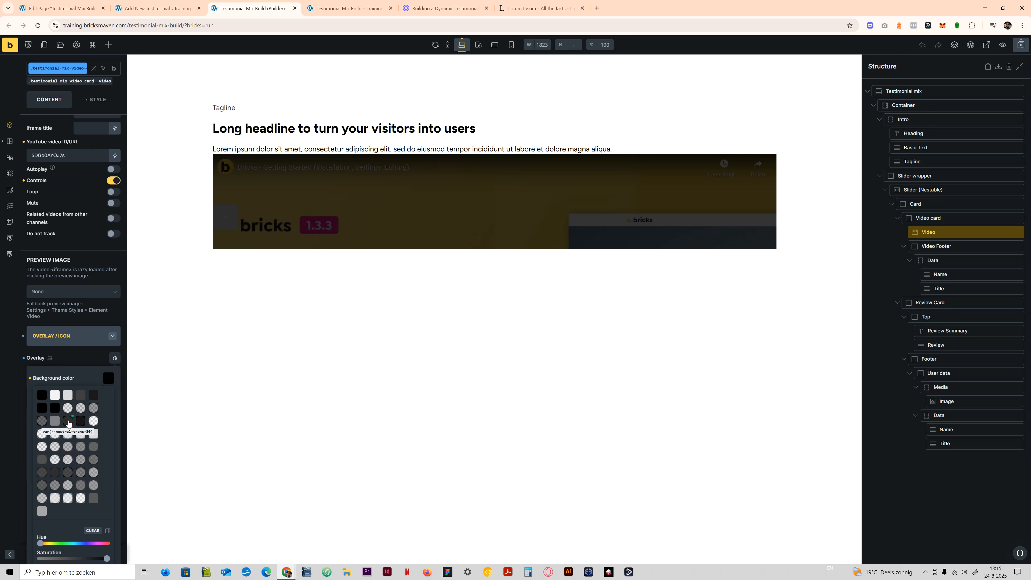
left_click(82, 262)
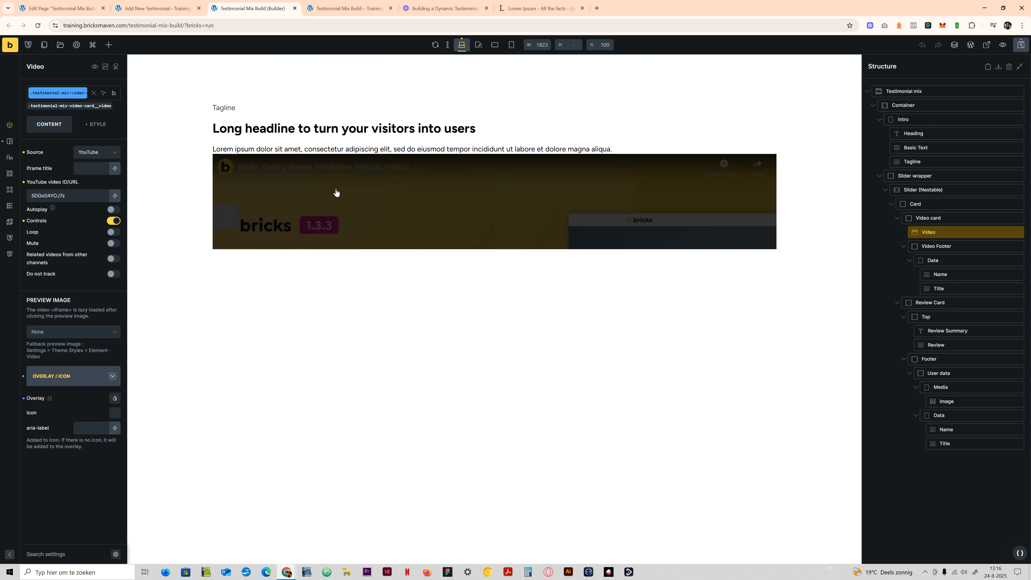
- Add the play icon from the Fontawesome Solid set to the Video overlay
left_click(116, 413)
left_click(81, 433)
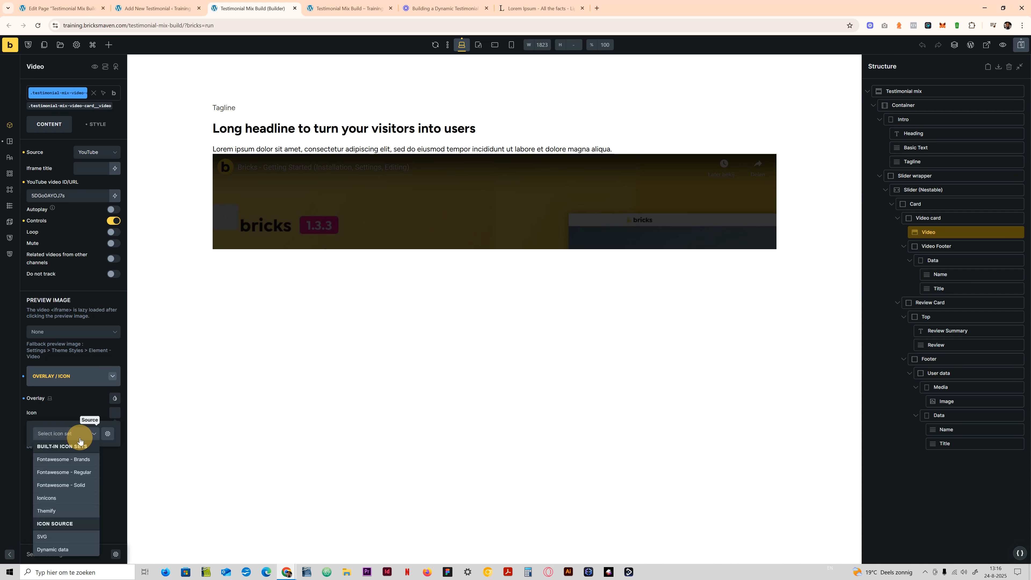
left_click(73, 485)
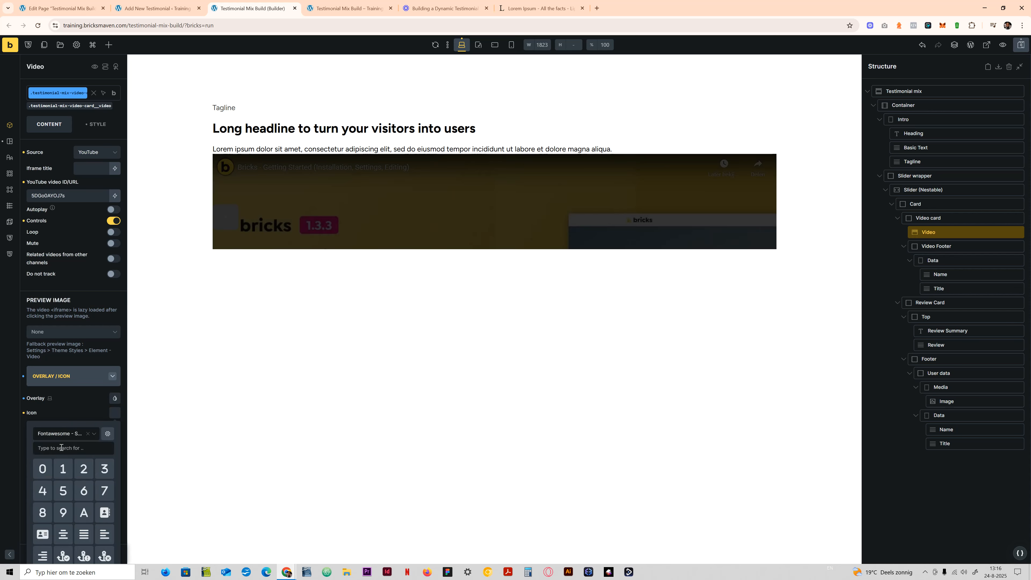
left_click(61, 447)
type("pla")
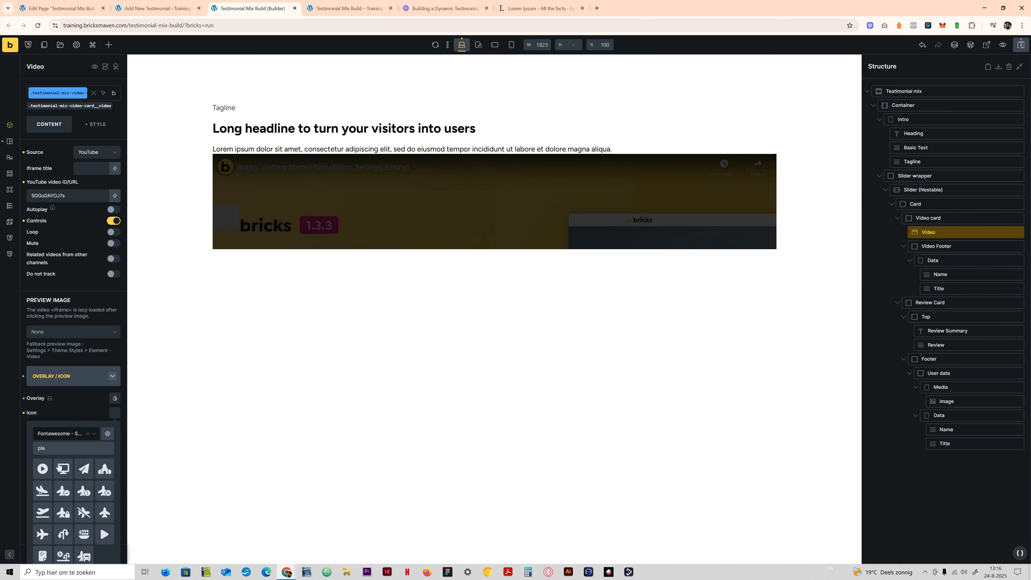
left_click(104, 534)
left_click(218, 46)
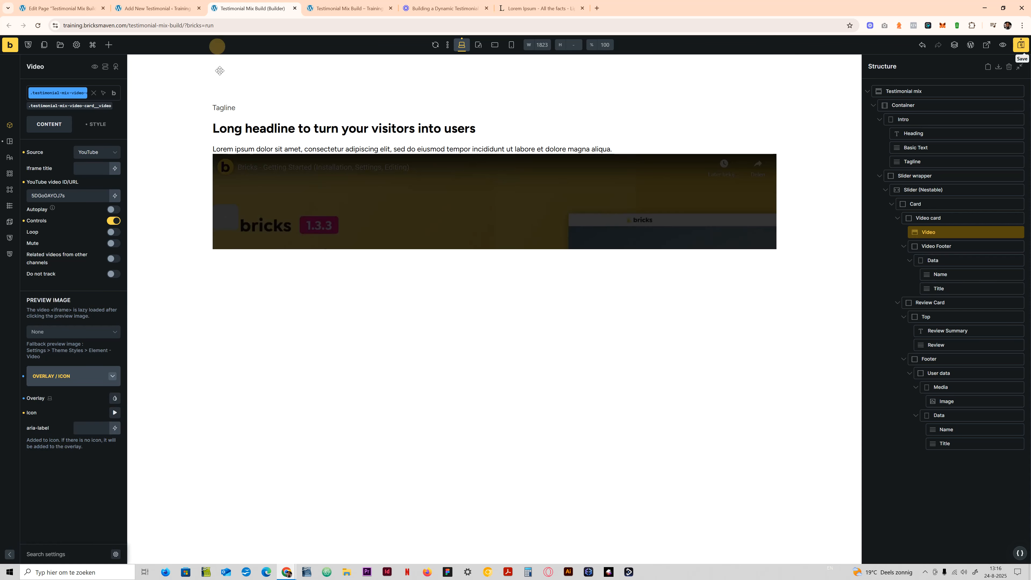
- Save the page and reload the builder
key("ctrl+s")
left_click(37, 26)
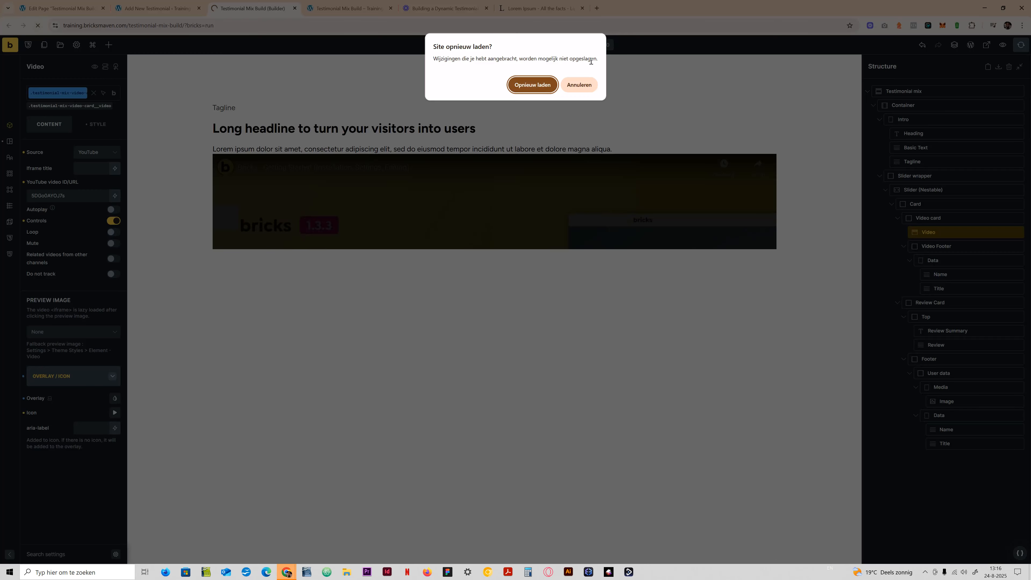
left_click(579, 87)
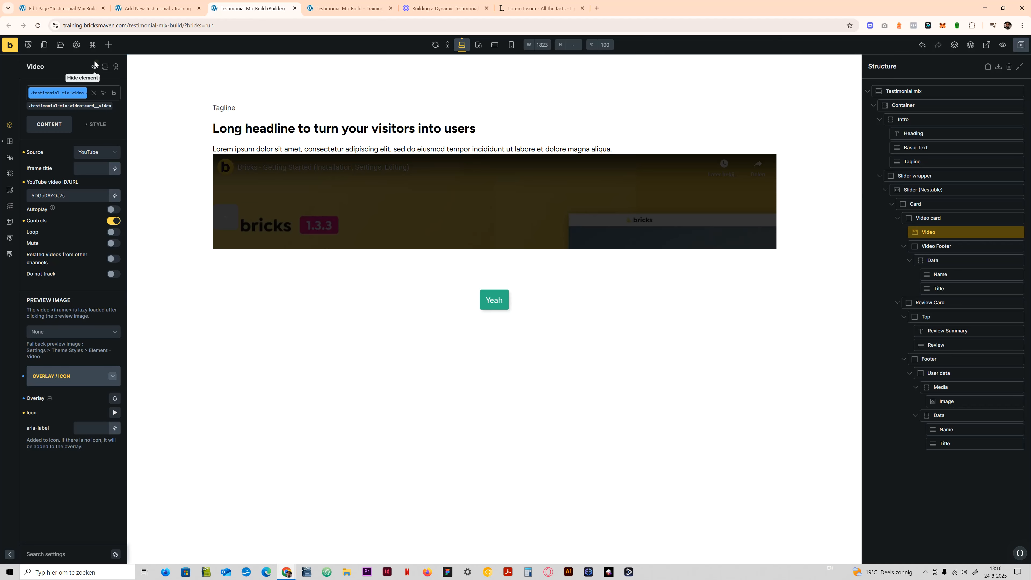
left_click(38, 26)
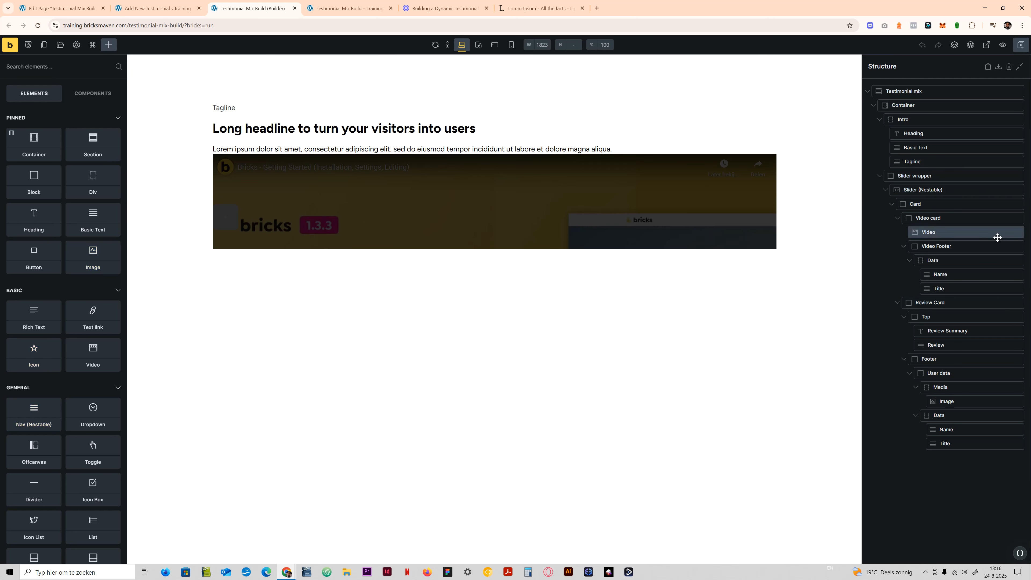
- On the Video card's class, set the background color to the base neutral black from the ACSS Neutral palette
left_click(933, 247)
left_click(940, 218)
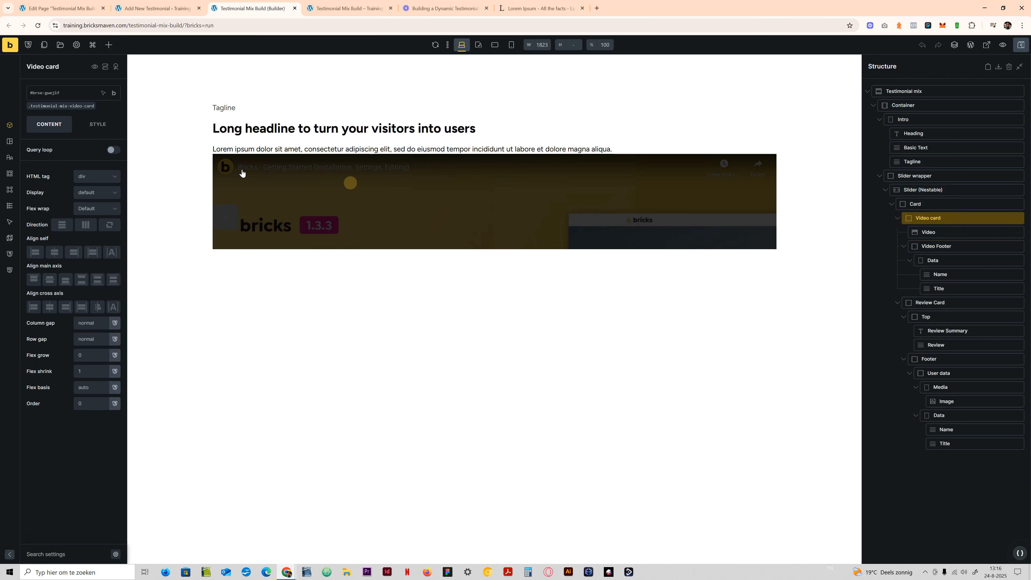
left_click(65, 93)
left_click(87, 125)
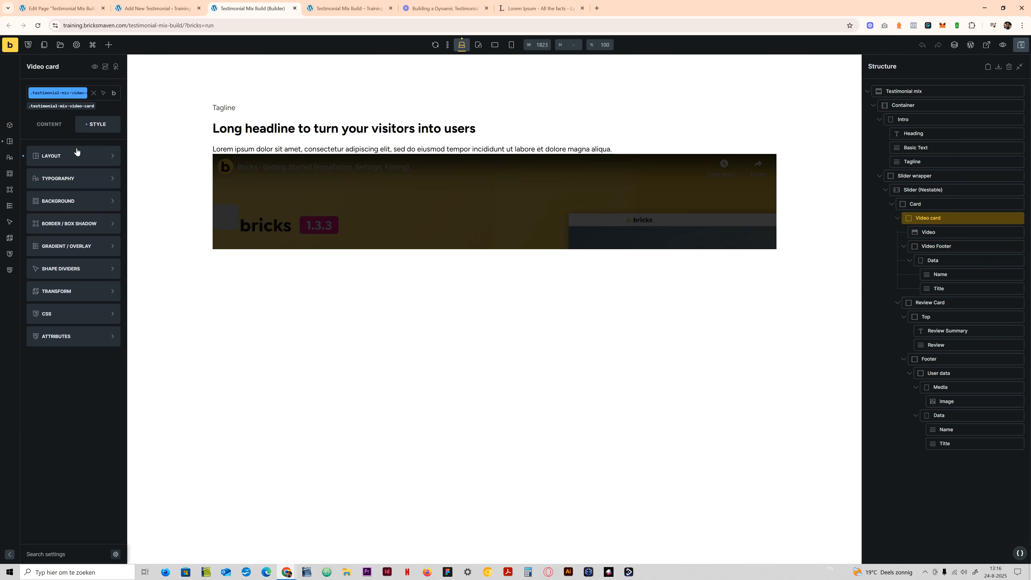
left_click(69, 201)
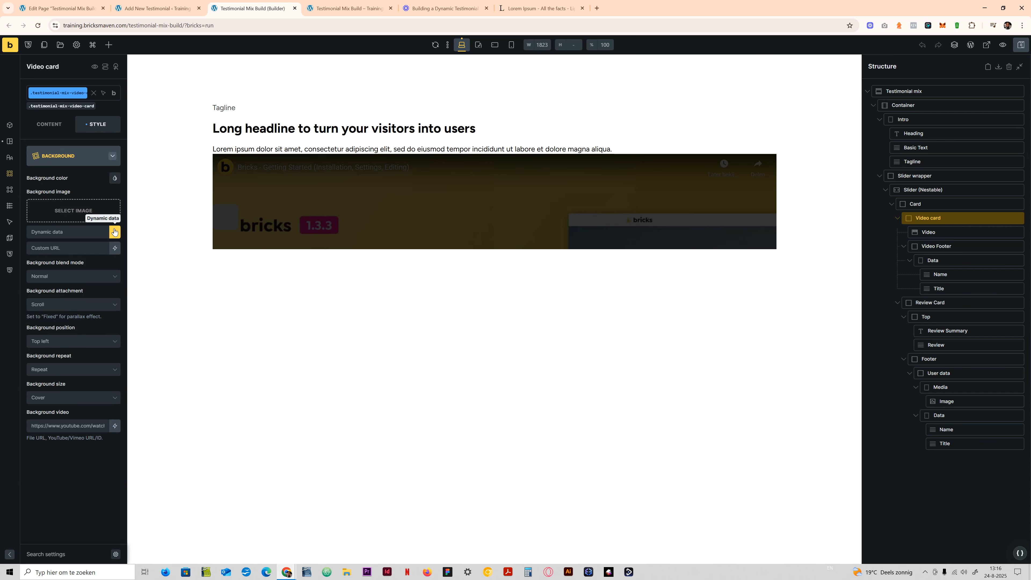
left_click(115, 178)
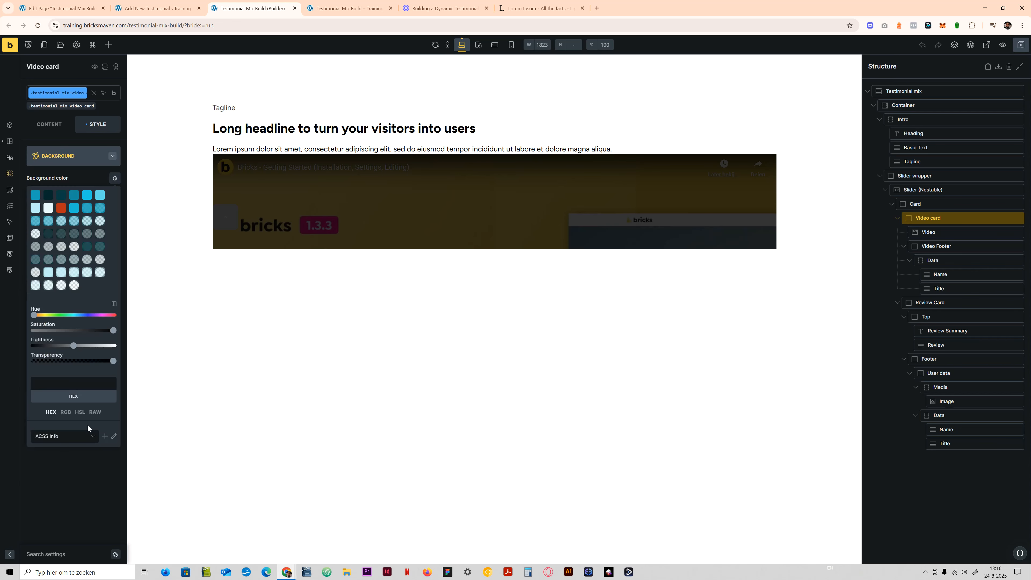
left_click(79, 437)
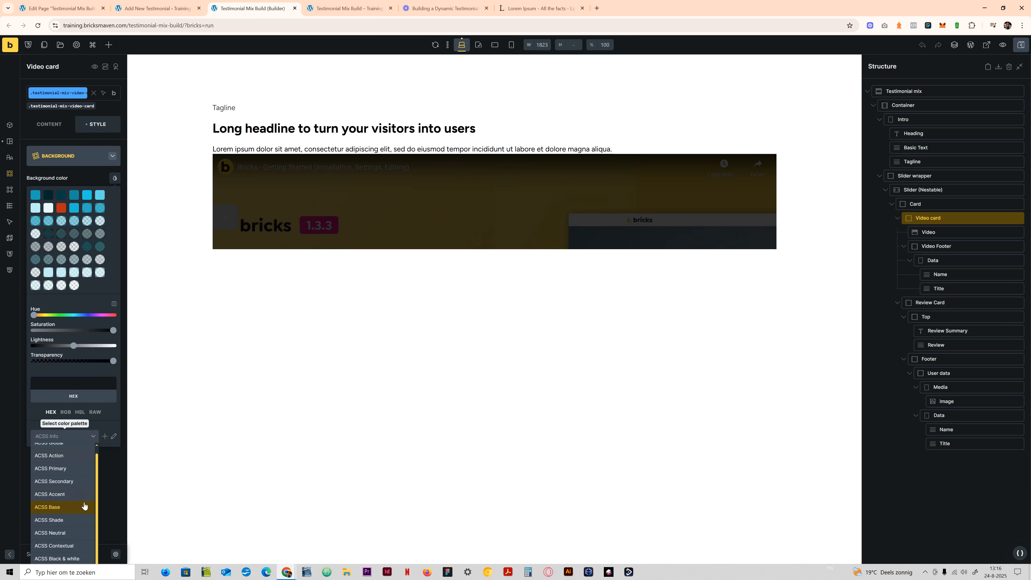
left_click(71, 532)
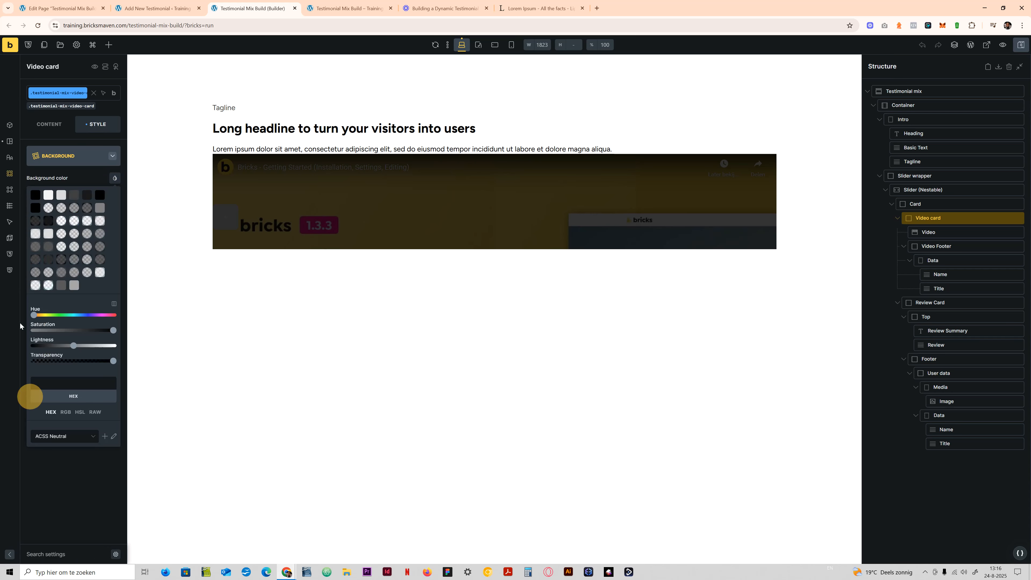
left_click(36, 195)
left_click(73, 156)
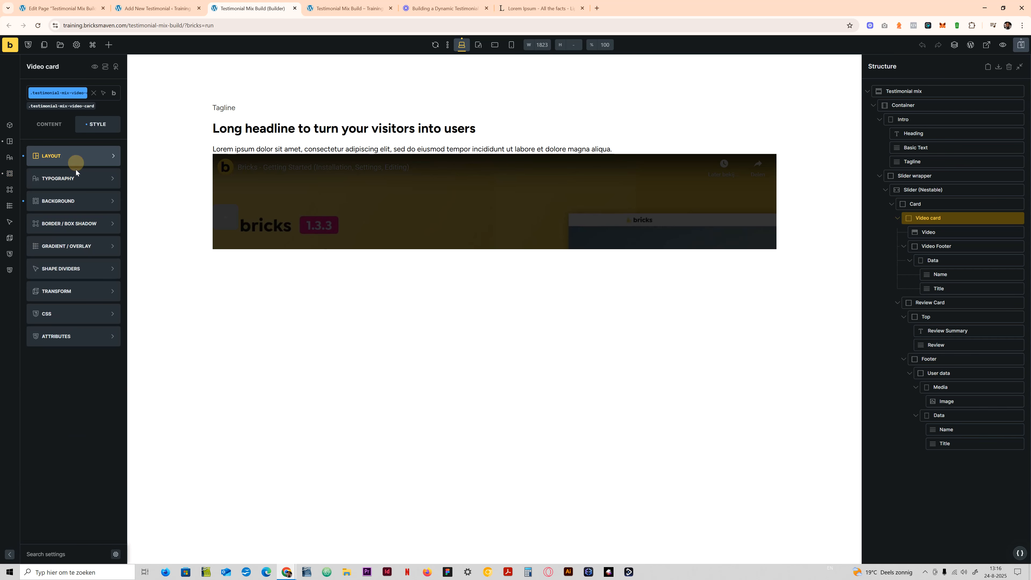
- Apply the ACSS XL radius variable to the Video card's border radius, entering it for the top-left corner
left_click(77, 220)
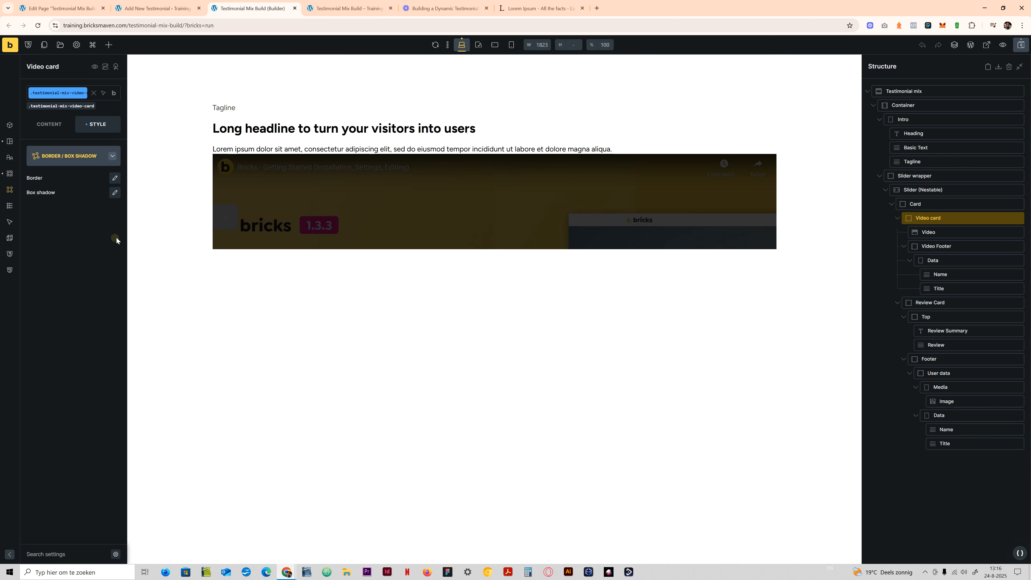
left_click(115, 178)
right_click(40, 300)
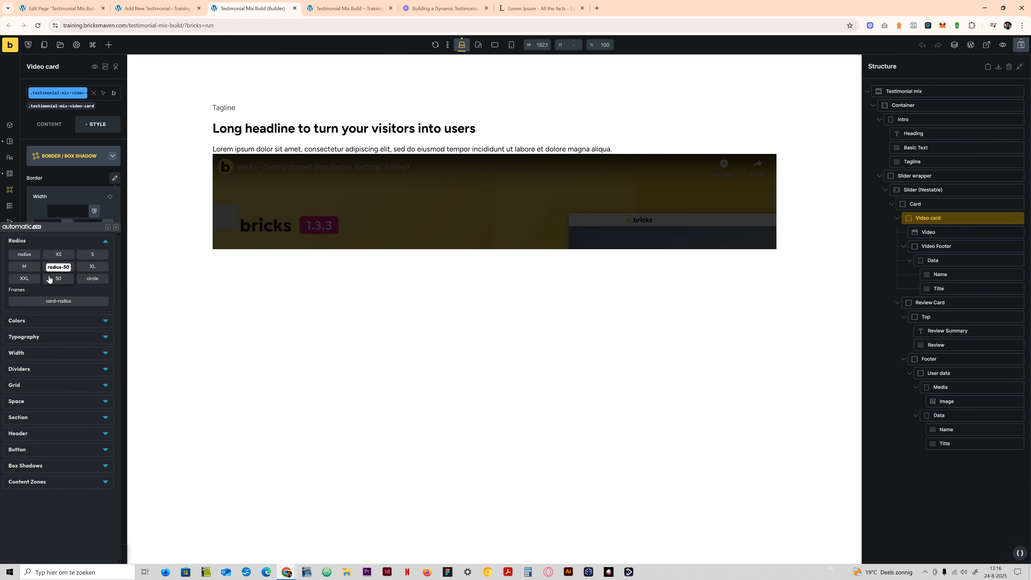
left_click(90, 269)
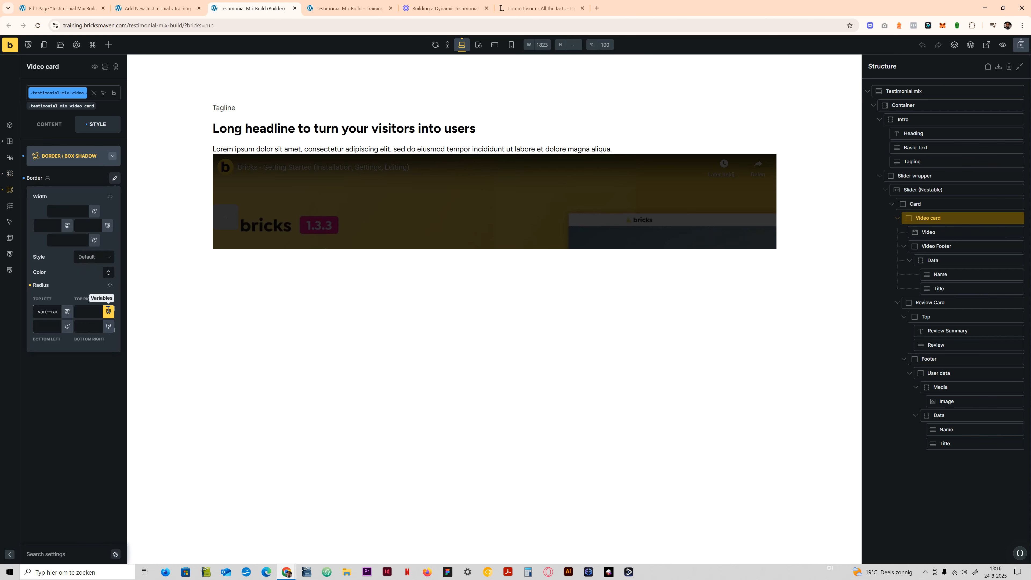
left_click(99, 383)
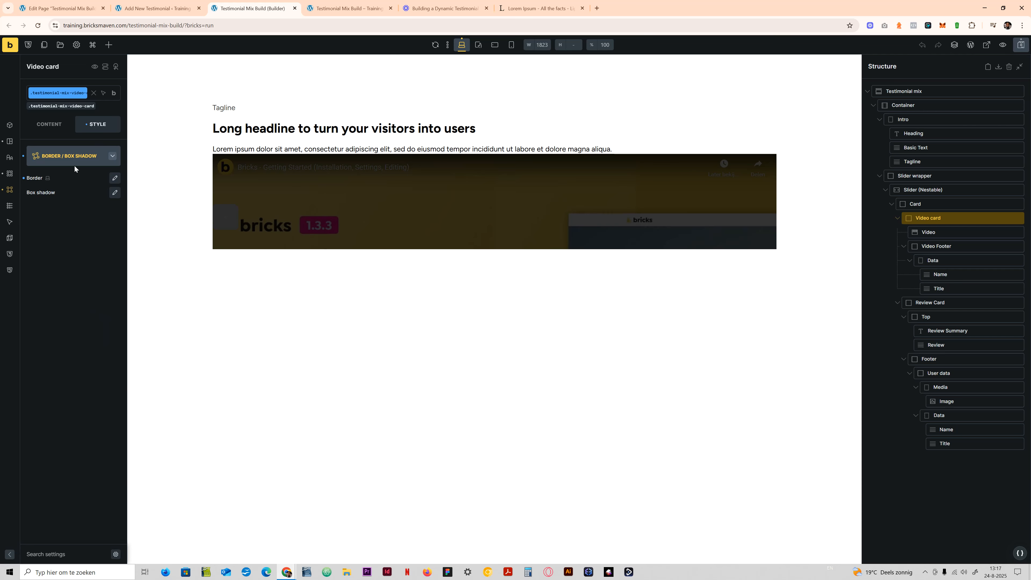
- Set the Video card's overflow to hidden in its layout settings
left_click(73, 157)
left_click(72, 155)
scroll(67, 325, "down", 10)
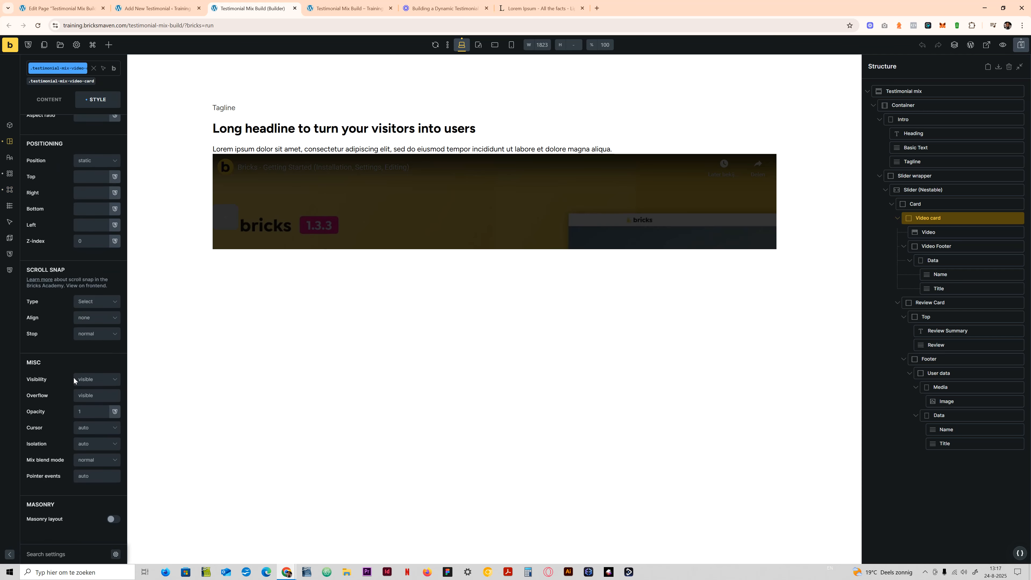
type("hidden")
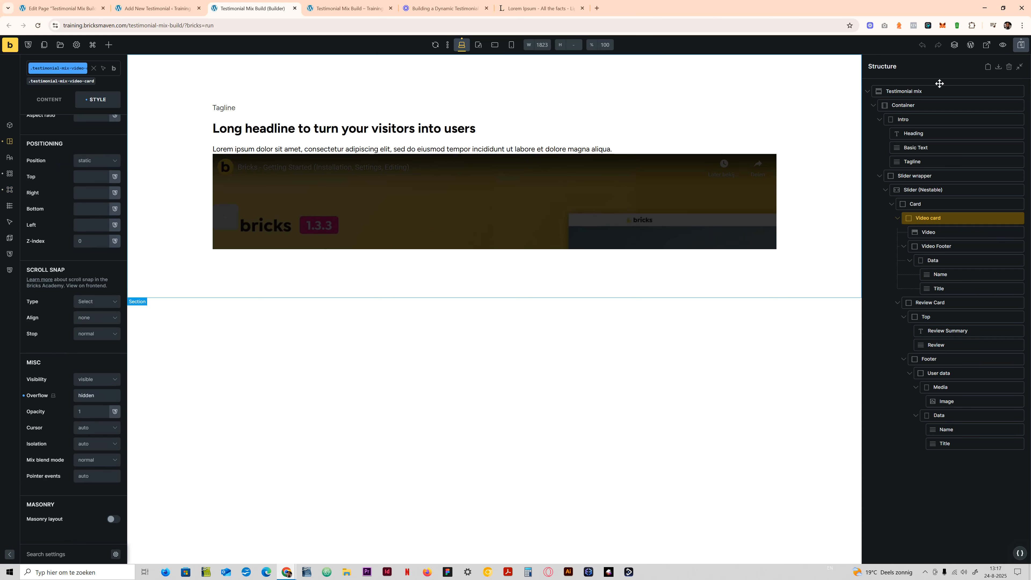
- Save the page, check it on the frontend, and return to the builder
left_click(1016, 44)
left_click(356, 10)
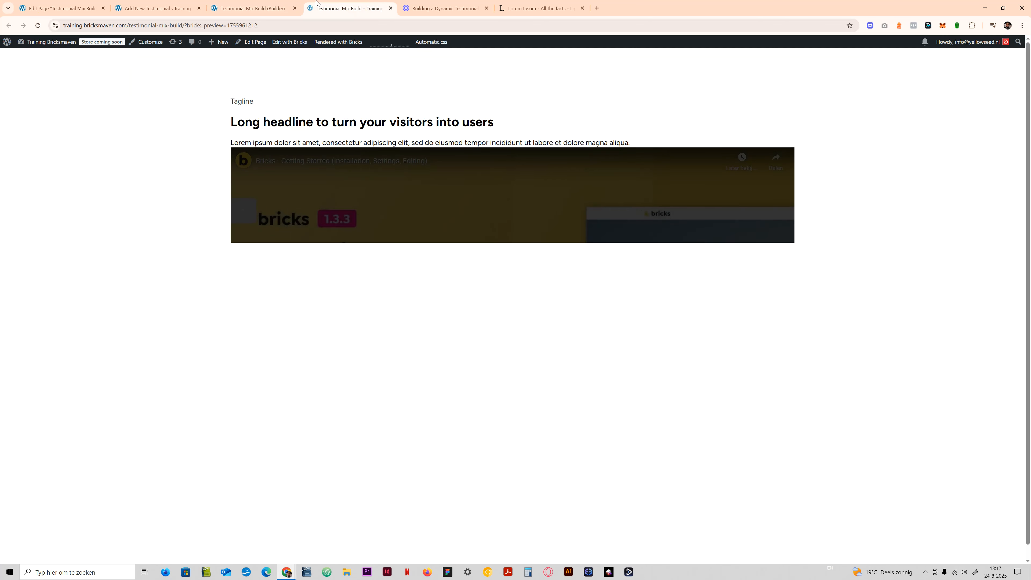
left_click(299, 3)
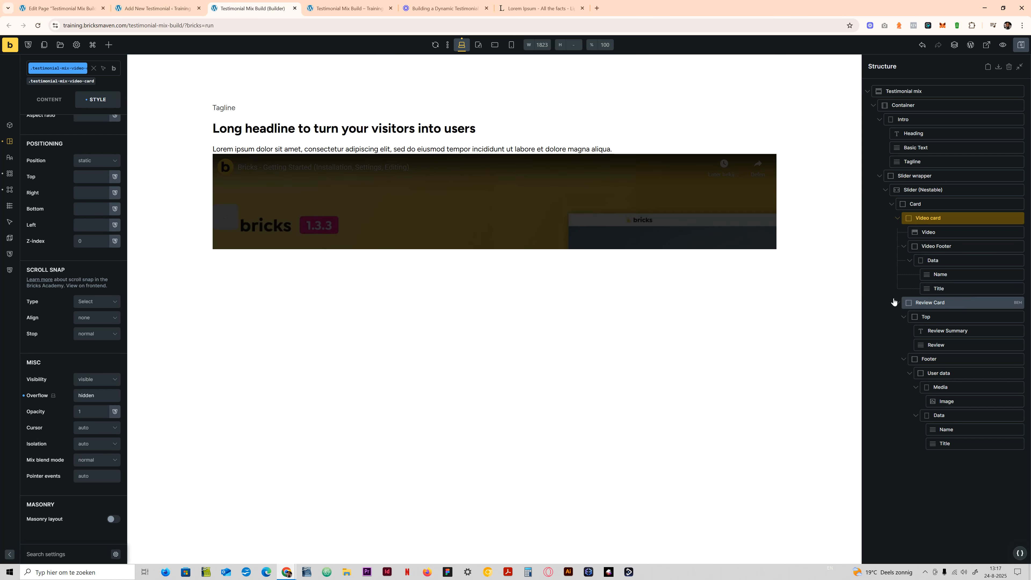
- Close the Video card's layout settings and check the Video Footer and its Data element for existing styles
scroll(67, 236, "up", 8)
left_click(56, 158)
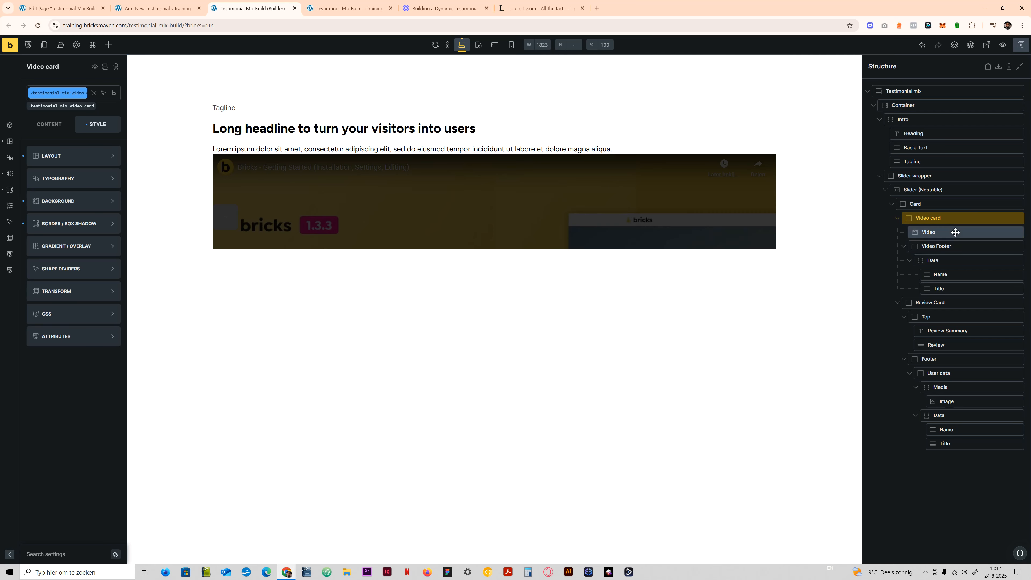
left_click(943, 245)
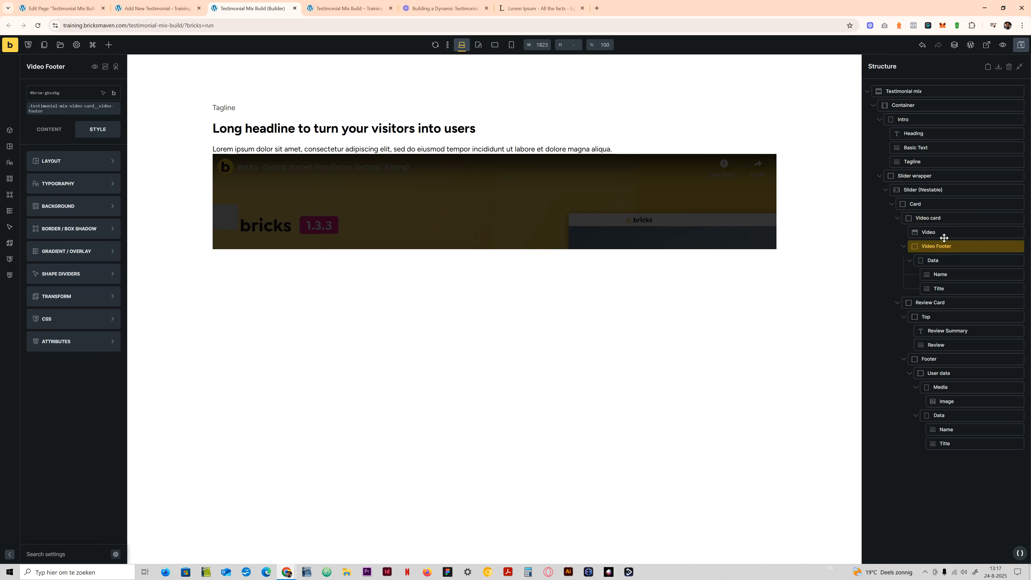
left_click(950, 261)
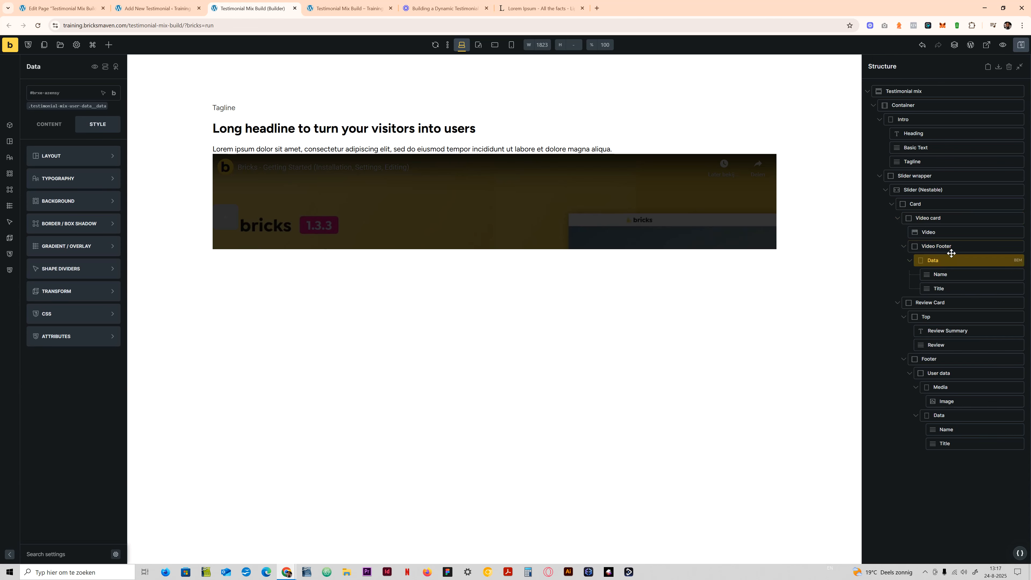
left_click(951, 248)
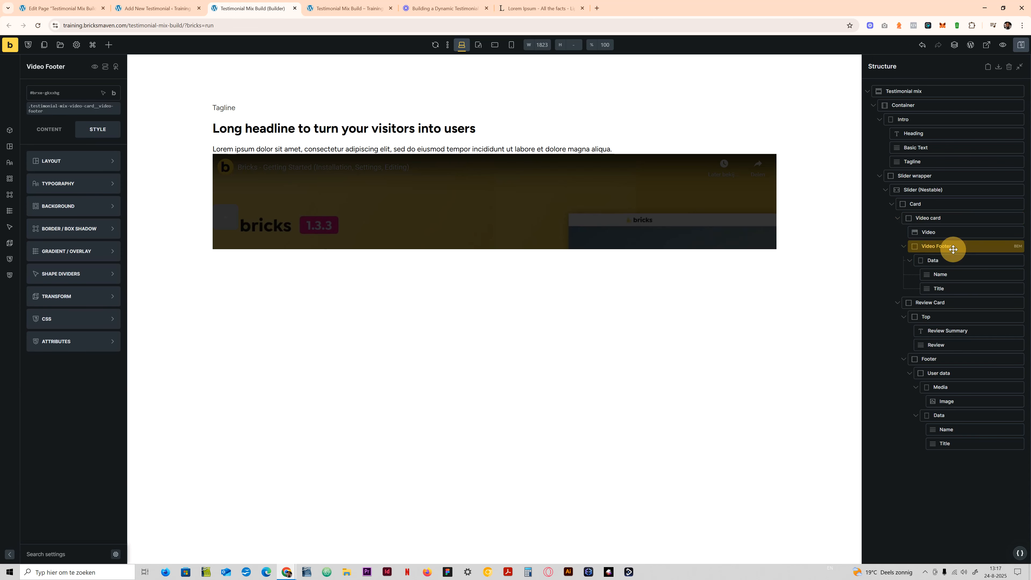
left_click(949, 207)
- On the Review Card's class, set the background color to white from the ACSS Black & white palette
left_click(938, 307)
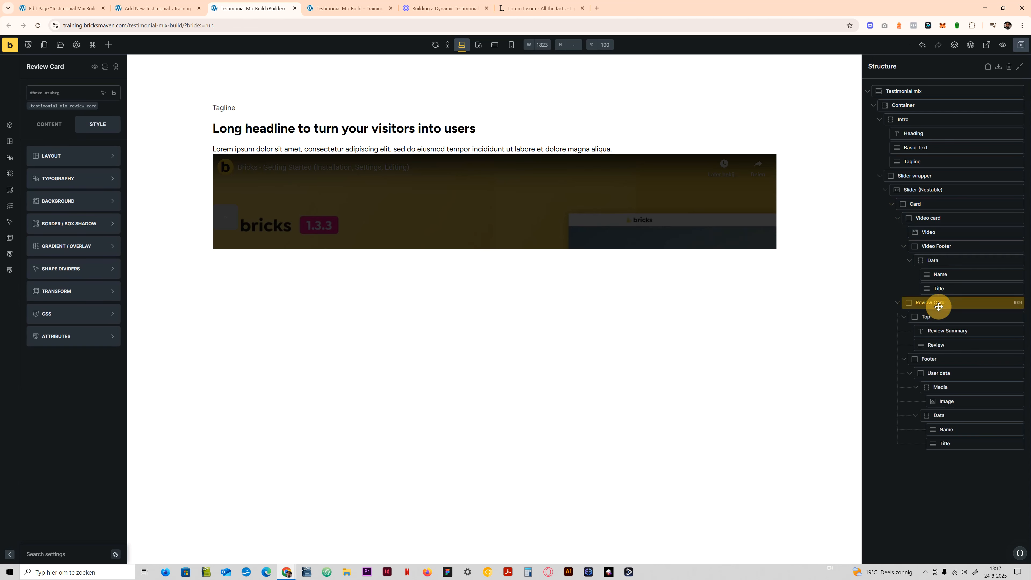
left_click(62, 105)
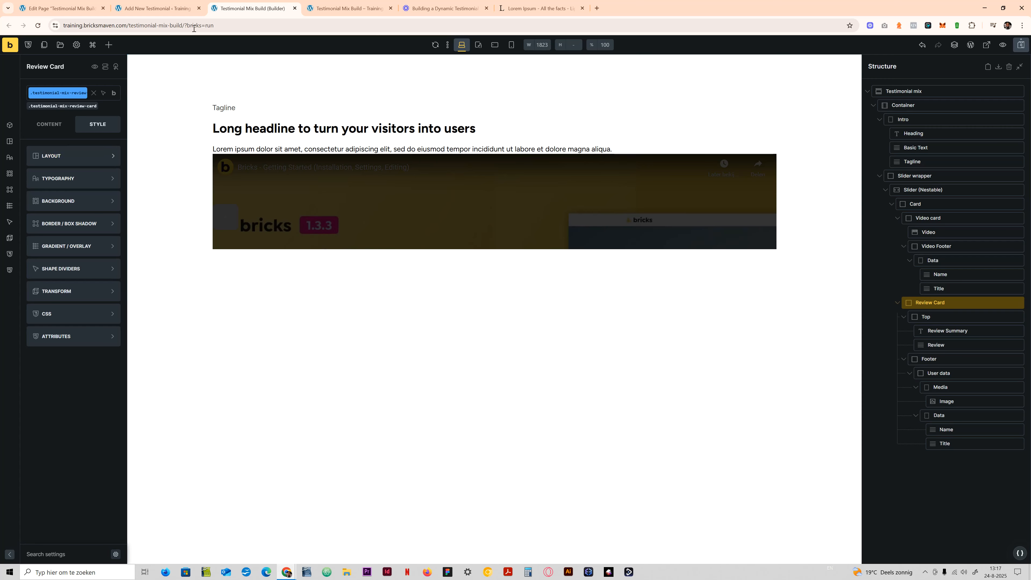
left_click(341, 4)
left_click(276, 7)
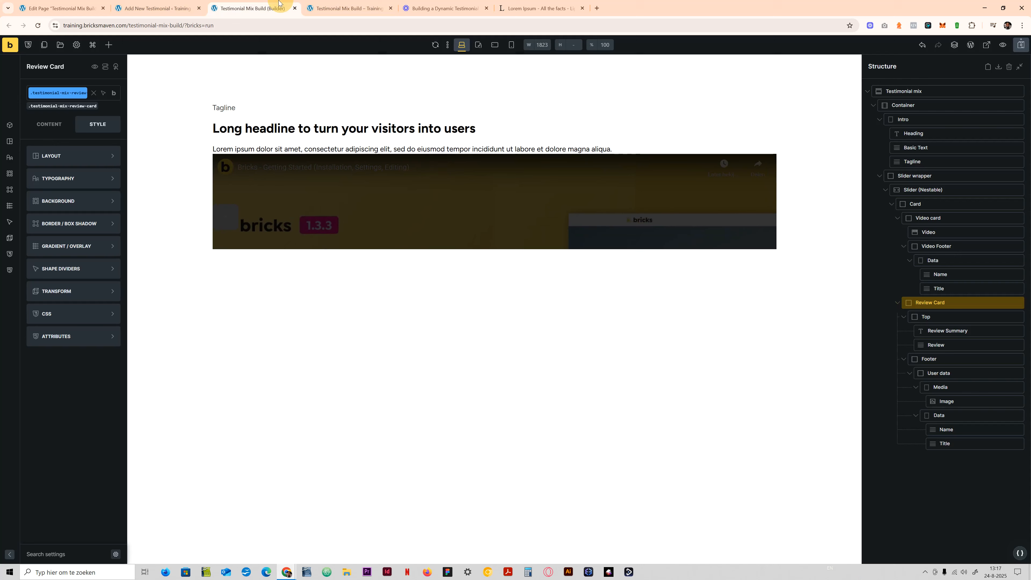
left_click(80, 205)
left_click(71, 198)
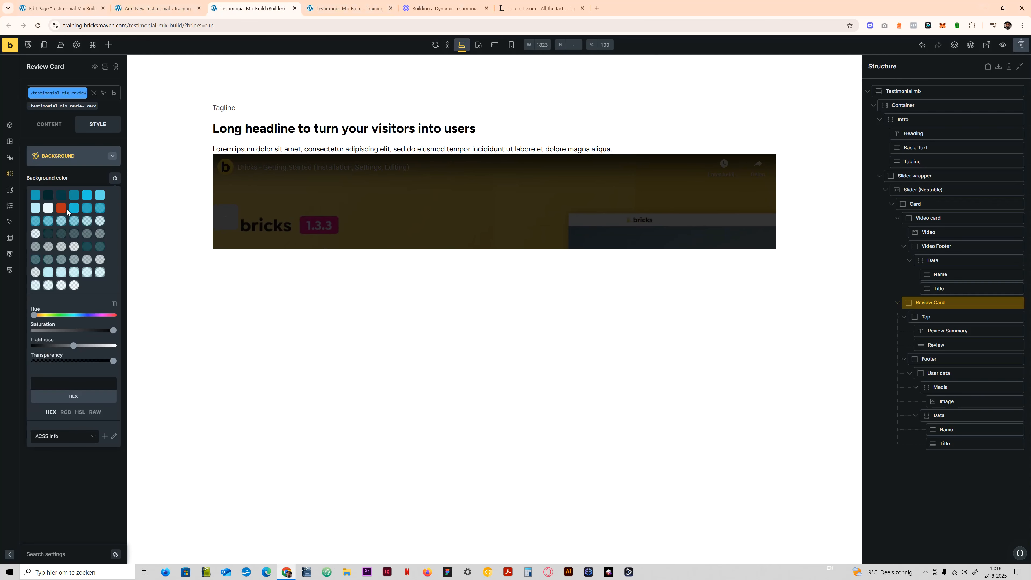
left_click(72, 436)
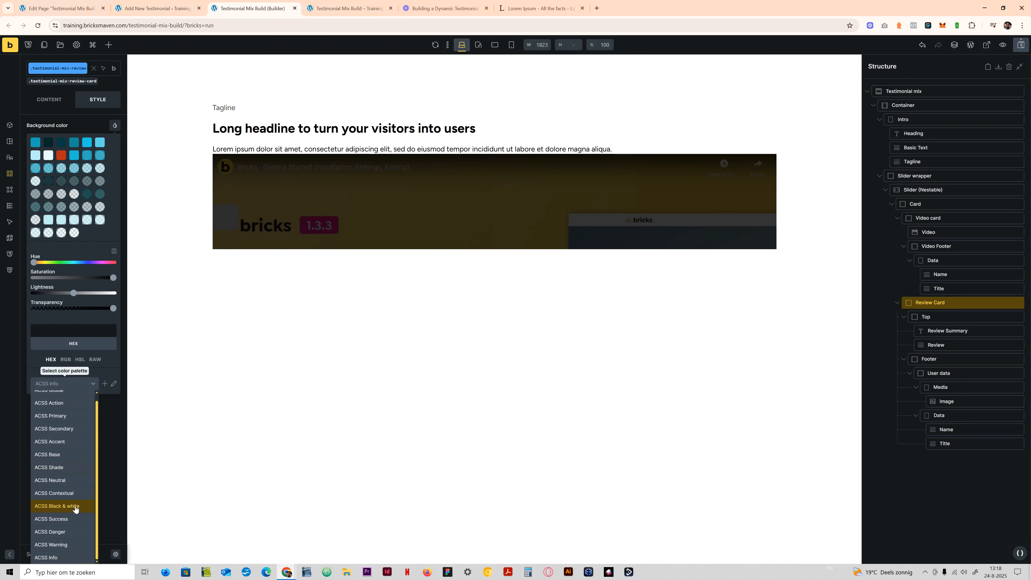
left_click(73, 508)
left_click(50, 198)
left_click(76, 179)
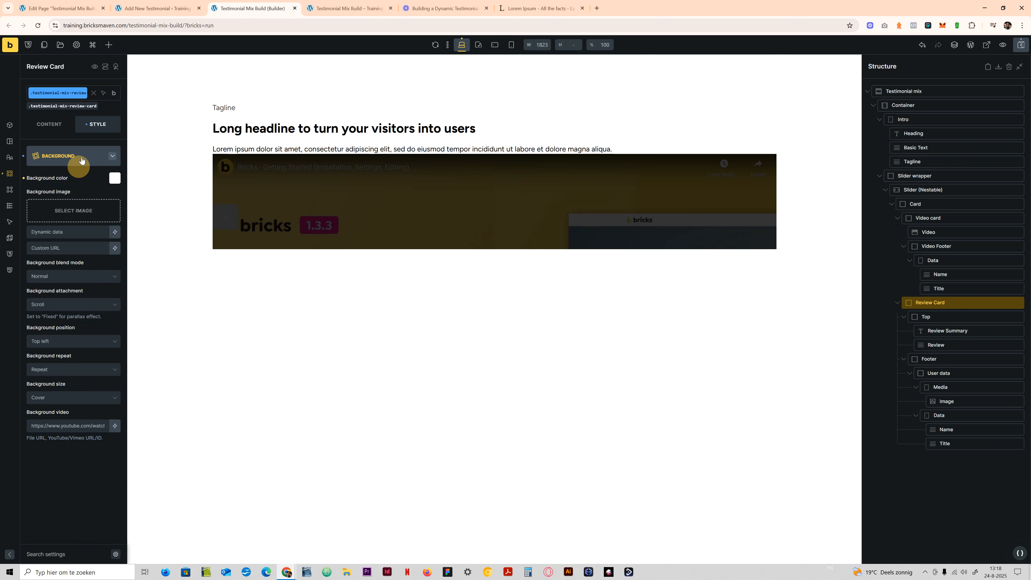
- Apply an ACSS radius variable to all four corners of the Review Card's border
left_click(76, 156)
left_click(82, 228)
left_click(115, 177)
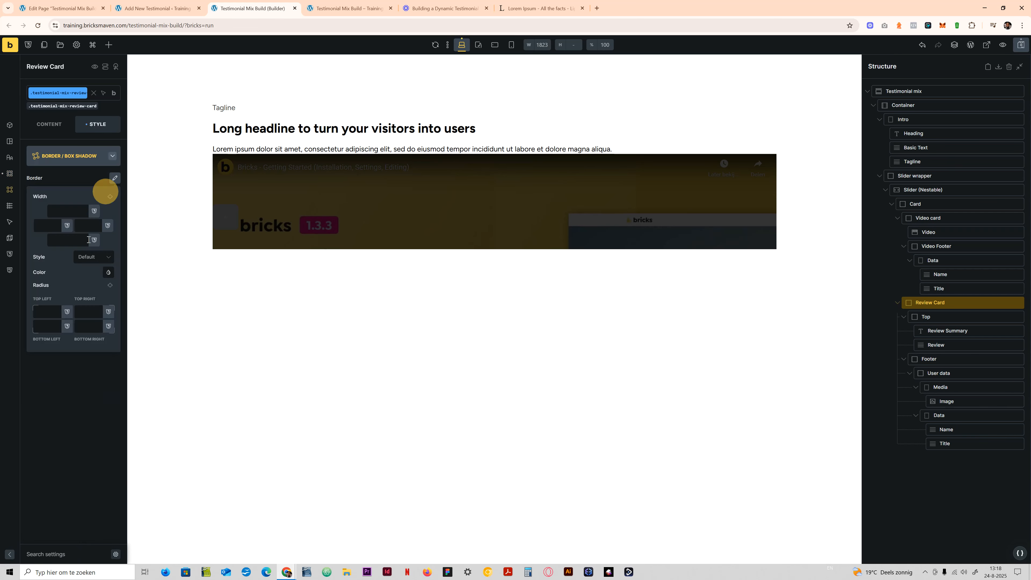
right_click(35, 307)
left_click(44, 311)
right_click(46, 311)
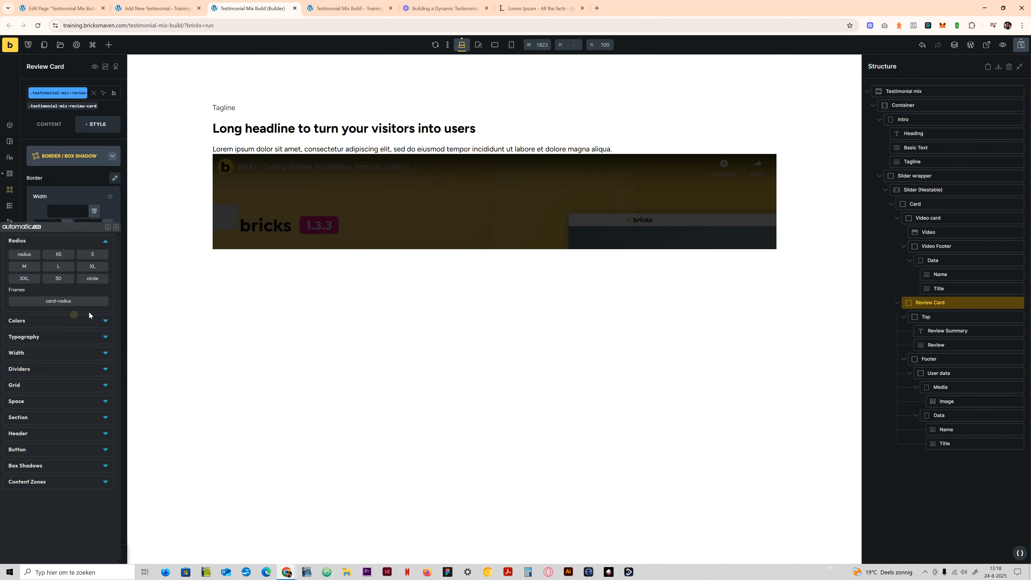
left_click(96, 271)
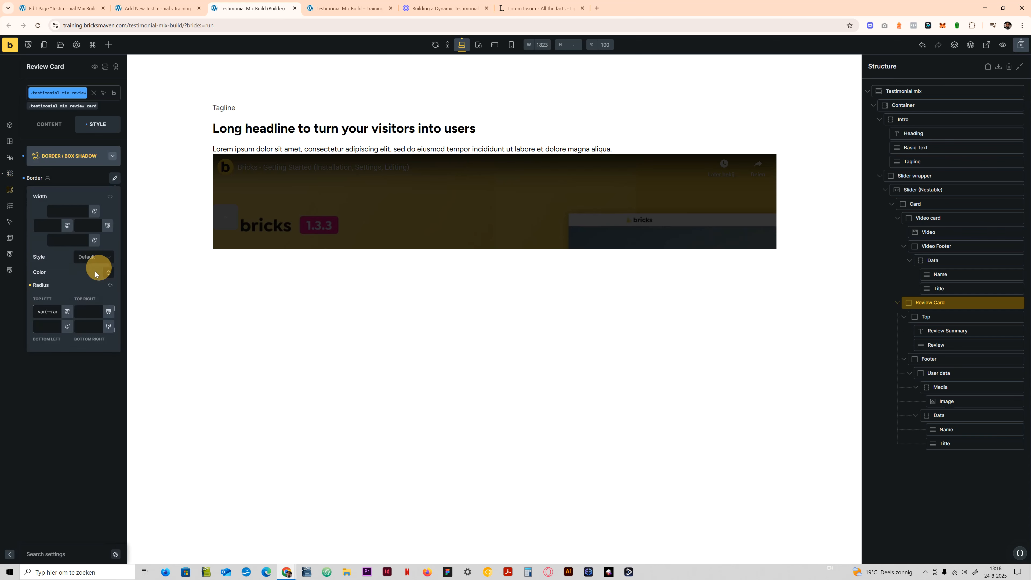
left_click(109, 285)
left_click(83, 394)
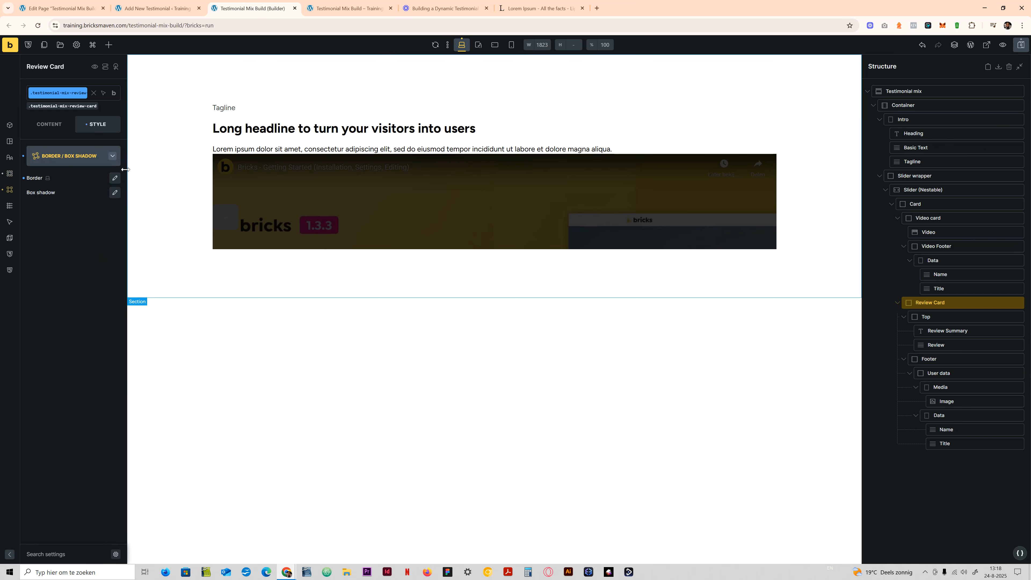
- Set the Review Card's padding to var(--space-m) on all four sides
left_click(58, 157)
left_click(63, 152)
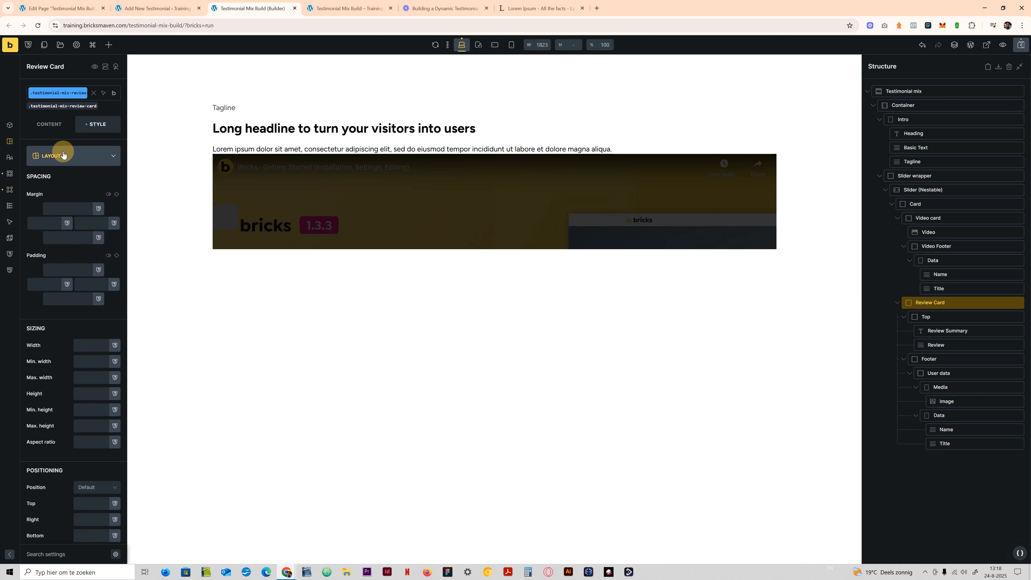
right_click(69, 267)
right_click(69, 270)
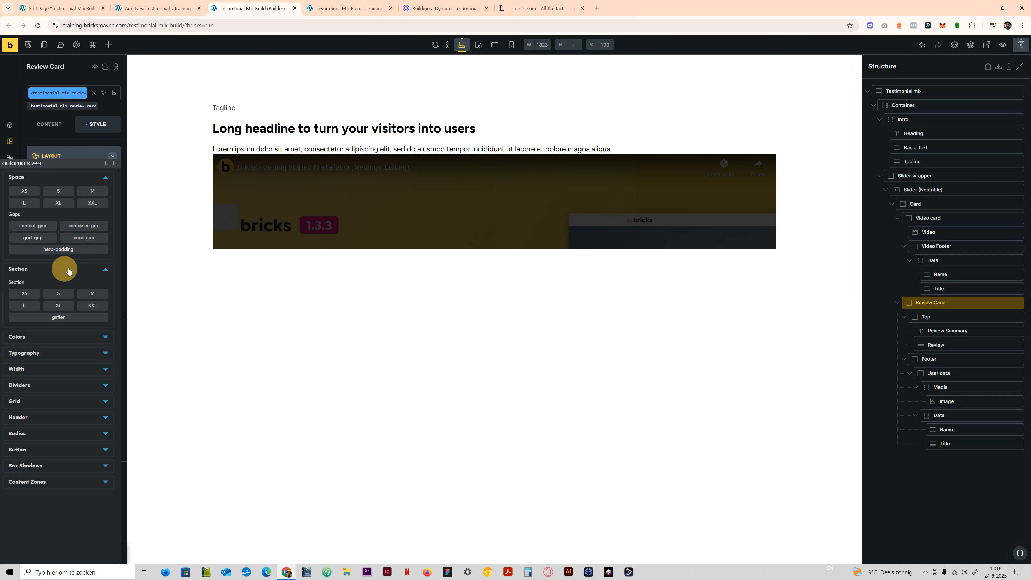
left_click(96, 192)
left_click(117, 256)
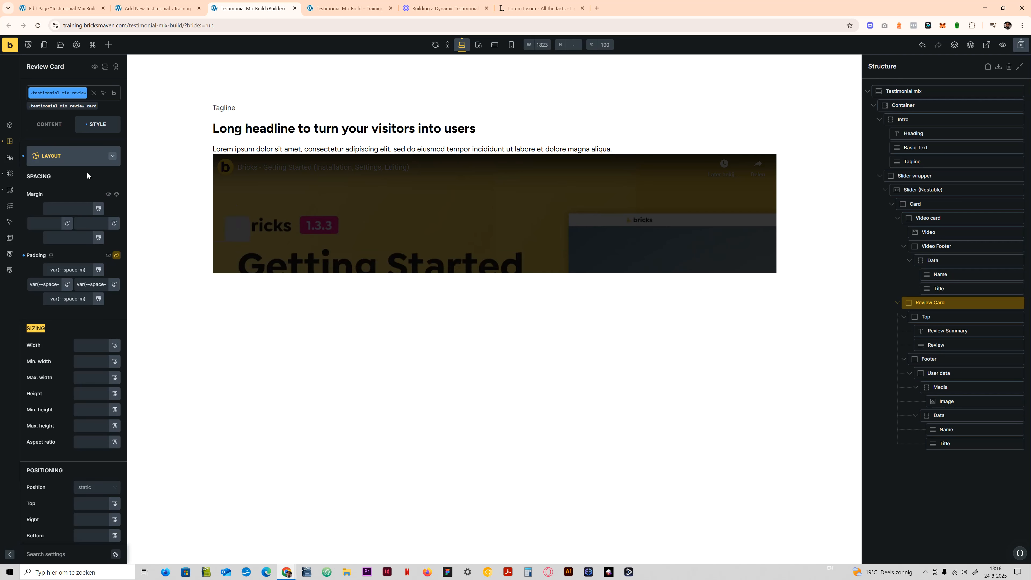
- Align the Review Card's content along the main axis with Space between
left_click(68, 162)
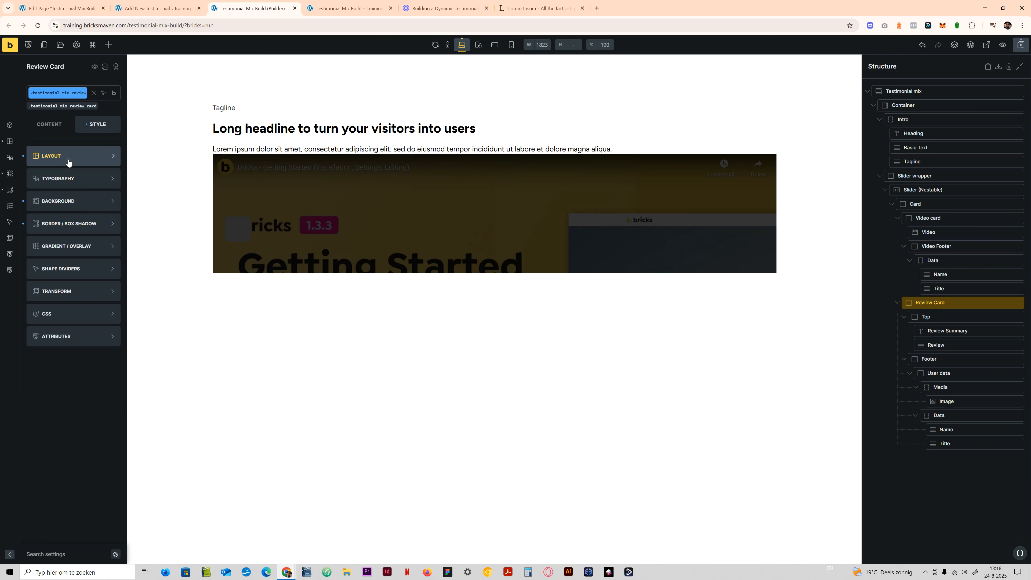
left_click(49, 124)
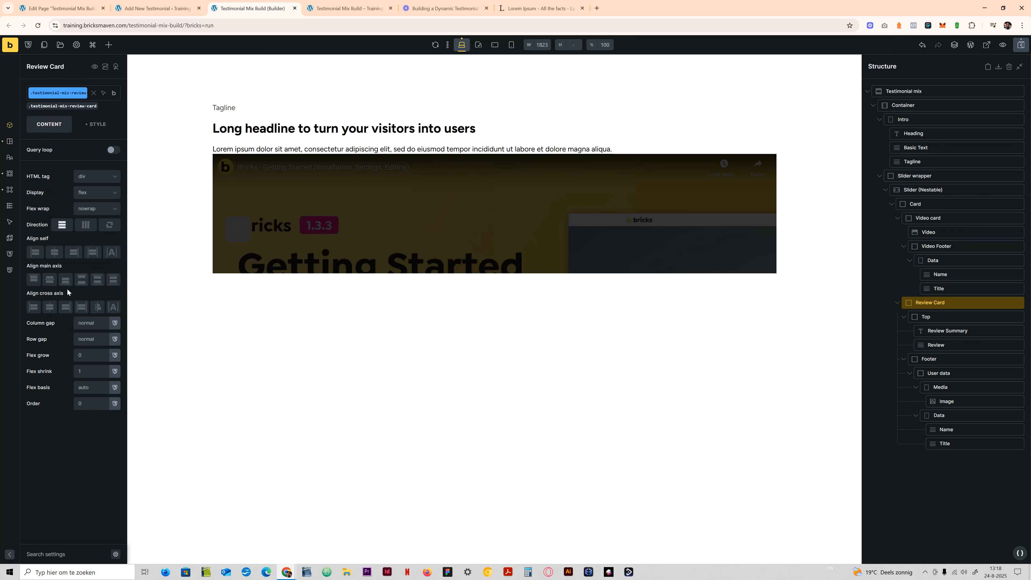
left_click(82, 280)
- Set the row gap on the Review Card's Top class to the ACSS content-gap variable
left_click(931, 317)
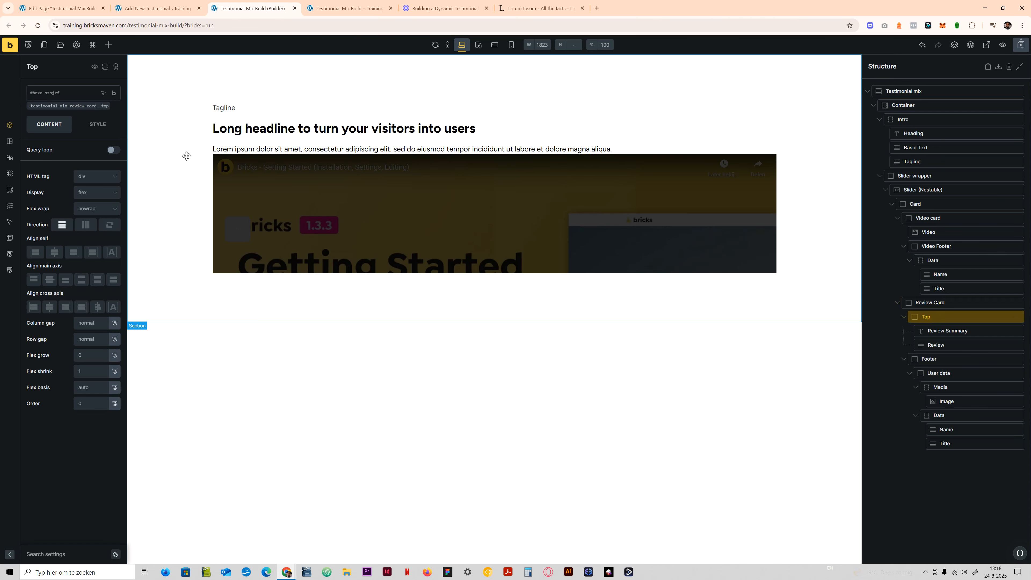
right_click(98, 338)
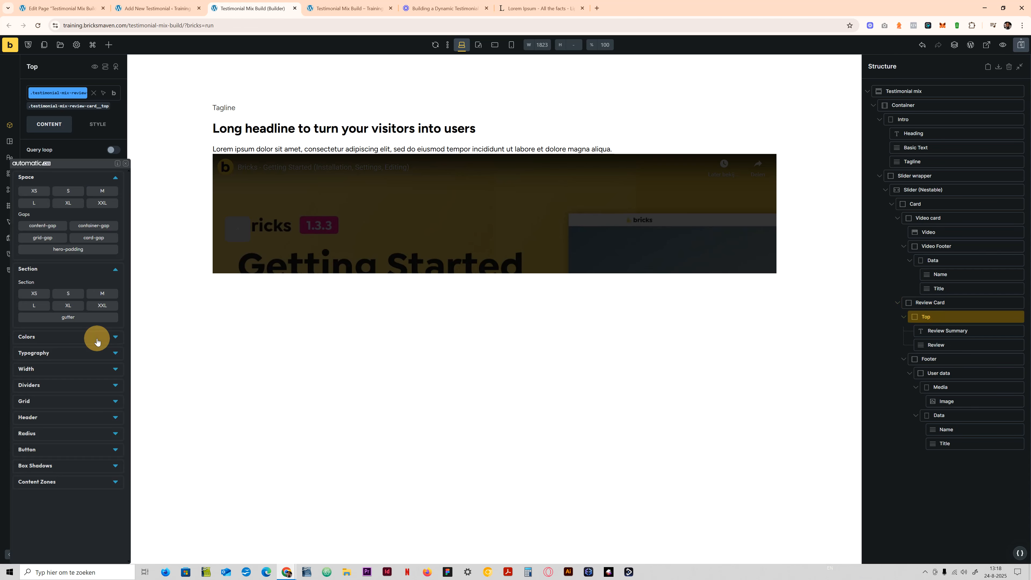
left_click(43, 228)
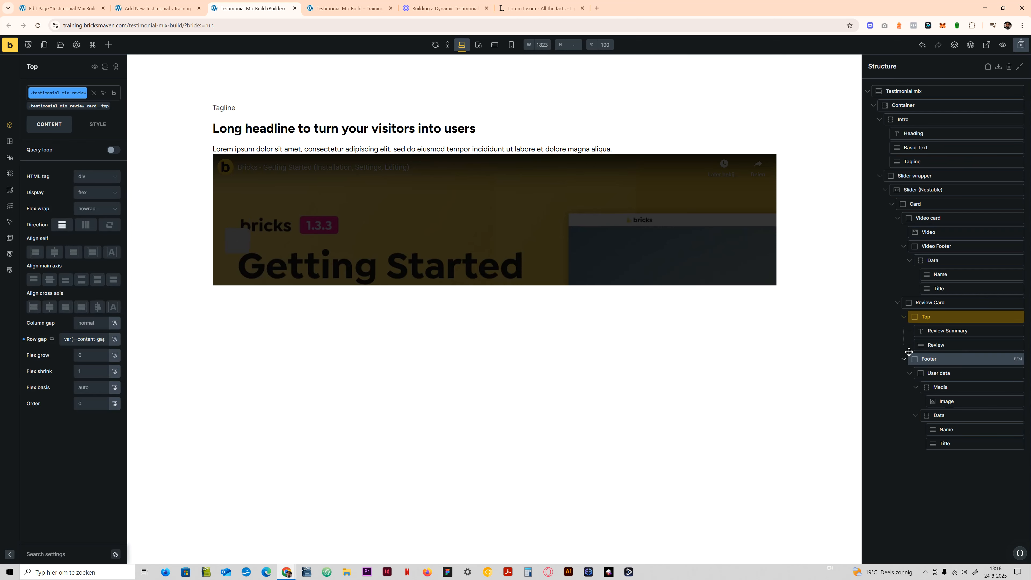
- Set the row gap on the User data class in the Review Card's Footer to the ACSS content-gap variable
left_click(955, 360)
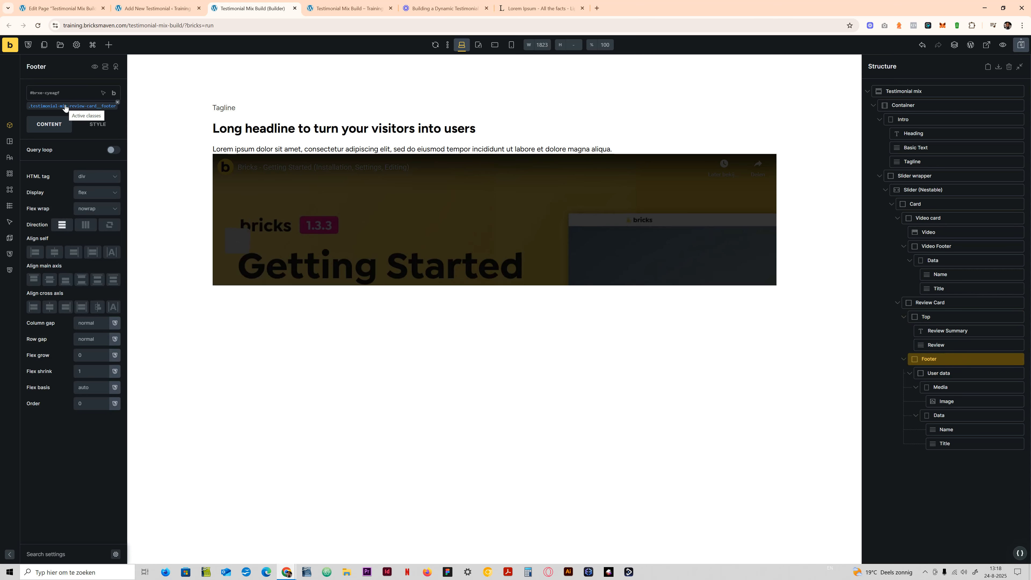
left_click(957, 372)
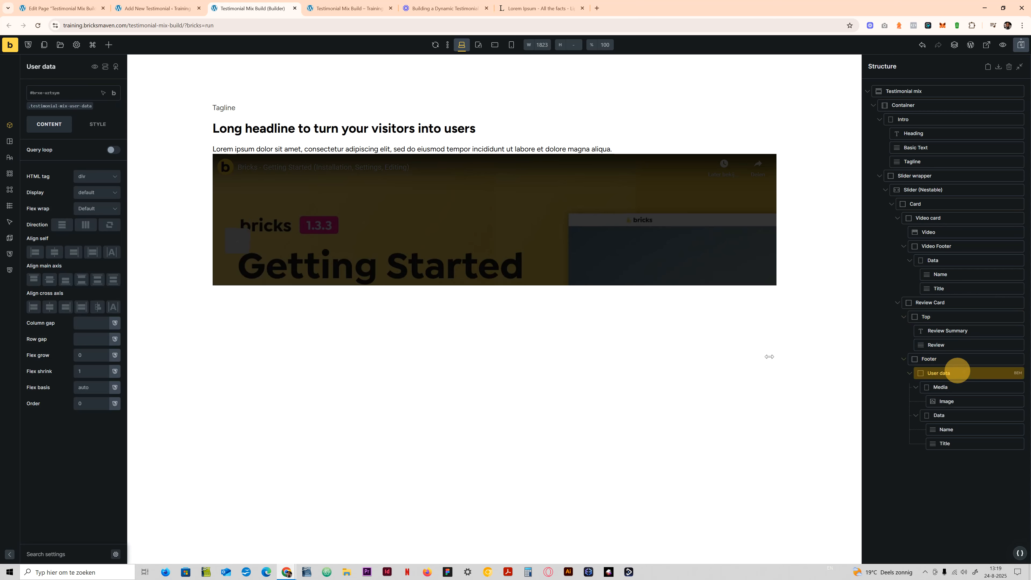
left_click(52, 105)
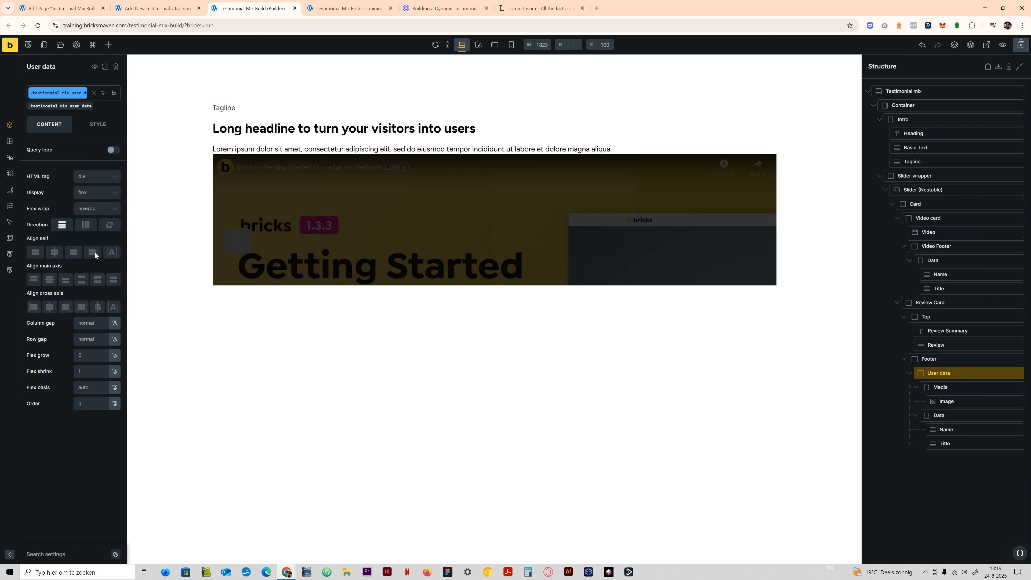
right_click(90, 339)
left_click(45, 221)
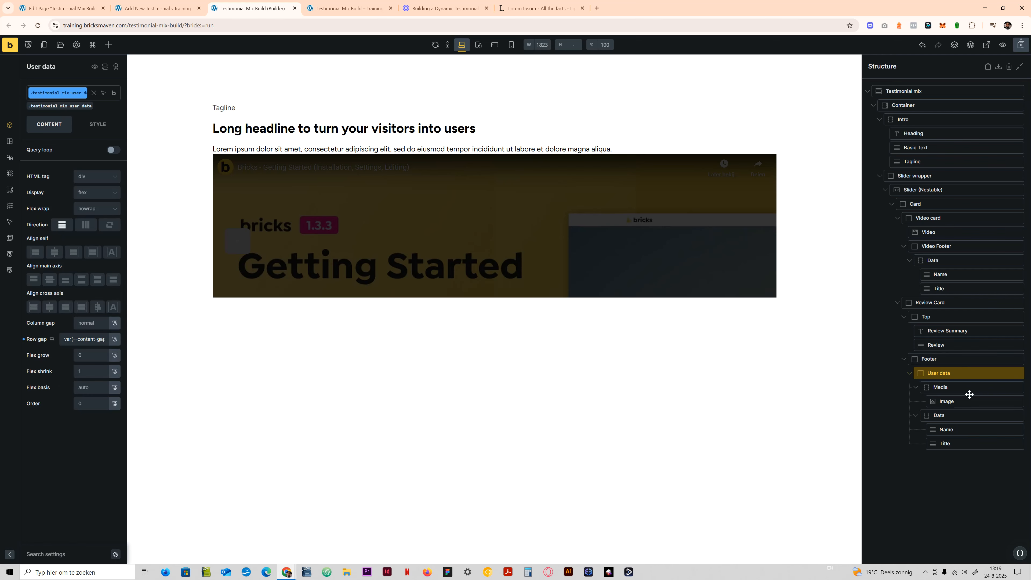
- On the user-data Data class, set display to flex and the row gap to a calc() division of var(--content-gap)
left_click(948, 415)
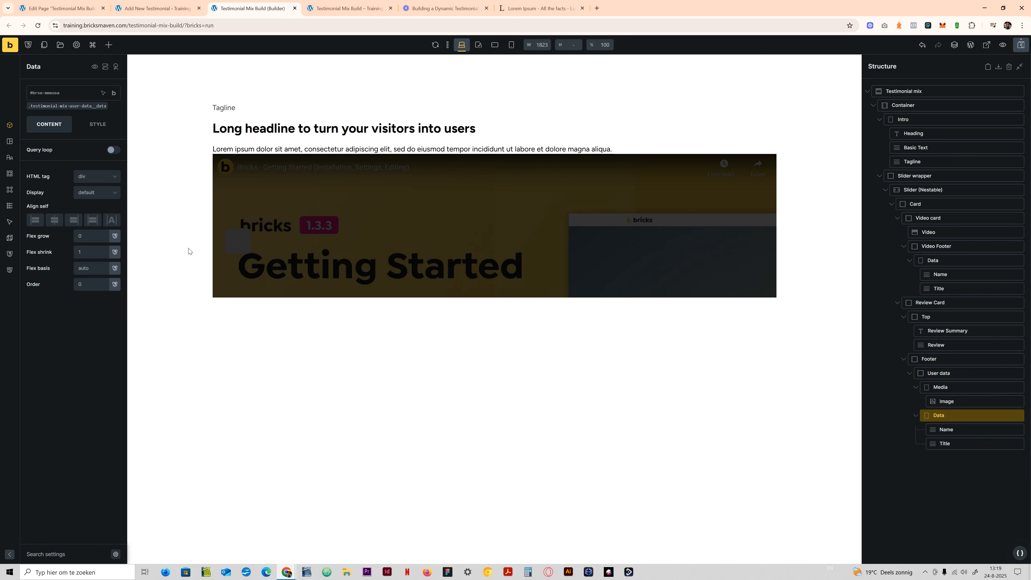
left_click(64, 106)
left_click(97, 192)
left_click(92, 220)
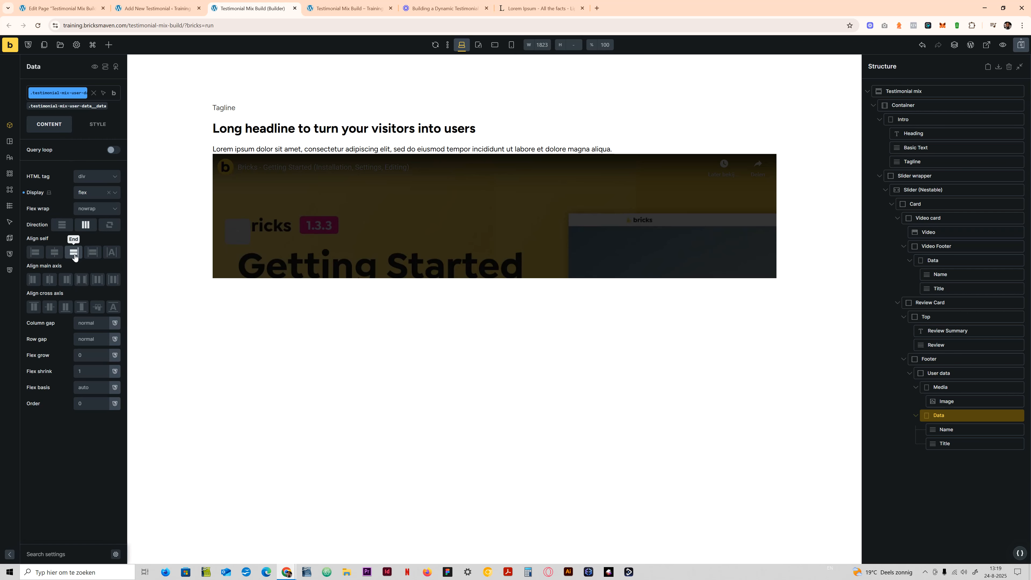
right_click(91, 338)
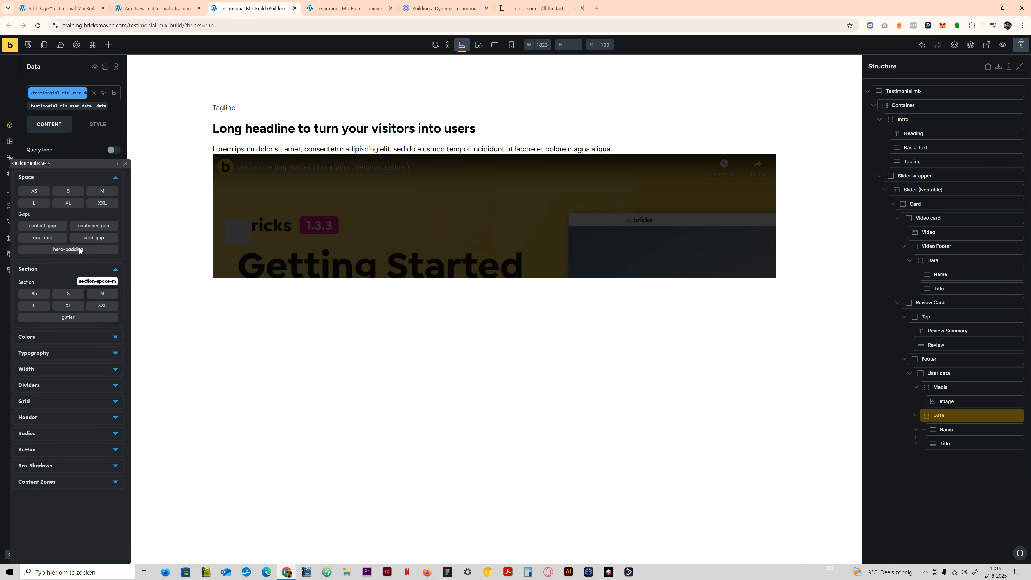
left_click(49, 226)
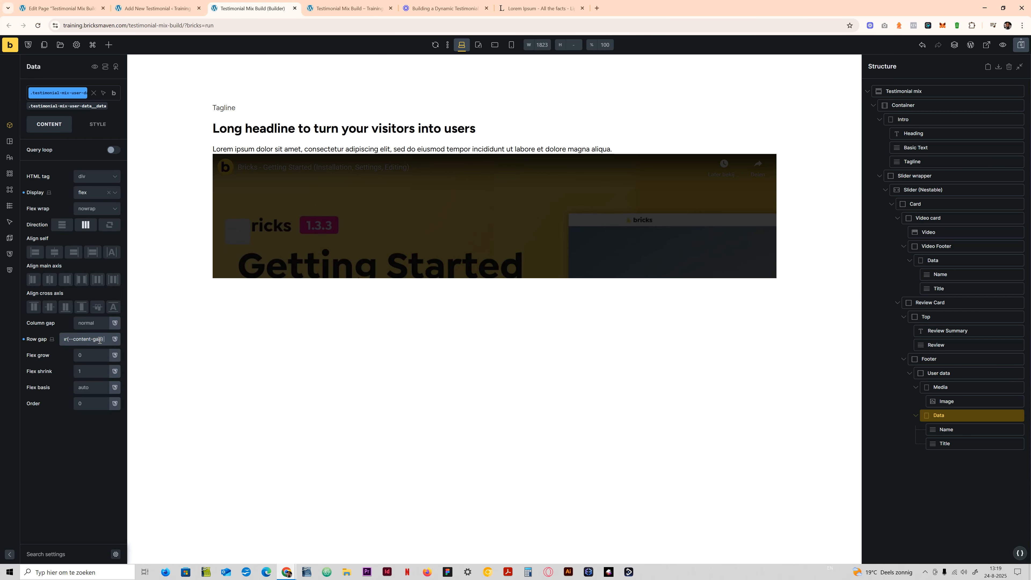
type("/2")
key("Return")
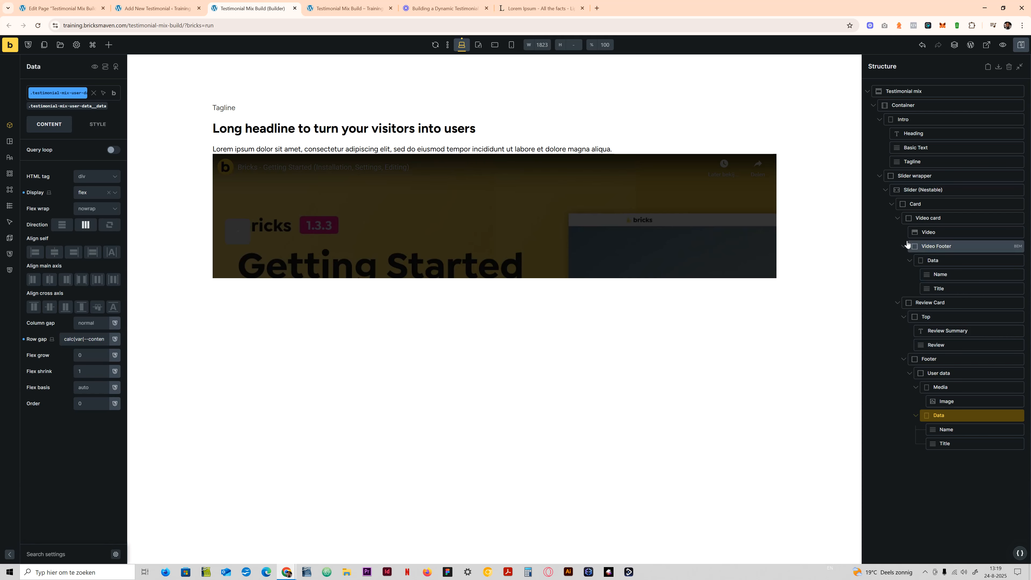
- Collapse the Video card and Review Card in the structure and add a custom attribute to the parent Card's class
left_click(897, 220)
left_click(897, 231)
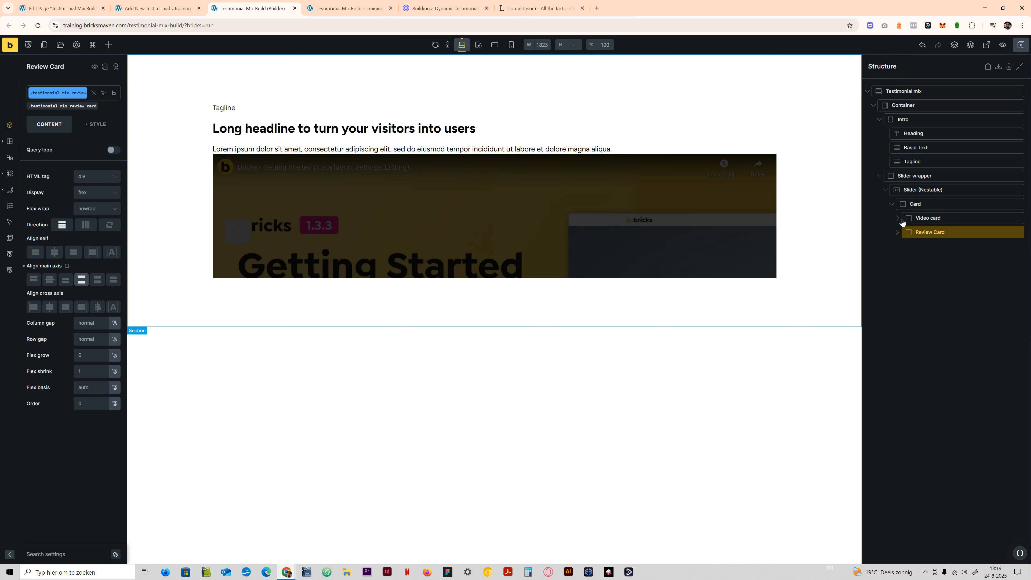
left_click(944, 202)
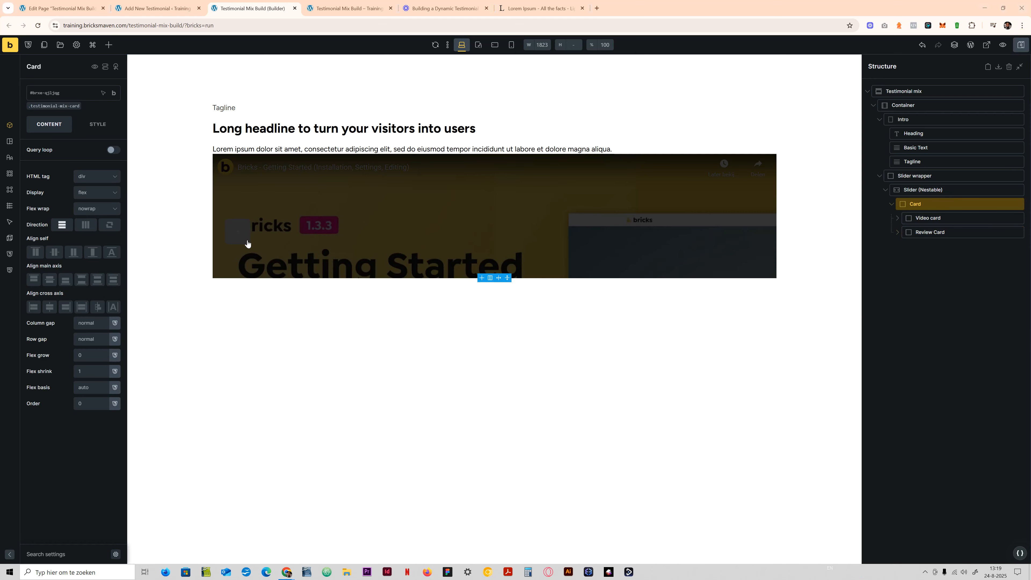
left_click(73, 106)
left_click(92, 126)
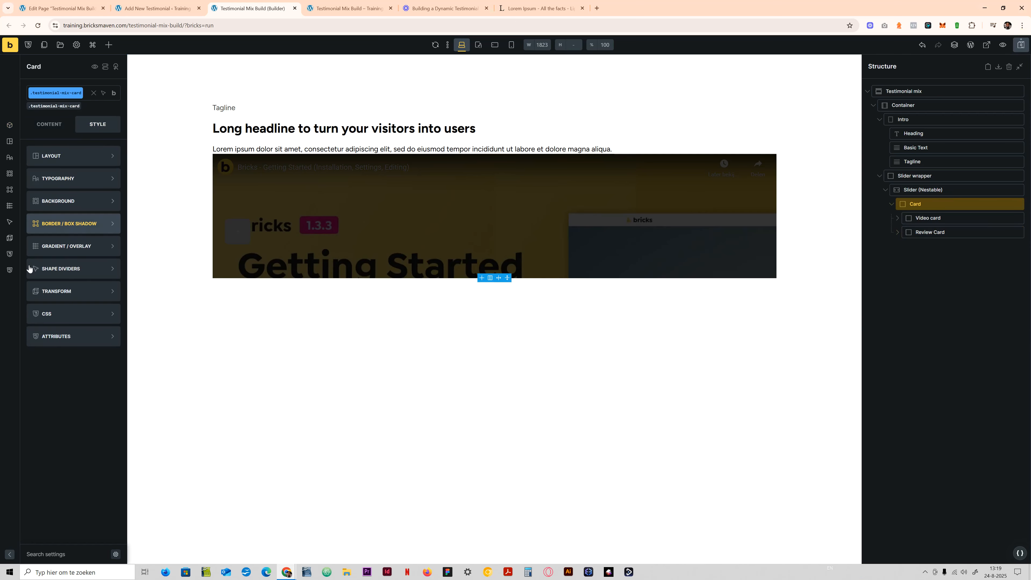
left_click(62, 336)
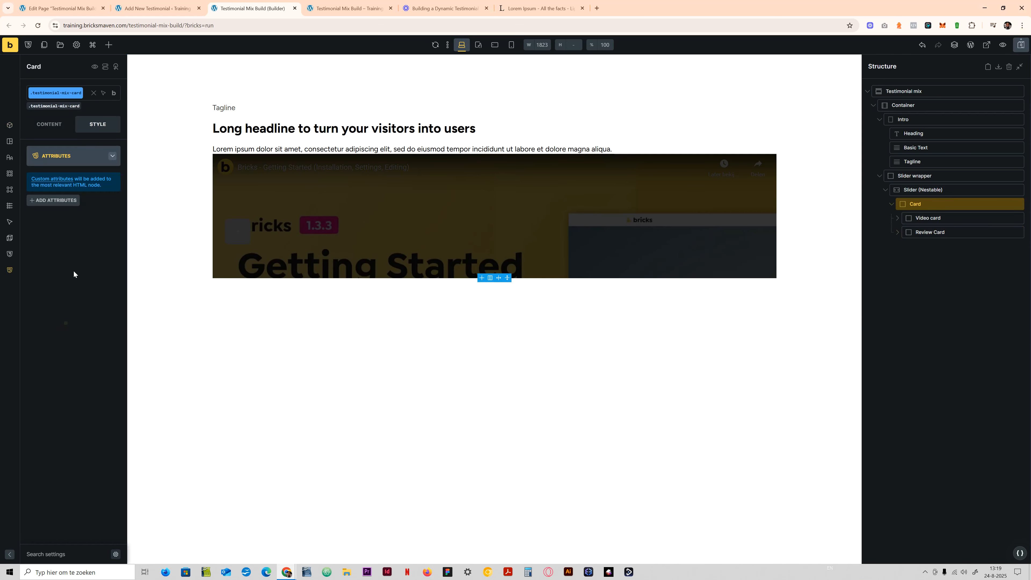
left_click(61, 200)
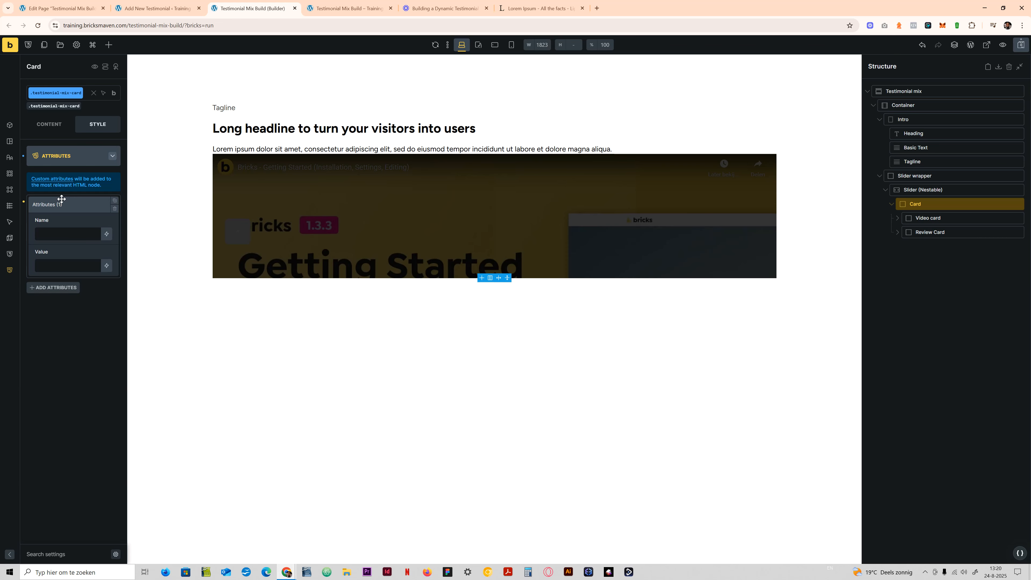
- Name the Card's new attribute data-card-status and enter a Video value for it
left_click(62, 237)
type("data-card-status")
left_click(61, 267)
type("Video-card")
- Change the data-card-status value to Review-card and reopen the attribute to check it
left_click_drag(69, 270, 39, 267)
left_click(52, 264)
type("Review-card")
left_click(77, 157)
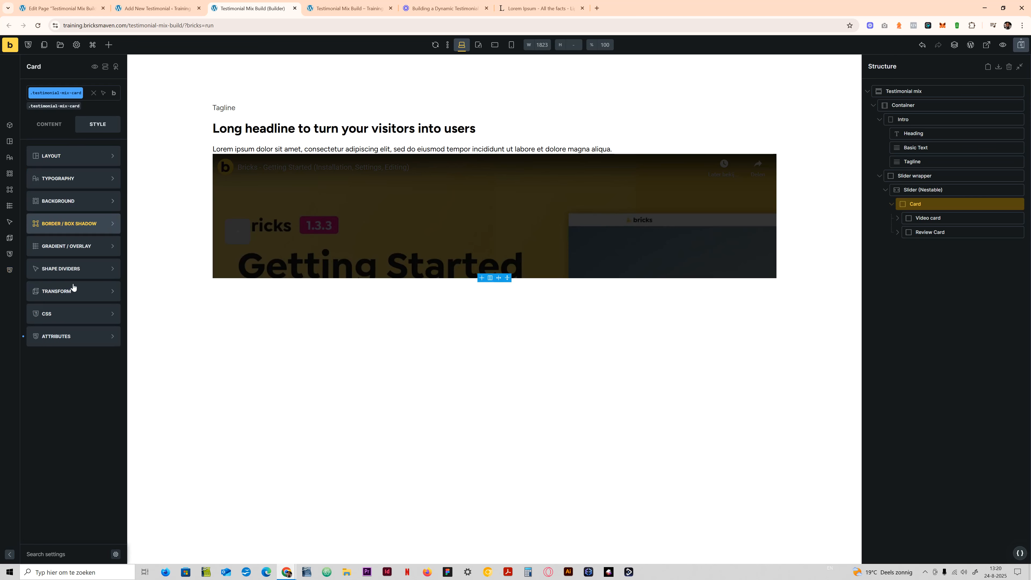
left_click(75, 335)
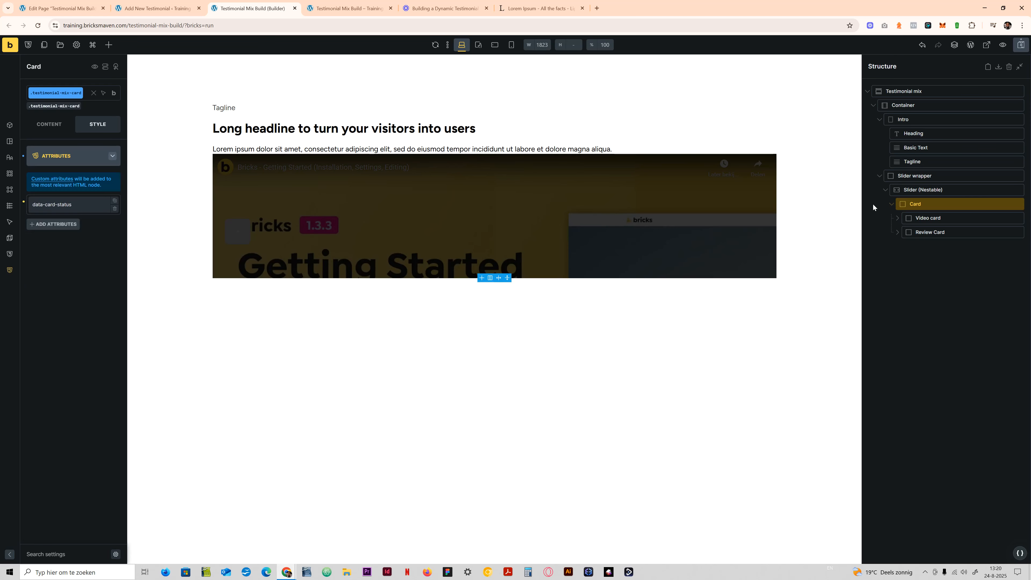
left_click(75, 204)
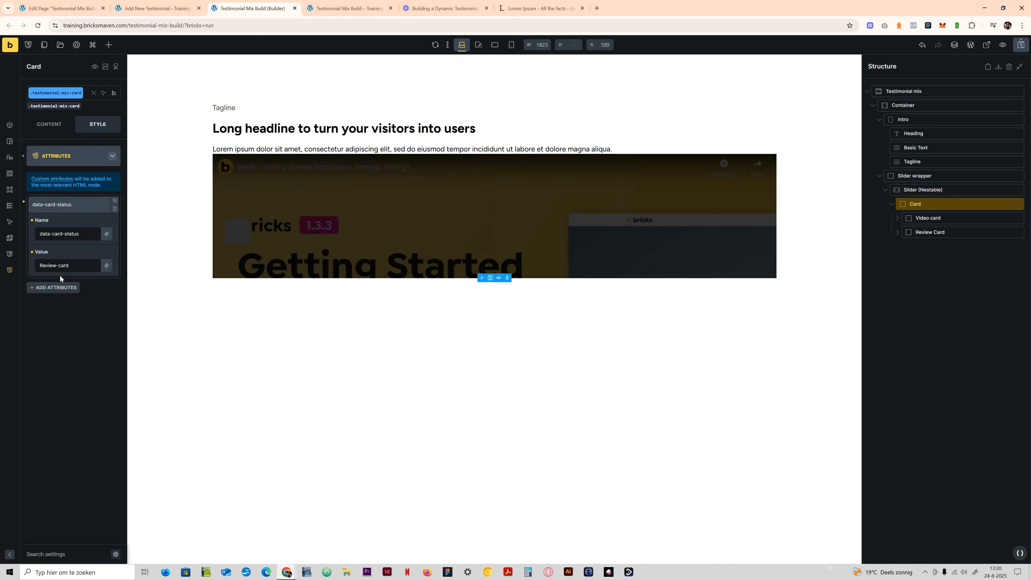
left_click(76, 158)
- Write the selector %root%[data-card-status='Review-card'] in the Card's custom CSS
left_click(51, 309)
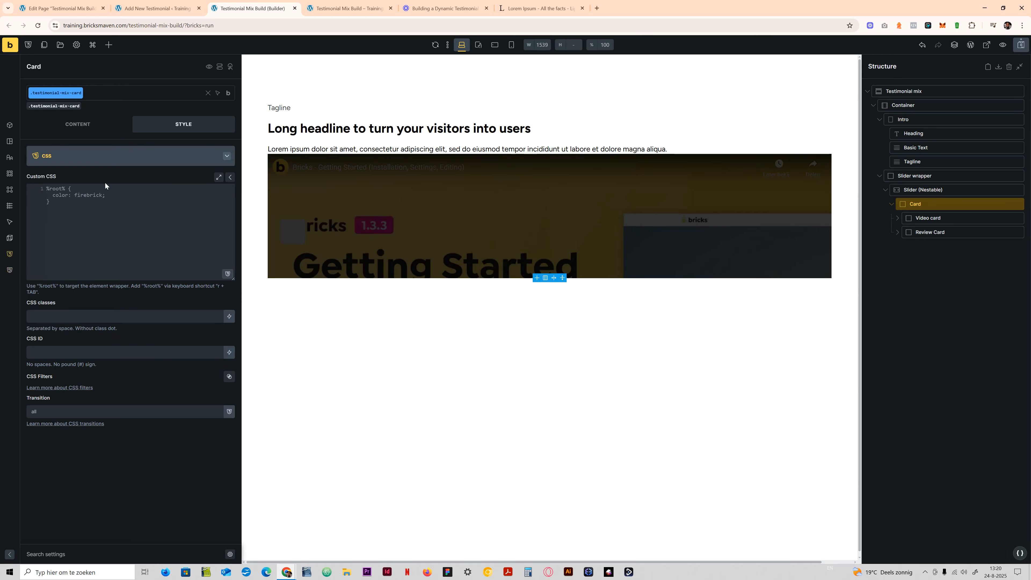
left_click(104, 194)
type("r")
key("Tab")
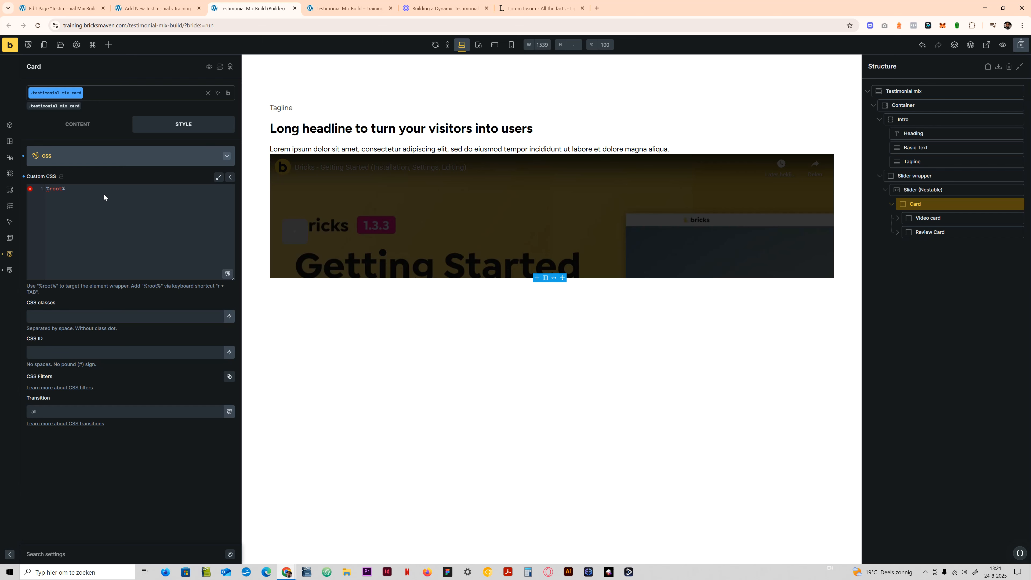
type("{}")
key("BackSpace")
key("BackSpace")
type("[]")
type("eview-card']")
- Copy the Video card's class name and append .testimonial-mix-video-card to the Review-card selector in the Card's custom CSS
left_click(933, 217)
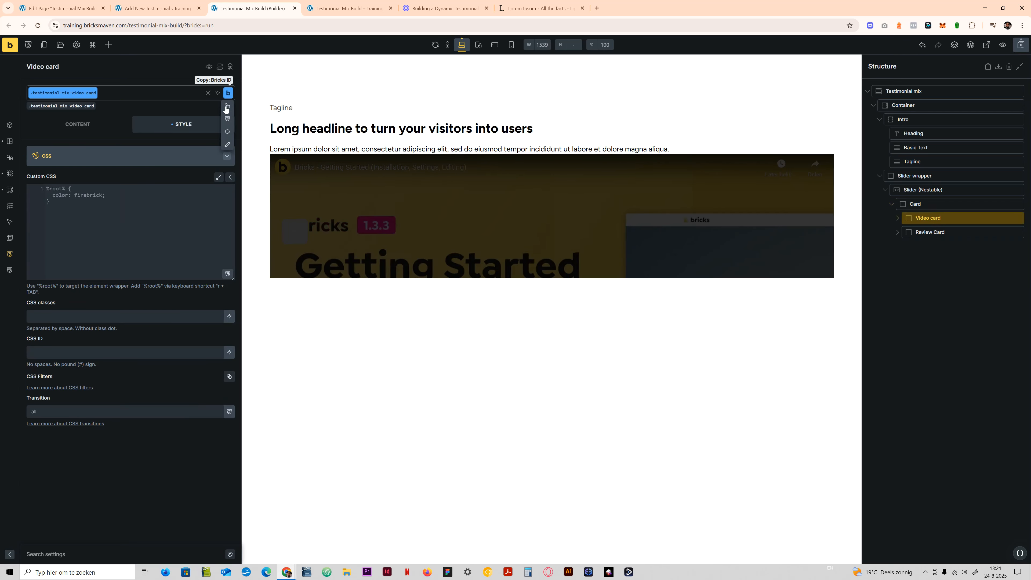
left_click(137, 94)
key("ctrl+a")
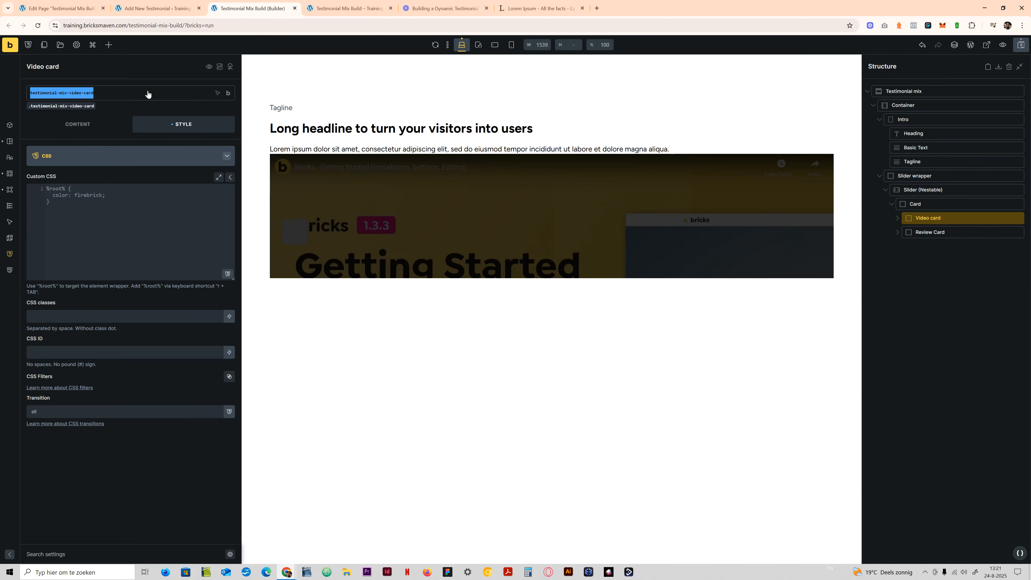
left_click(190, 191)
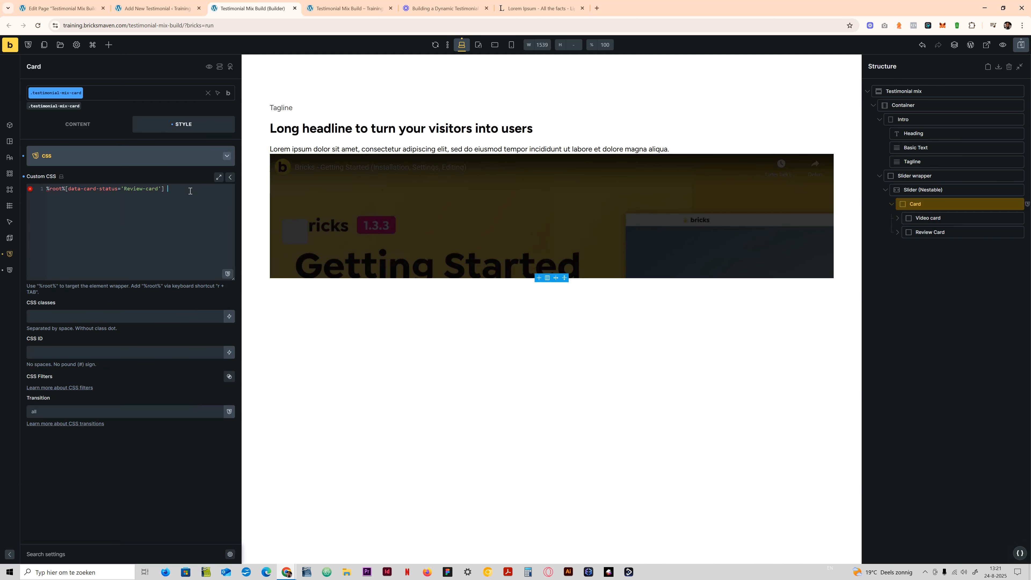
type(".")
key("ctrl+v")
- Complete the Review-card rule with the declaration display: none for the video card
type("{   ")
type("di")
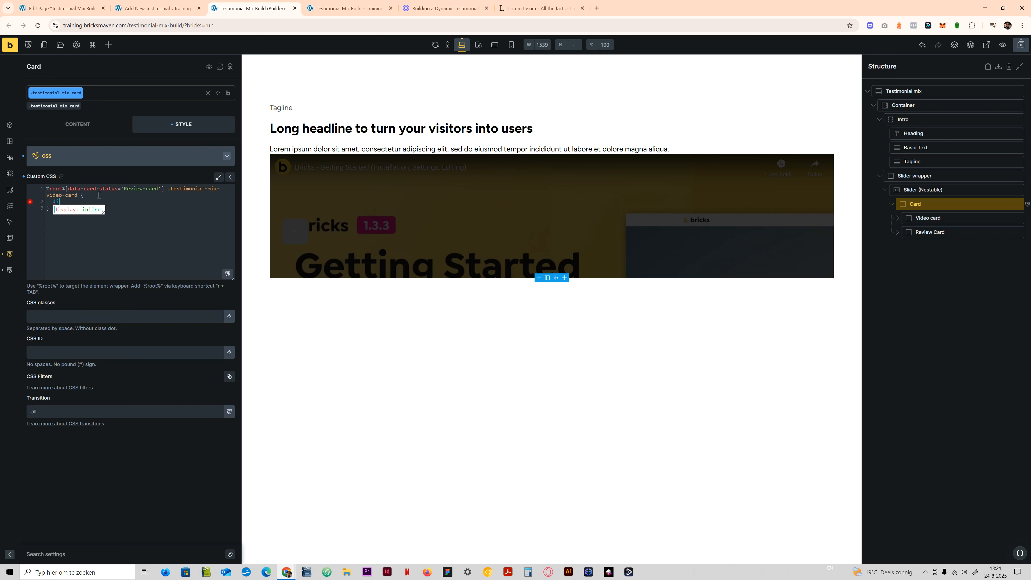
type("splay: none")
key("Tab")
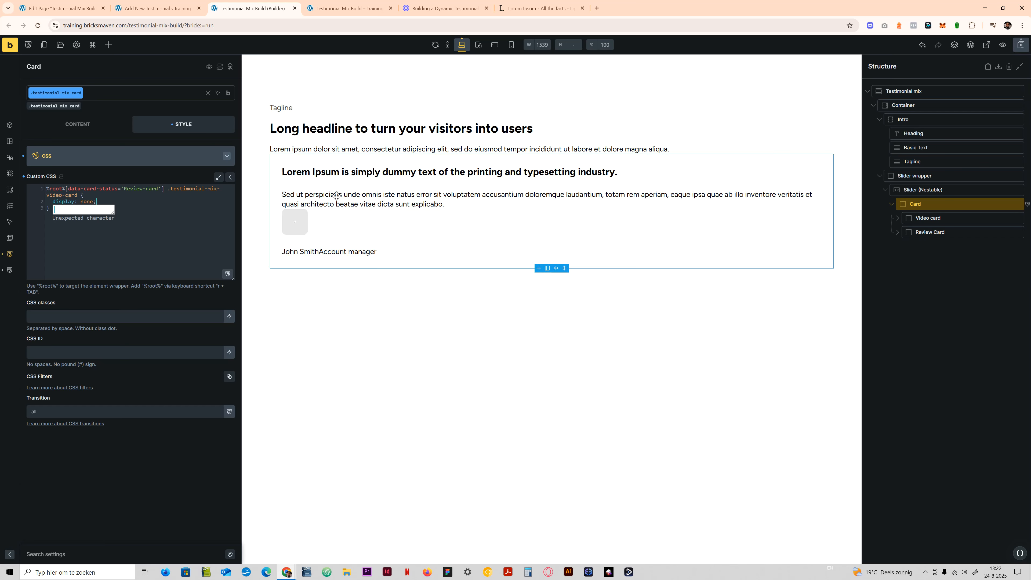
- Duplicate the whole Review-card rule below itself in the Card's custom CSS
left_click(75, 195)
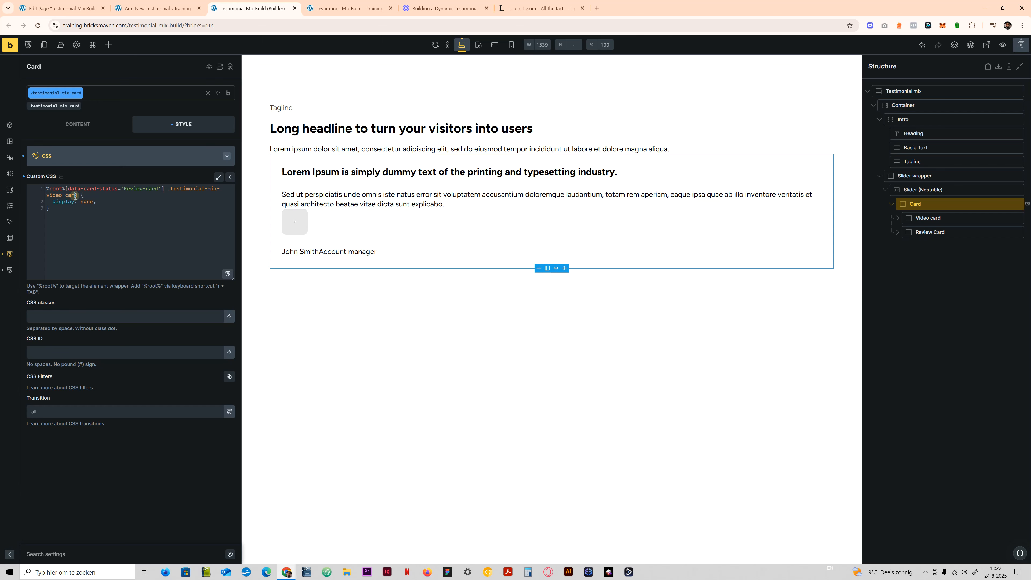
left_click_drag(50, 214, 44, 187)
key("ctrl+c")
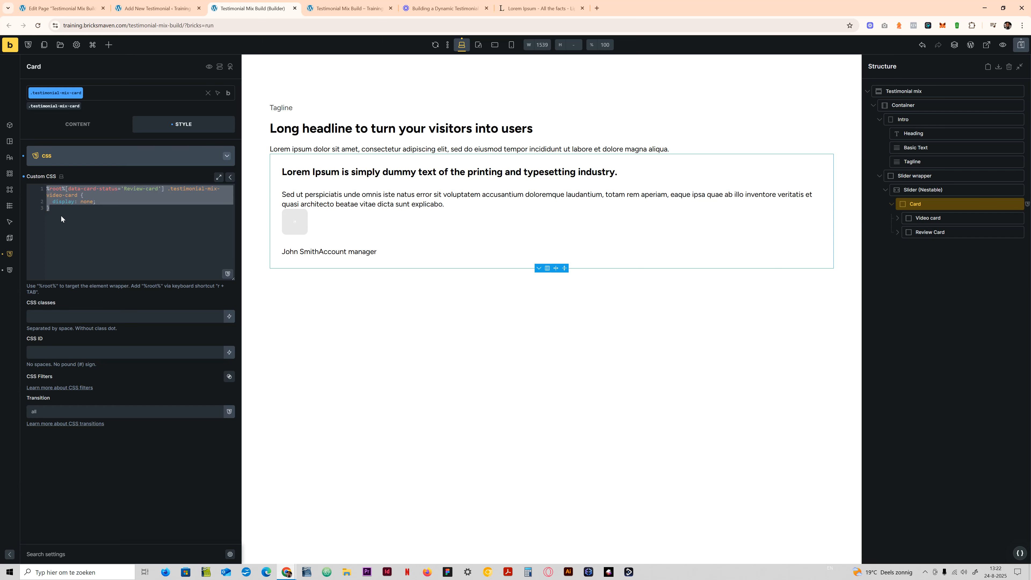
left_click(72, 214)
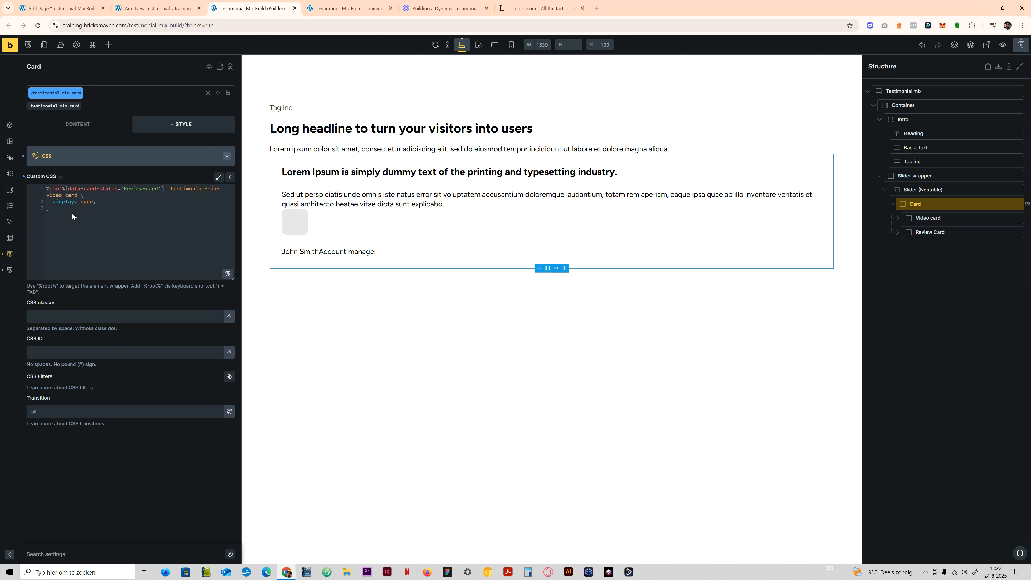
key("ctrl+v")
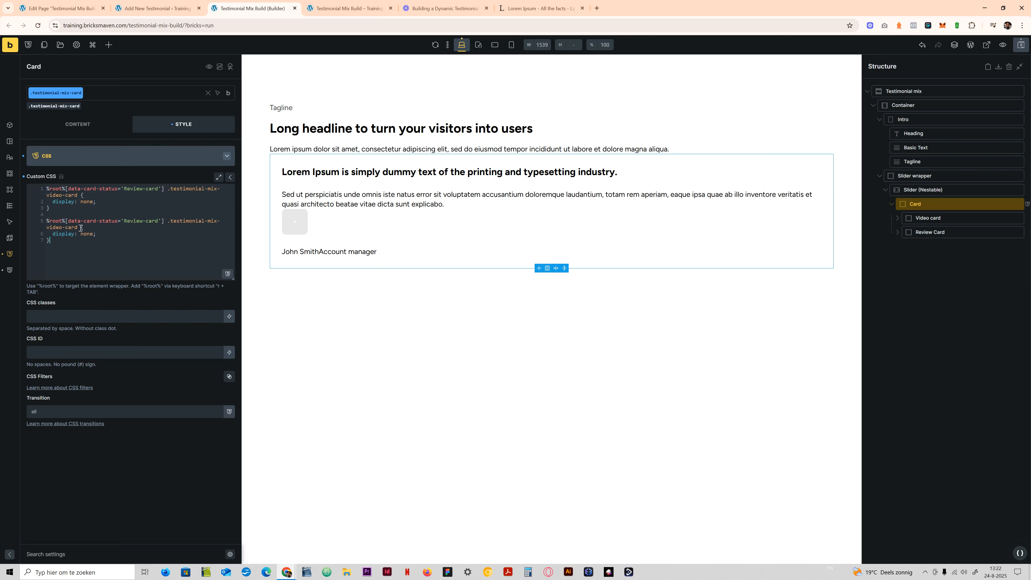
- Change the duplicated rule to data-card-status='Video-card' and make it target .testimonial-mix-review-card
left_click(115, 215)
left_click(137, 220)
left_click_drag(143, 221, 124, 222)
type("Video")
left_click_drag(62, 227, 46, 227)
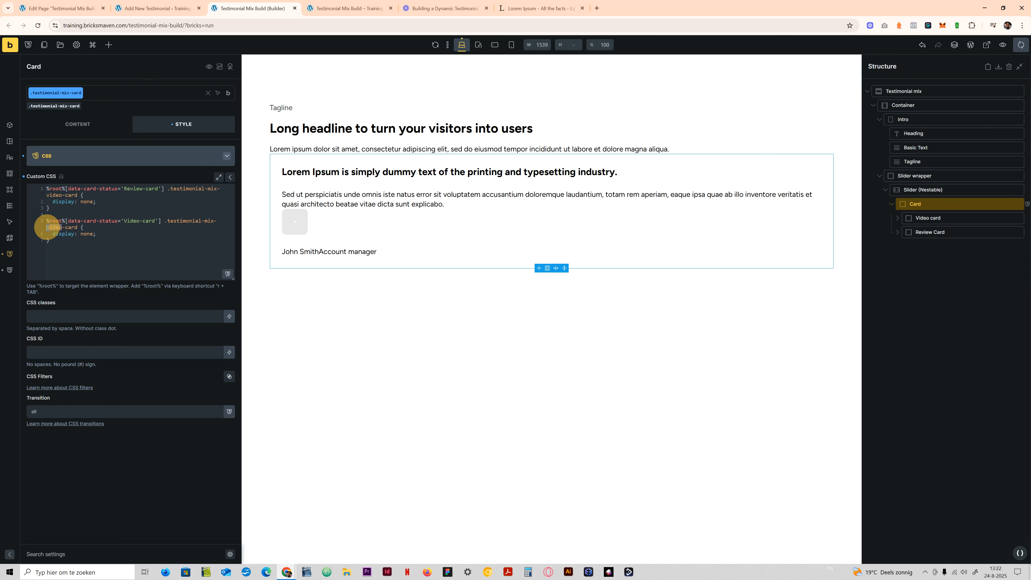
type("review")
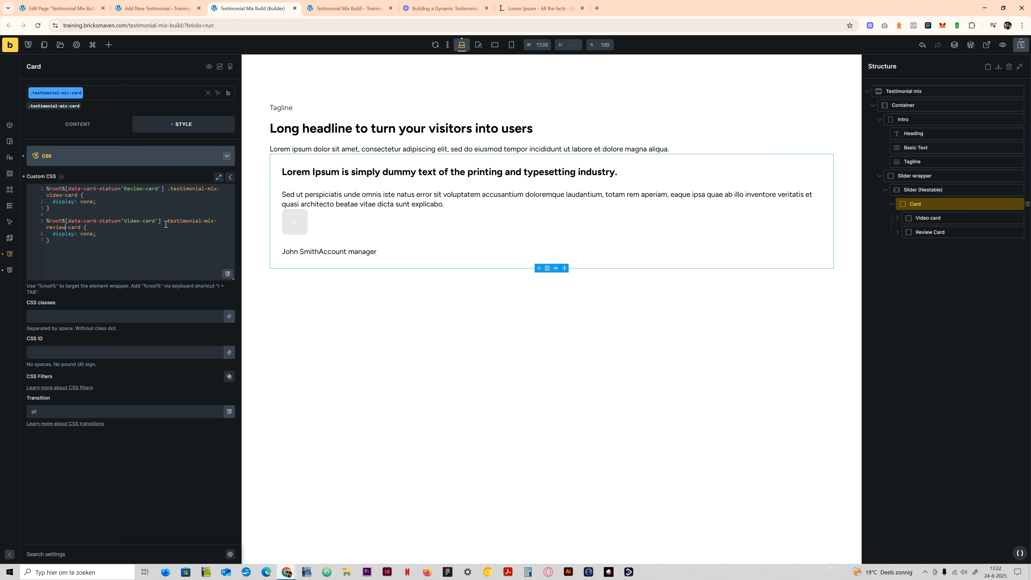
- Set the value of the Card's data-card-status attribute to Video-card
left_click(83, 157)
left_click(76, 339)
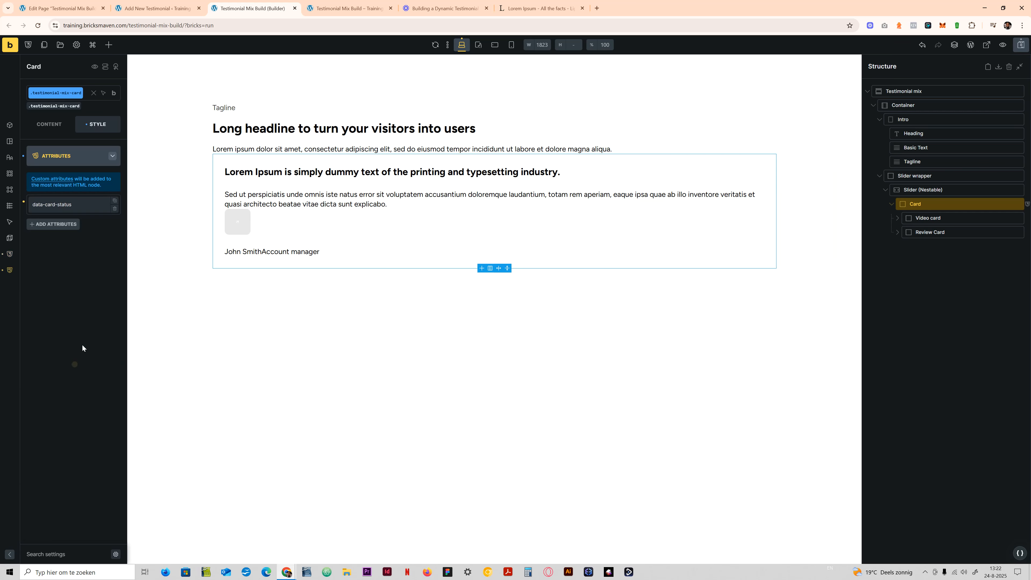
left_click(75, 205)
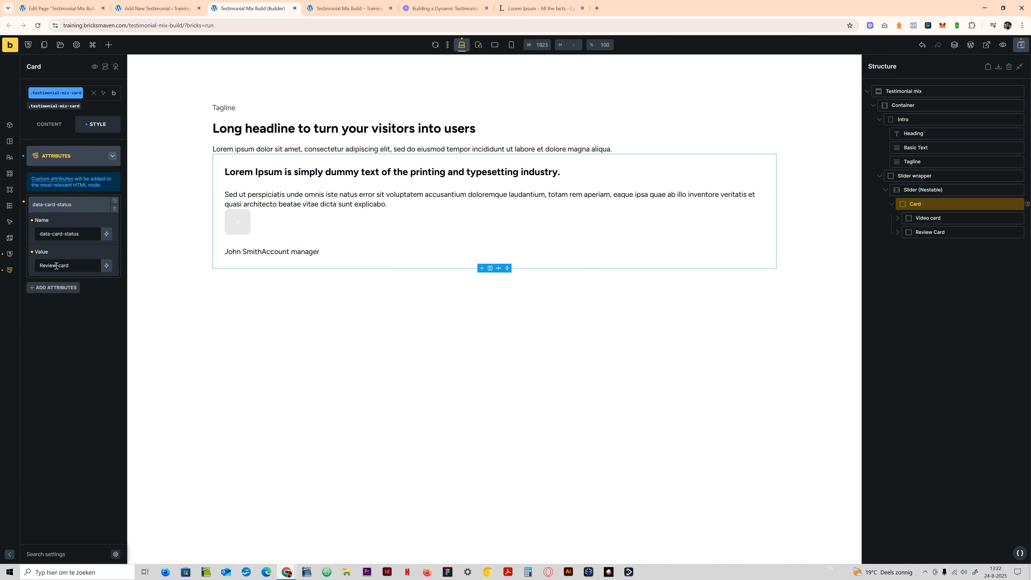
double_click(37, 266)
type("Video")
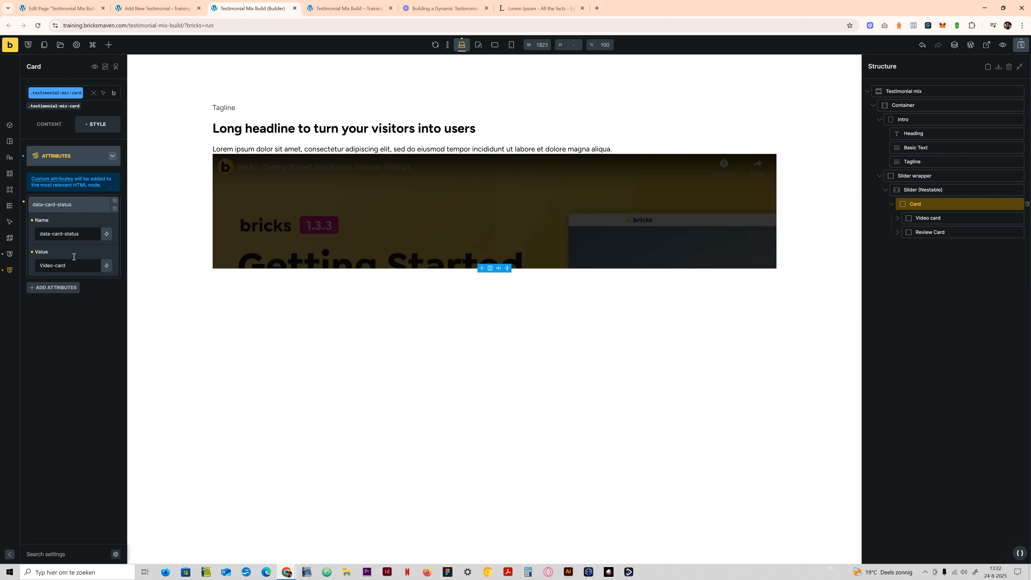
- Add the comment /* Video Card */ above the Video-card rule in the Card's custom CSS
left_click(77, 165)
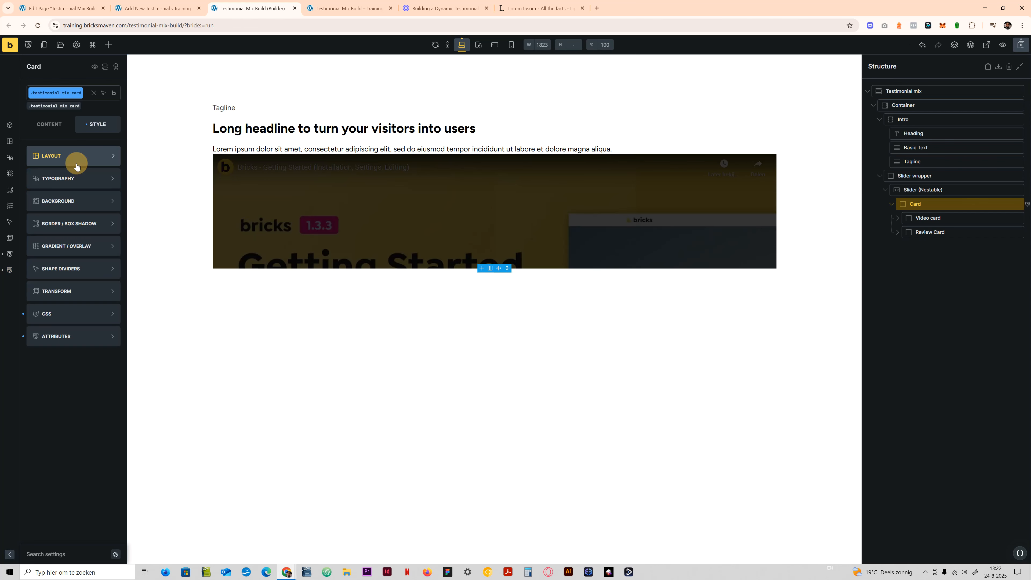
left_click(79, 318)
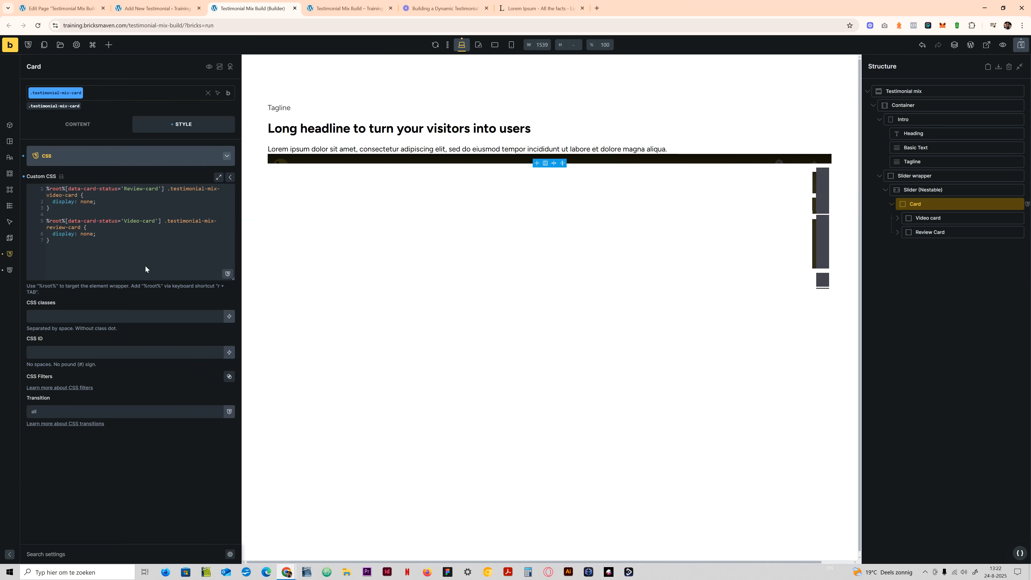
left_click(72, 213)
key("Return")
key("Return")
type("?")
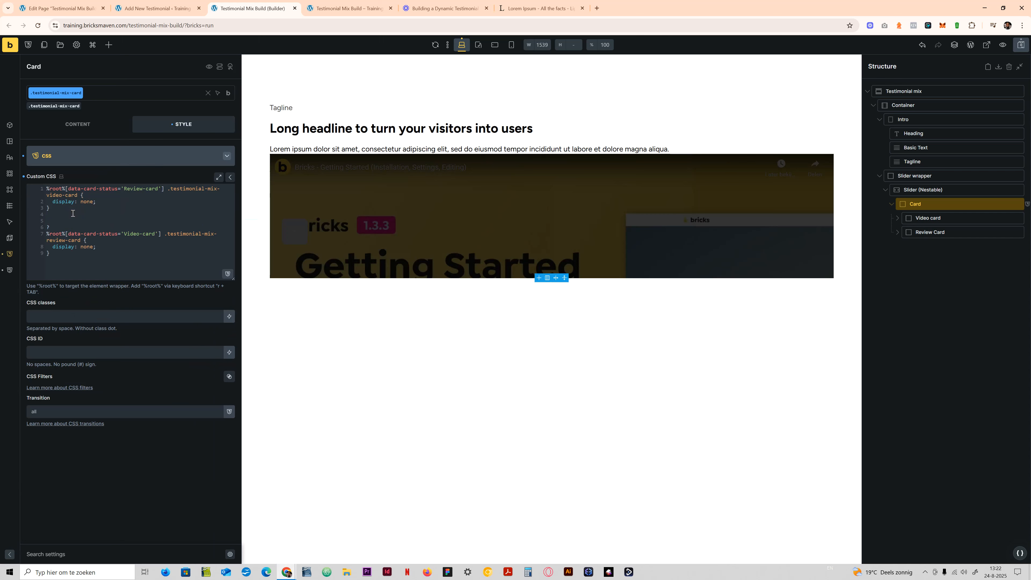
type("/**")
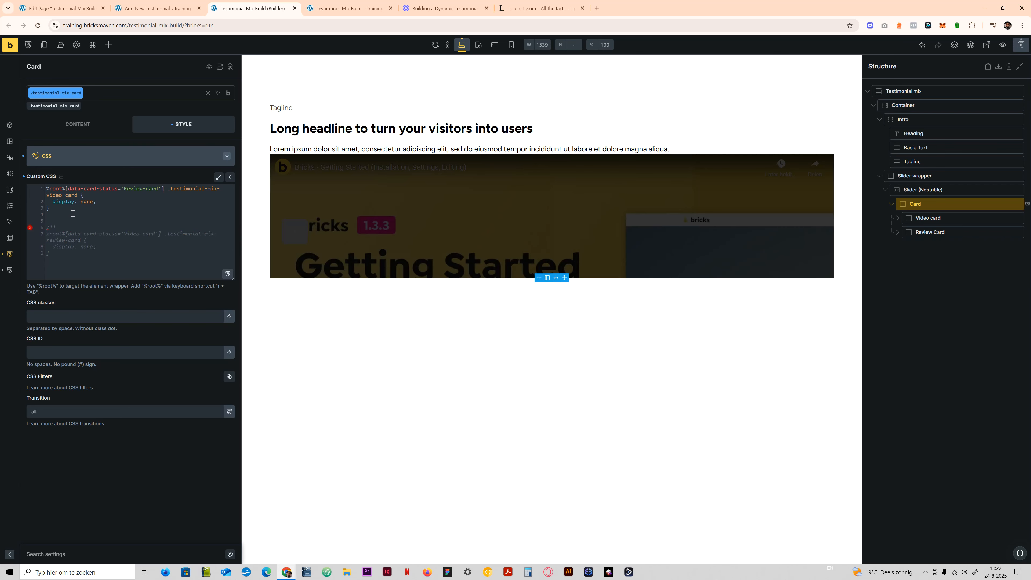
type("/")
type("  V")
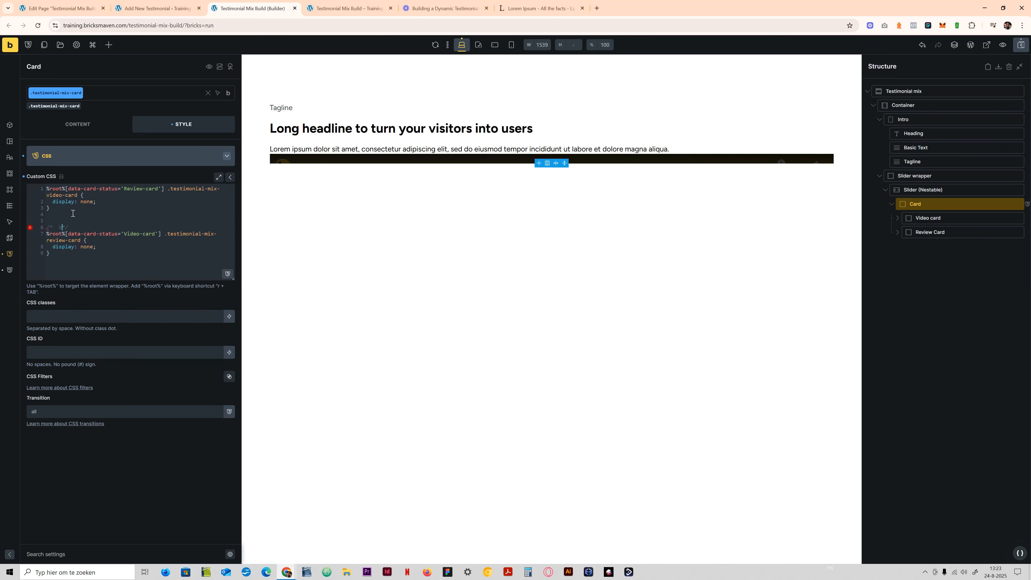
type("ideo Card")
- Copy the Video Card comment above the Review-card rule and change its text to Review Card
left_click_drag(101, 227, 31, 231)
key("ctrl+c")
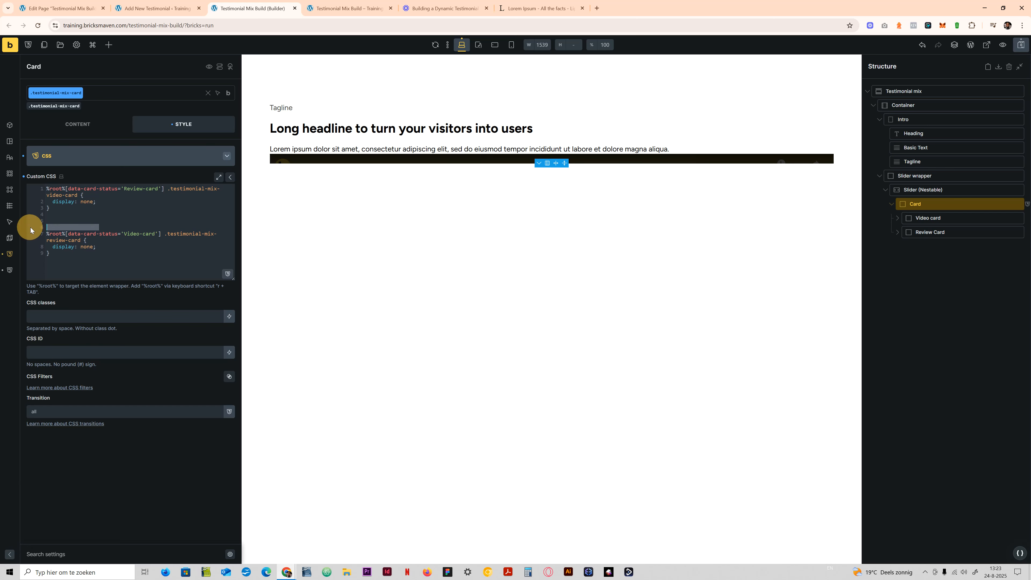
left_click(70, 188)
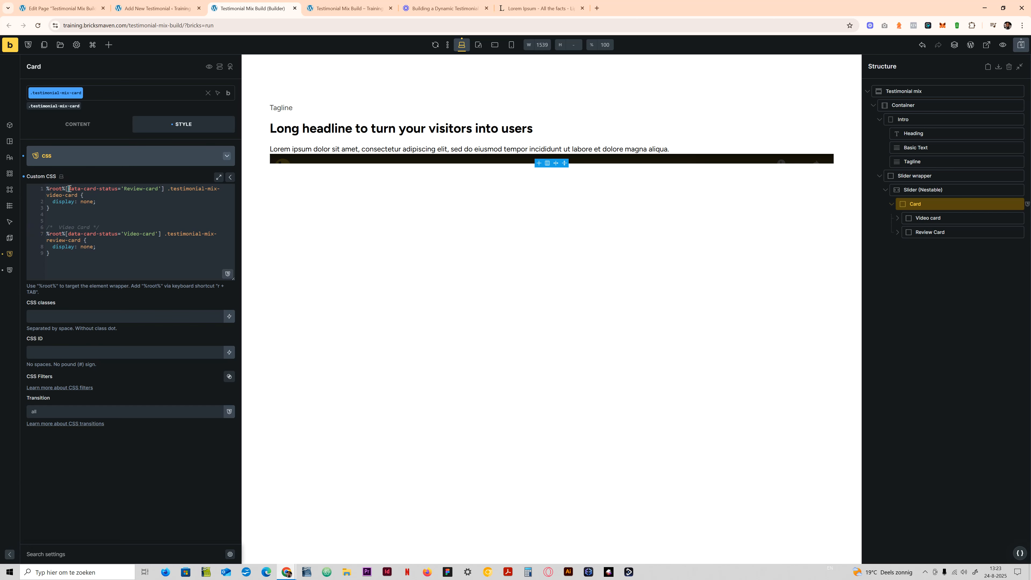
key("Return")
key("Up")
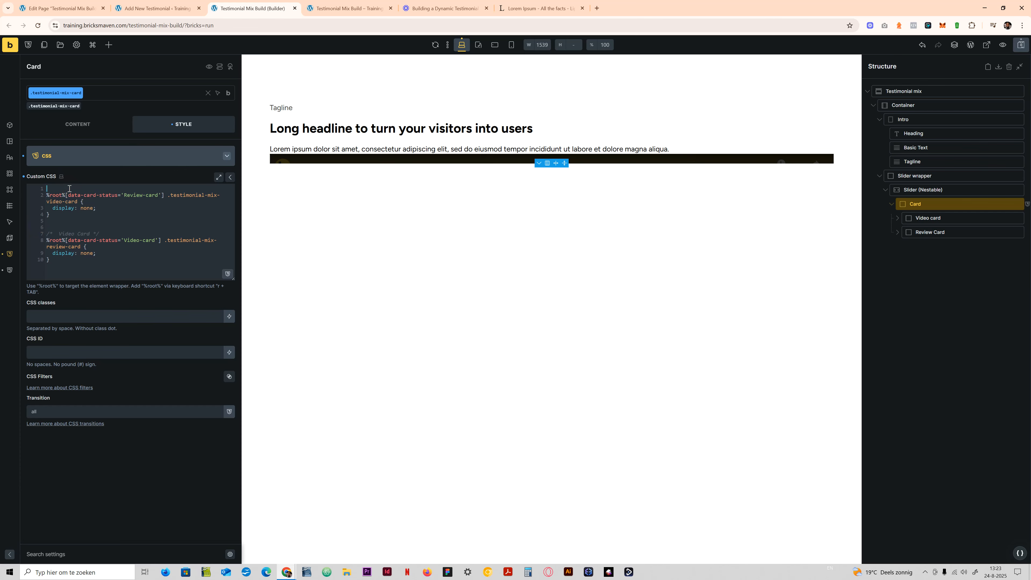
key("ctrl+v")
double_click(60, 188)
type("Review")
- Duplicate the Video-card rule below itself and make the copy target .testimonial-mix-video-card
left_click(62, 259)
left_click_drag(54, 260, 48, 240)
key("ctrl+c")
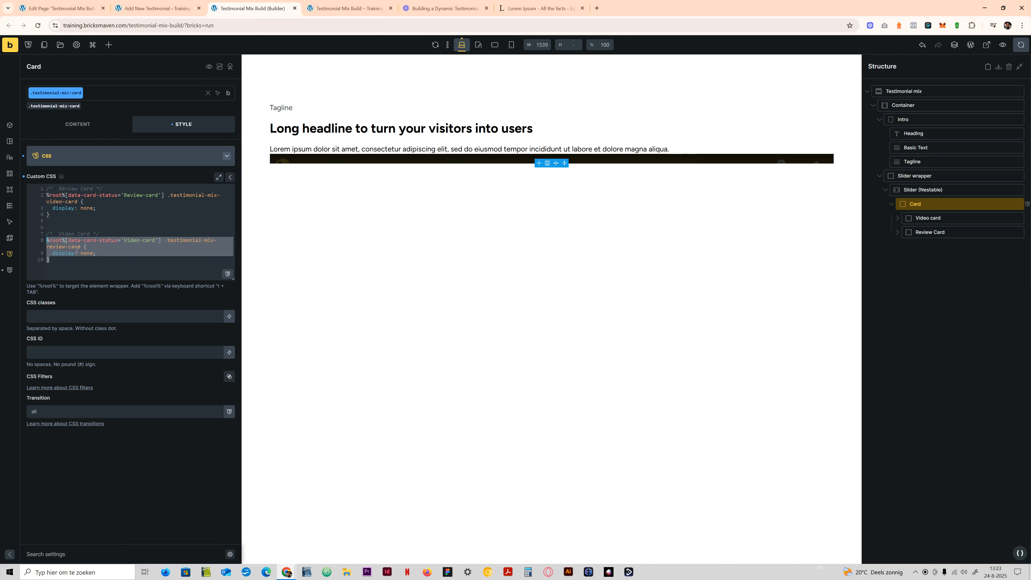
left_click(71, 259)
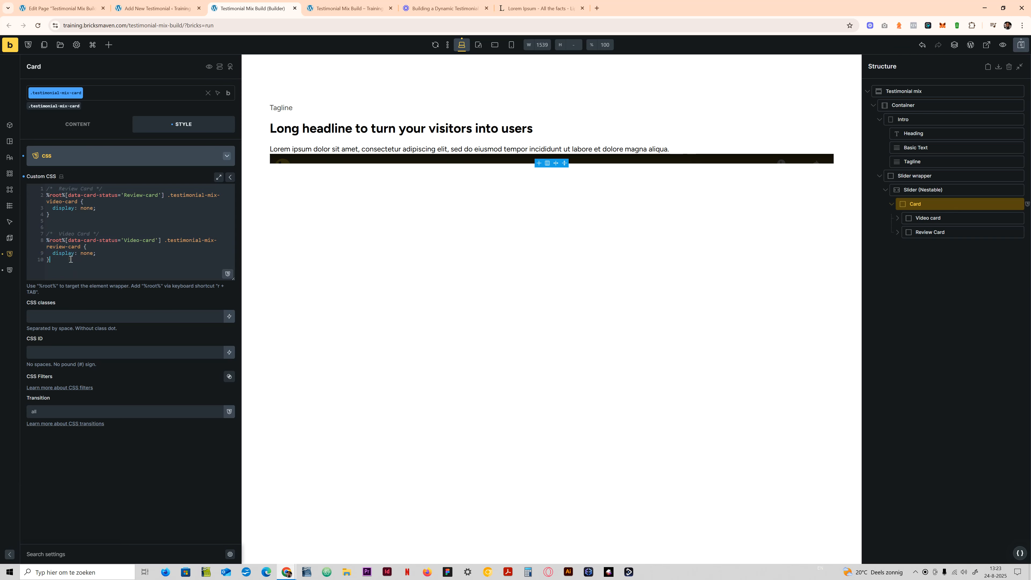
key("ctrl+v")
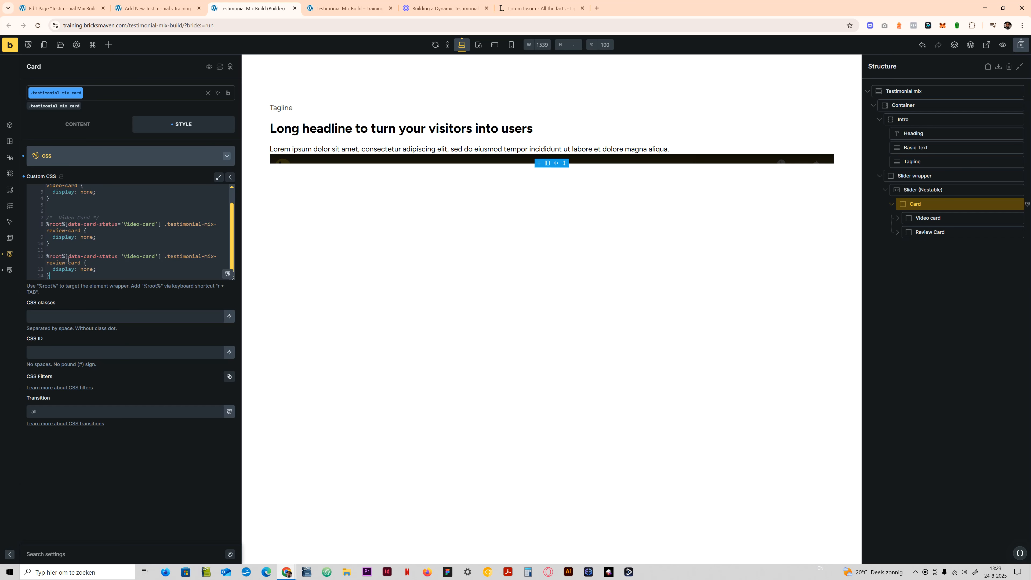
left_click_drag(64, 263, 45, 265)
type("video")
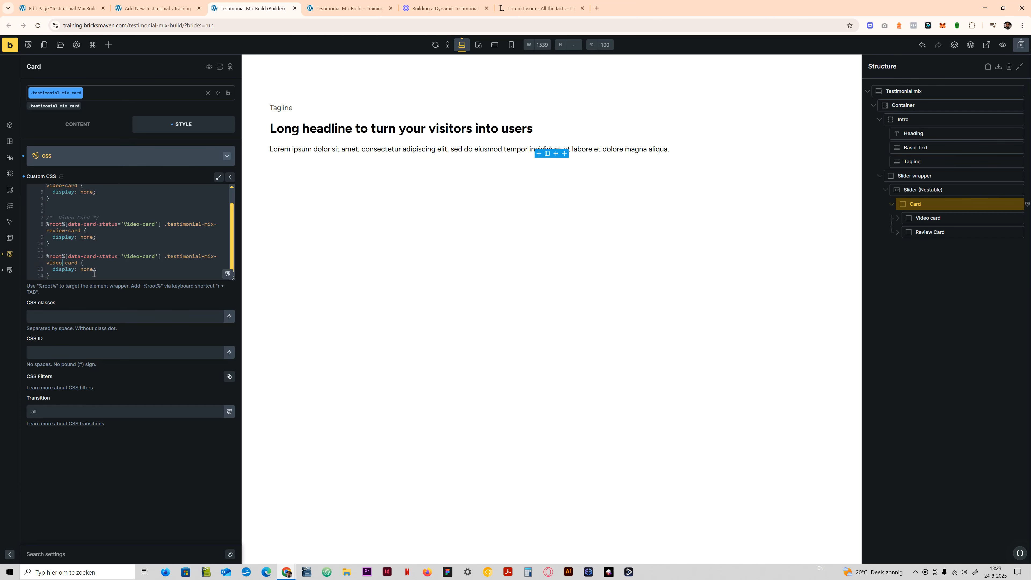
- Replace the new video-card rule's display declaration with min-height: var(--width-l);
left_click_drag(96, 269, 53, 271)
type("h")
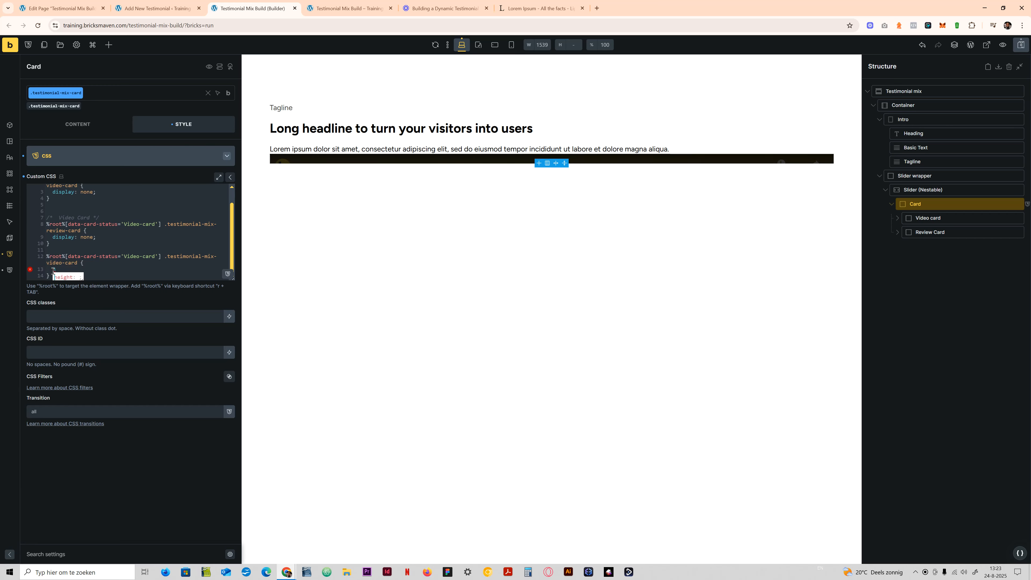
key("BackSpace")
type("min-height: ")
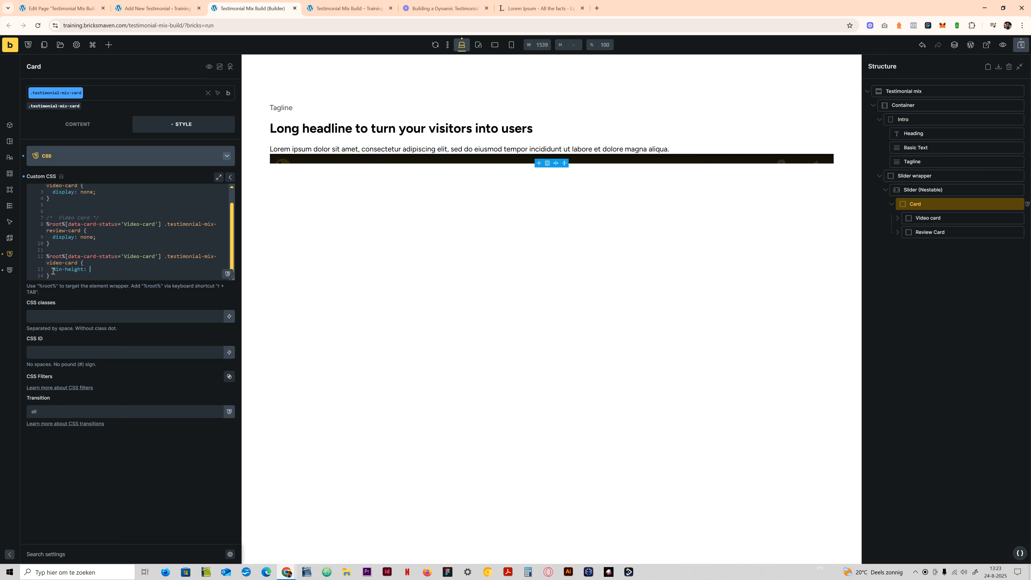
type("var(--width-l);")
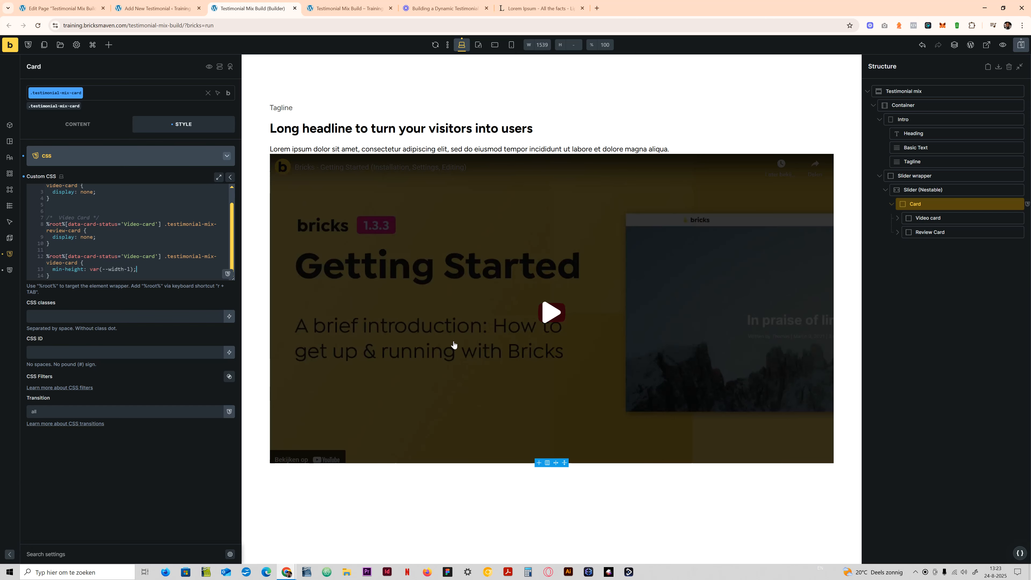
left_click(127, 269)
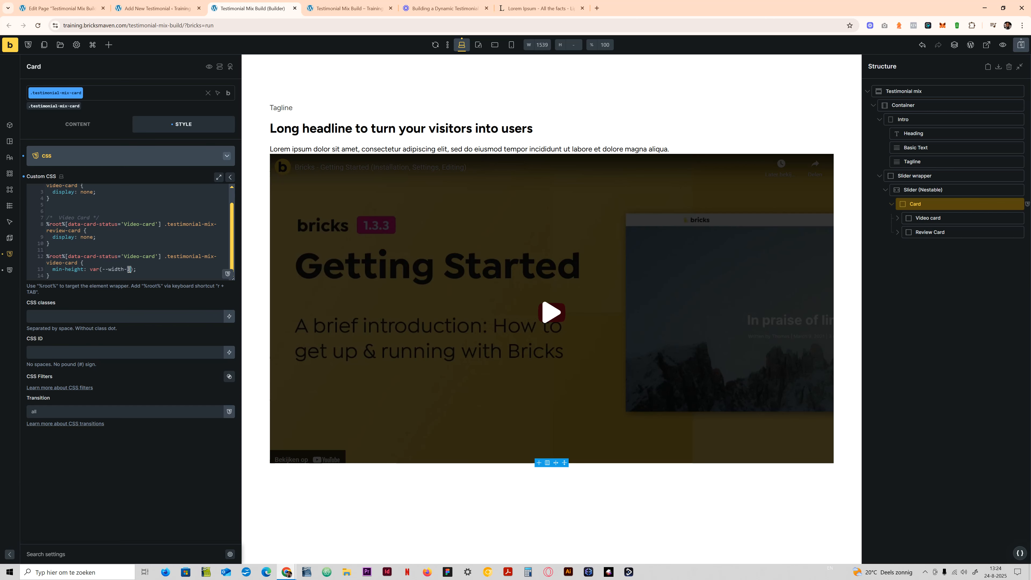
left_click(147, 267)
left_click_drag(55, 275, 47, 256)
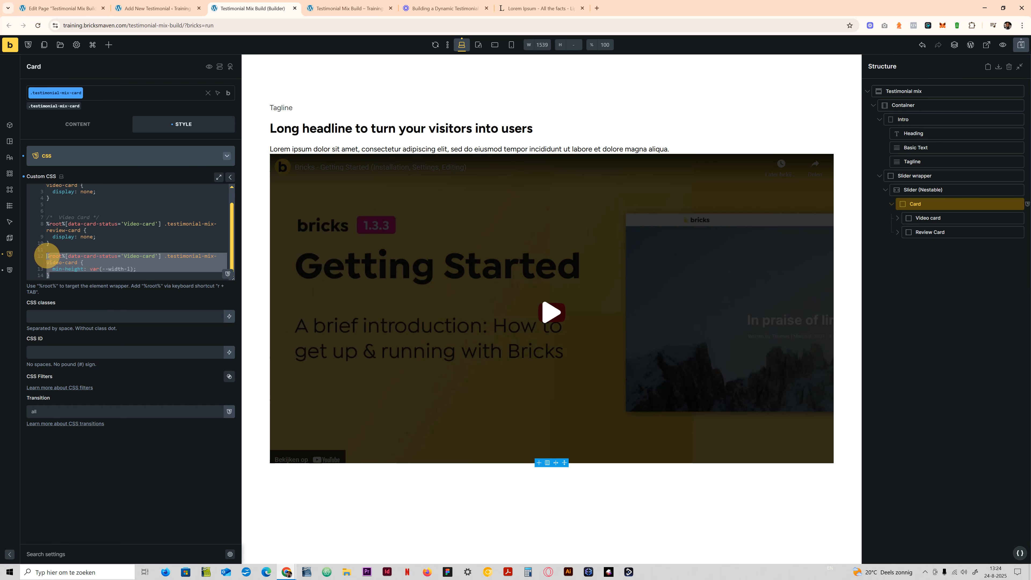
left_click(66, 278)
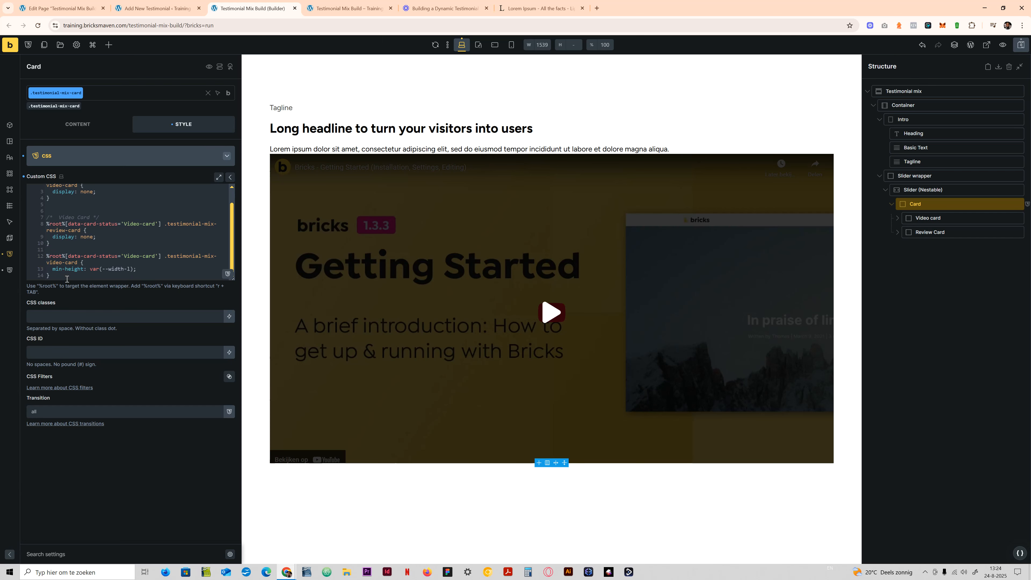
key("Return")
key("Return")
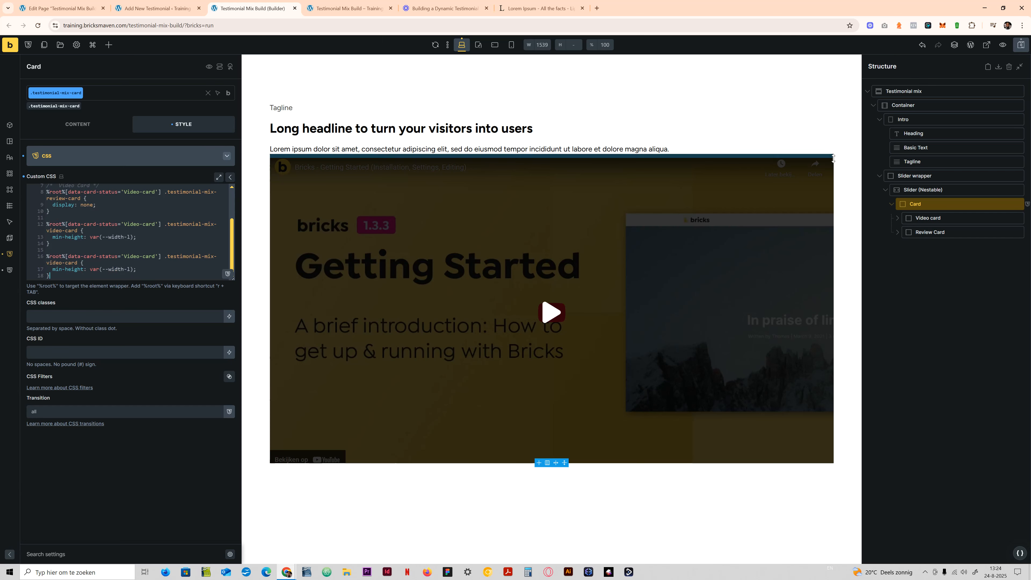
left_click(897, 219)
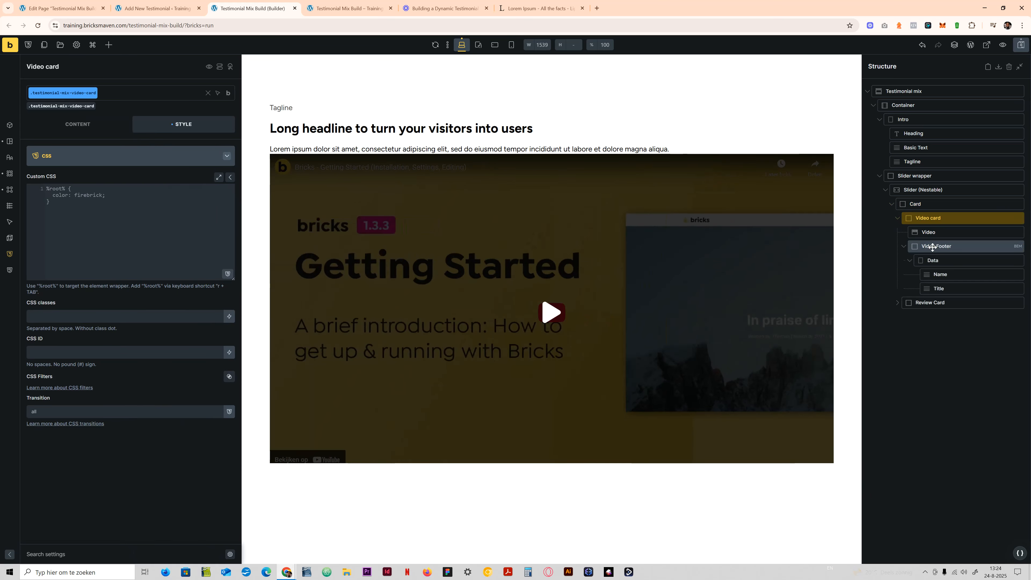
left_click(932, 246)
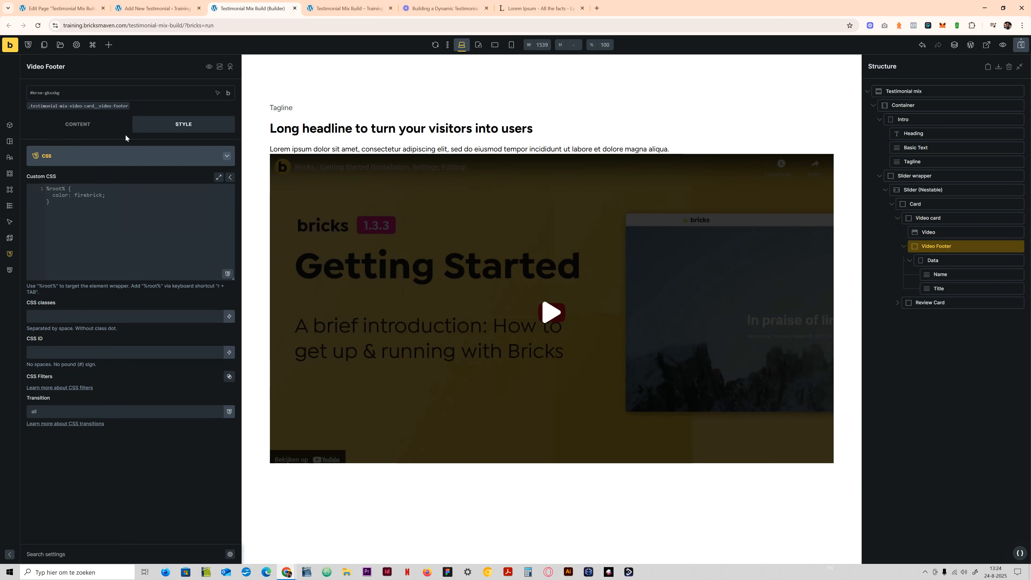
left_click(81, 107)
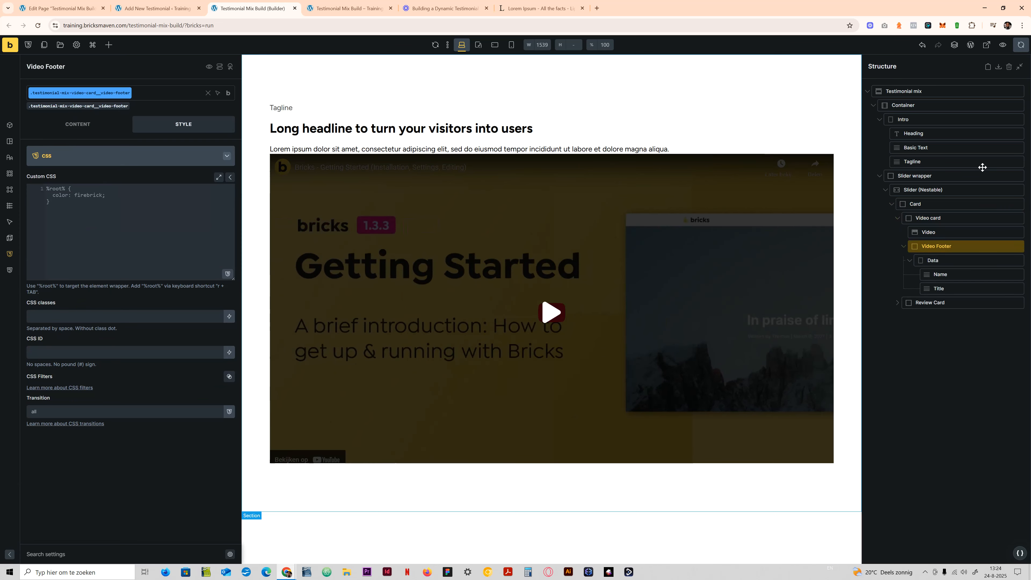
left_click(933, 203)
scroll(105, 254, "down", 1)
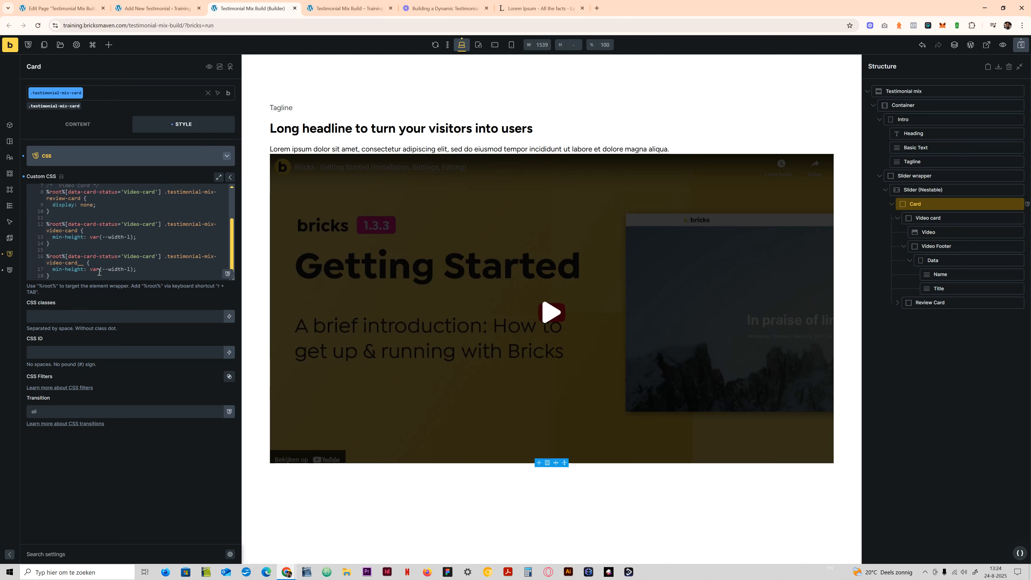
key("BackSpace")
key("BackSpace")
left_click_drag(52, 279, 37, 255)
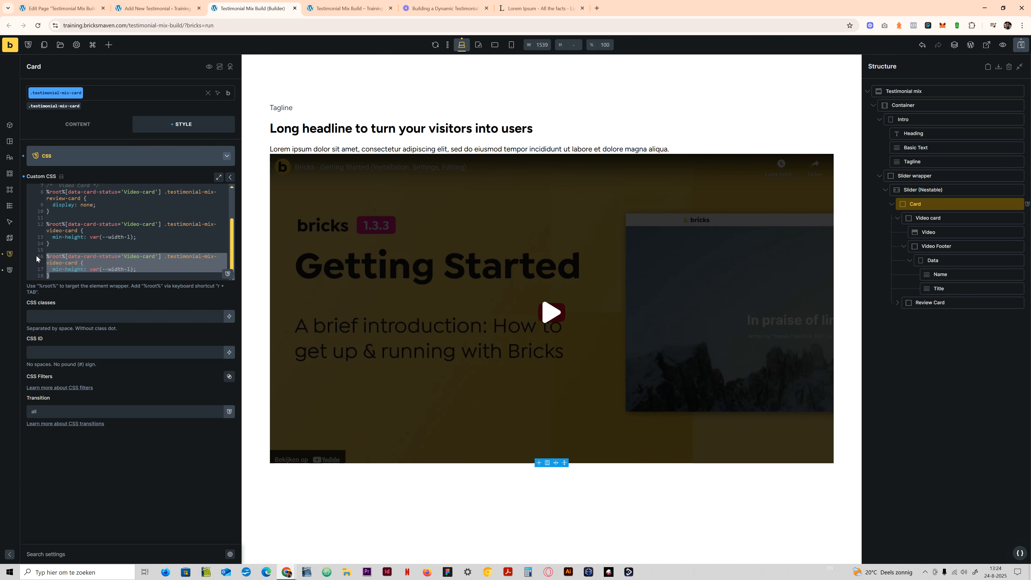
key("BackSpace")
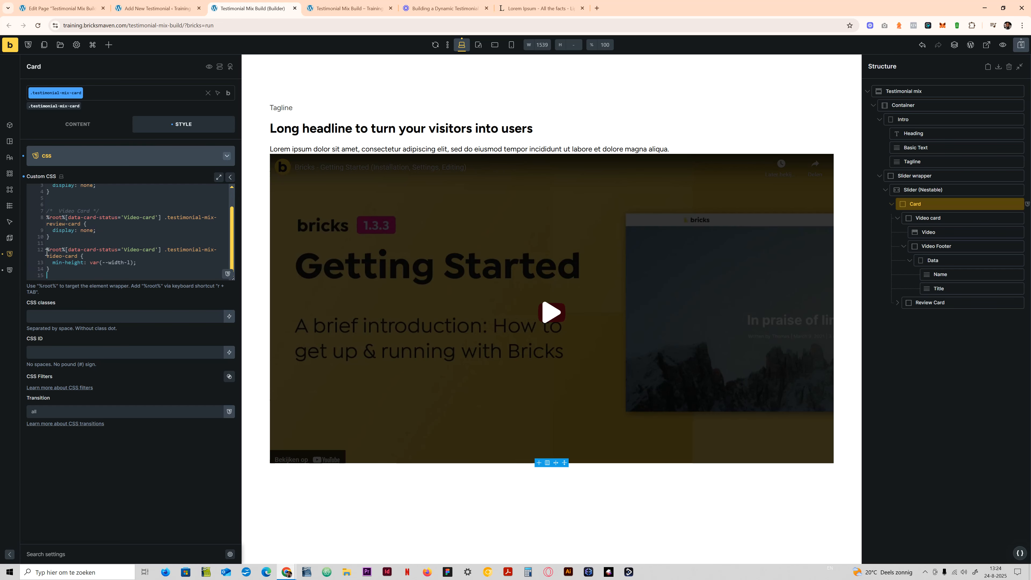
- Add color: var(--white); below the min-height in the Video-card rule for .testimonial-mix-video-card
left_click(149, 263)
type("color: var(--white);")
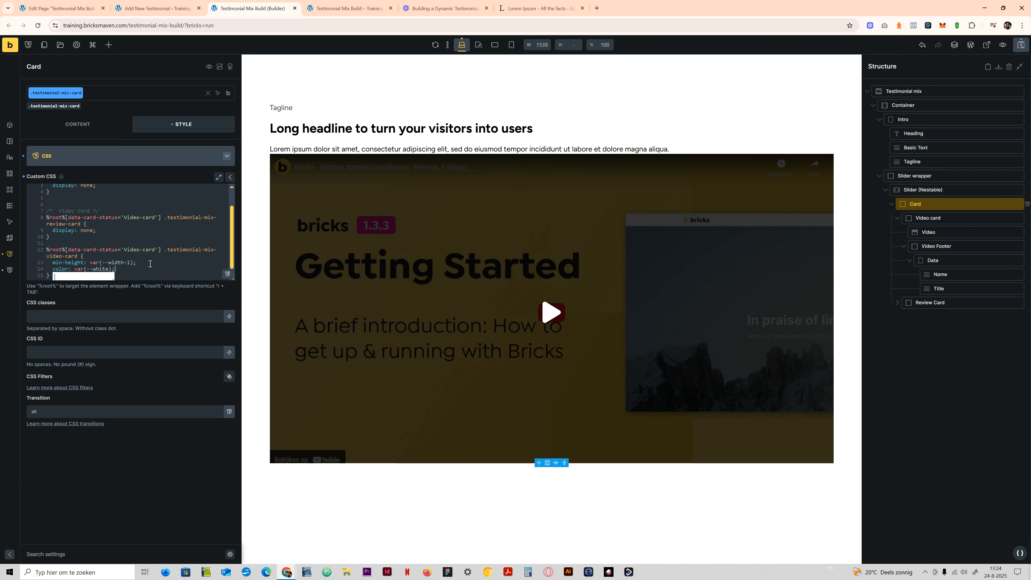
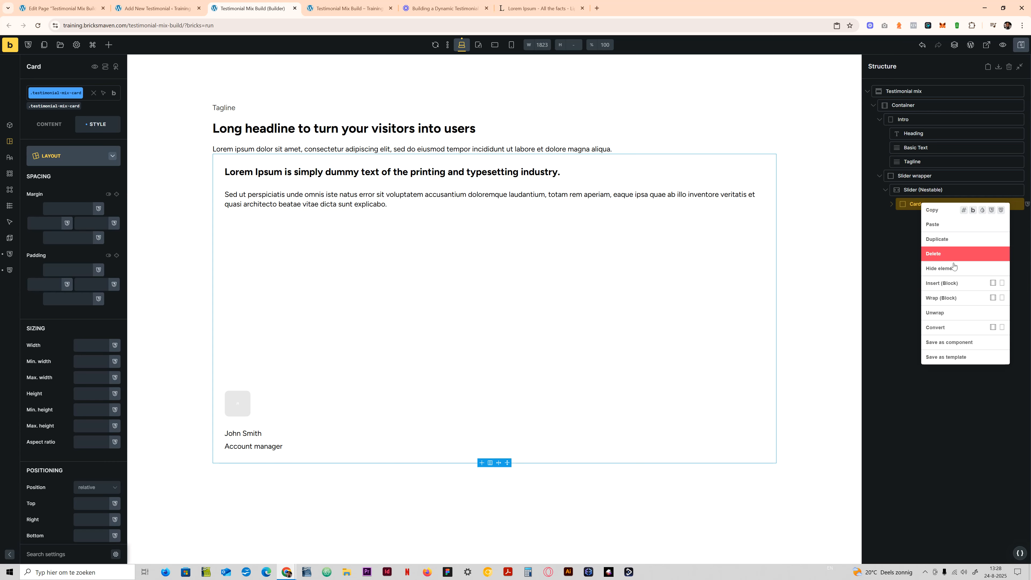
- Duplicate the slider's card twice so the nestable slider holds three cards
left_click(936, 239)
right_click(923, 218)
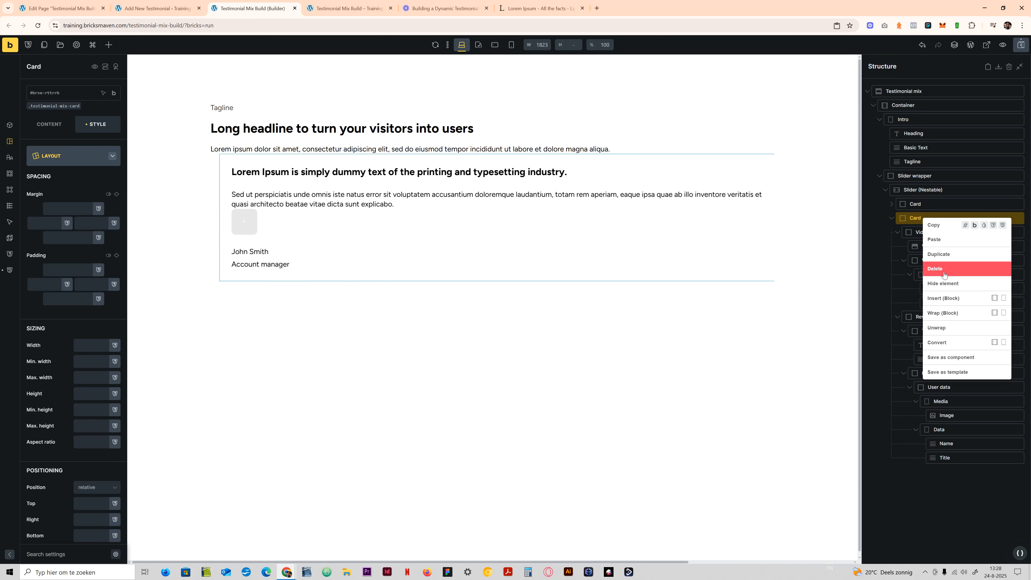
left_click(937, 252)
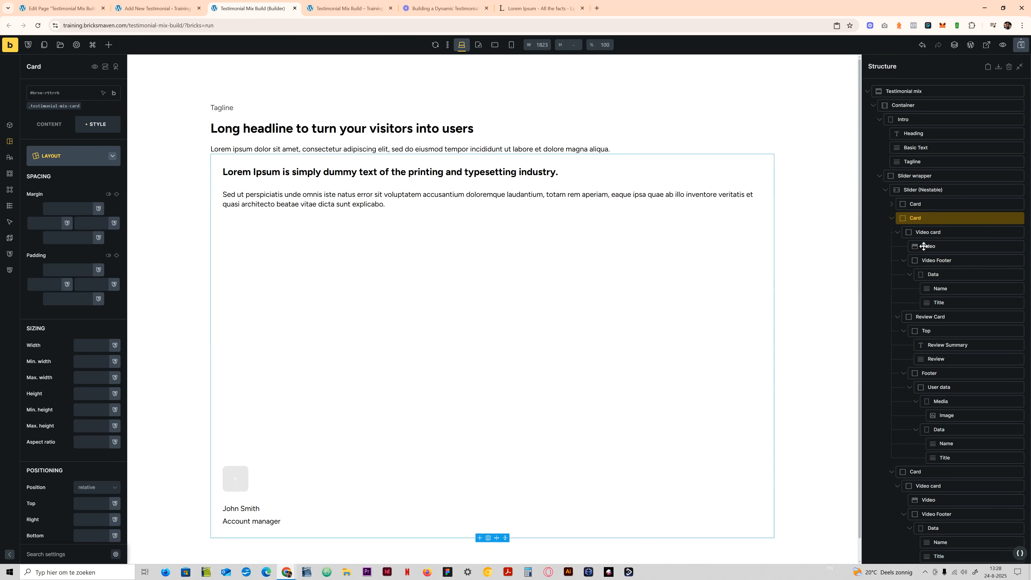
- Set the middle card's data-card-status attribute value to Video-card
left_click(891, 218)
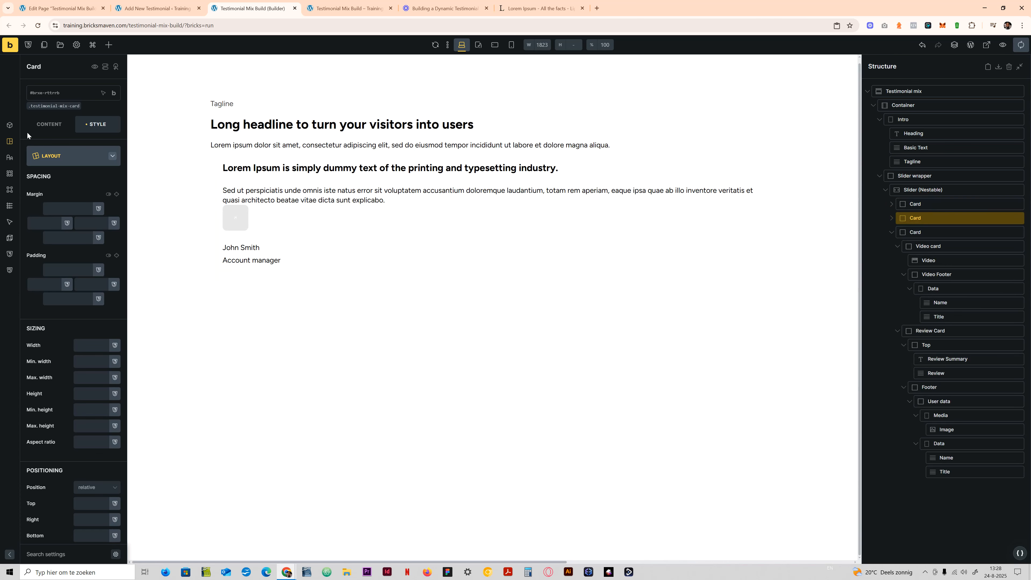
left_click(63, 160)
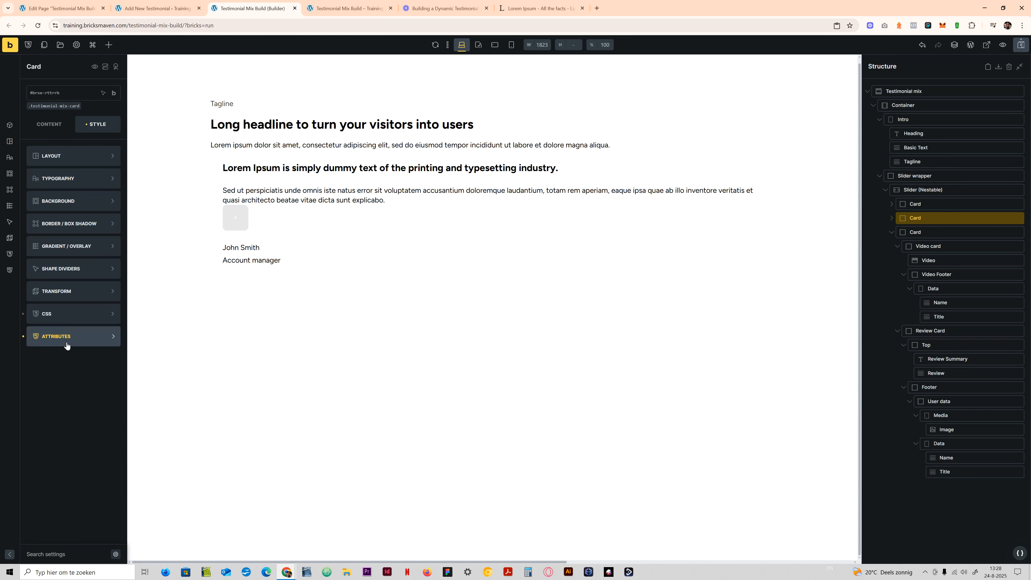
left_click(77, 340)
left_click(54, 206)
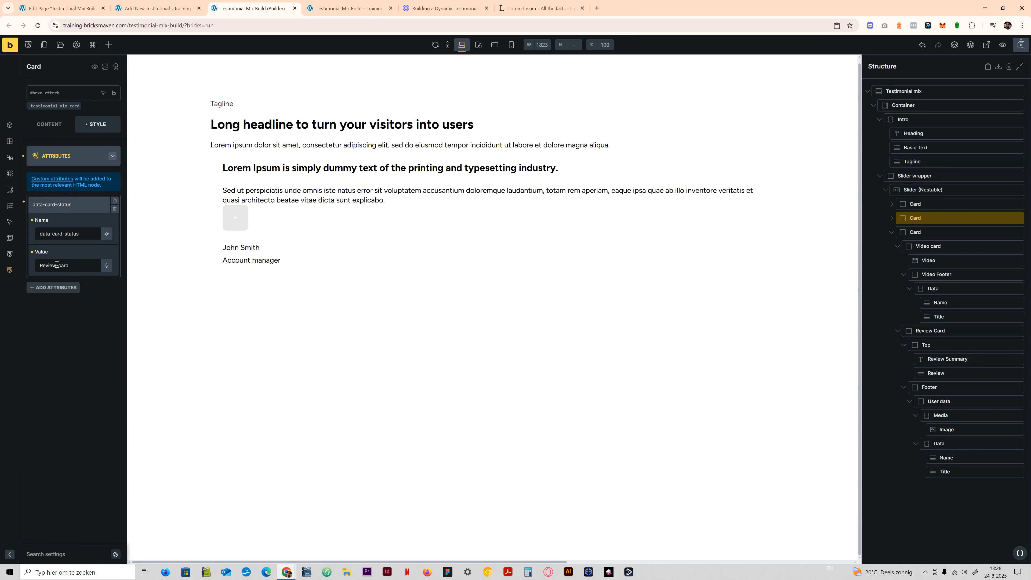
left_click_drag(57, 264, 35, 267)
type("Video")
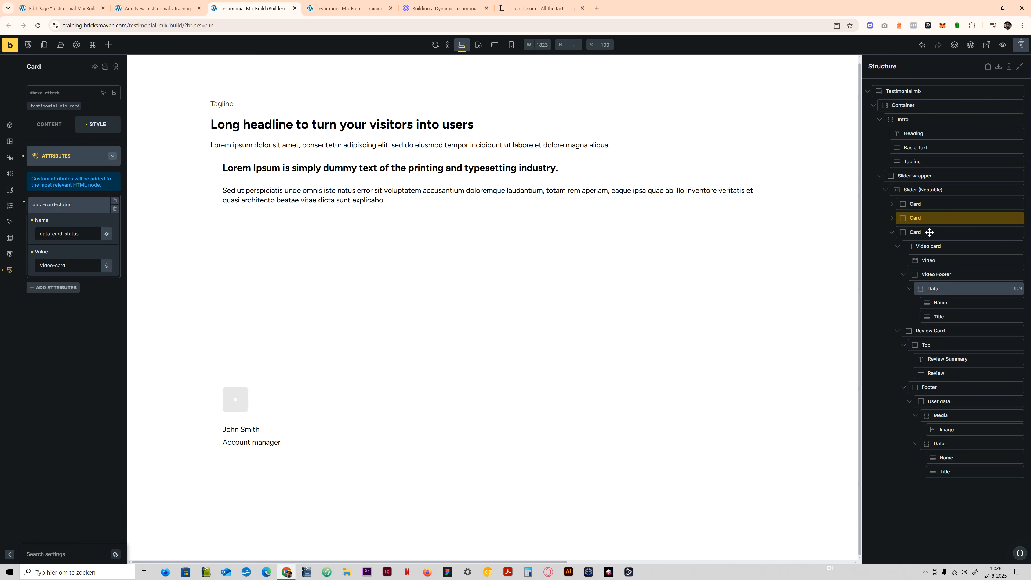
- Set the nestable slider's items to show to 3
left_click(931, 190)
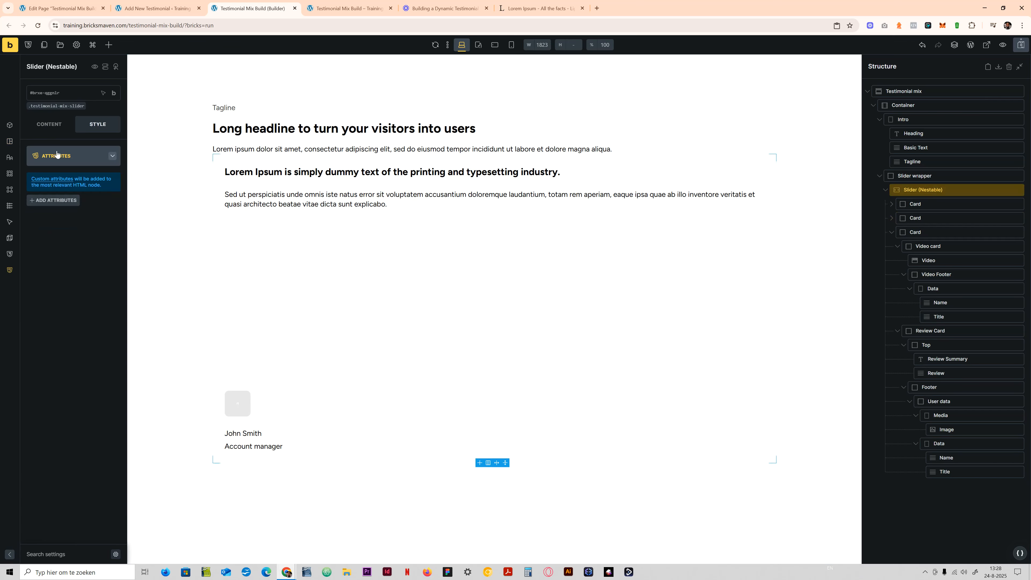
left_click(58, 126)
left_click(77, 233)
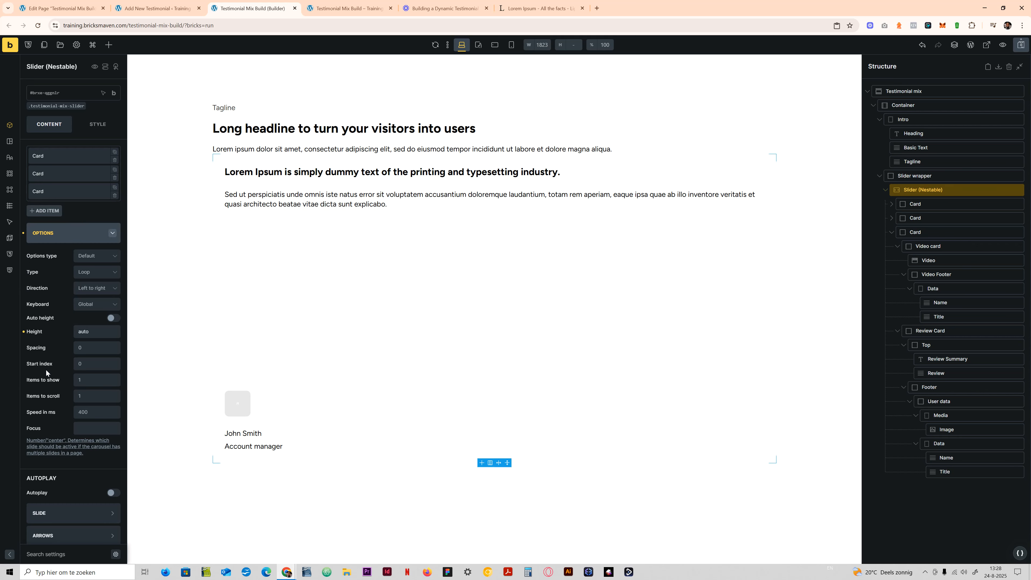
left_click(87, 382)
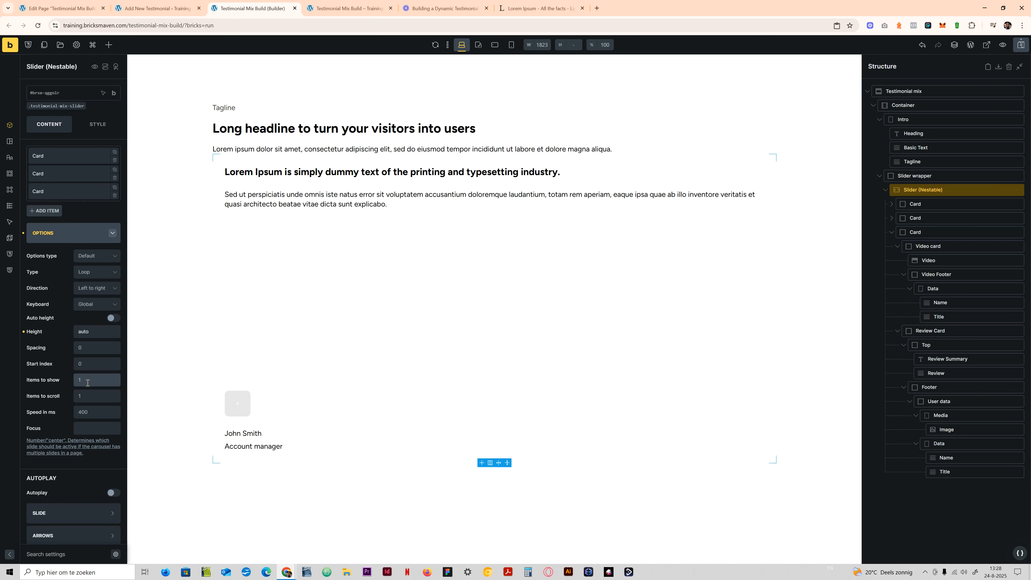
key("BackSpace")
type("3")
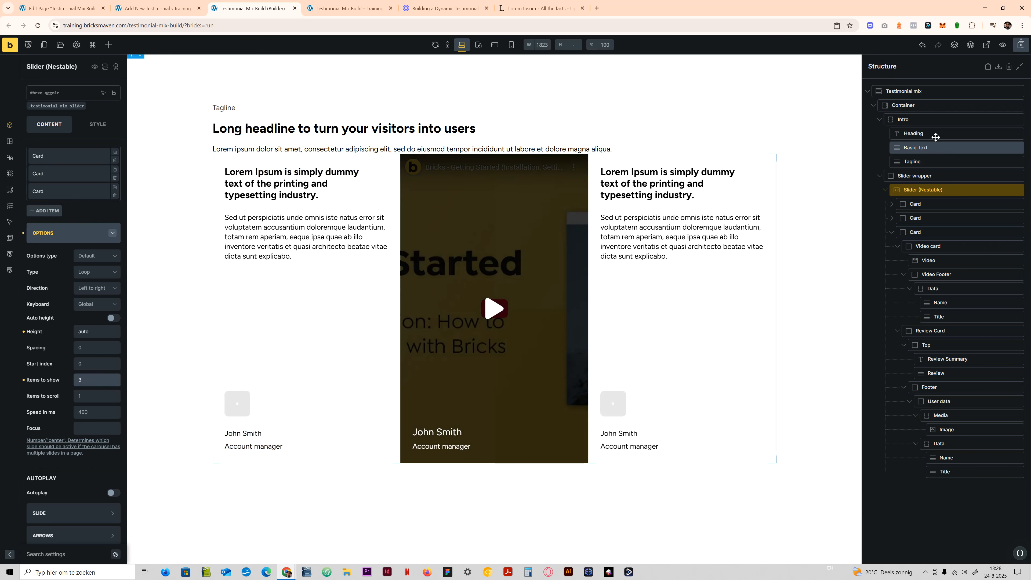
- Change the Video-card rule's min-height to var(--width-m) in the .testimonial-mix-card custom CSS and check the reloaded front-end preview
left_click(929, 205)
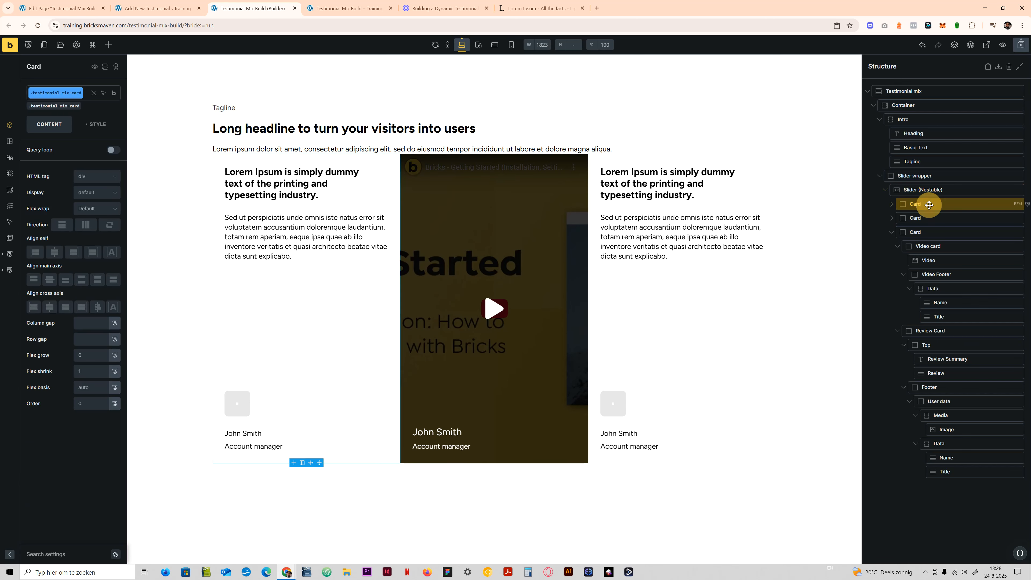
left_click(96, 125)
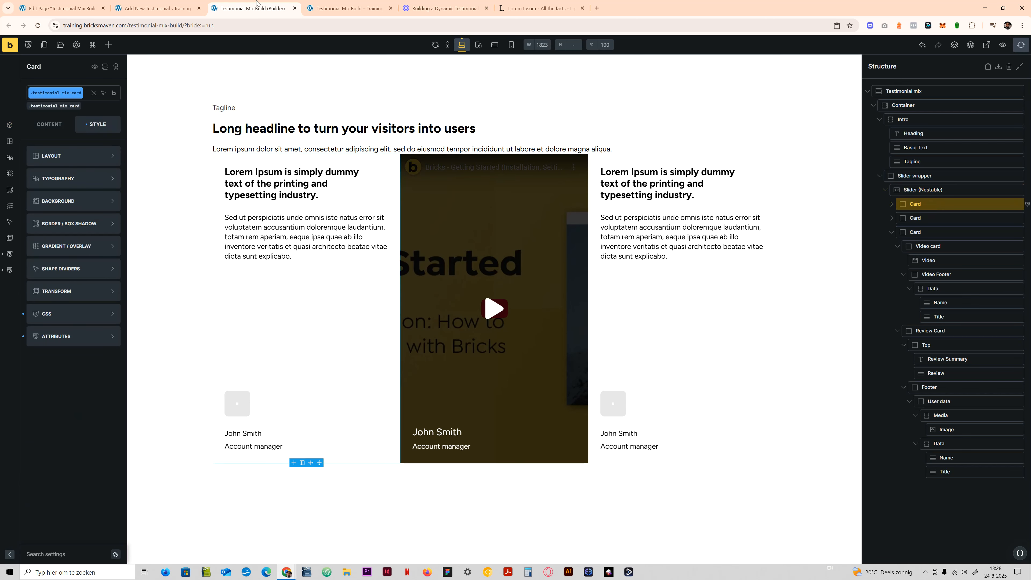
left_click(344, 8)
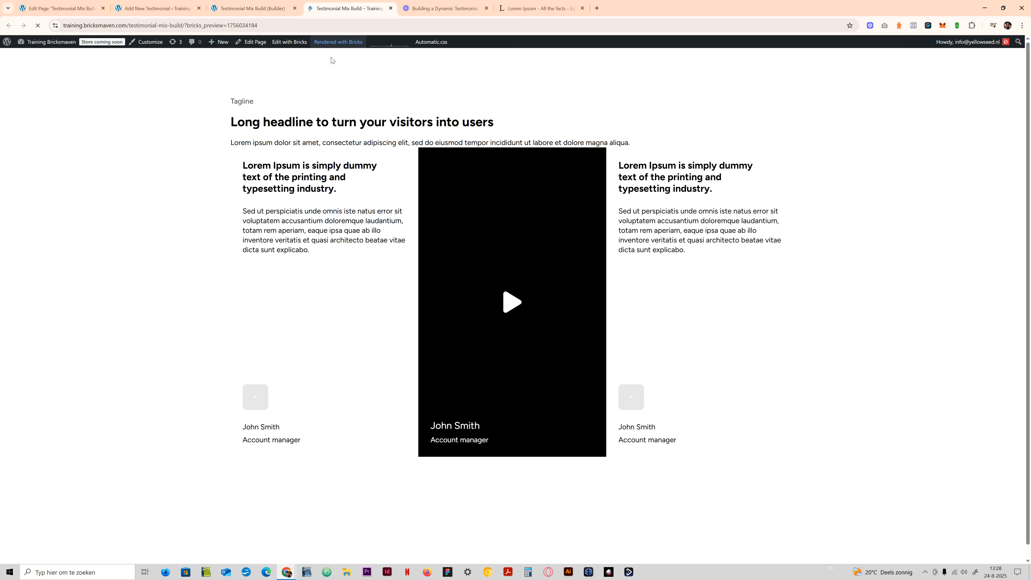
left_click(252, 8)
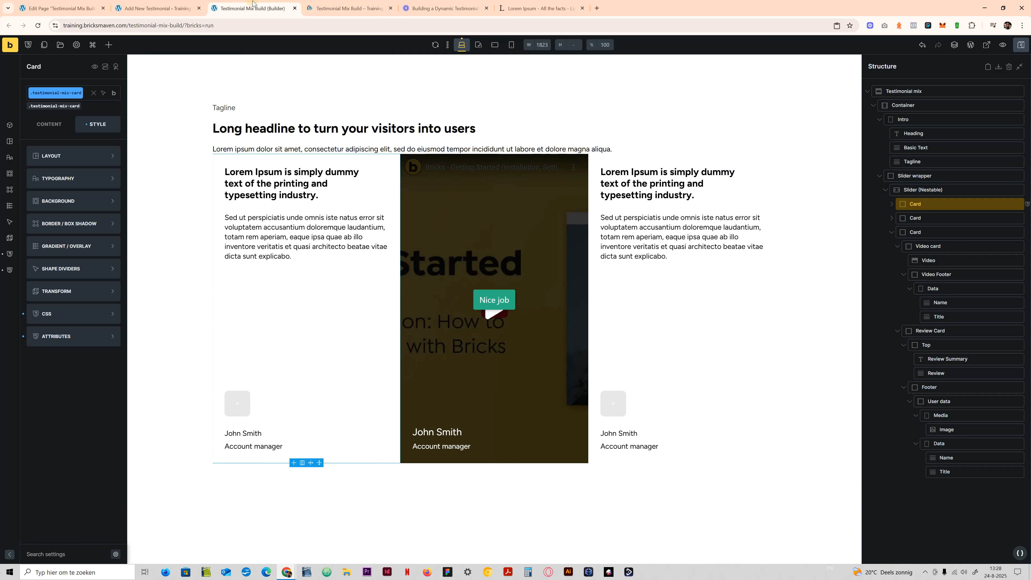
left_click(78, 312)
scroll(112, 238, "down", 3)
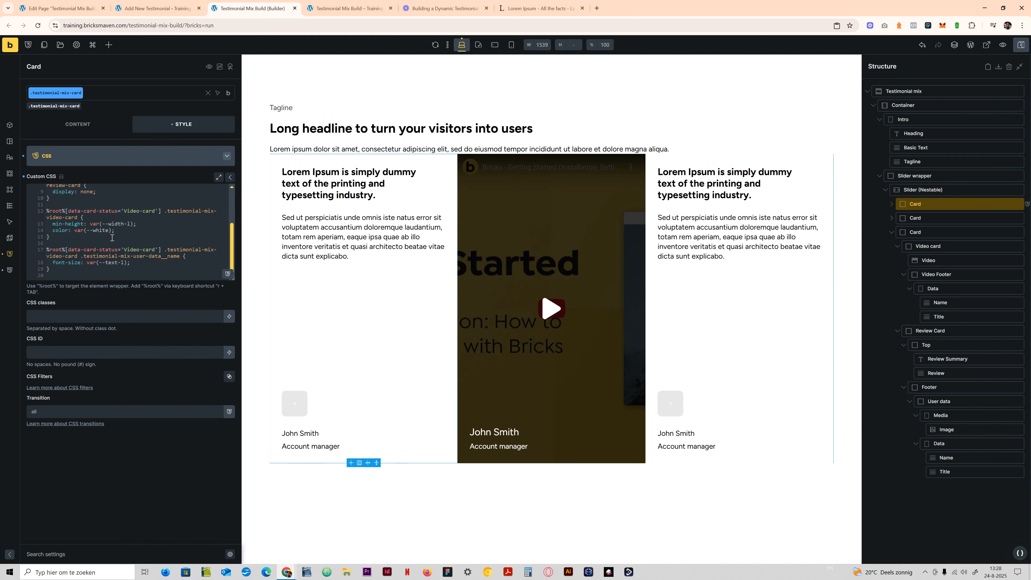
left_click(129, 223)
key("ctrl+Tab")
key("F5")
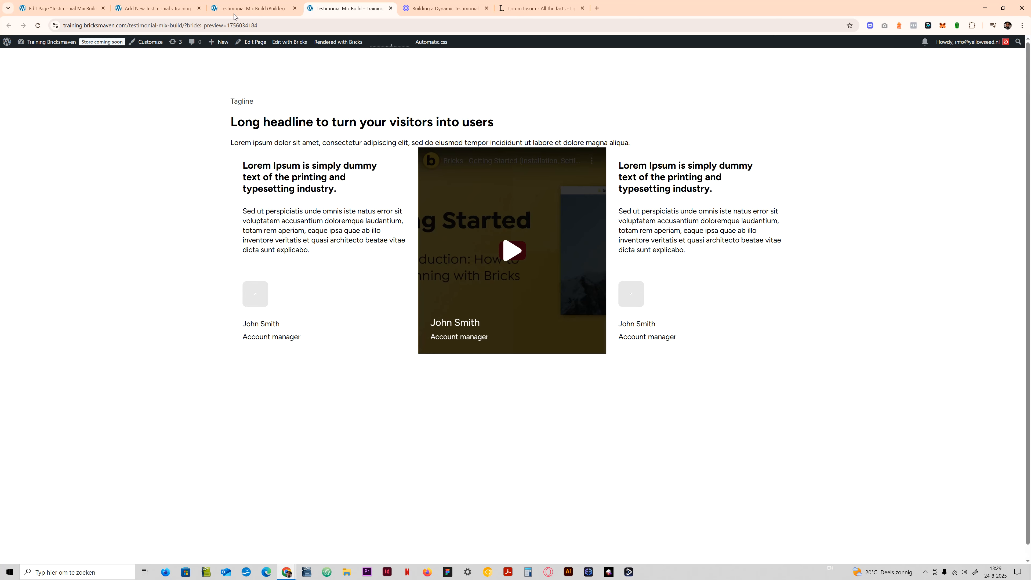
left_click(271, 3)
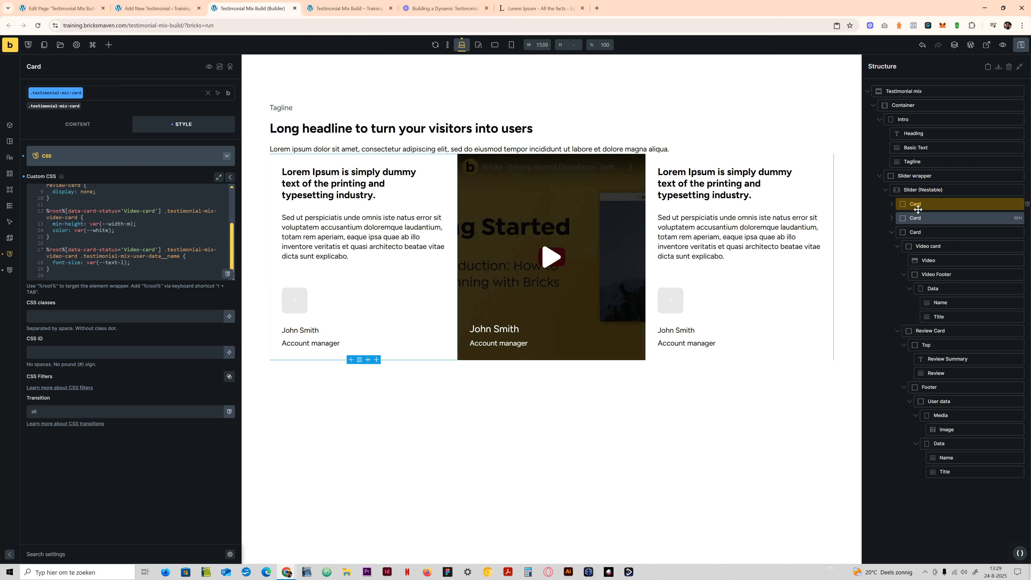
- Give the .testimonial-mix-review-card class a solid 1px border on all four sides
left_click(929, 331)
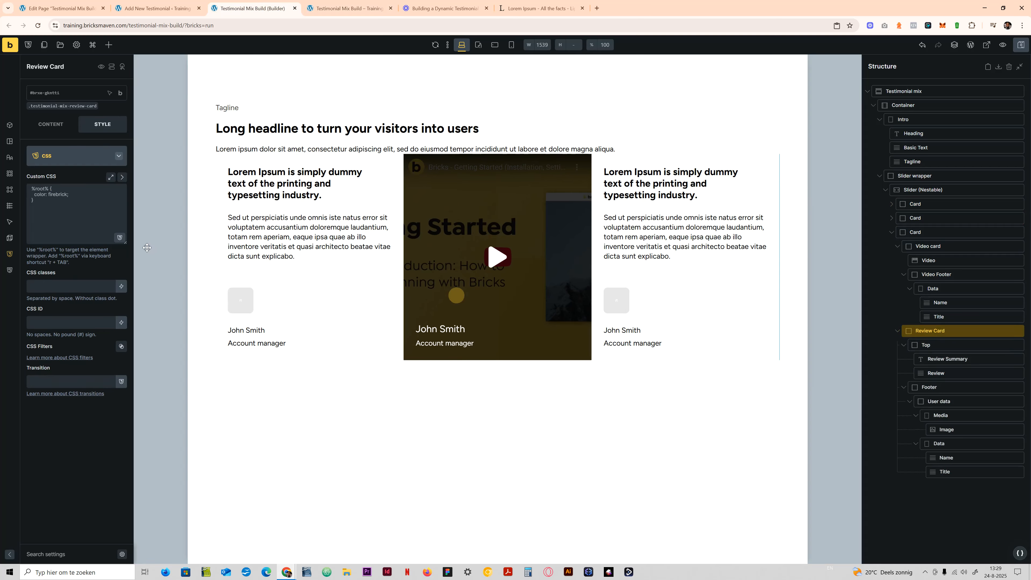
left_click(69, 106)
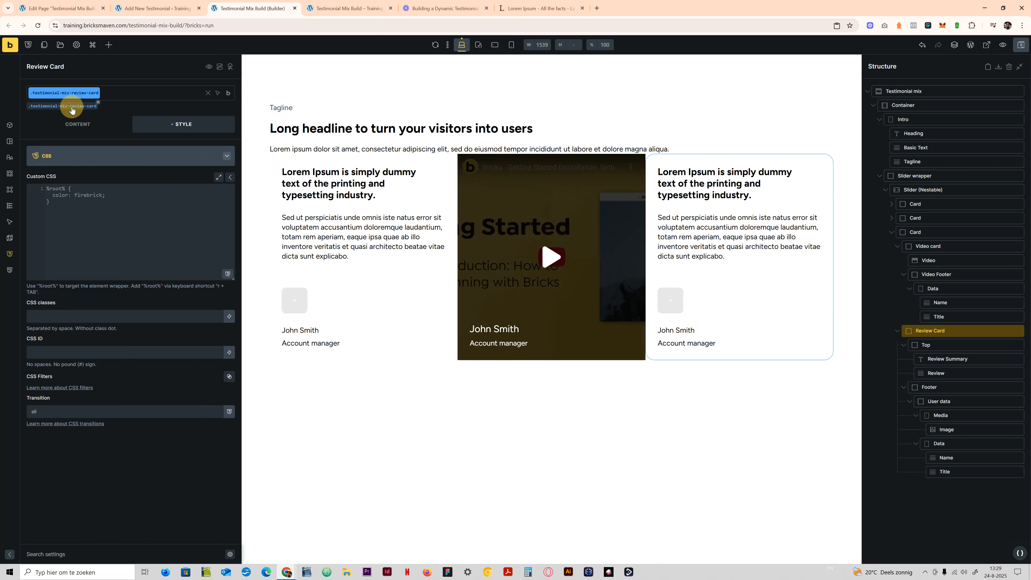
left_click(100, 155)
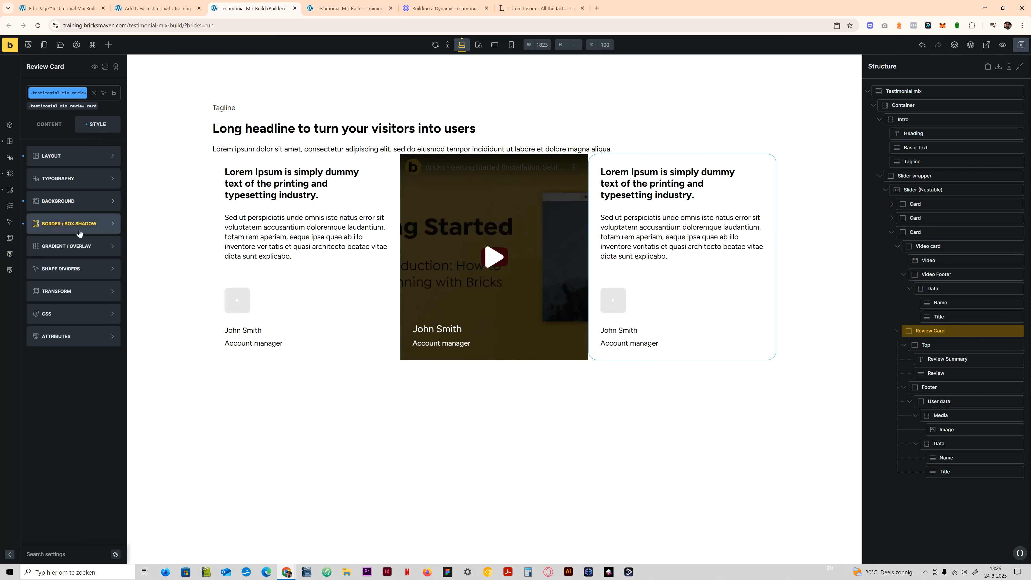
left_click(79, 221)
left_click(115, 177)
left_click(75, 211)
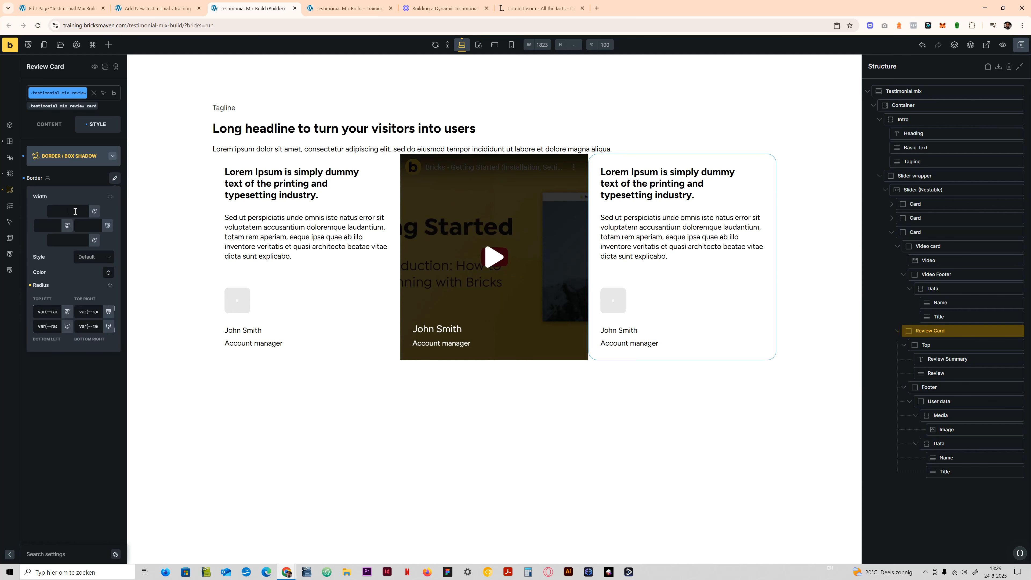
left_click(110, 196)
left_click(94, 259)
left_click(88, 295)
- Set the review card's border color to var(--neutral-light) from the ACSS Neutral palette
left_click(108, 272)
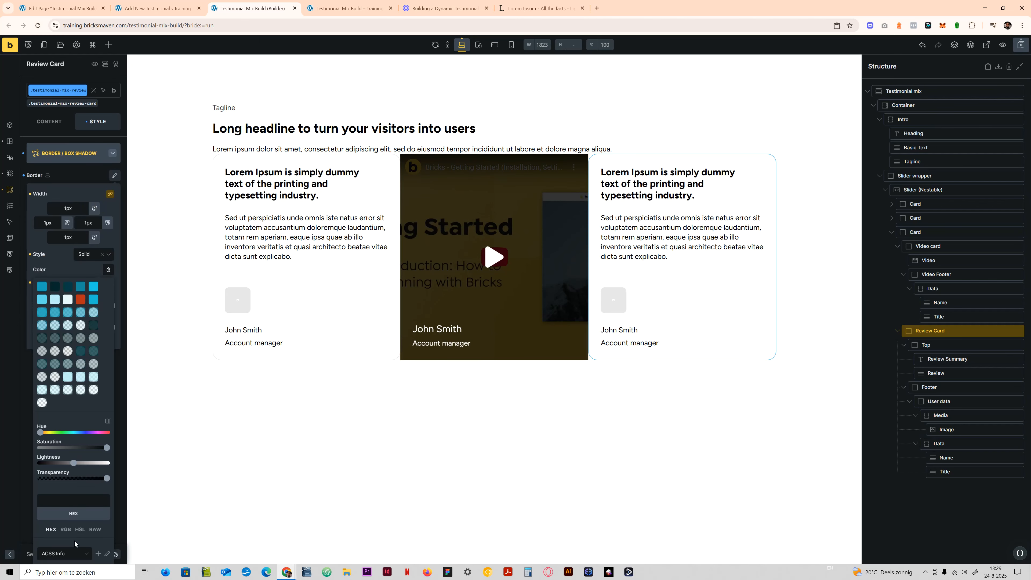
left_click(69, 553)
left_click(69, 483)
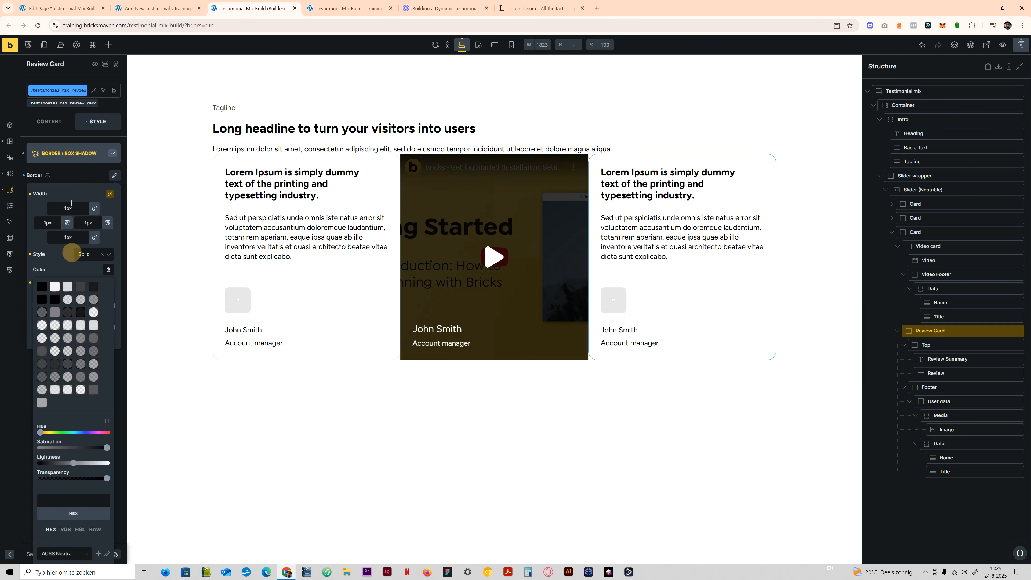
left_click(68, 287)
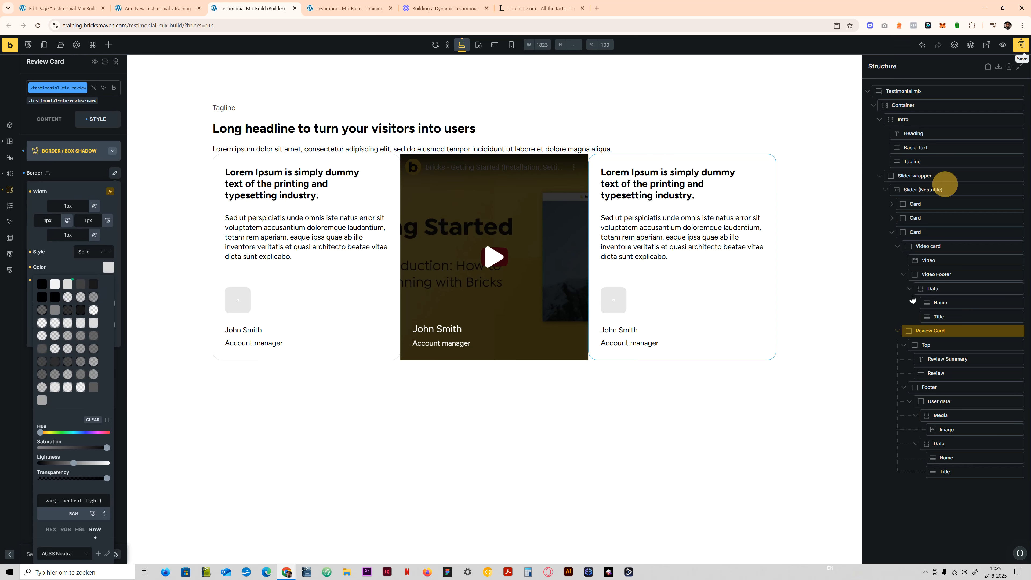
- Set the slide spacing to var(--space-m) on the slider's .testimonial-mix-slider class
left_click(923, 189)
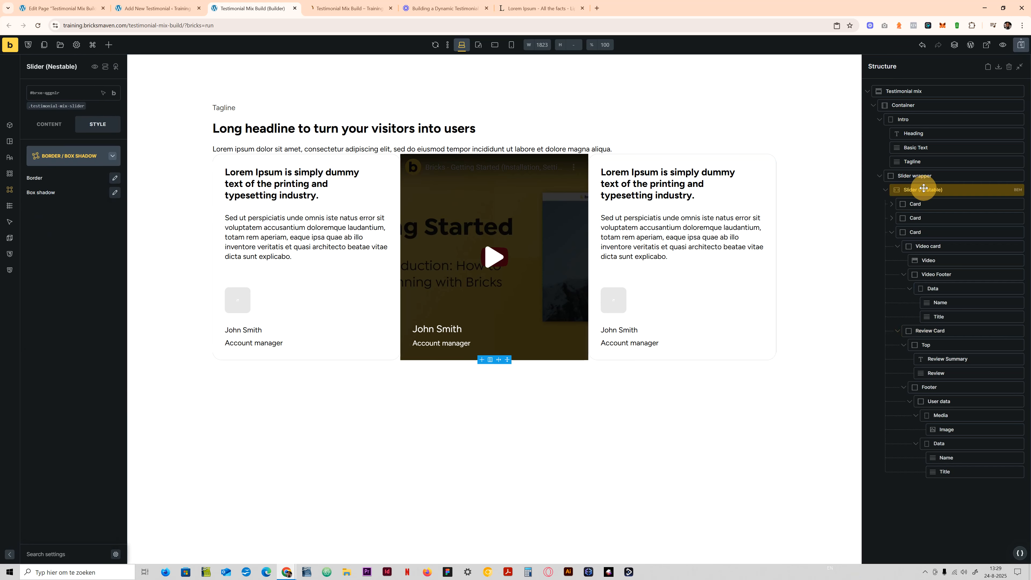
left_click(52, 125)
left_click(61, 106)
left_click(69, 233)
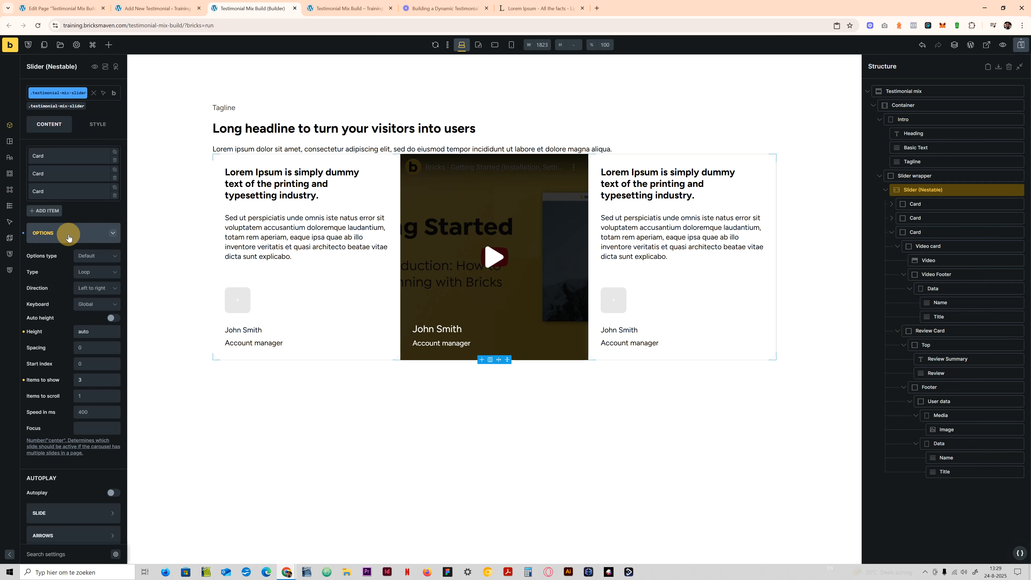
right_click(85, 348)
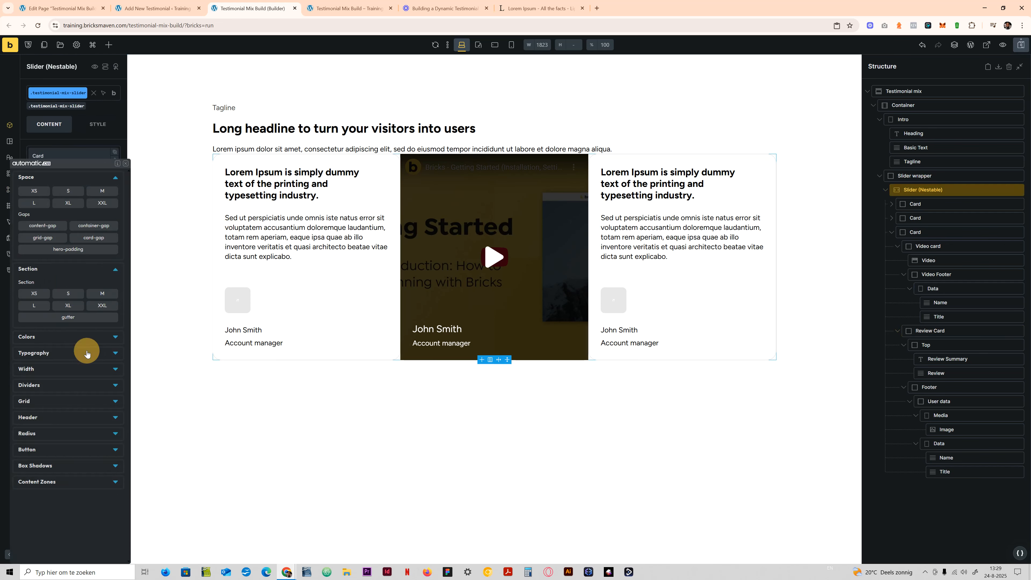
left_click(102, 191)
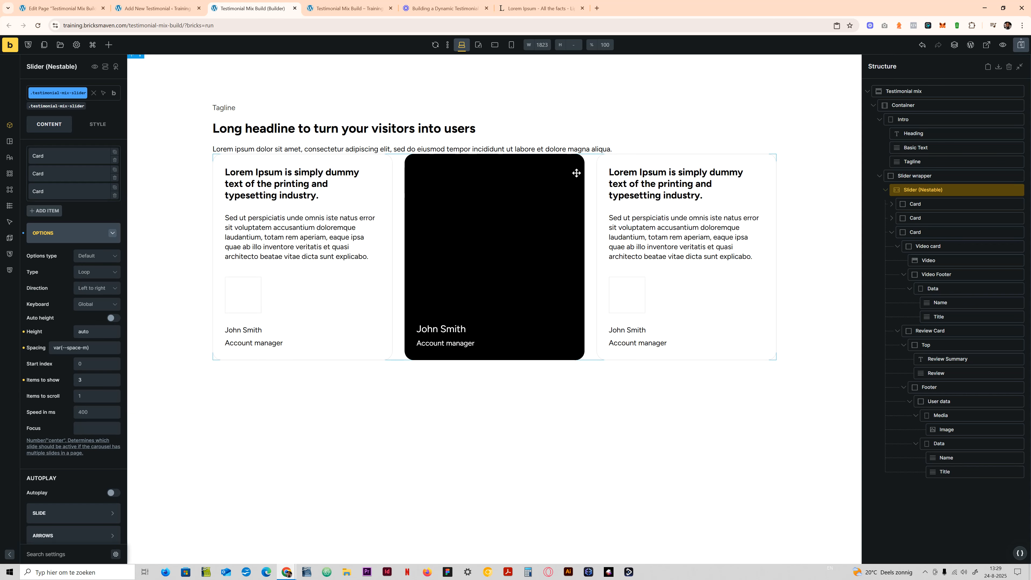
- Set the row gap of the .testimonial-mix__container class to var(--container-gap) and save the page
left_click(919, 105)
left_click(56, 106)
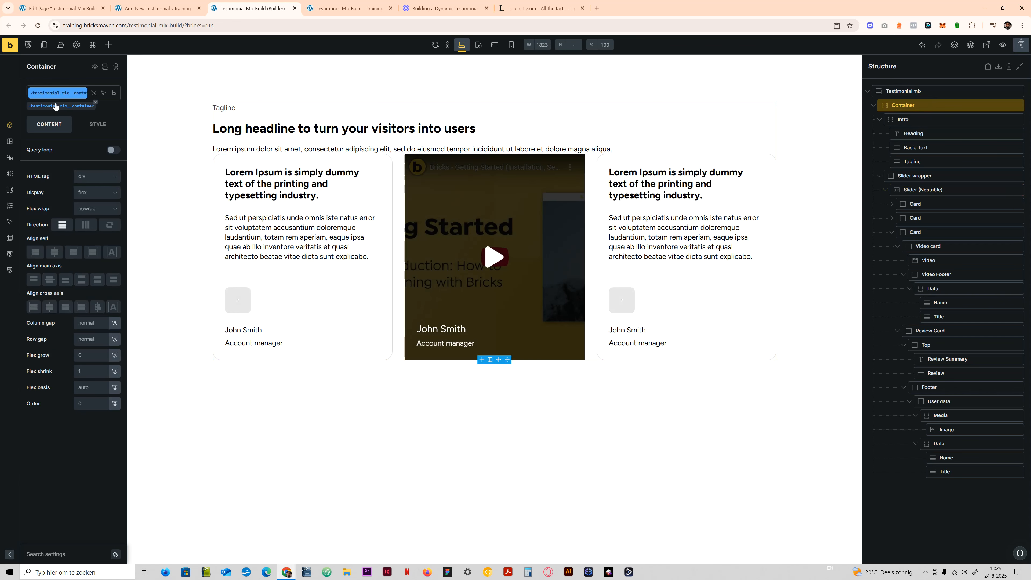
left_click(91, 339)
left_click(108, 223)
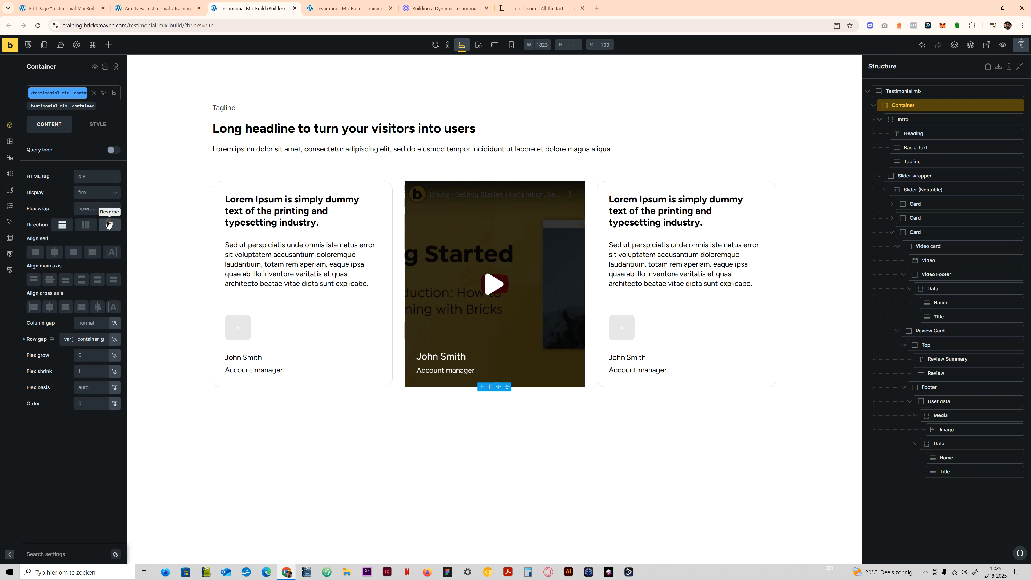
left_click(1023, 48)
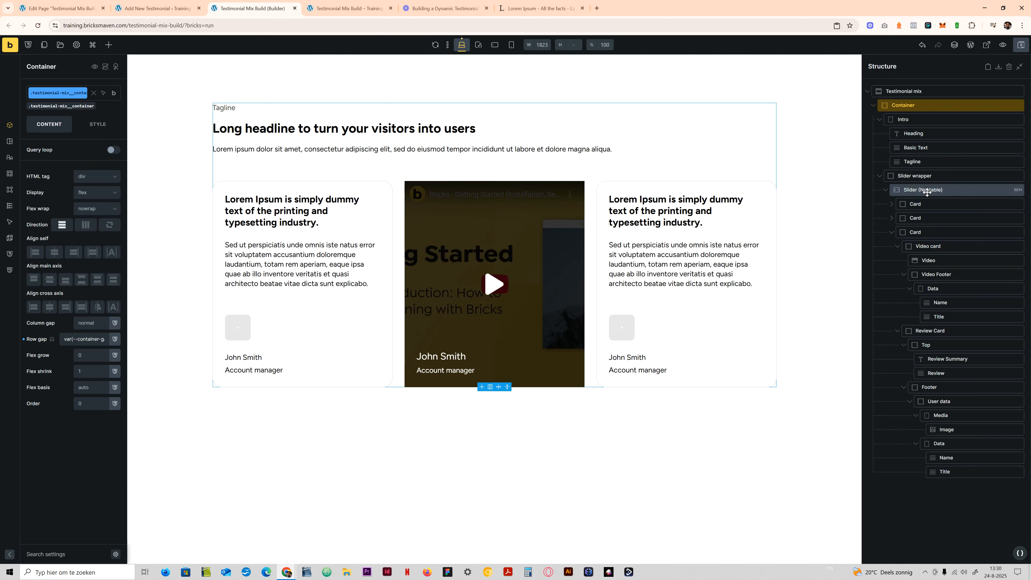
- Examine the layout settings of the first slide's Card, its Video card block and the Video element inside it
left_click(919, 203)
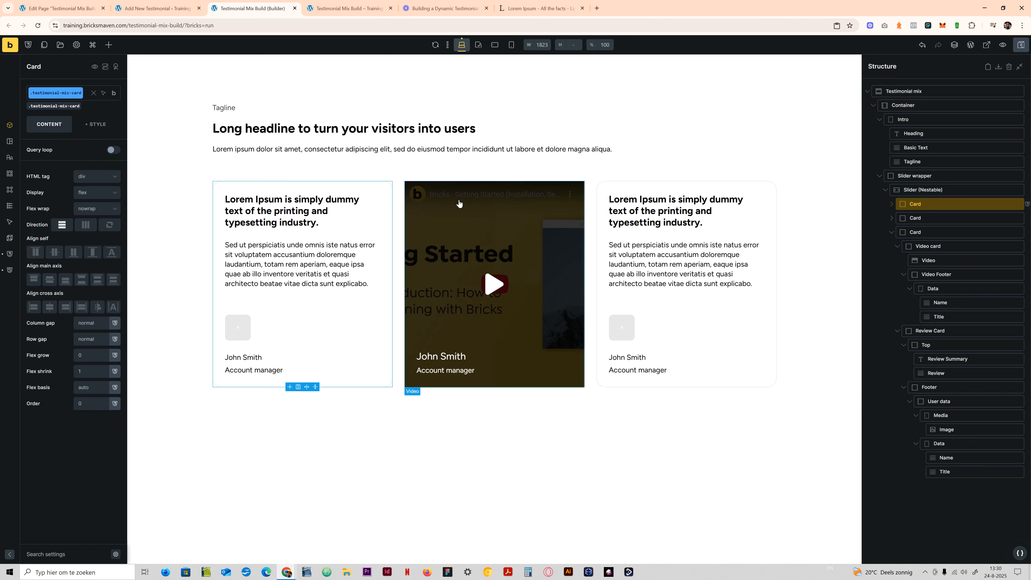
left_click(97, 124)
left_click(80, 155)
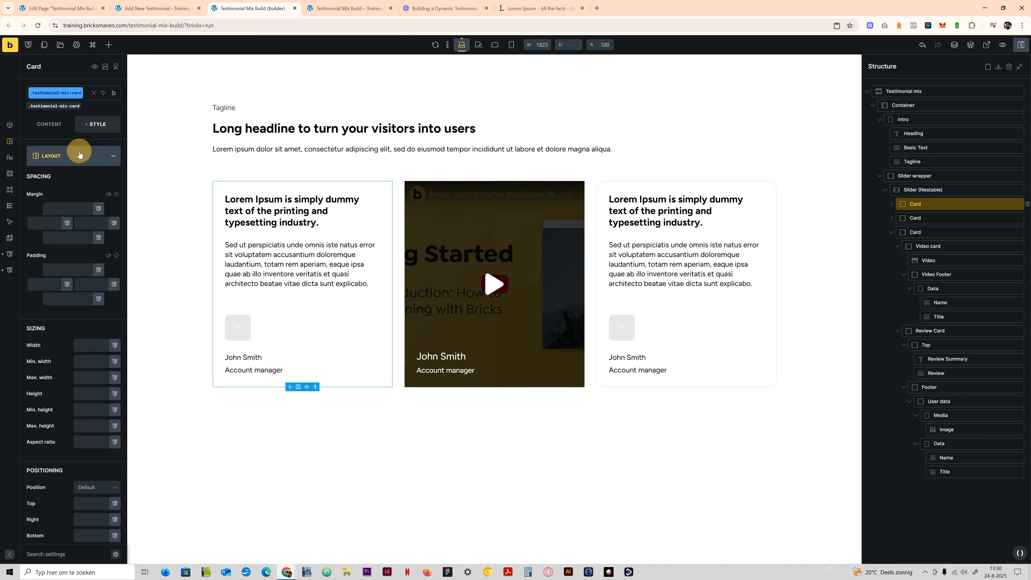
left_click(80, 155)
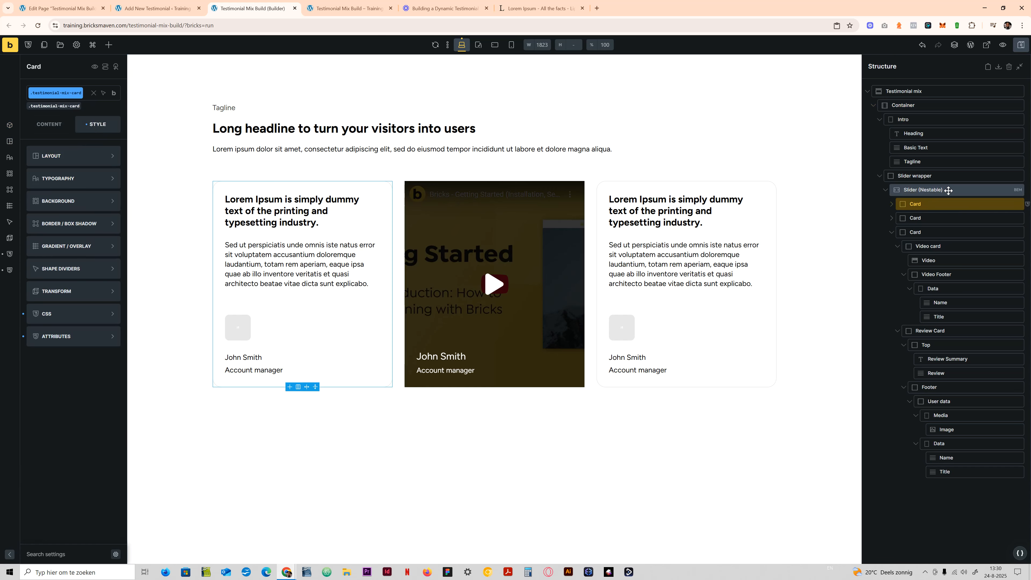
left_click(891, 203)
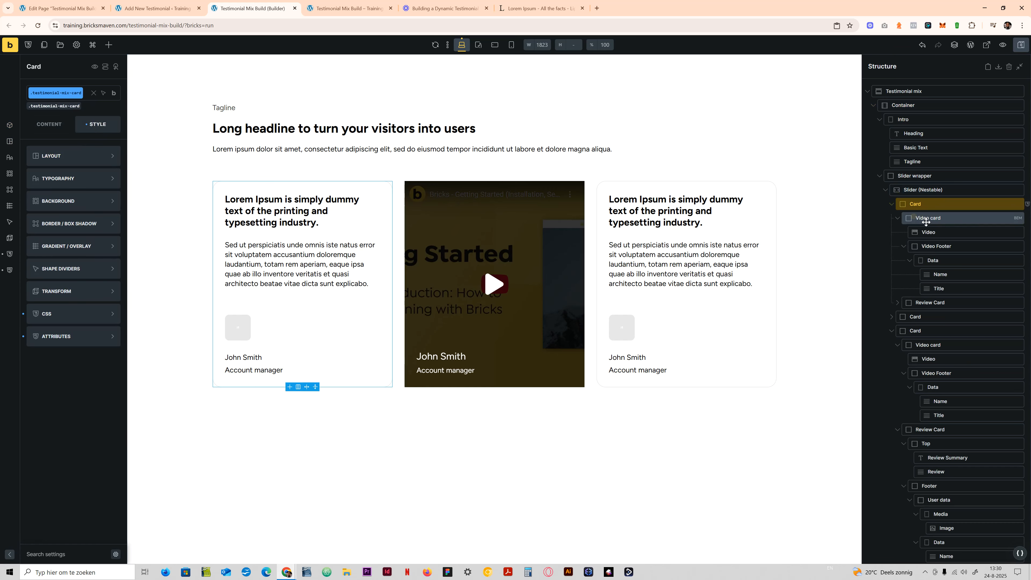
left_click(936, 233)
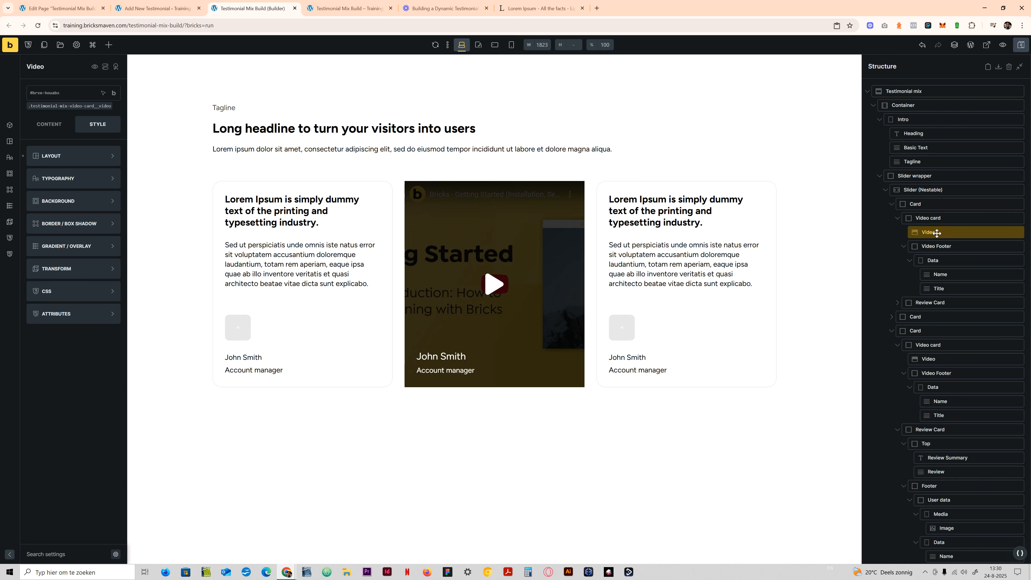
left_click(928, 218)
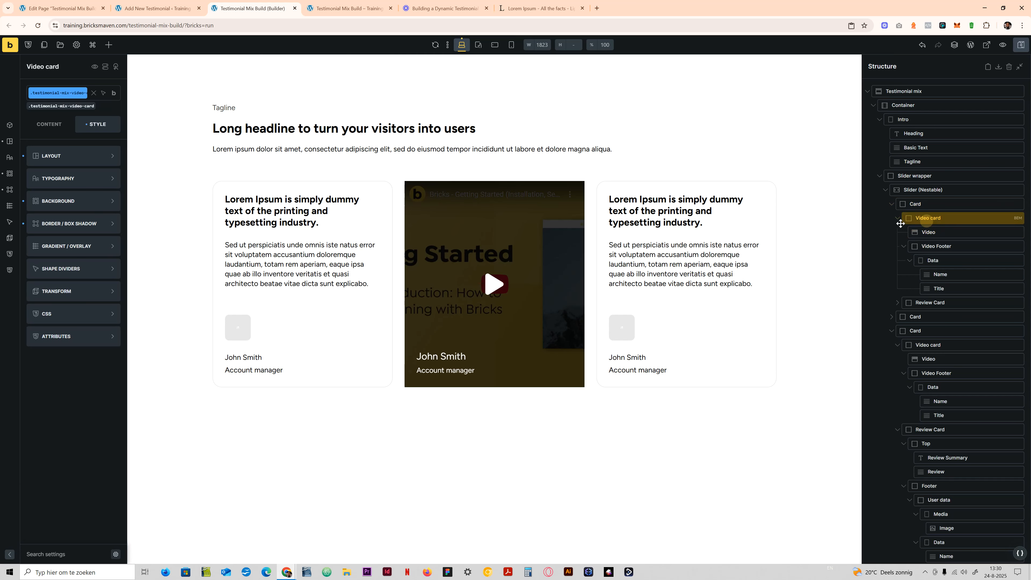
left_click(60, 155)
scroll(73, 422, "down", 10)
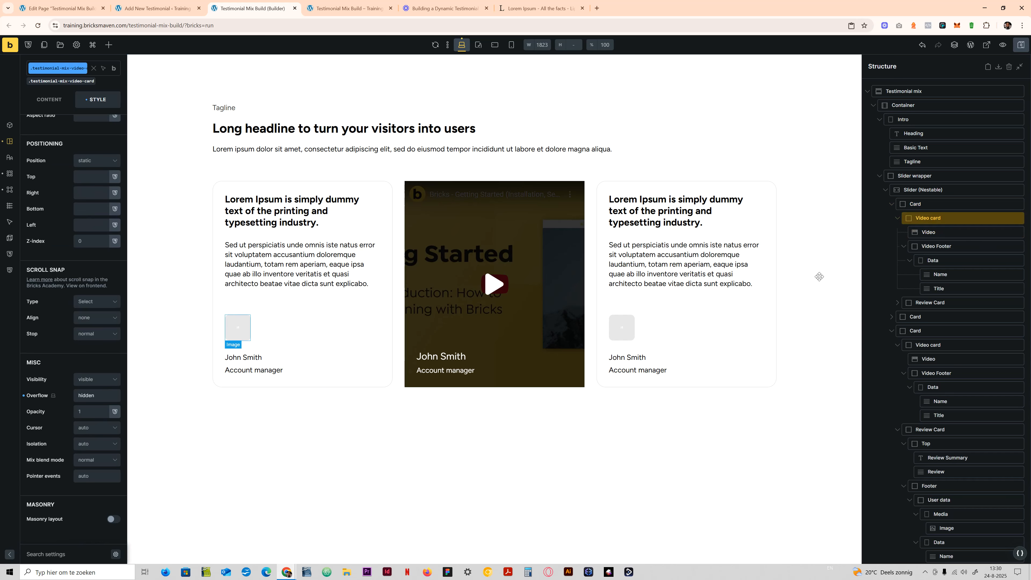
left_click(941, 232)
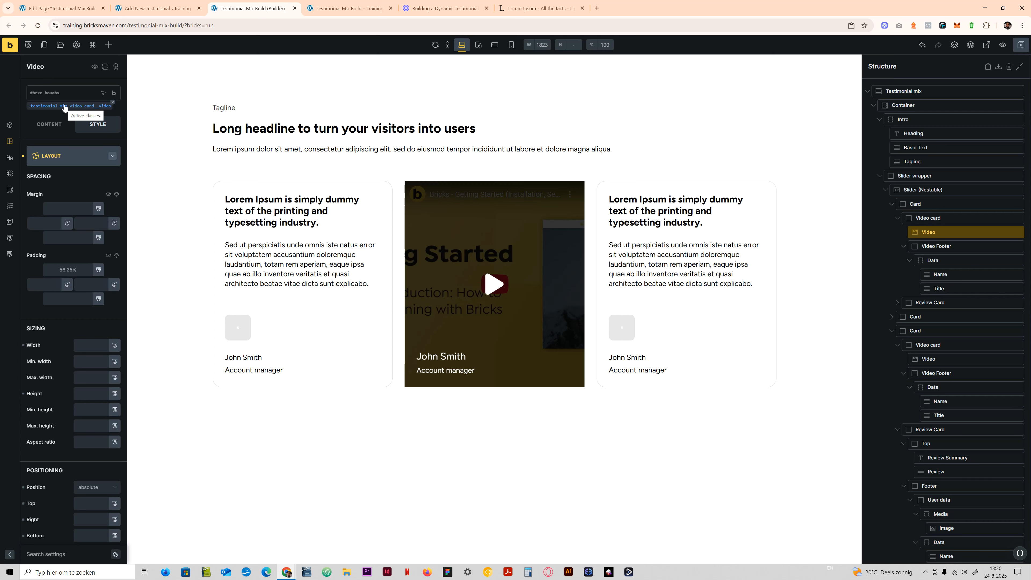
- Try setting overflow to hidden on the first slide's .testimonial-mix-card class, and clear the value again
left_click(929, 203)
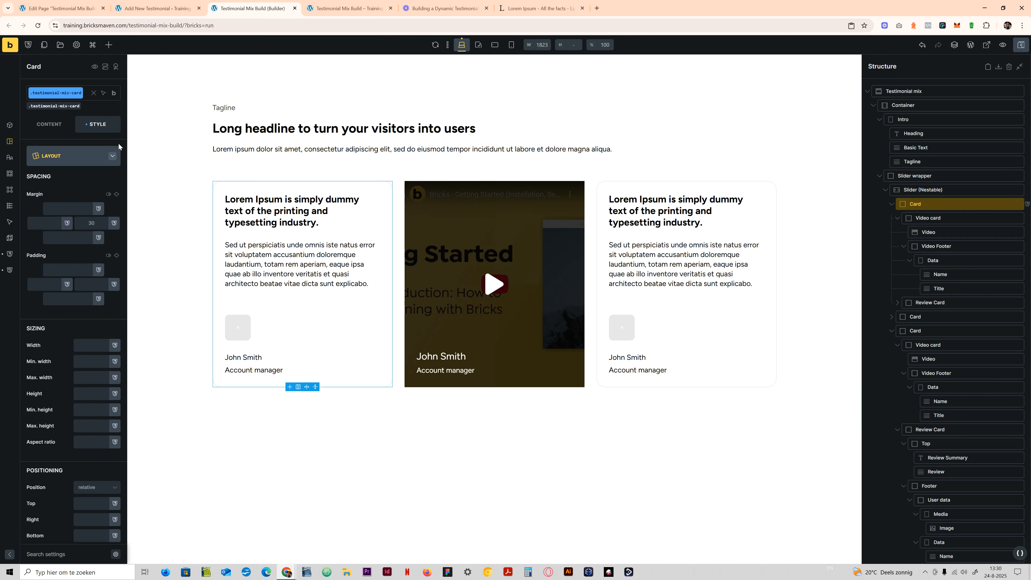
scroll(51, 416, "down", 8)
left_click(92, 396)
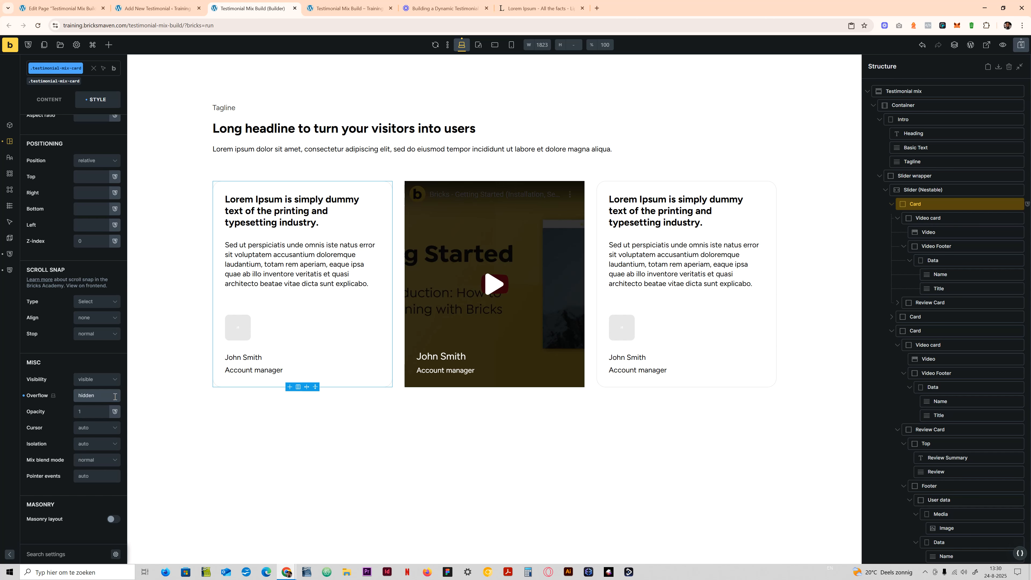
left_click(22, 397)
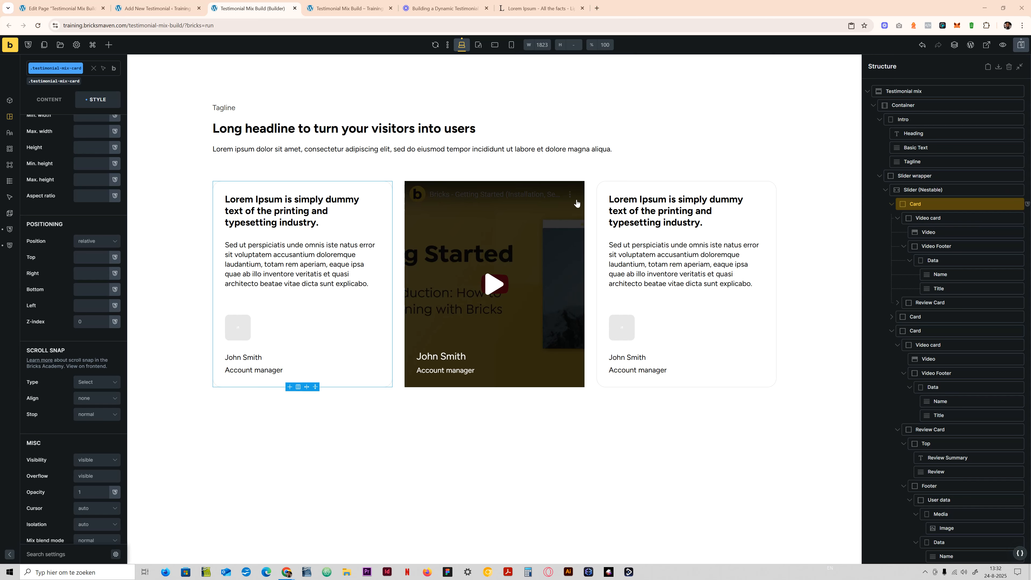
- Clear the existing border radius from the .testimonial-mix-video-card class
left_click(932, 218)
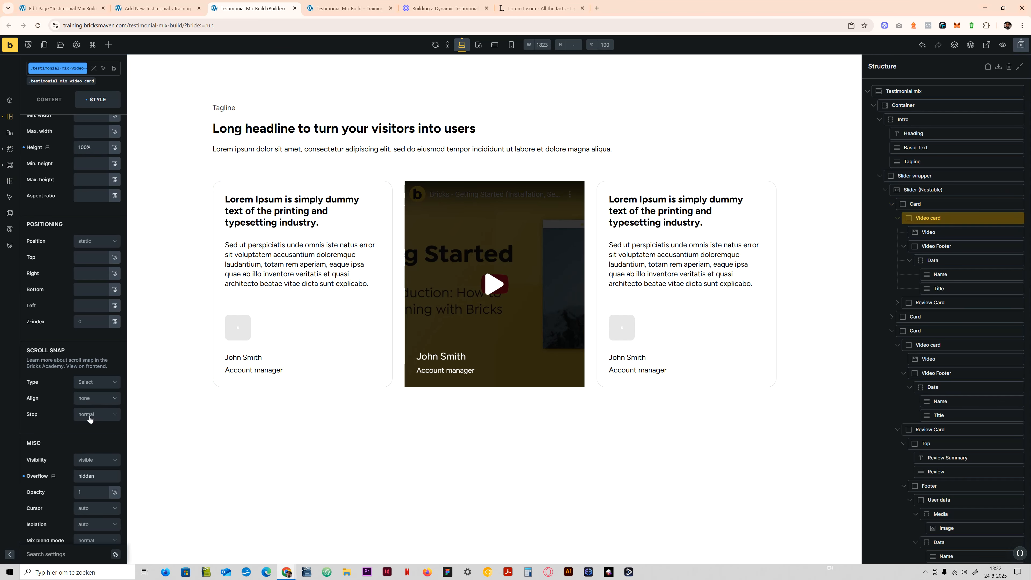
scroll(92, 406, "down", 2)
scroll(73, 244, "up", 5)
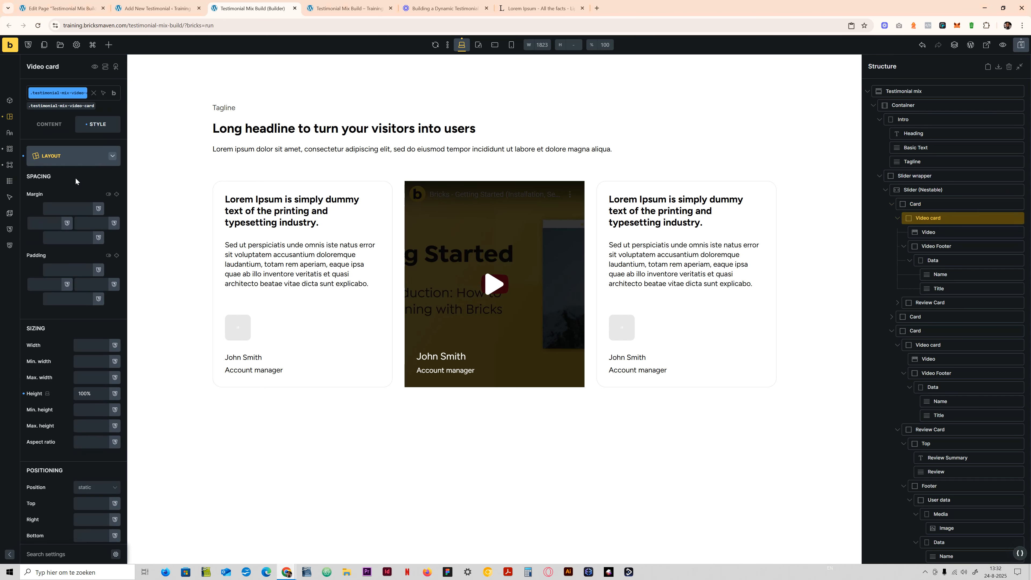
left_click(71, 157)
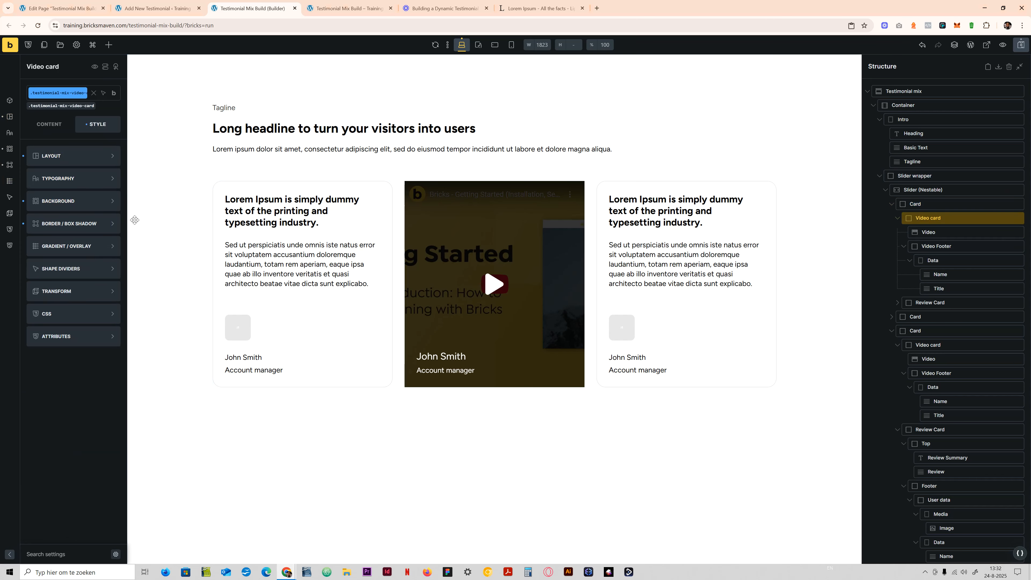
left_click(61, 224)
left_click(115, 178)
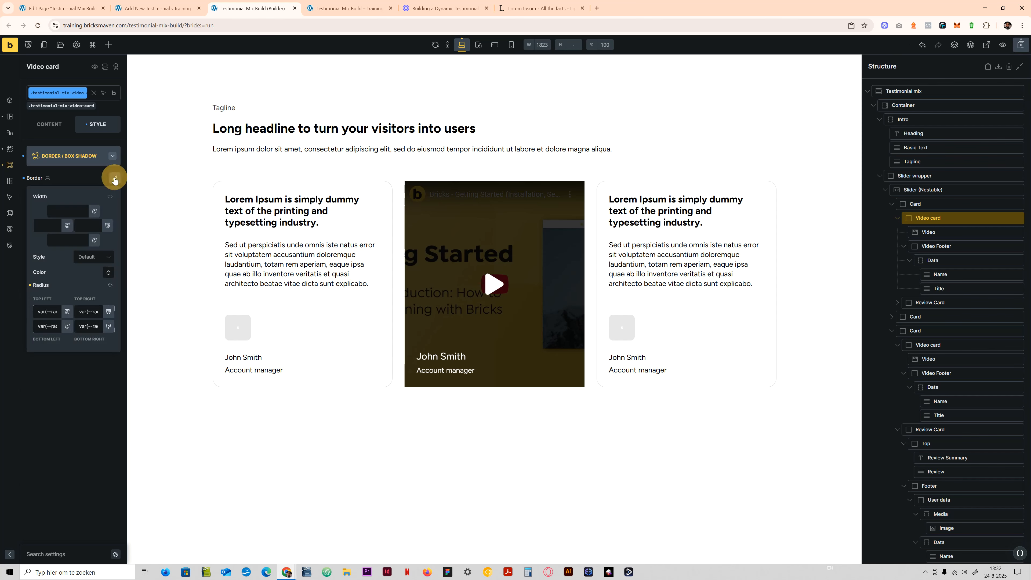
left_click(59, 381)
- Set the border radius of the .testimonial-mix-video-card__video class to var(--radius-xl) on all four corners
left_click(951, 231)
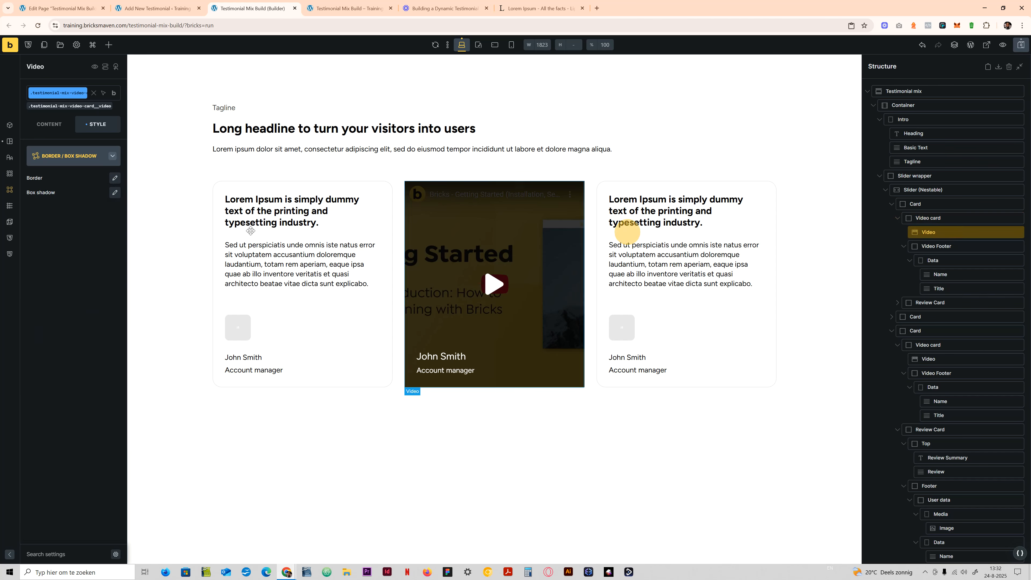
left_click(62, 159)
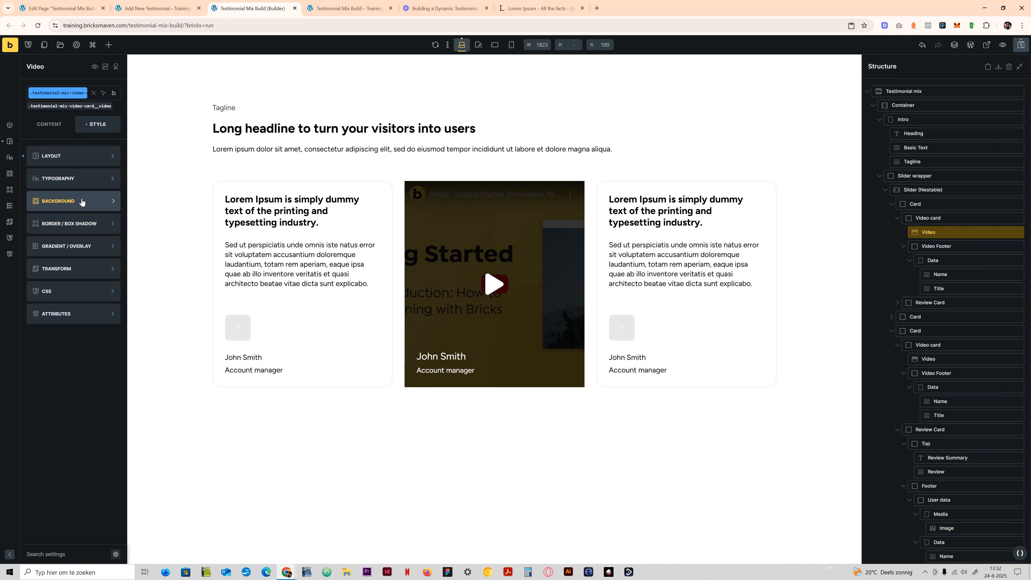
left_click(91, 227)
left_click(115, 178)
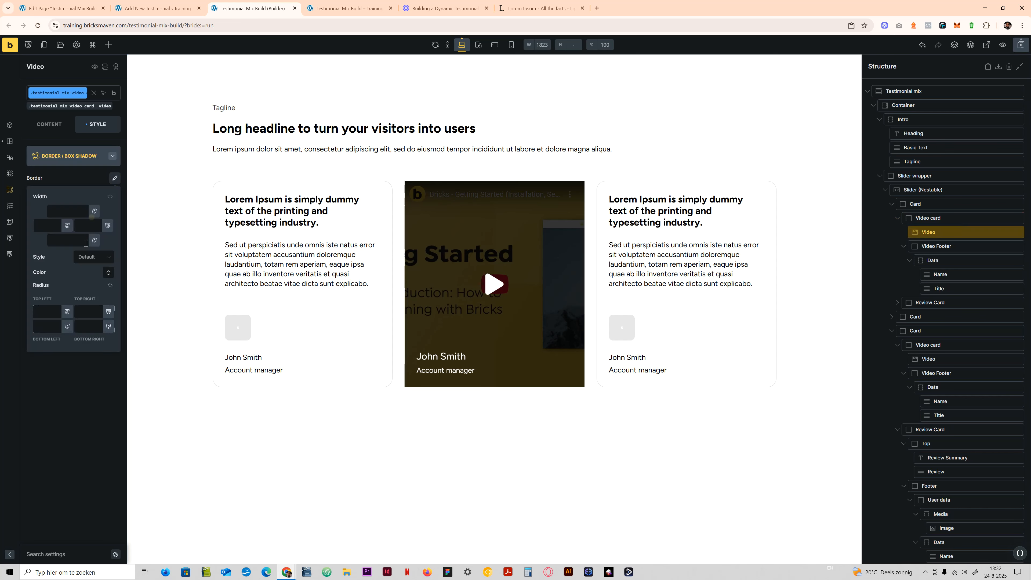
left_click(44, 312)
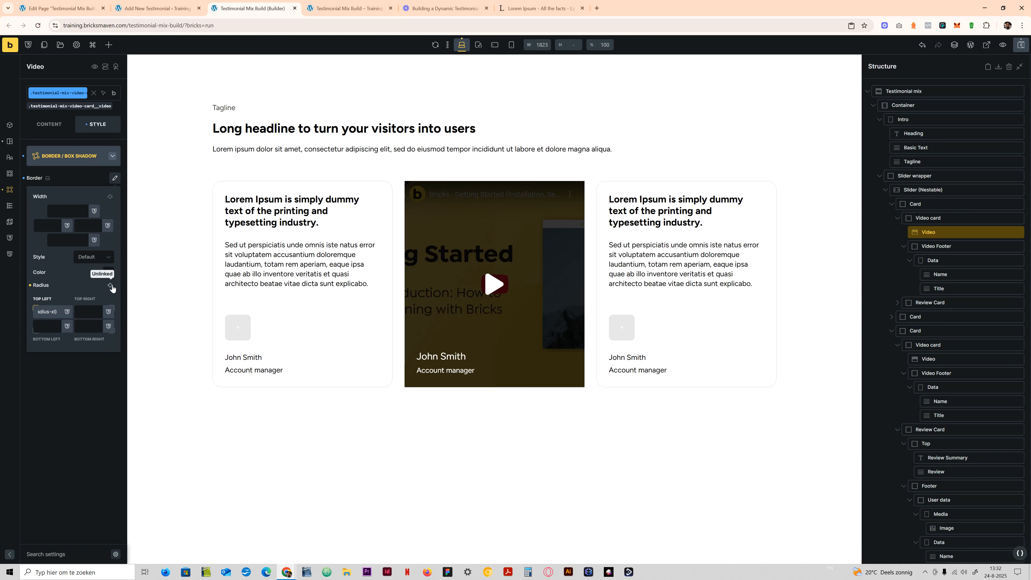
left_click(444, 226)
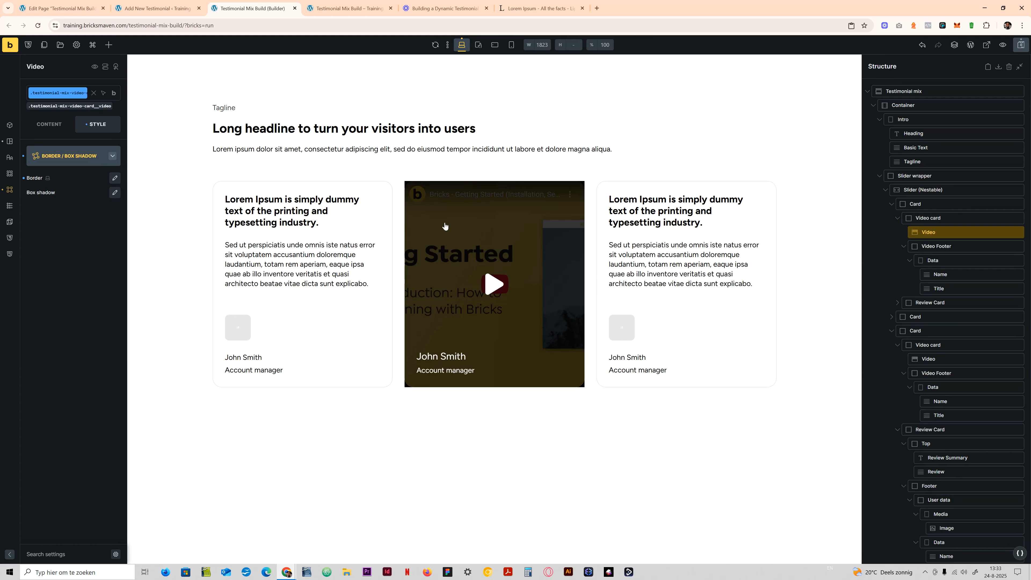
- Set the overflow of the .testimonial-mix-video-card__video class to hidden
left_click(115, 177)
left_click(63, 158)
left_click(64, 158)
scroll(71, 366, "down", 10)
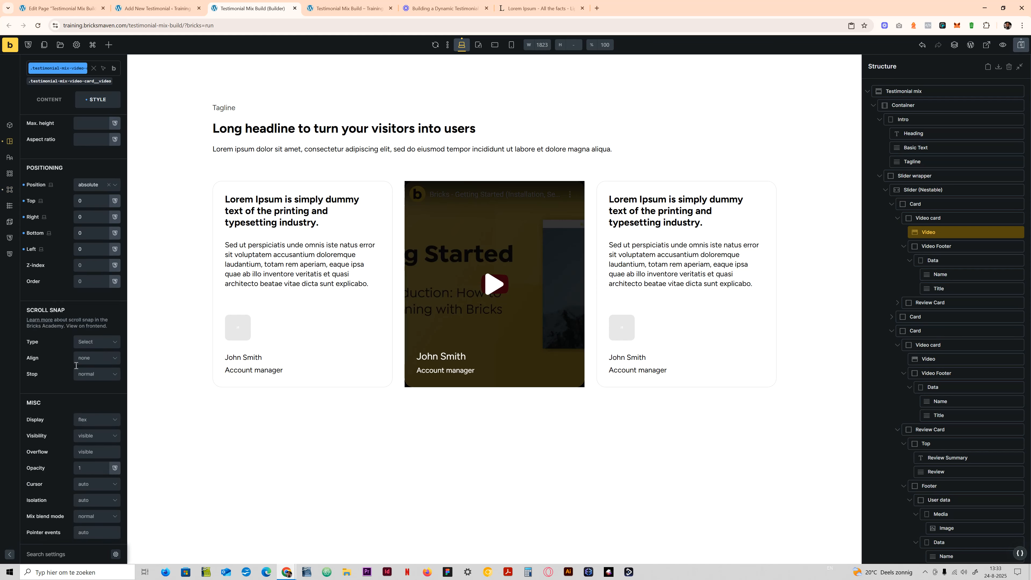
left_click(80, 244)
type("hidden")
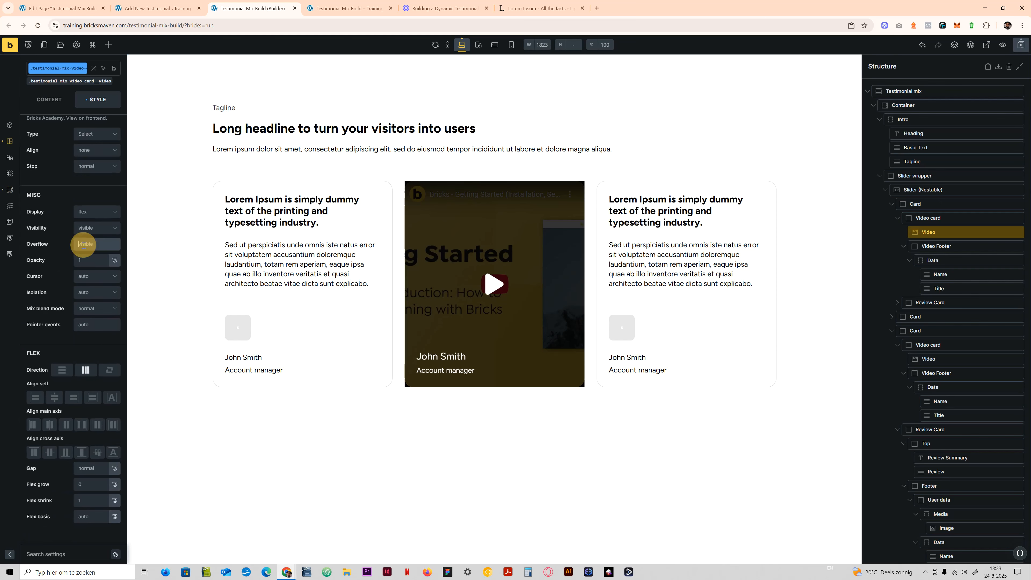
- Check the .testimonial-mix-video-card class for hidden overflow and apply the radius variable to all four of its corners
left_click(935, 218)
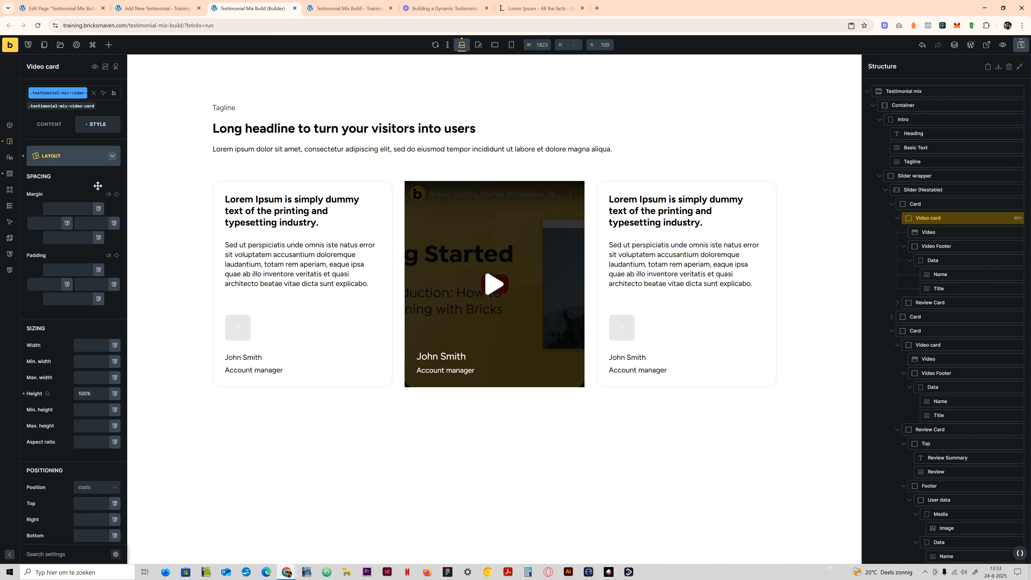
left_click(79, 153)
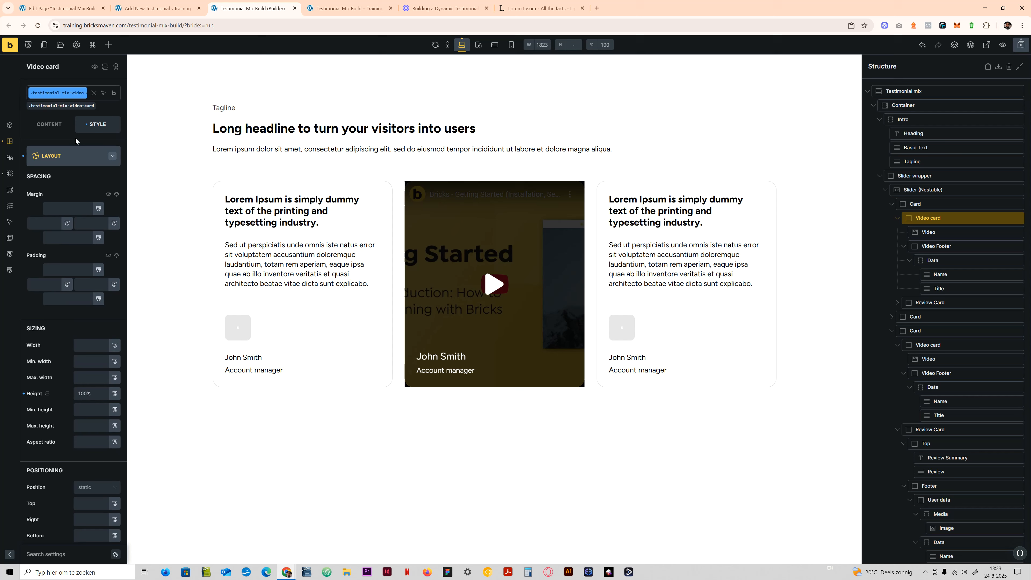
left_click(80, 155)
scroll(84, 406, "down", 10)
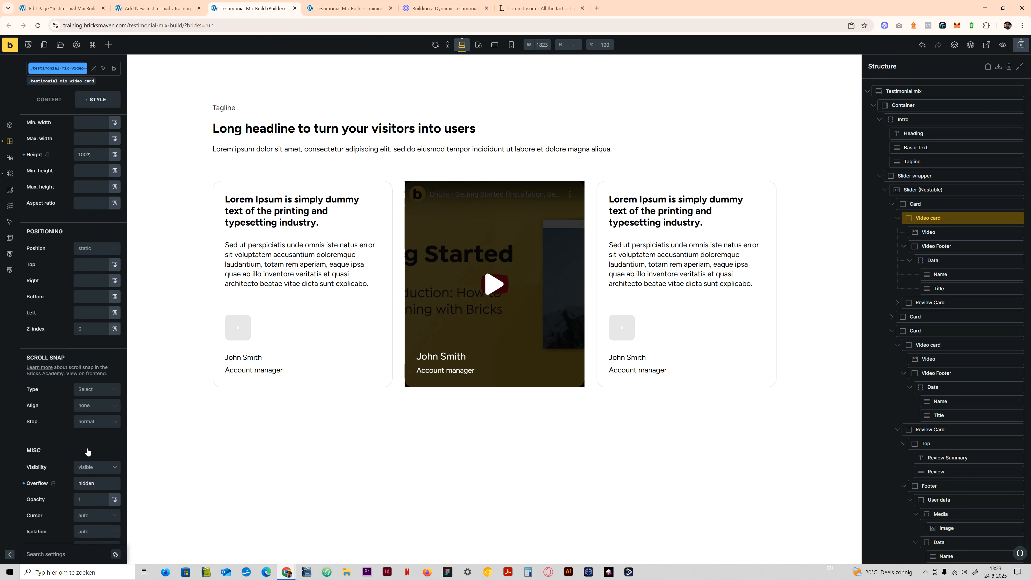
scroll(84, 388, "up", 10)
left_click(59, 155)
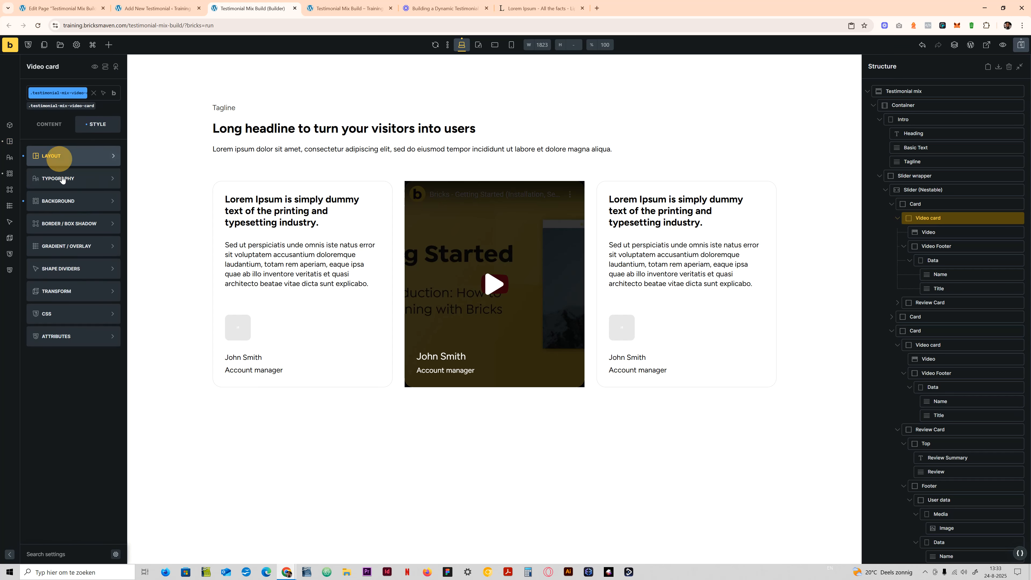
left_click(73, 224)
left_click(115, 178)
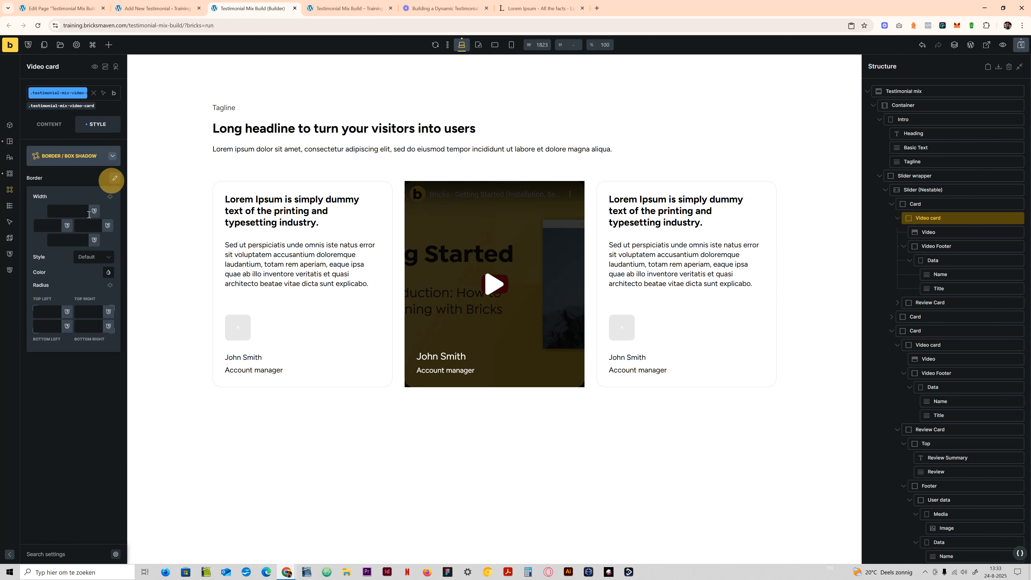
left_click(44, 310)
left_click(109, 285)
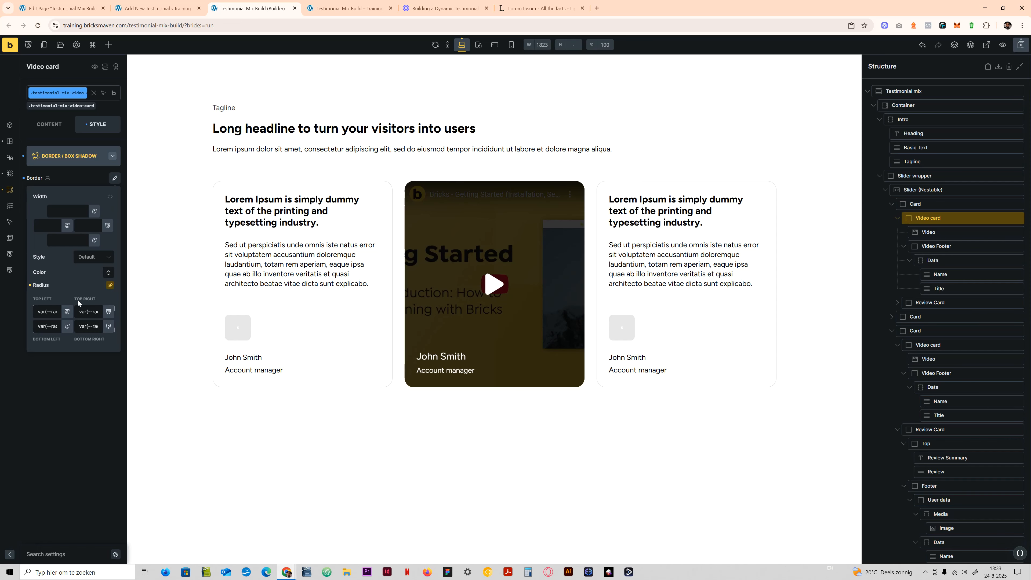
left_click(66, 386)
- Clear the border radius of the .testimonial-mix-video-card__video class and reapply the radius variable to all four corners
left_click(369, 249)
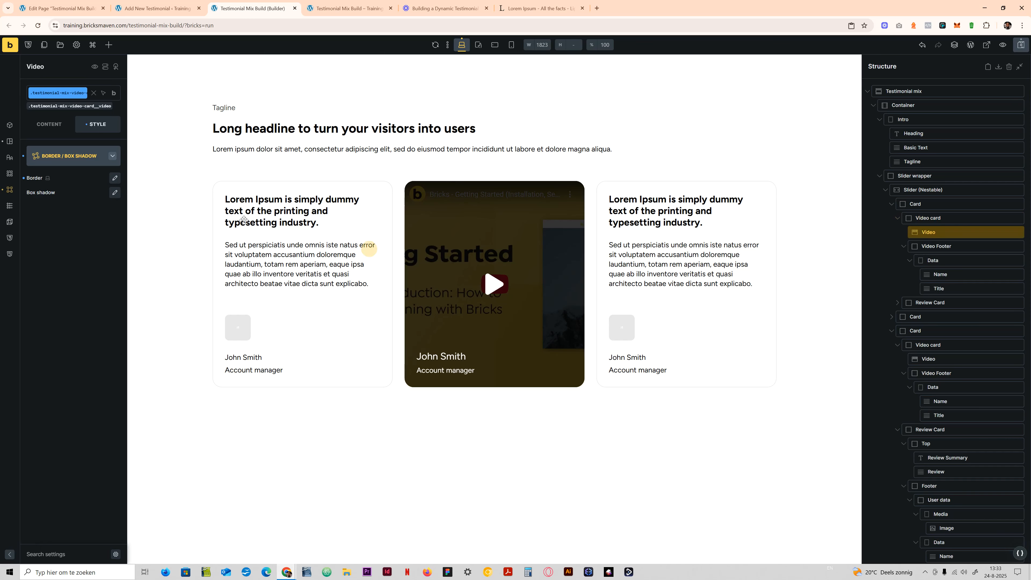
left_click(114, 178)
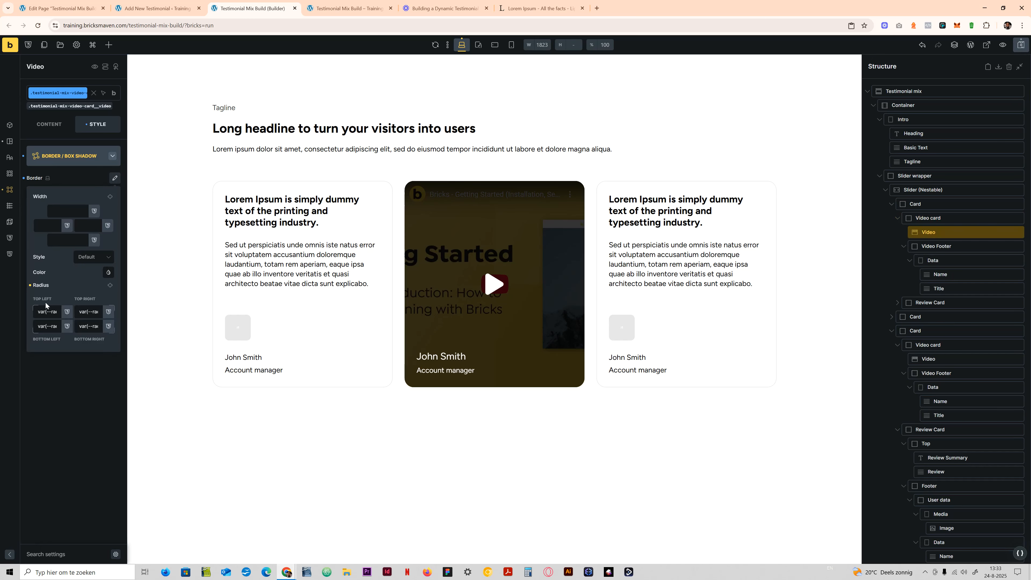
left_click(30, 285)
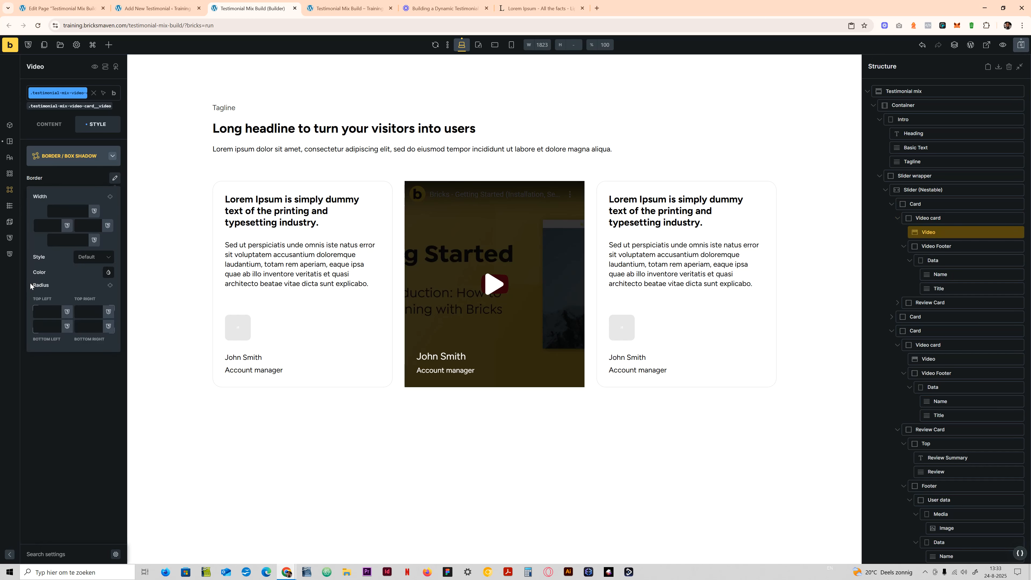
left_click(50, 312)
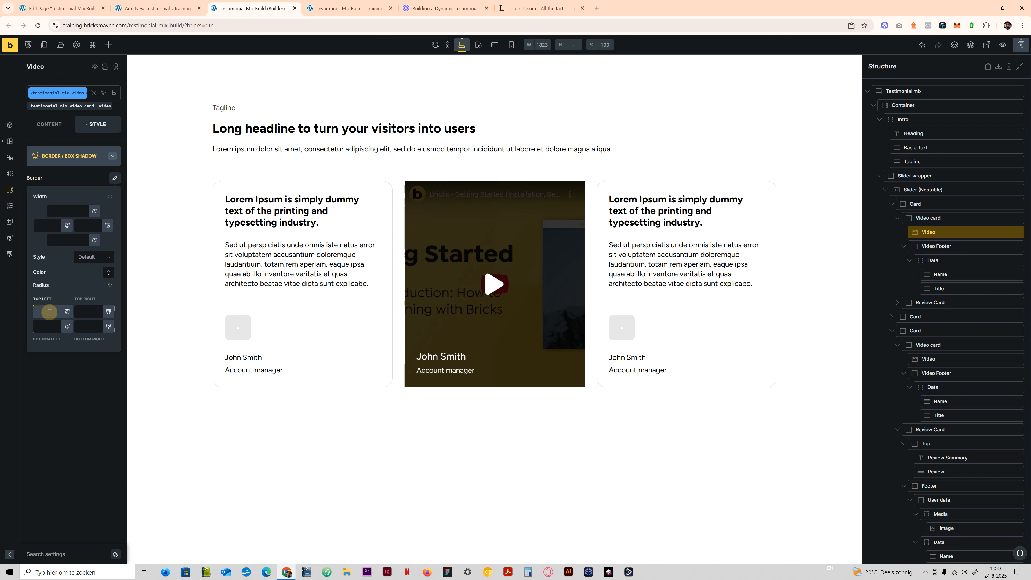
left_click(110, 285)
left_click(89, 377)
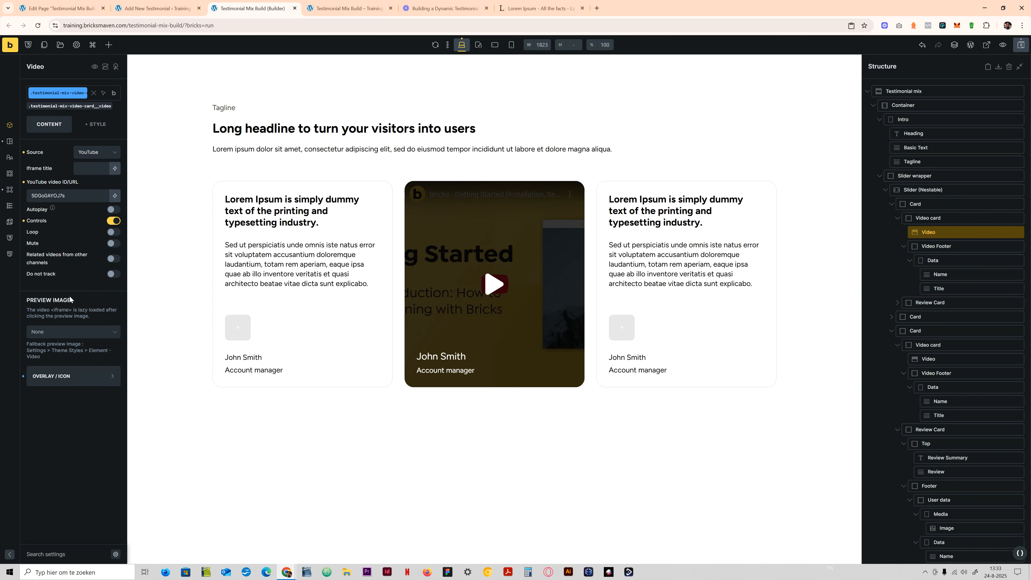
left_click(55, 331)
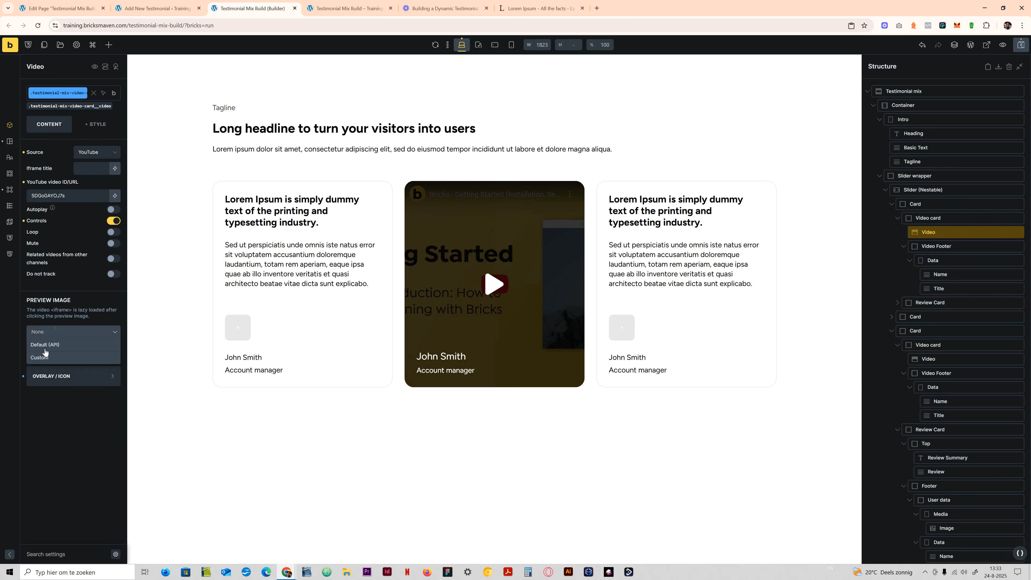
left_click(96, 308)
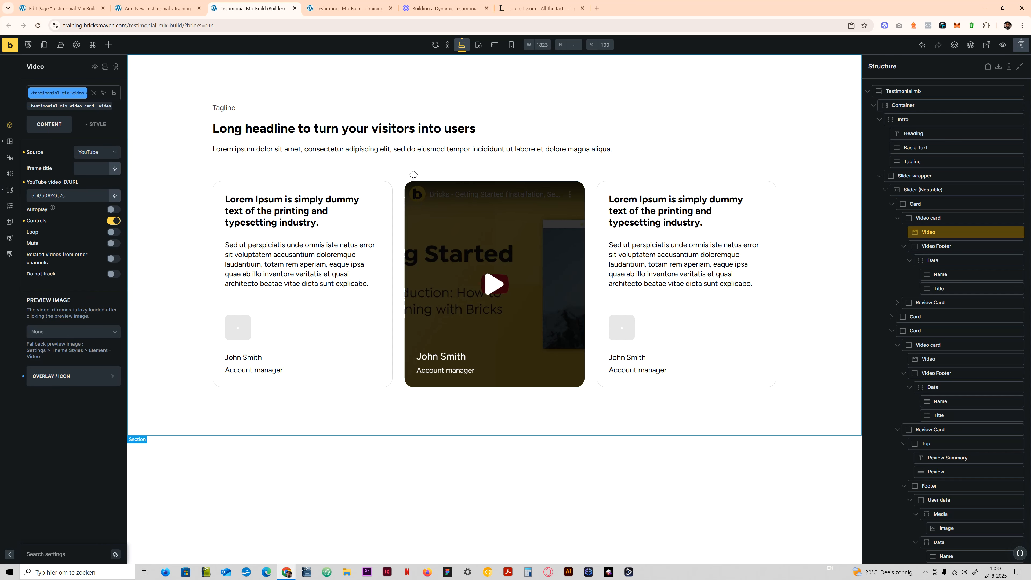
left_click(1021, 45)
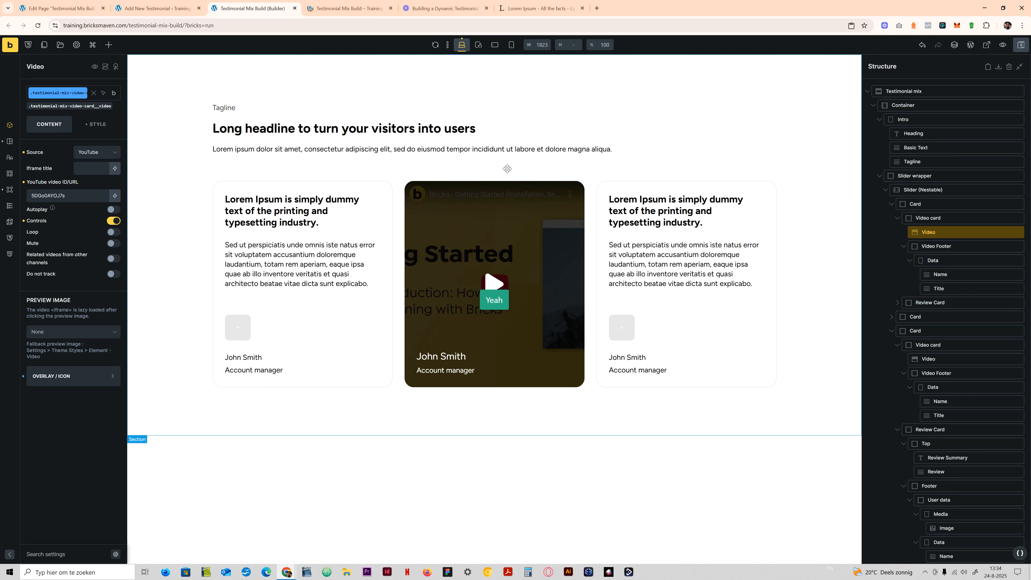
- Reduce the row gap of the .testimonial-mix-user-data class with a calc() that divides var(--content-gap), and save the page
left_click(244, 346)
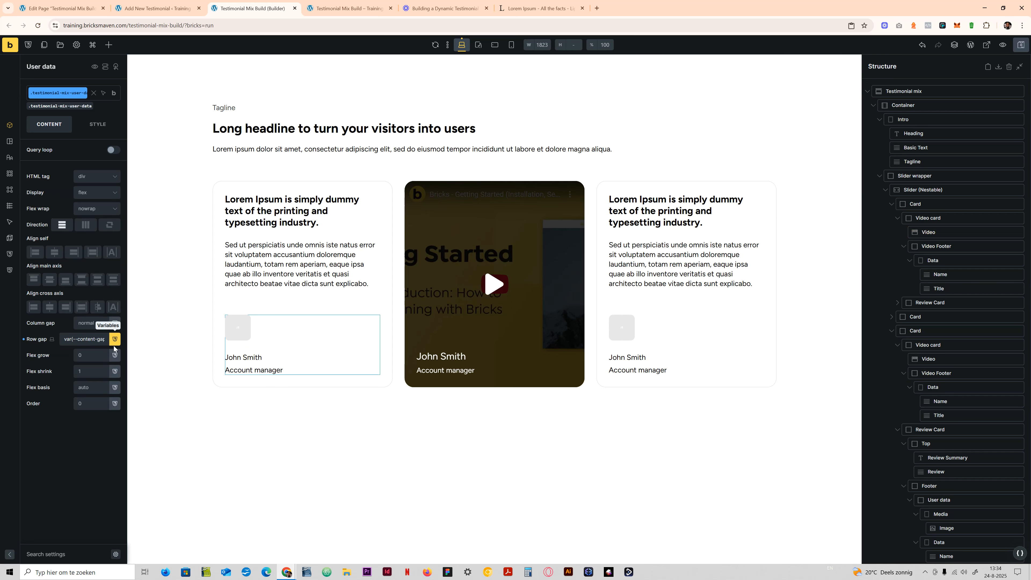
left_click(100, 340)
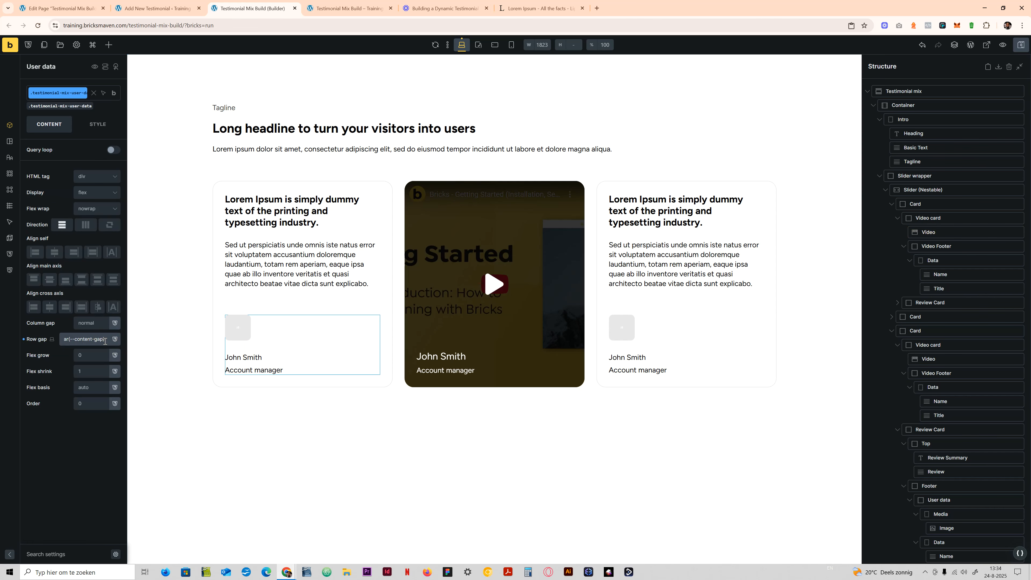
key("ctrl+a")
left_click(96, 337)
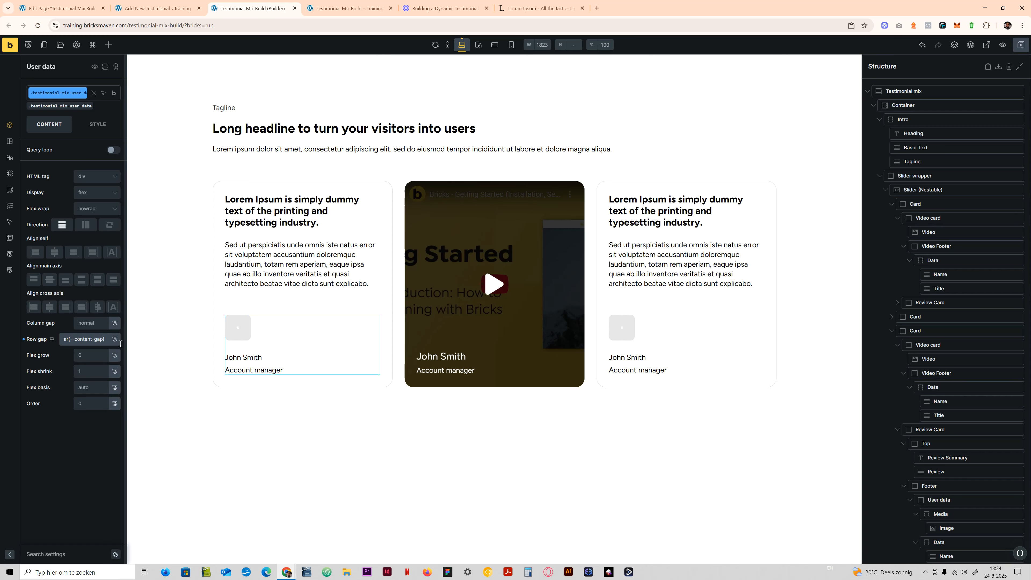
type("/")
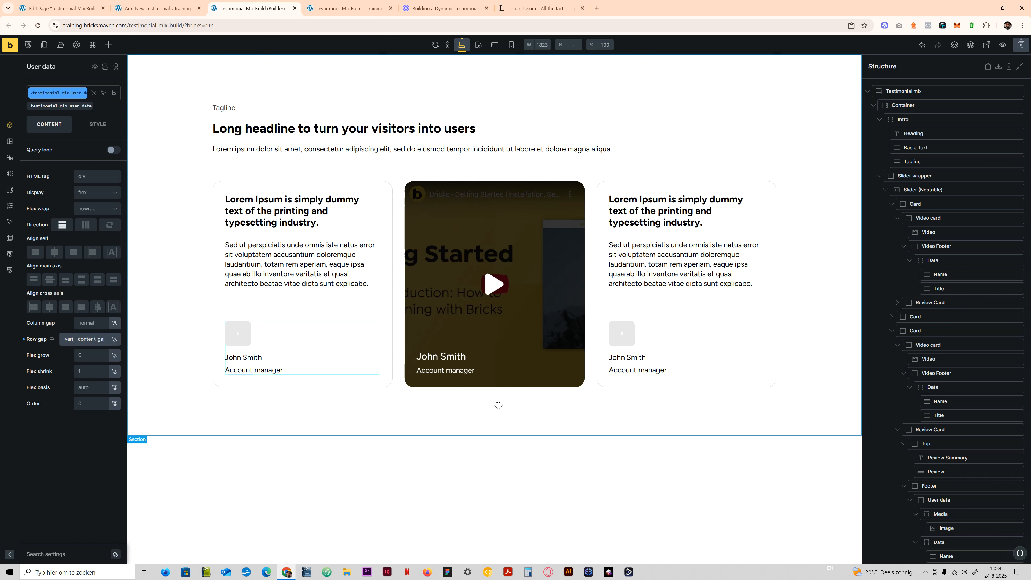
left_click(1021, 45)
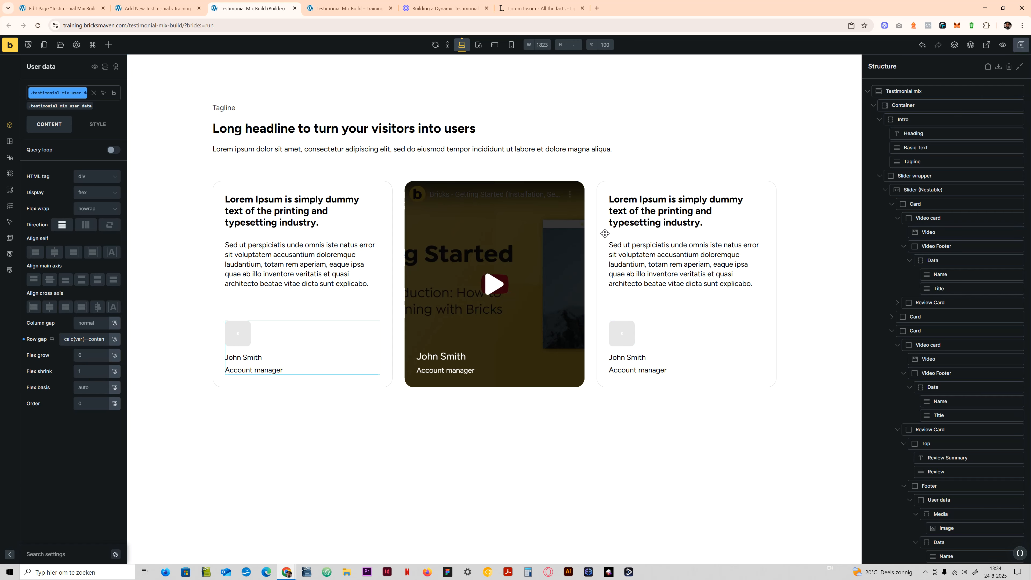
- Collapse the slider's cards in the structure and duplicate the last card three times to make six cards
left_click(891, 204)
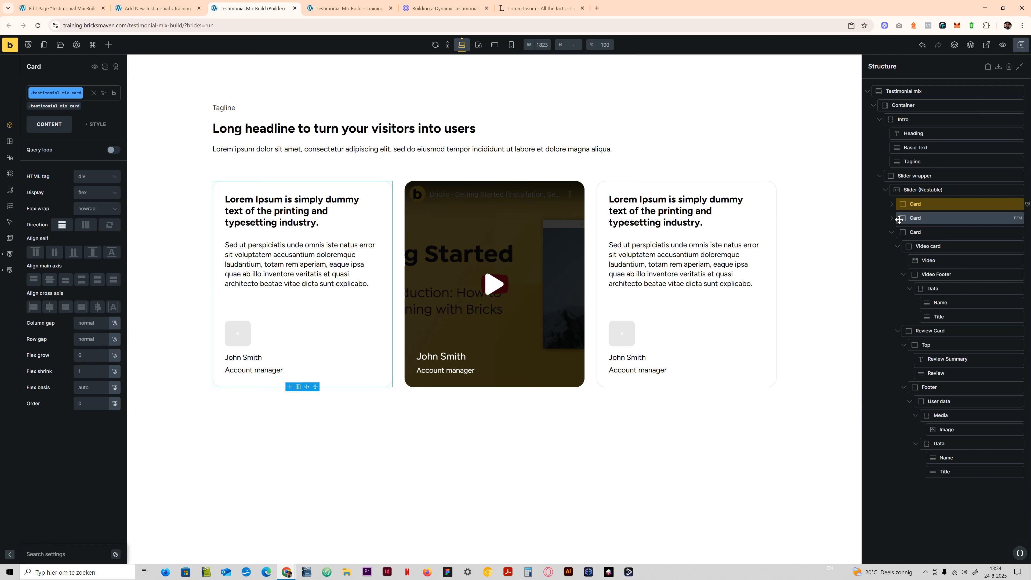
left_click(890, 218)
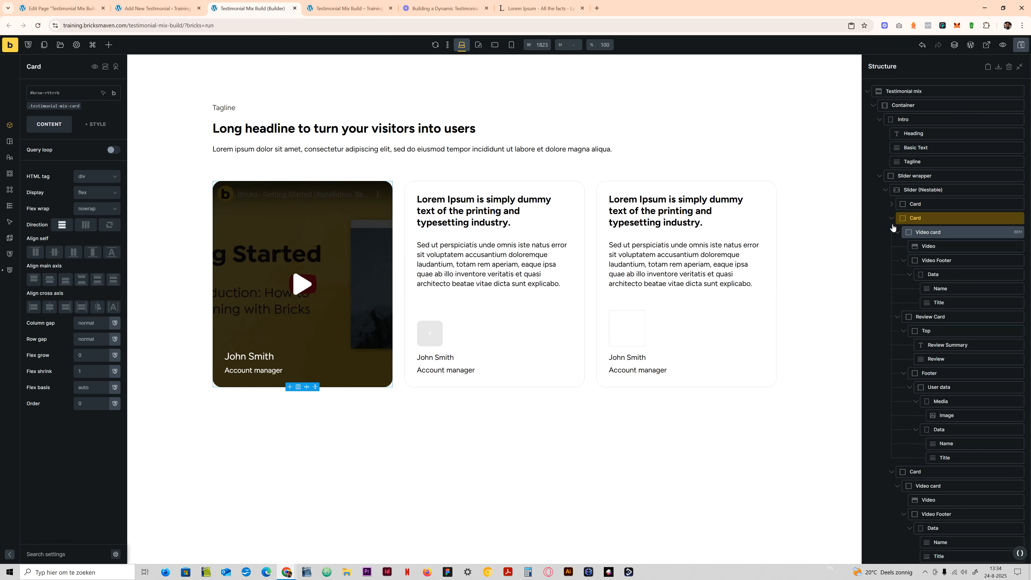
left_click(892, 220)
left_click(892, 233)
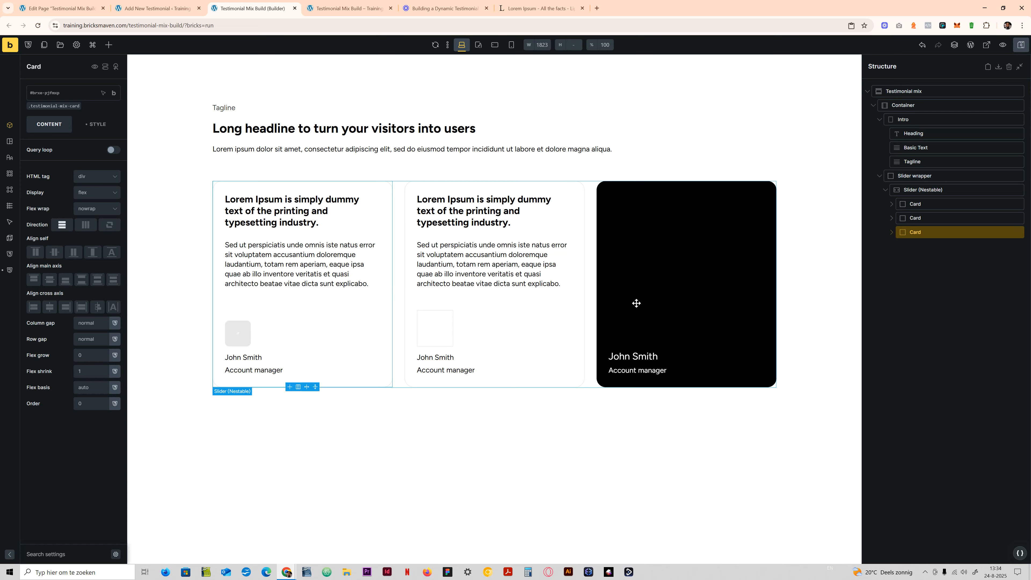
right_click(920, 232)
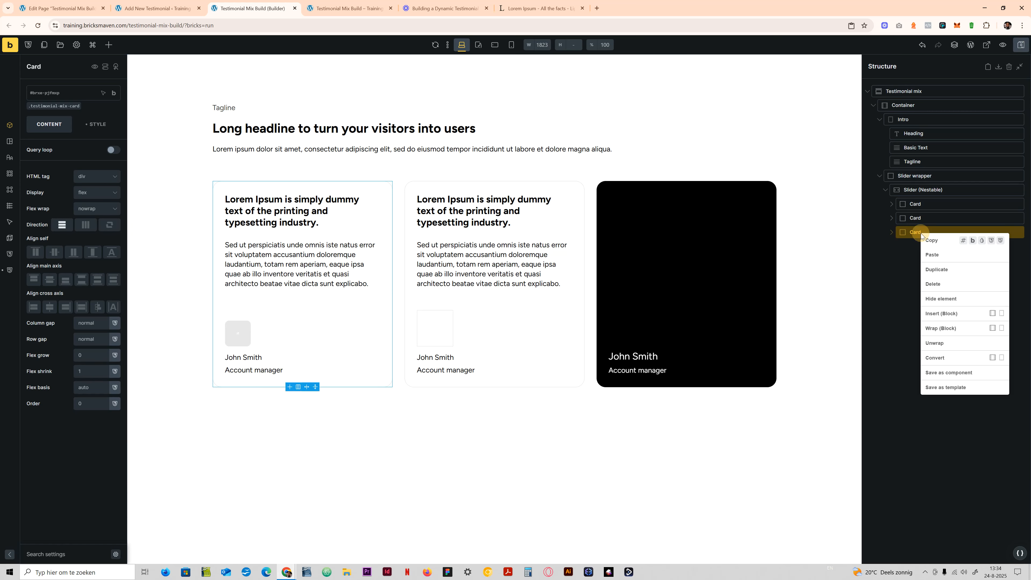
left_click(947, 271)
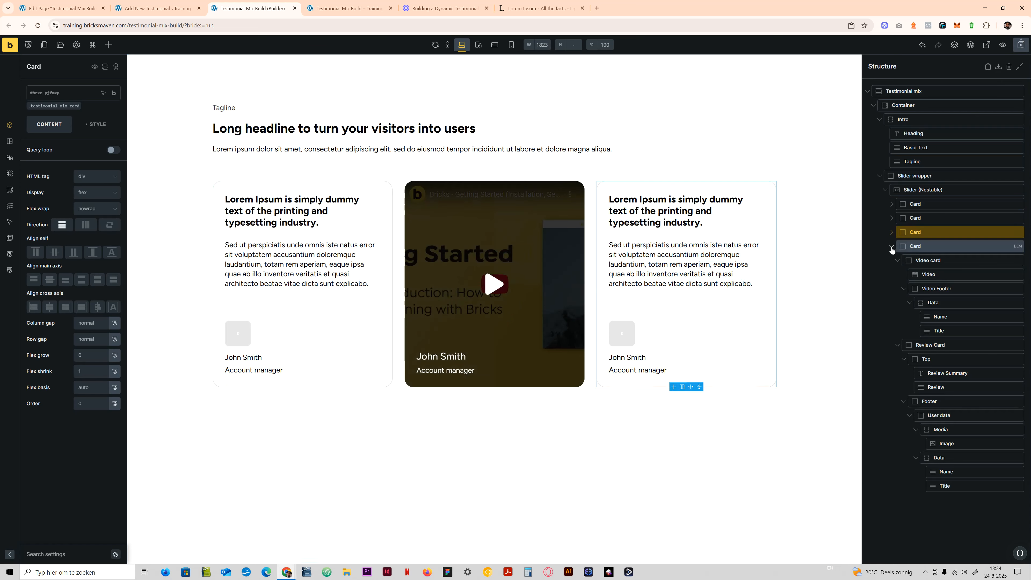
left_click(65, 106)
left_click(97, 123)
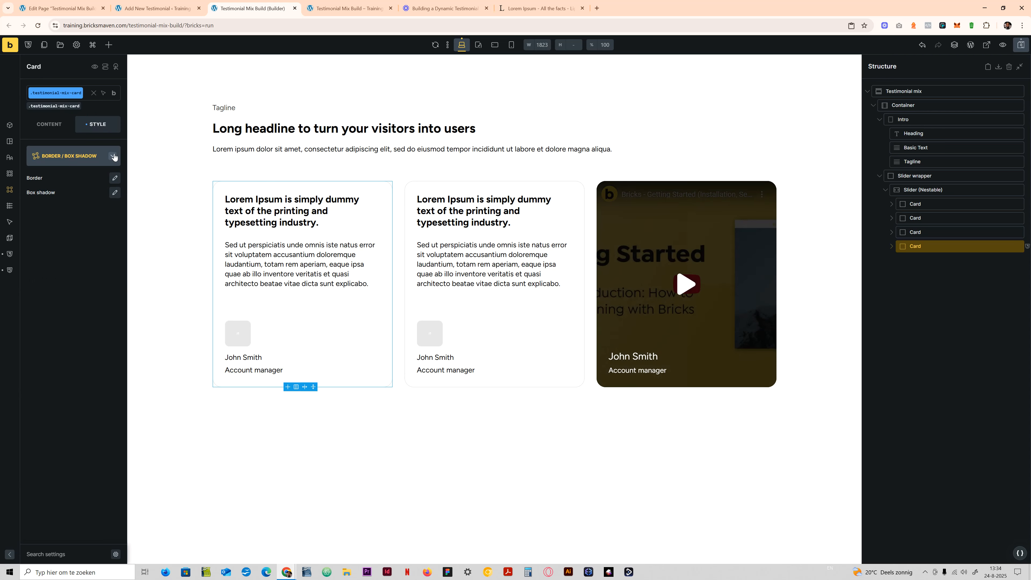
right_click(918, 246)
left_click(946, 280)
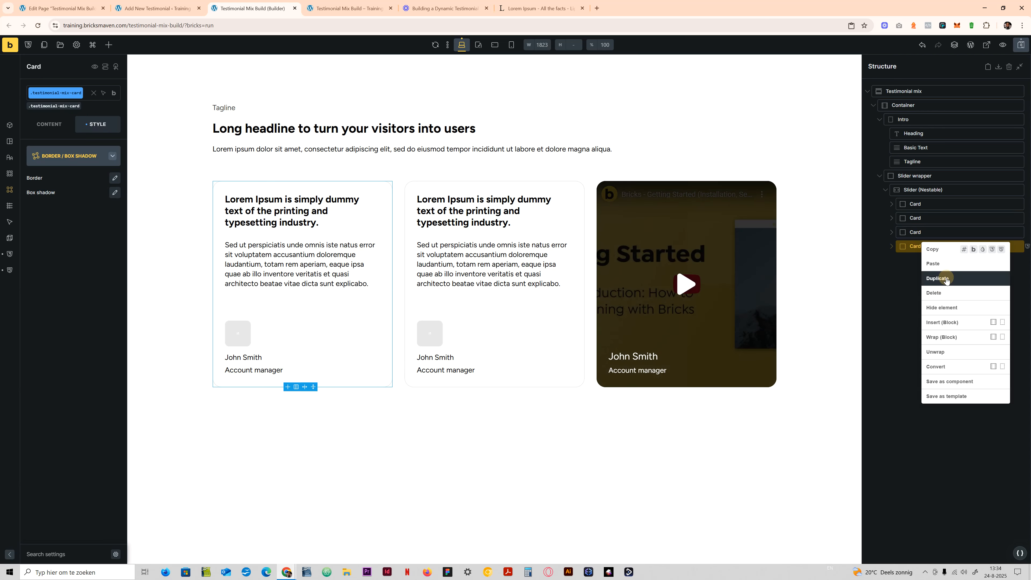
right_click(914, 261)
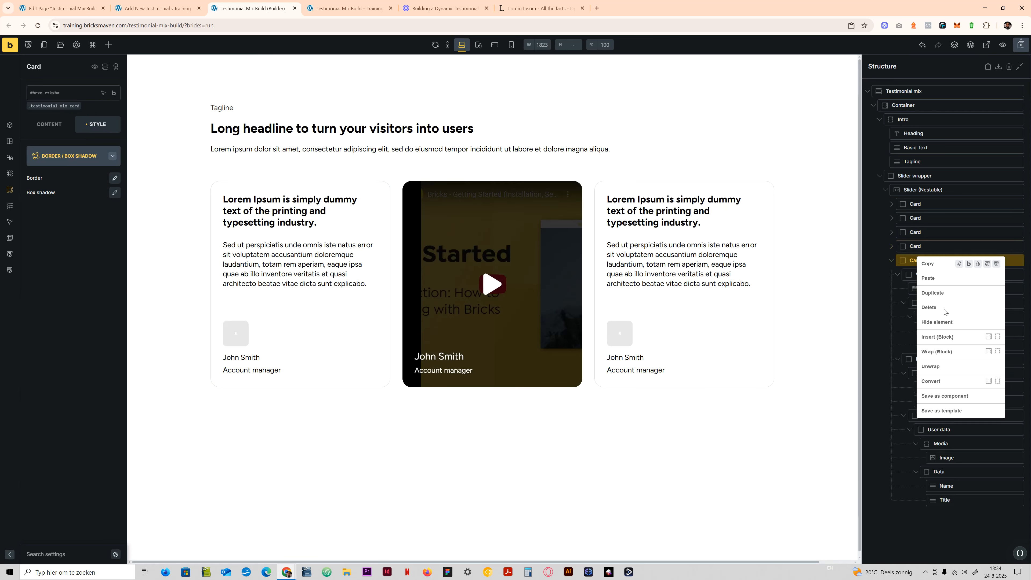
left_click(942, 291)
- Set the data-card-status attribute of the fourth card to Video-card
left_click(918, 204)
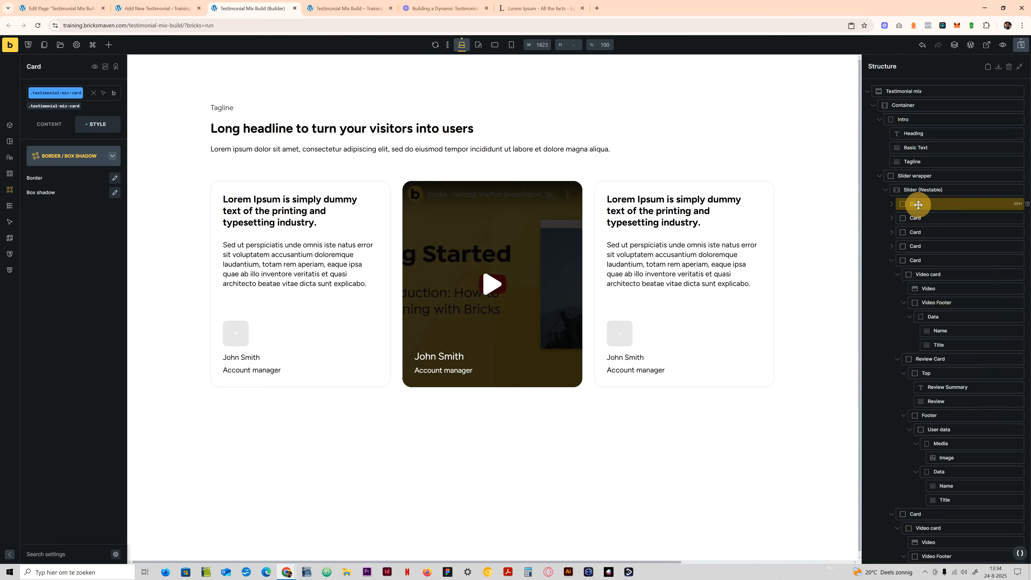
left_click(918, 221)
left_click(916, 233)
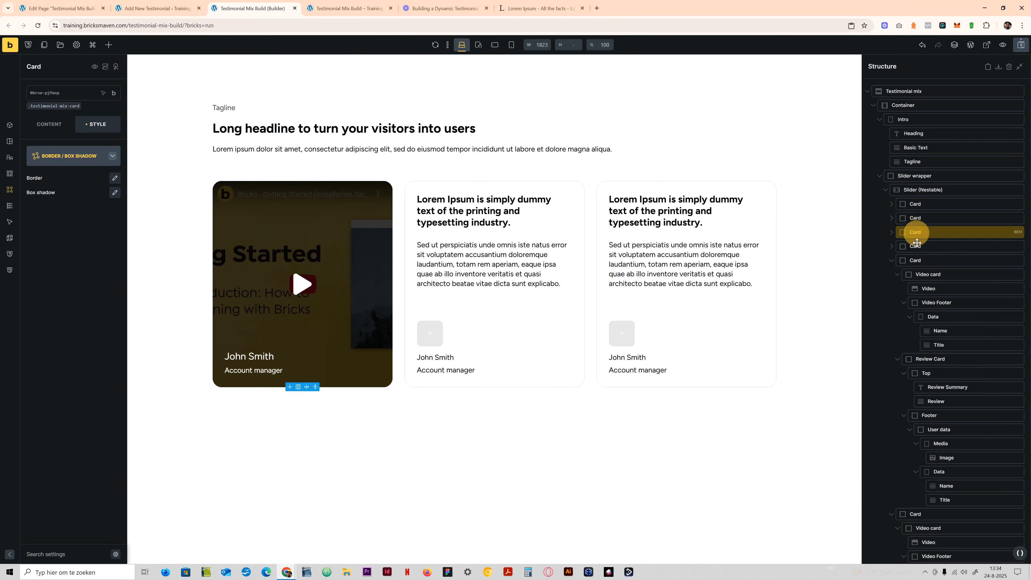
left_click(915, 247)
left_click(81, 155)
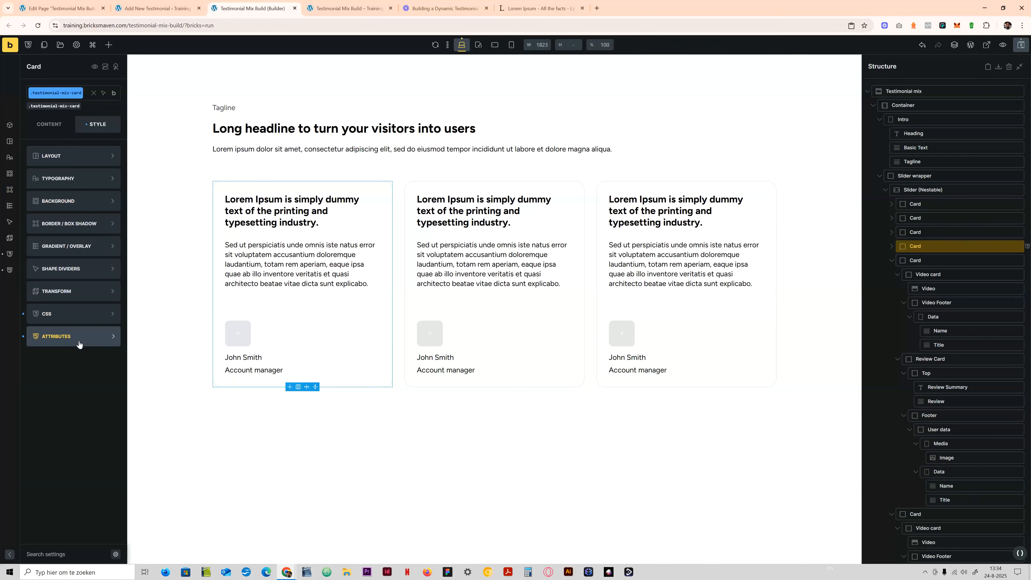
left_click(79, 336)
left_click(772, 396)
type("Video-card")
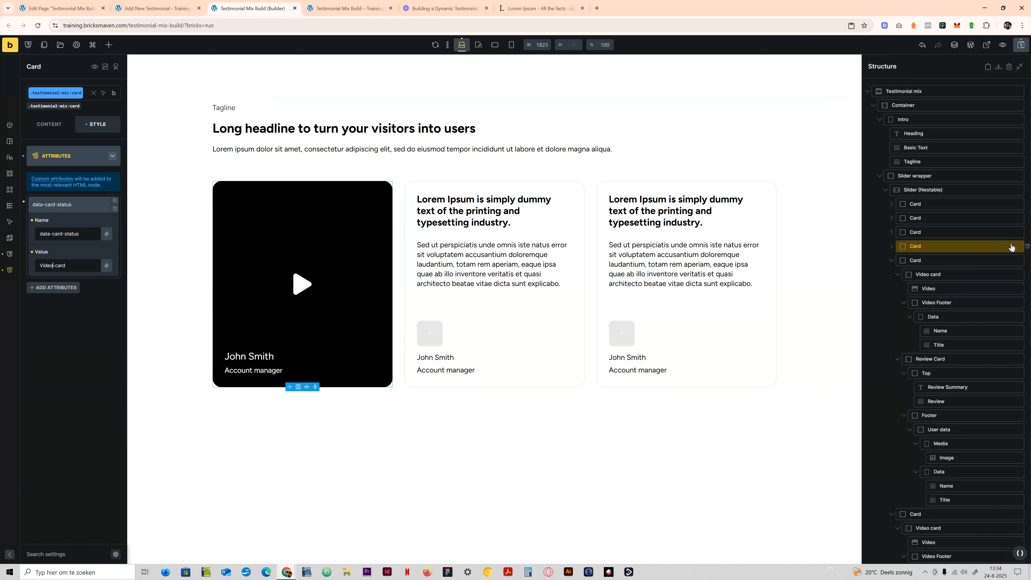
- Set the data-card-status attribute of the sixth card to Video-card and save the page
left_click(891, 261)
left_click(890, 274)
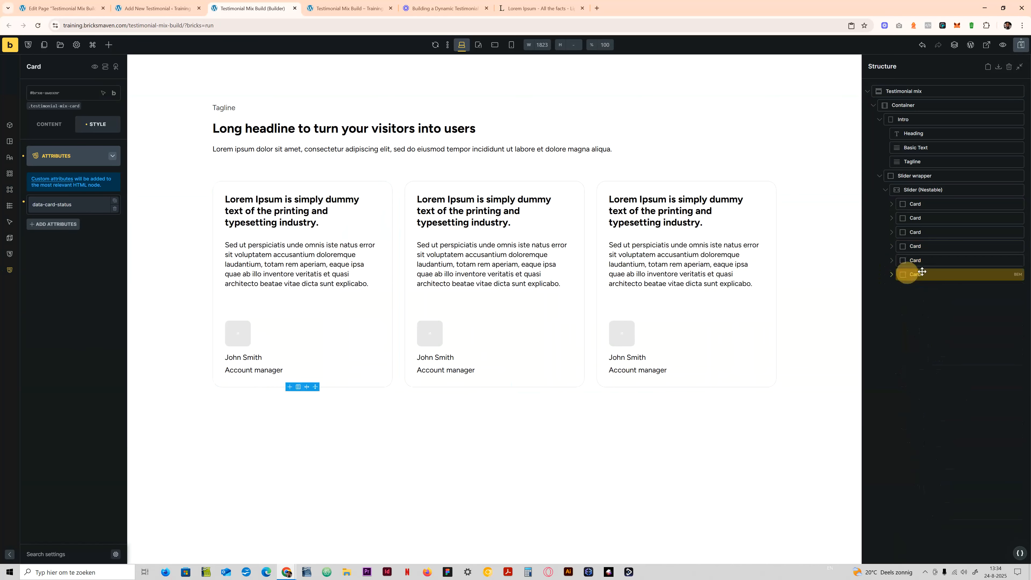
left_click(44, 204)
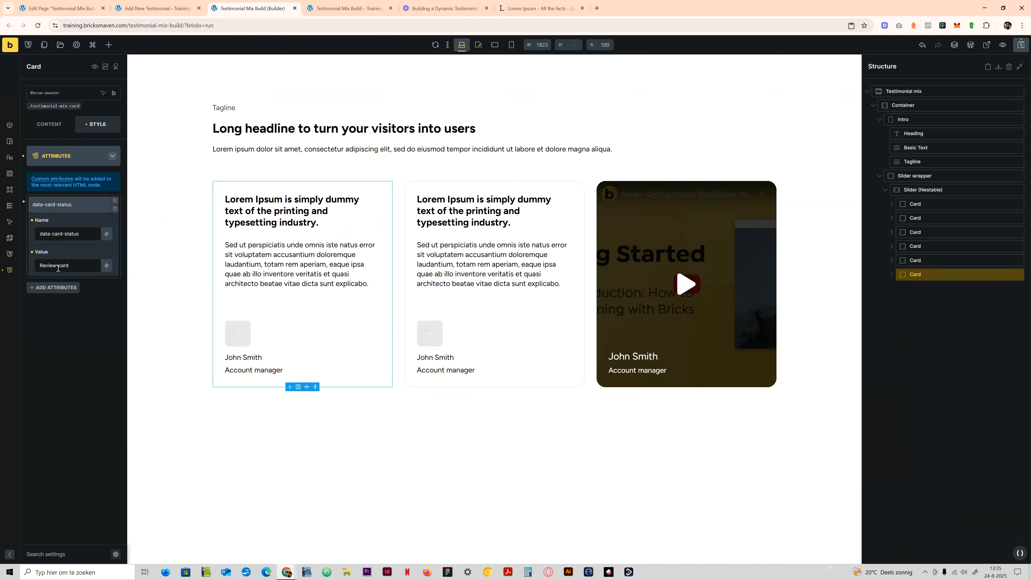
left_click_drag(57, 267, 11, 275)
type("Video")
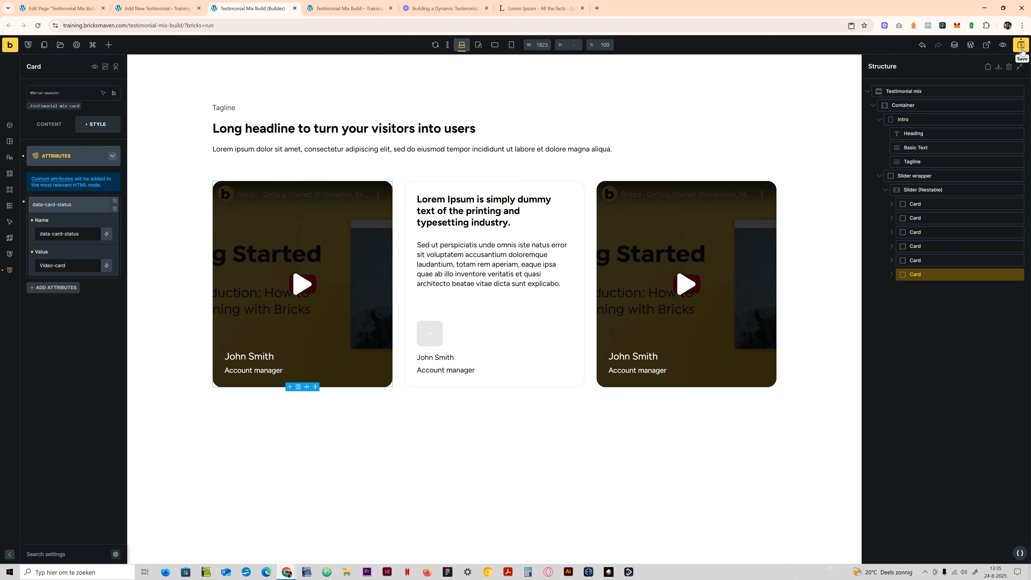
left_click(1021, 48)
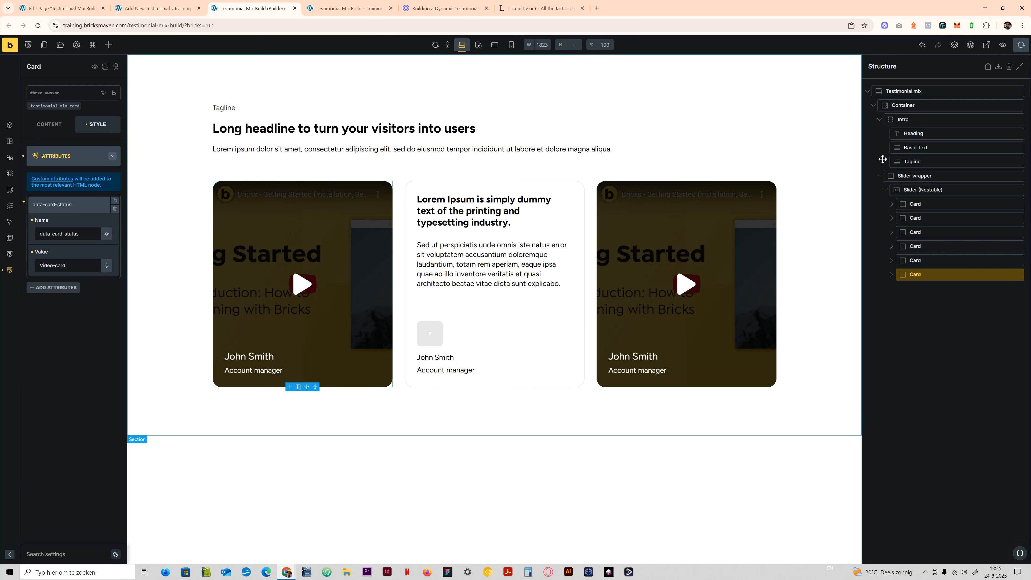
- Enable autoplay with pause on hover and pause on focus for the nestable slider
left_click(930, 190)
left_click(49, 124)
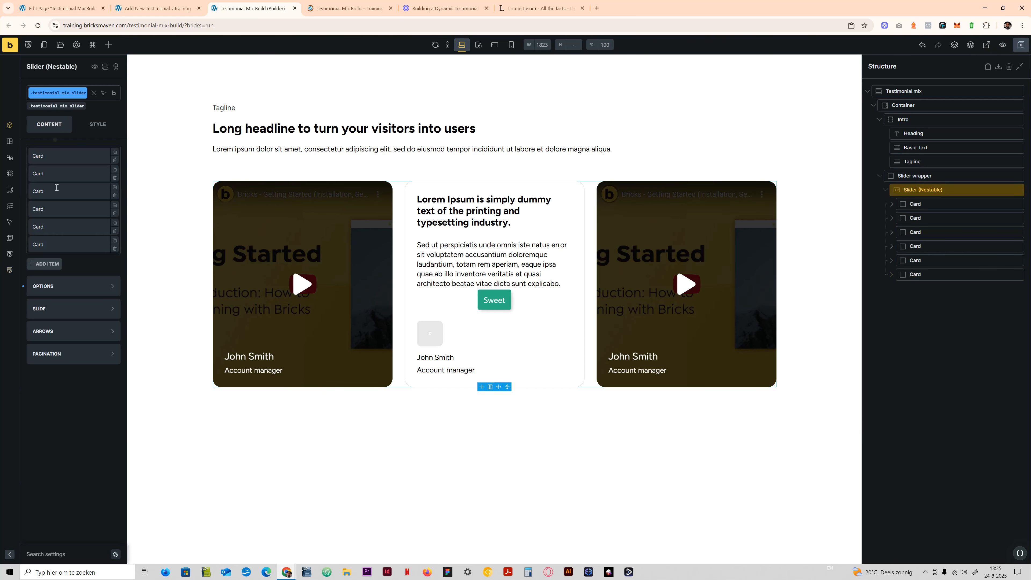
left_click(75, 286)
scroll(90, 433, "down", 2)
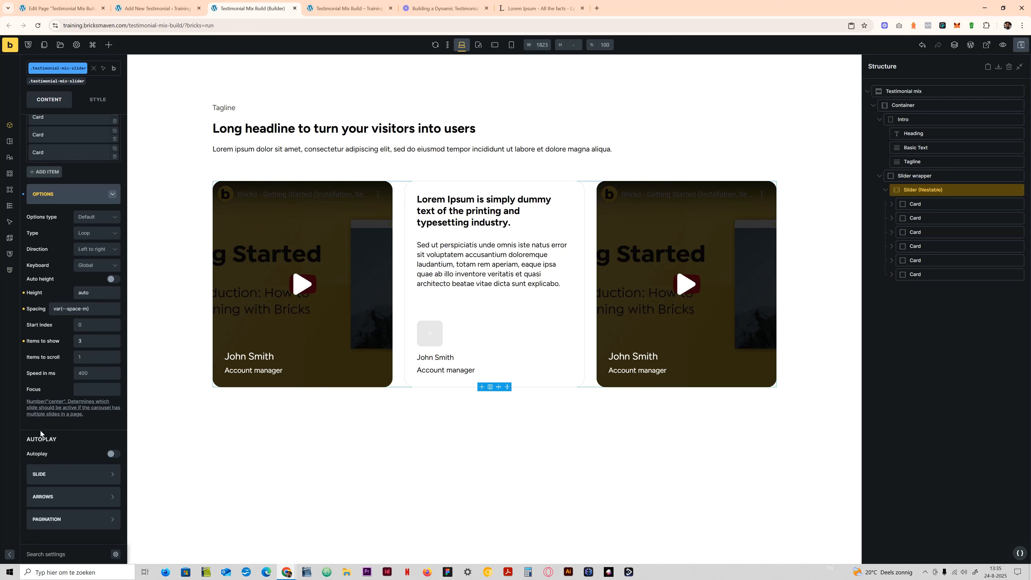
left_click(112, 453)
scroll(93, 444, "down", 1)
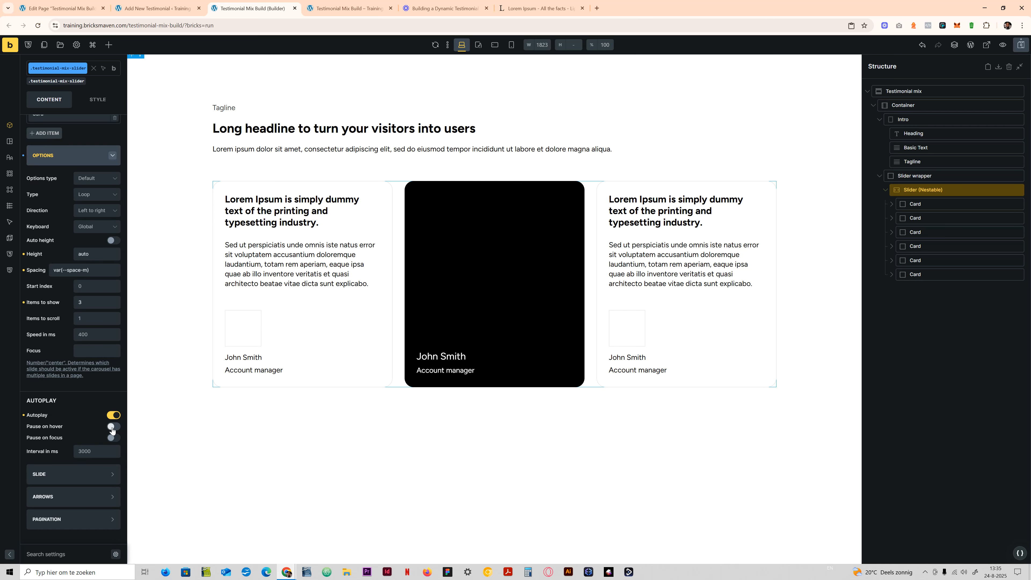
left_click(112, 426)
left_click(113, 437)
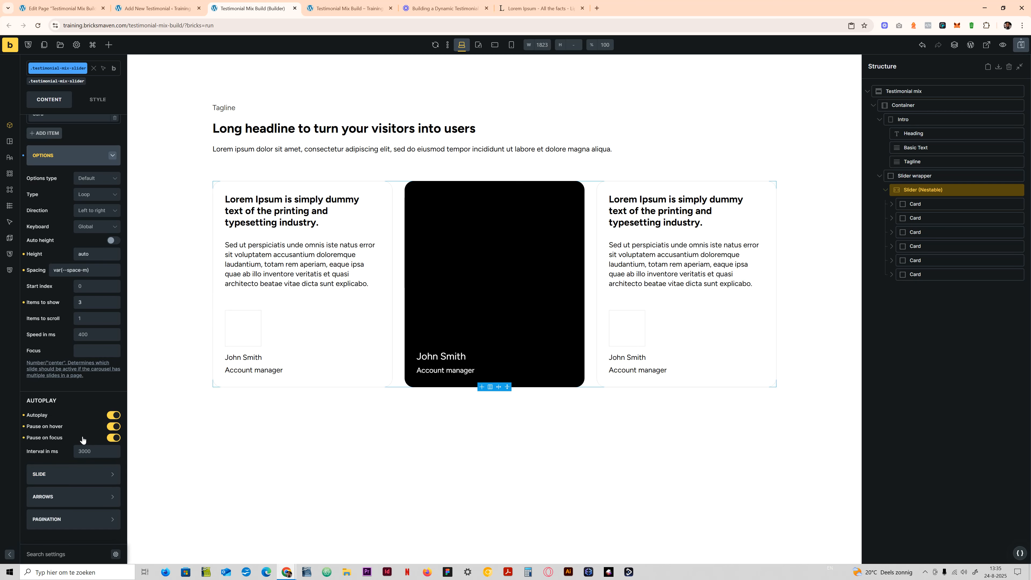
- Review the nestable slider's options, from type, height and spacing through to the autoplay interval
scroll(82, 439, "up", 2)
left_click(64, 239)
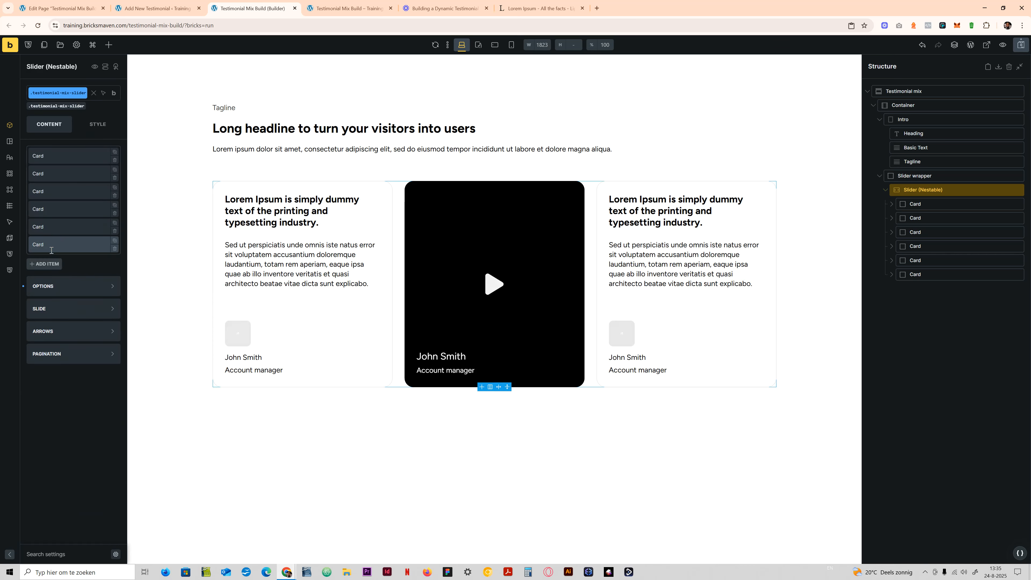
left_click(62, 287)
scroll(61, 417, "down", 3)
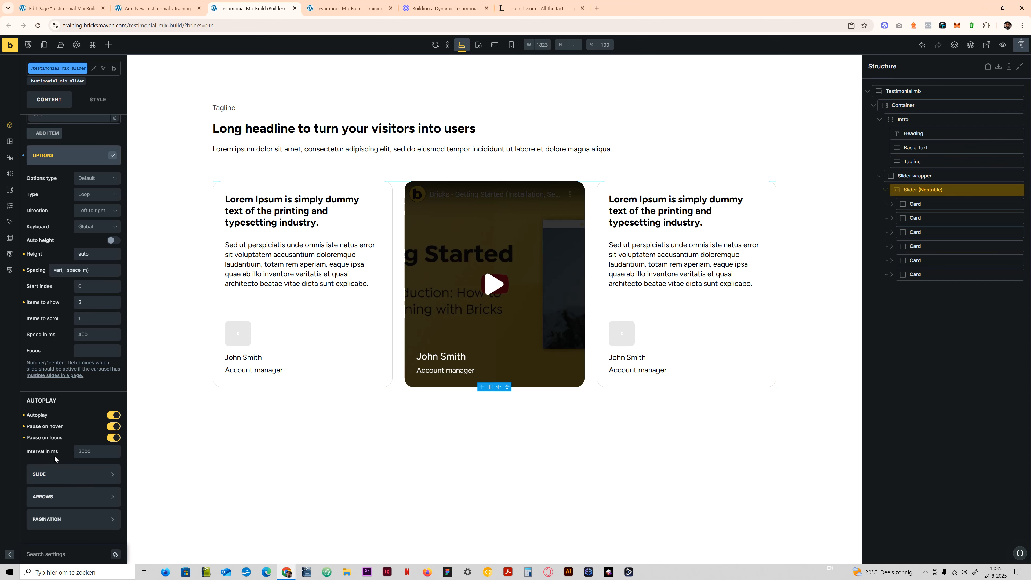
scroll(57, 466, "up", 3)
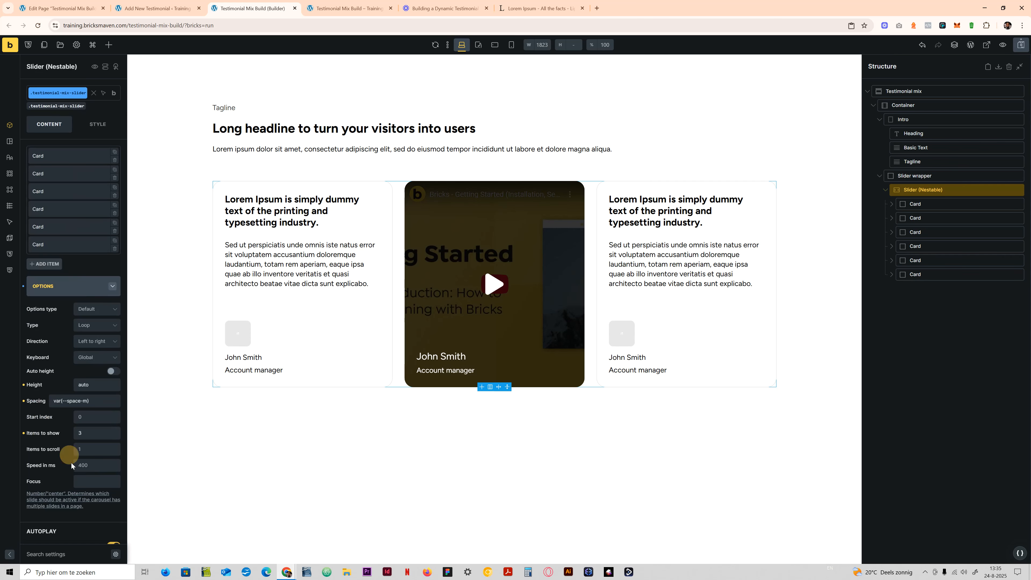
scroll(86, 475, "down", 3)
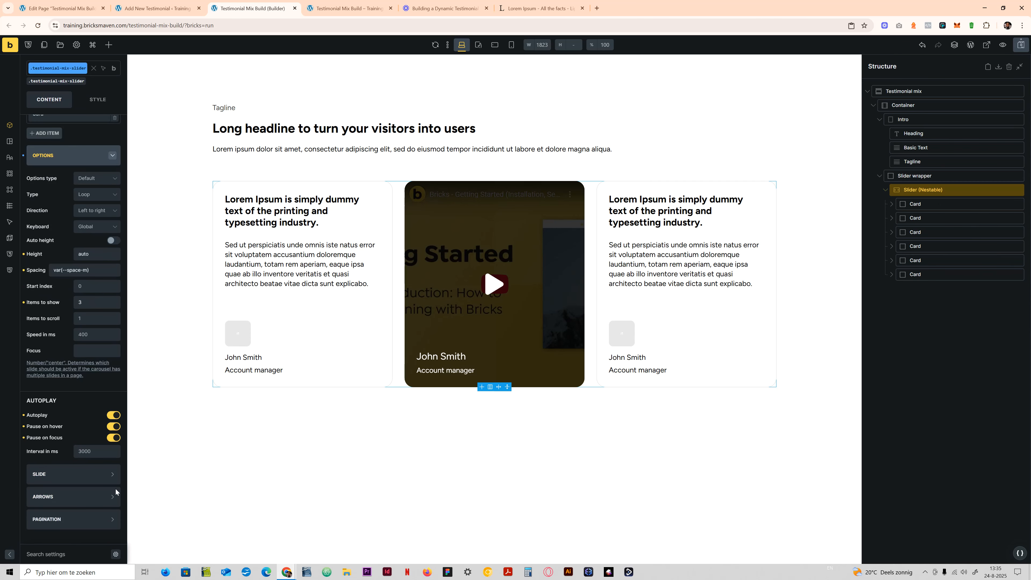
scroll(88, 417, "up", 3)
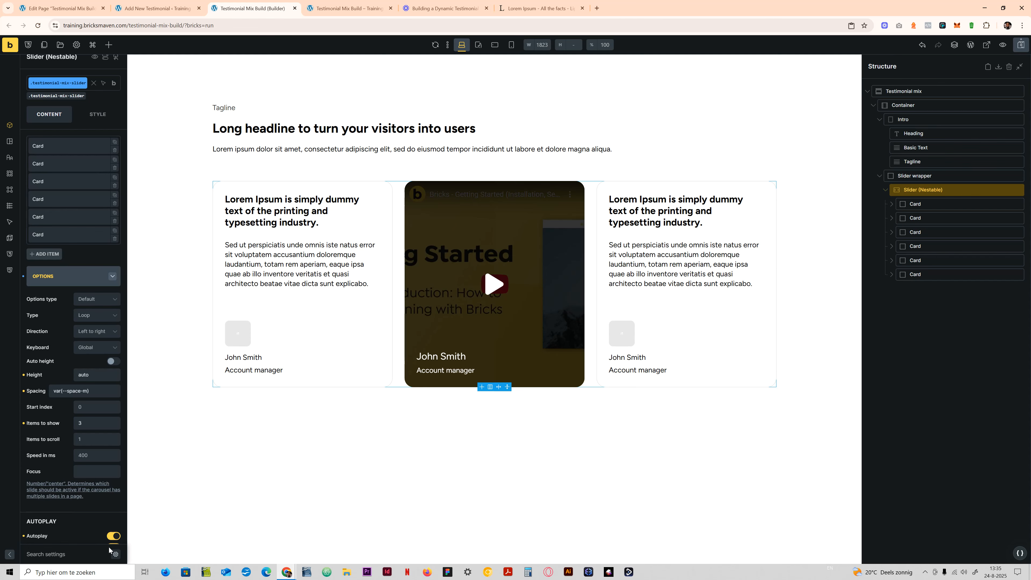
scroll(92, 412, "up", 1)
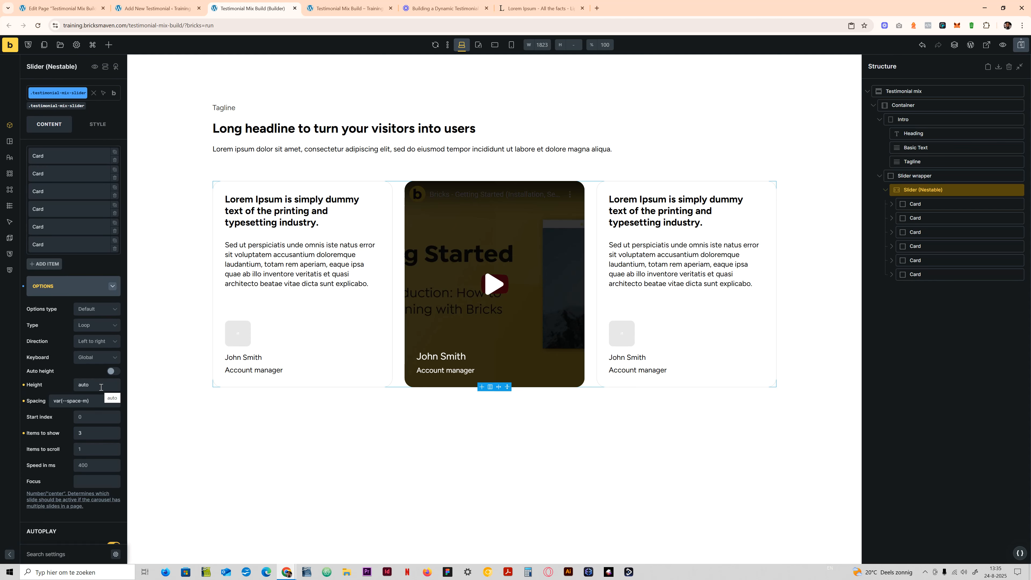
scroll(96, 408, "down", 3)
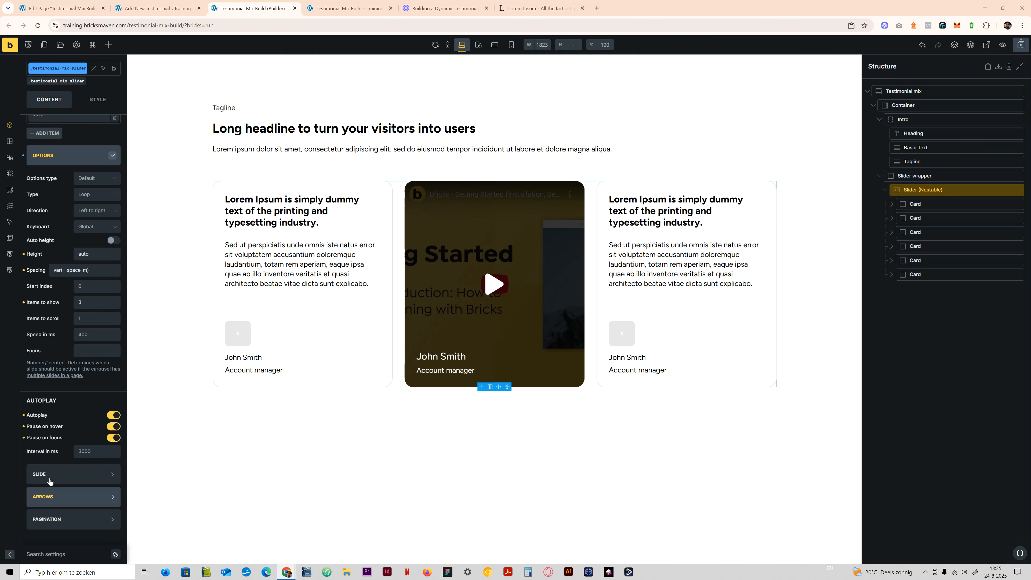
- Switch the slider's autoplay off and on again, and disable pause on hover and pause on focus
left_click(116, 419)
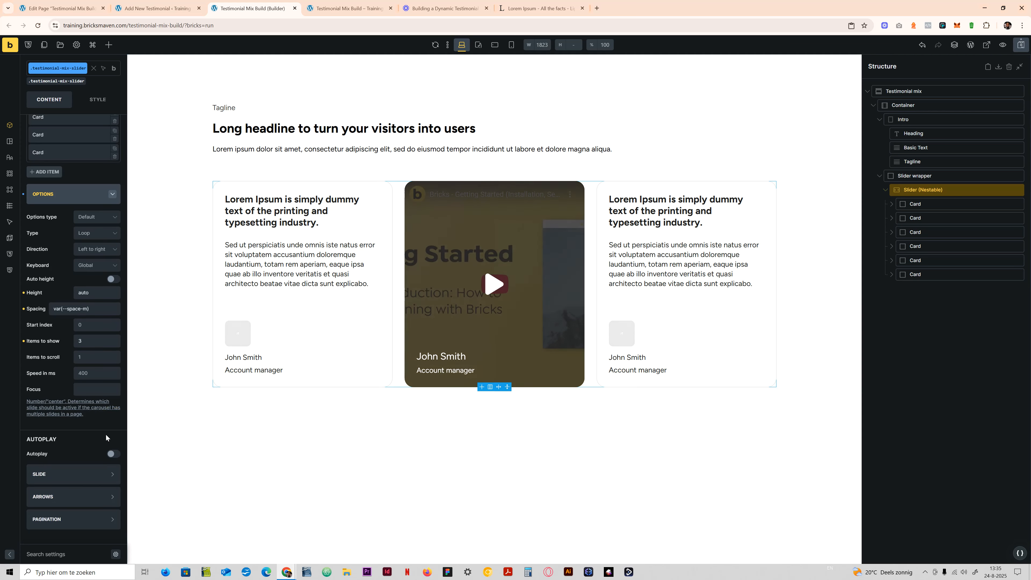
left_click(114, 453)
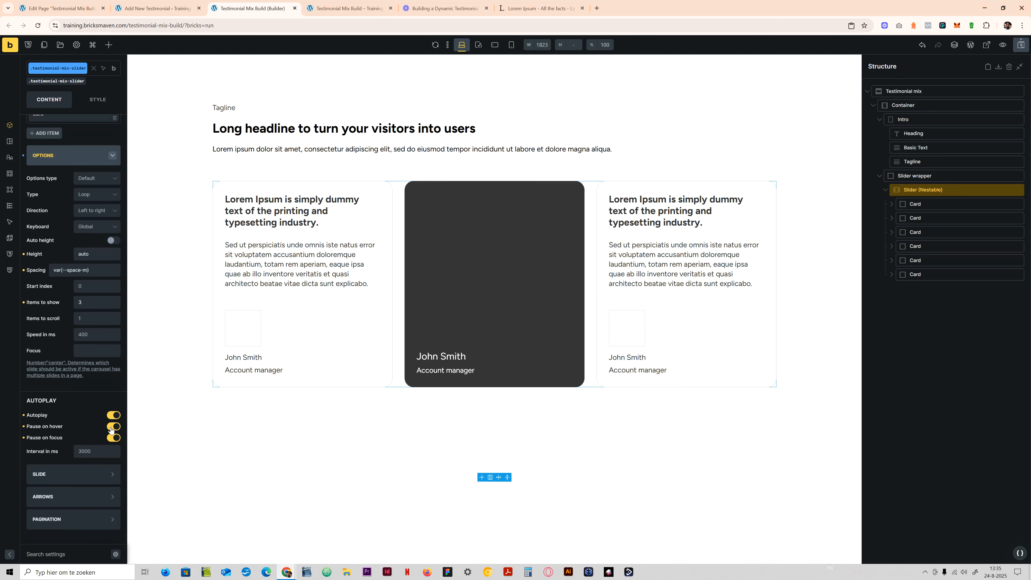
left_click(114, 426)
left_click(114, 437)
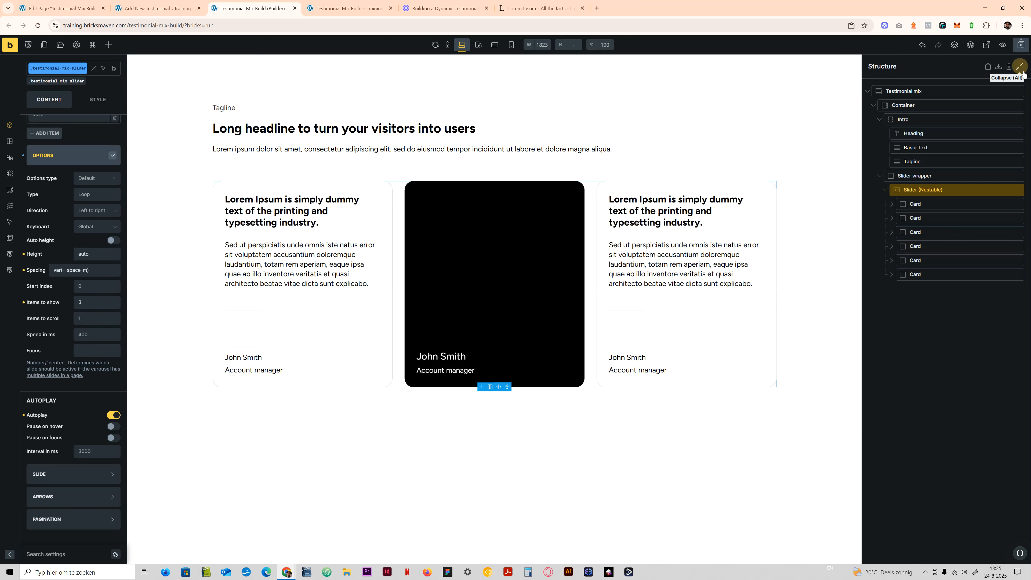
- Save the page and reload the builder
left_click(1020, 45)
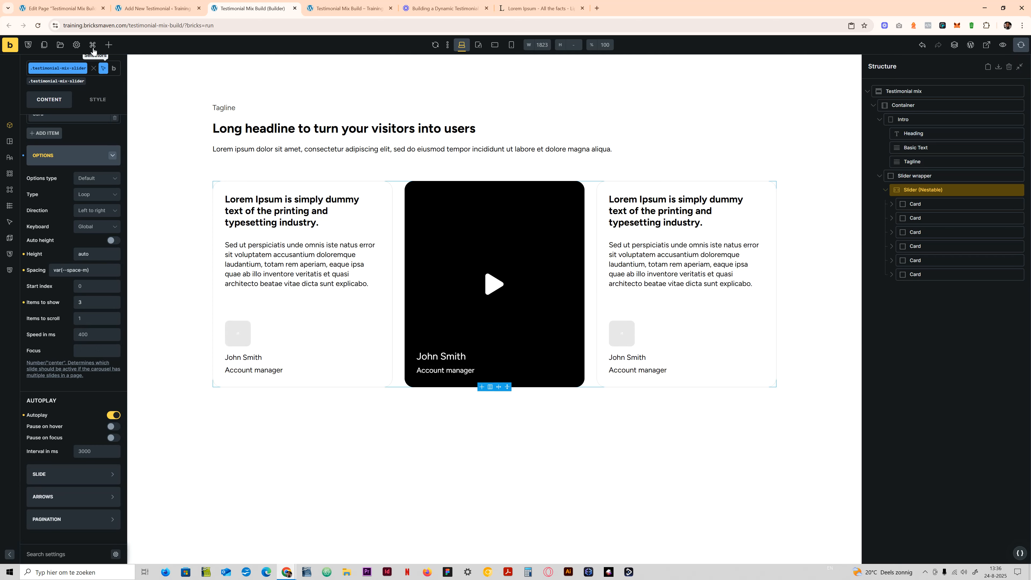
left_click(38, 26)
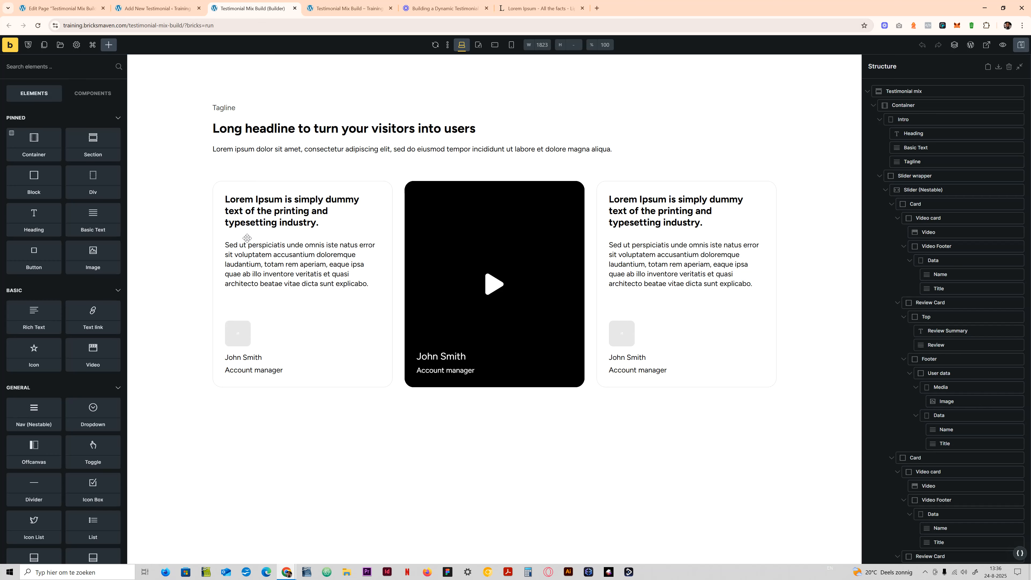
- Check the autoplay settings in the nestable slider's options, including at the testimonial-mix-slider class level
left_click(933, 189)
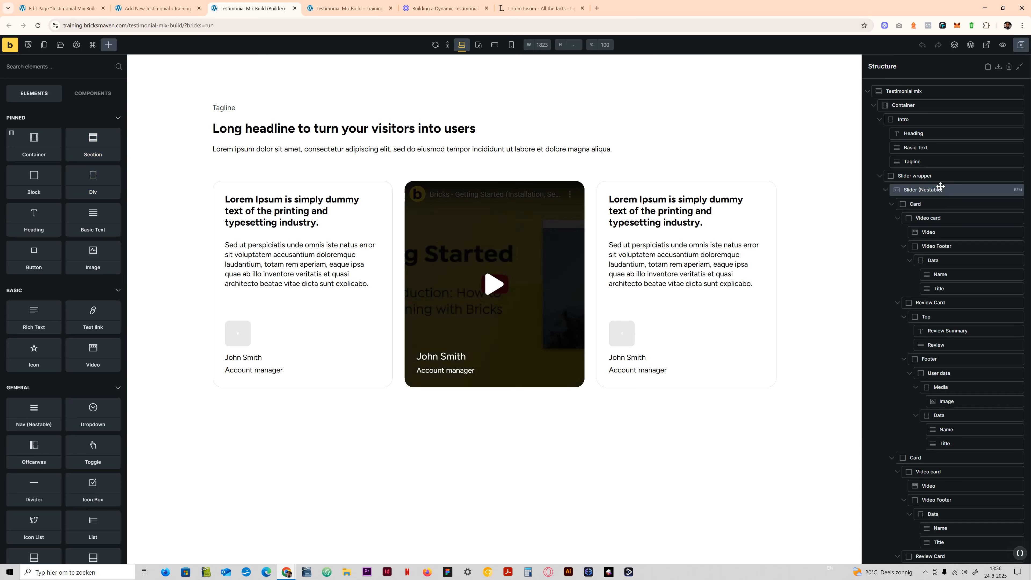
left_click(66, 284)
scroll(57, 352, "down", 3)
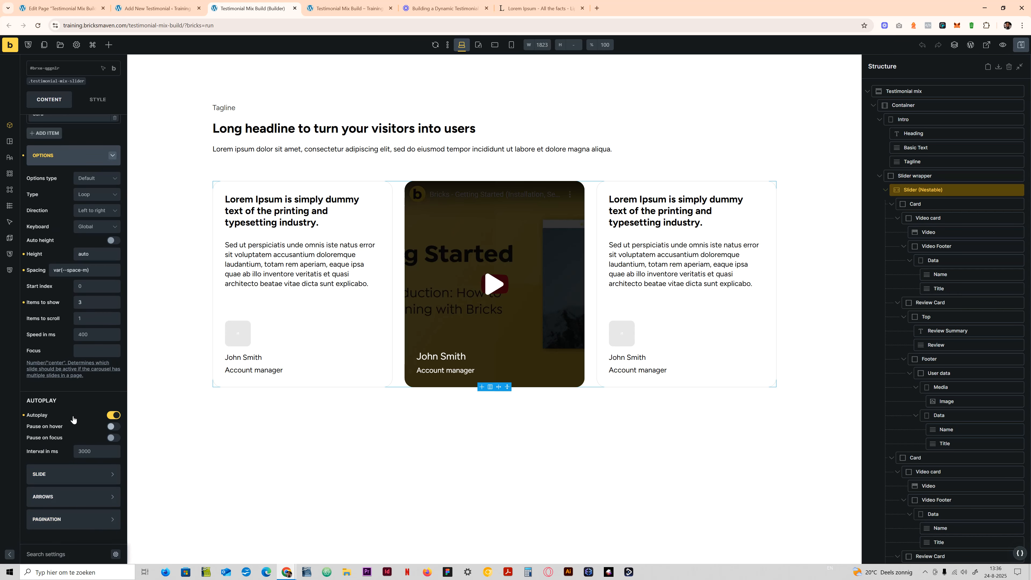
scroll(74, 421, "up", 3)
left_click(55, 107)
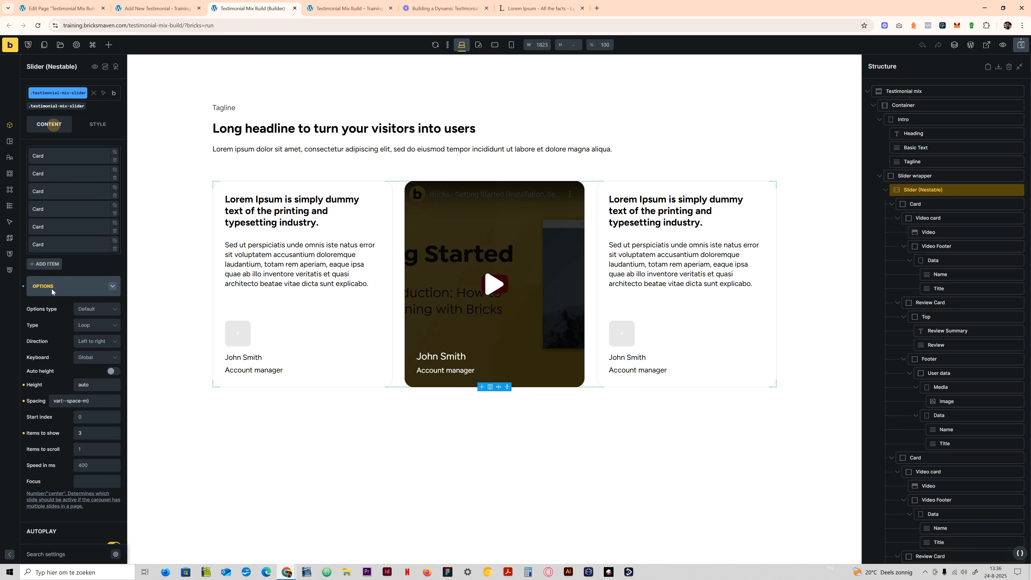
scroll(73, 285, "down", 3)
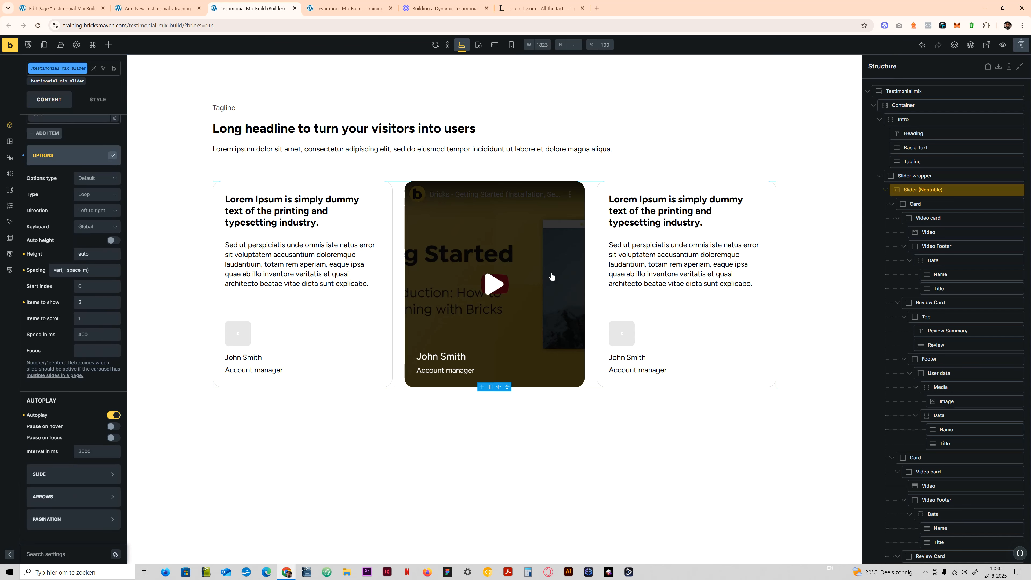
- Test the slider on the front-end preview by swiping through its review and video cards
left_click(987, 45)
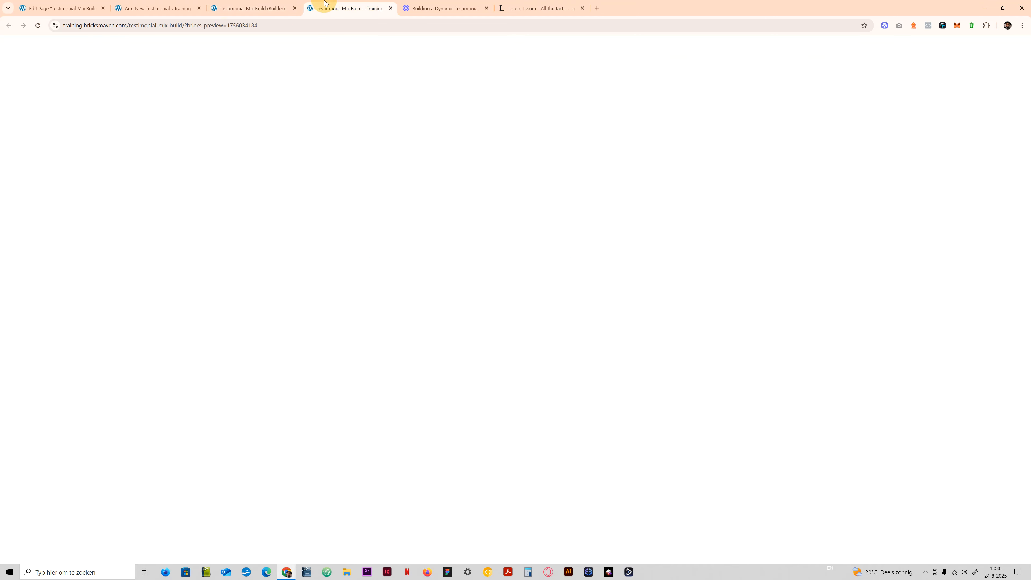
left_click_drag(556, 269, 467, 258)
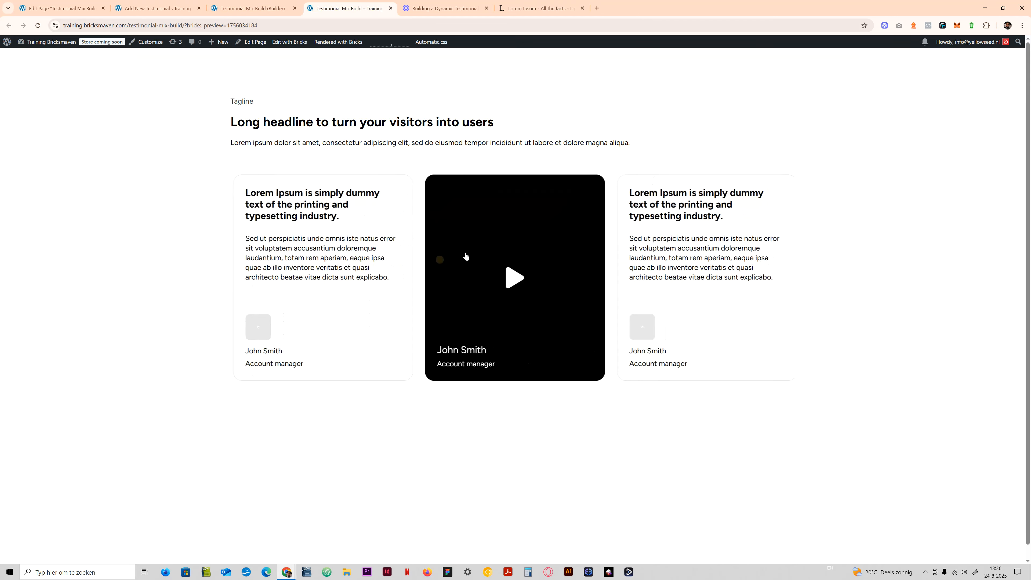
left_click_drag(559, 256, 374, 255)
left_click_drag(590, 248, 325, 246)
left_click_drag(506, 254, 386, 246)
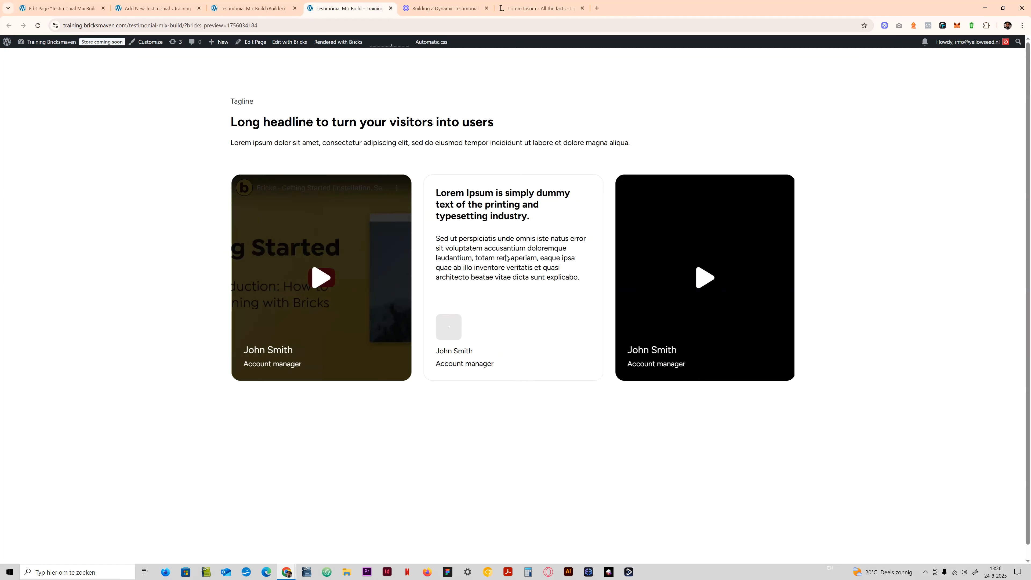
left_click(232, 2)
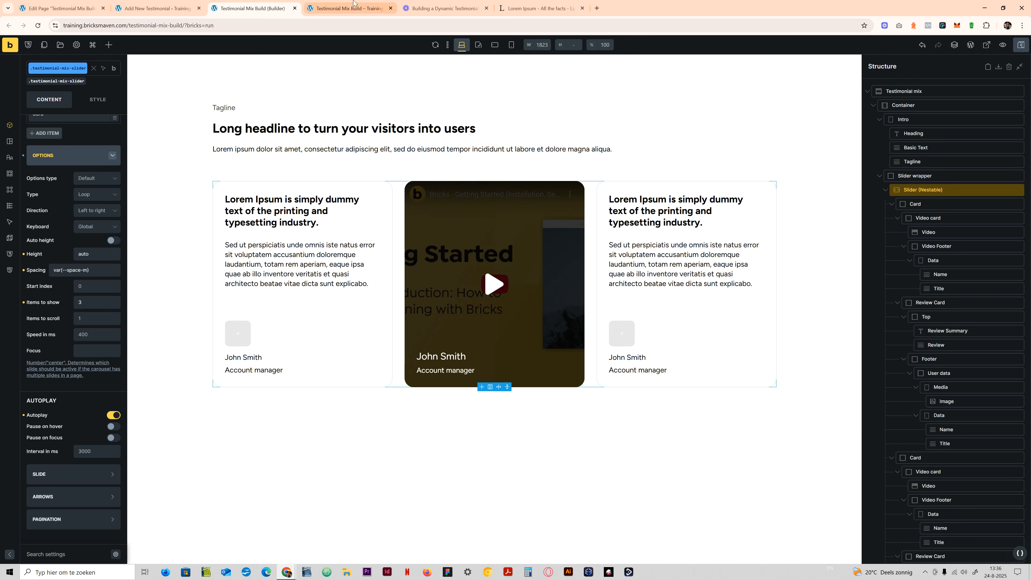
- Inspect the slider track element of the front-end page in the browser's developer tools and enlarge the tools area
left_click(349, 8)
key("F12")
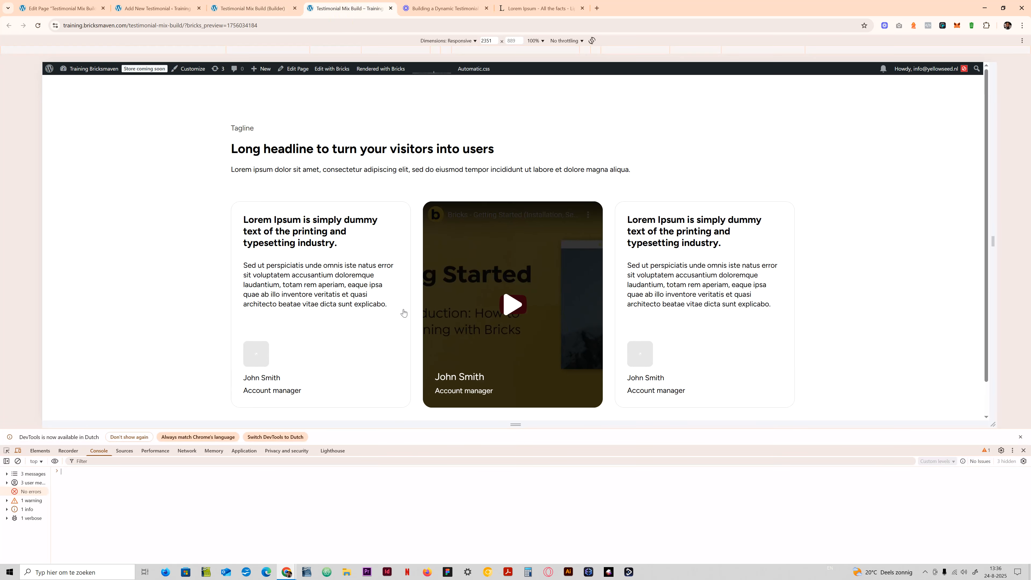
mouse_move(496, 452)
left_mouse_down()
mouse_move(483, 478)
mouse_move(483, 462)
left_mouse_up()
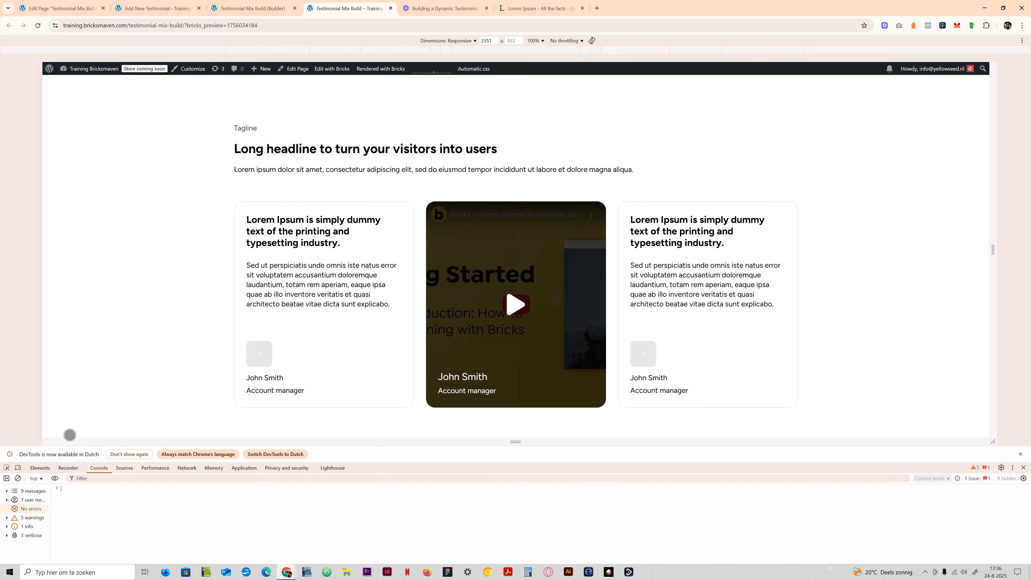
left_click(8, 468)
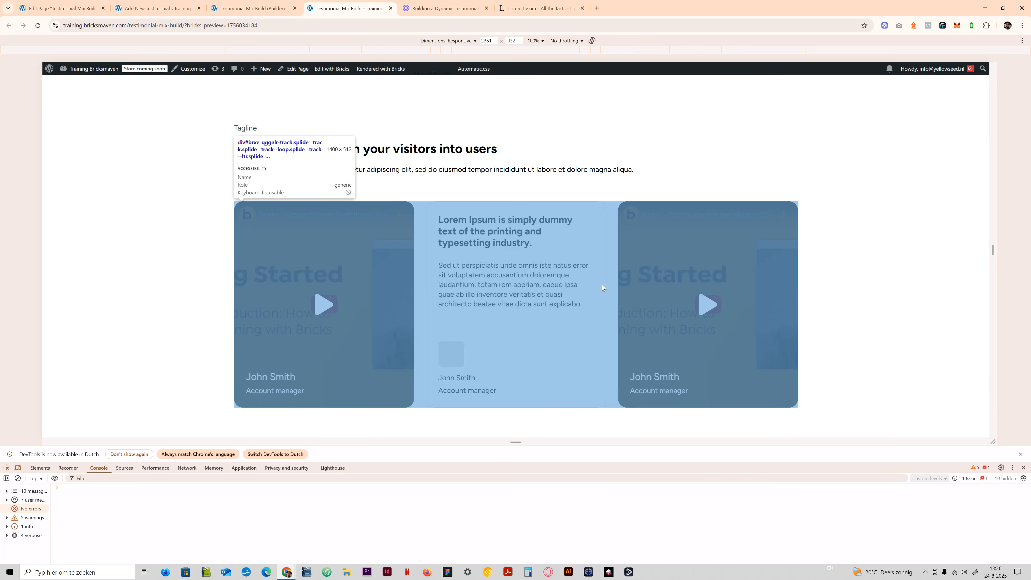
left_click(614, 308)
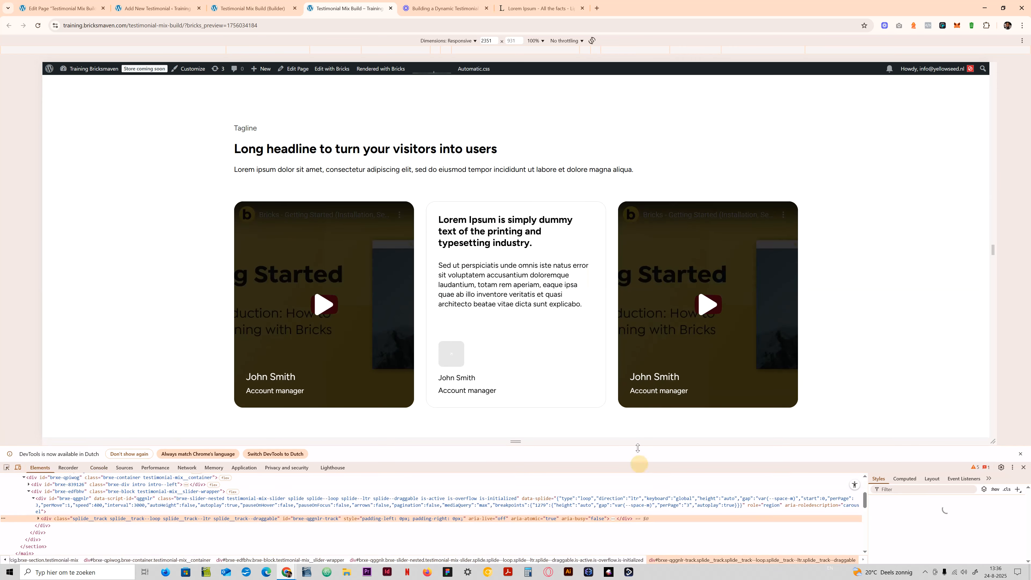
left_click_drag(638, 463, 633, 370)
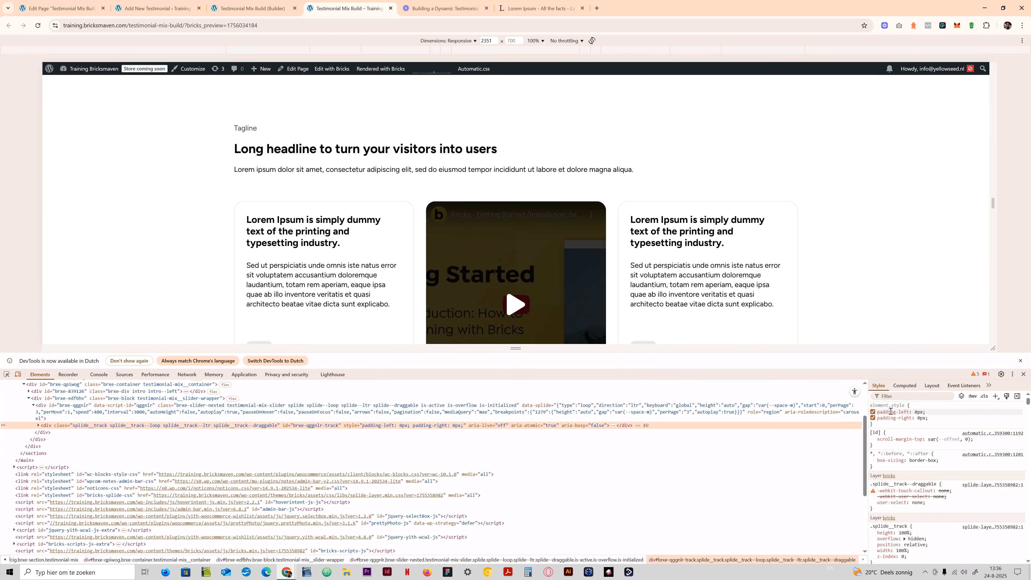
- Examine the slider track's inline padding and its .splide__track rule in the developer tools
right_click(890, 411)
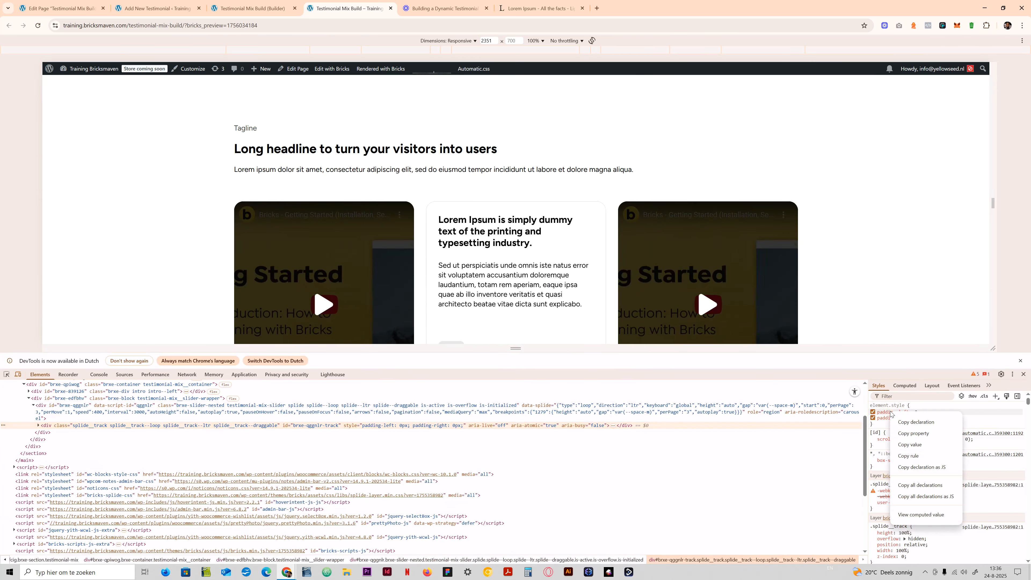
left_click(918, 411)
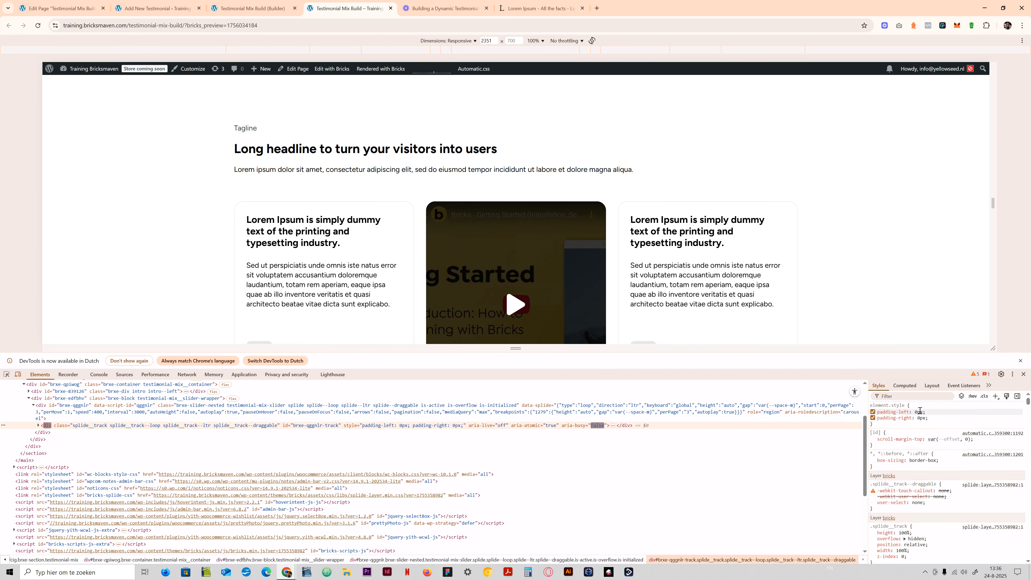
left_click(891, 408)
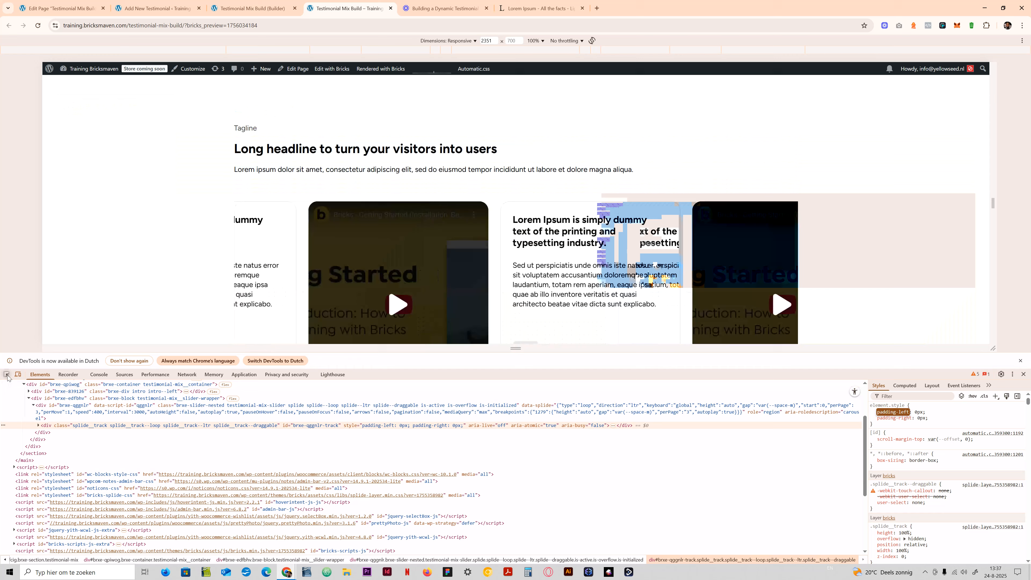
left_click(7, 374)
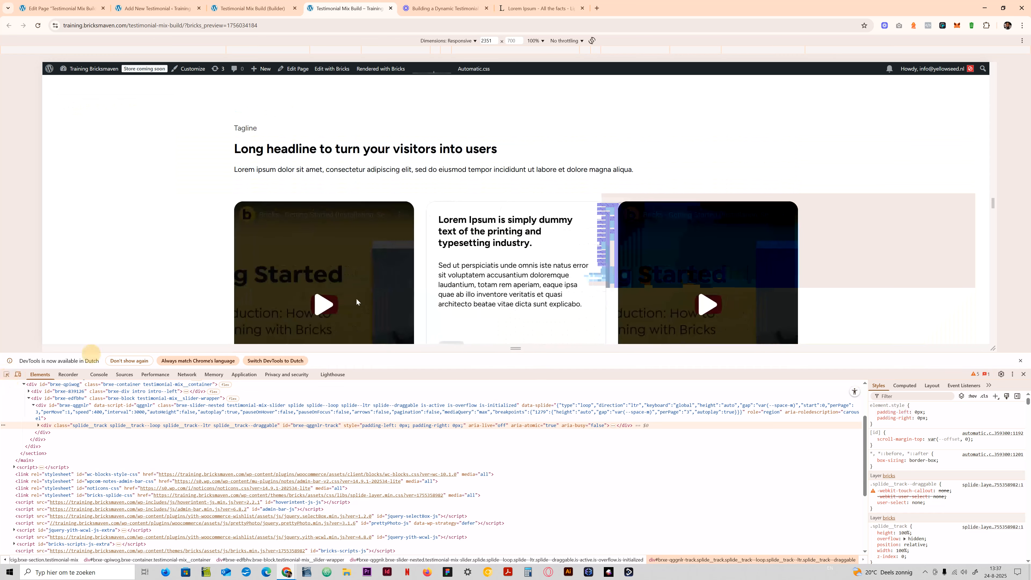
left_click(421, 279)
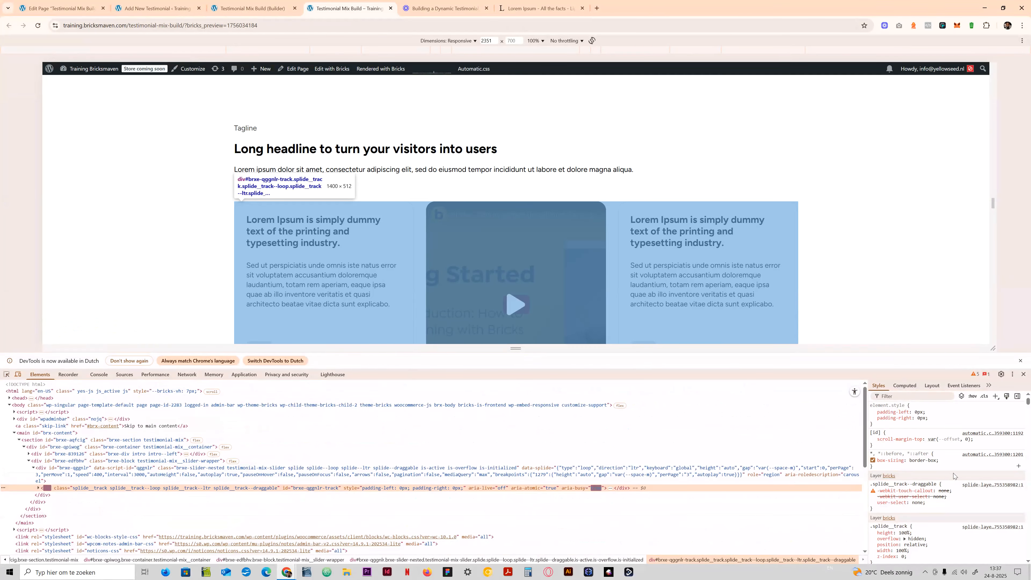
scroll(917, 479, "down", 1)
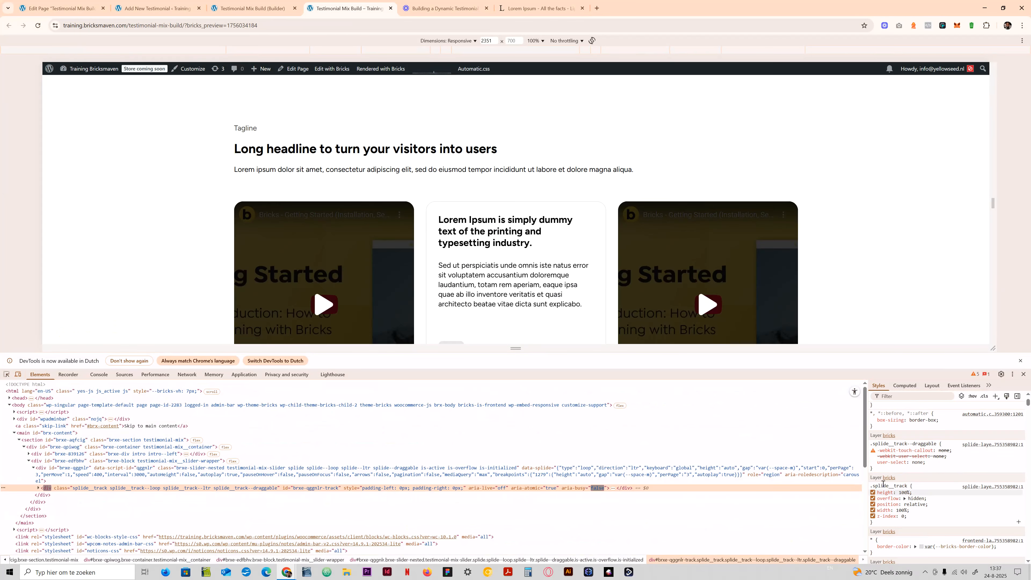
left_click(883, 485)
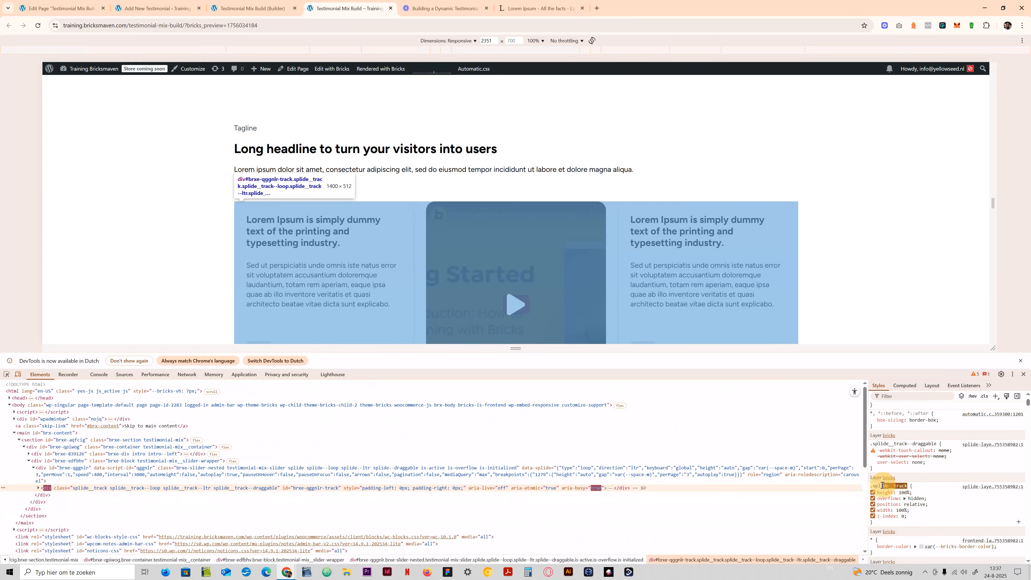
left_click(918, 499)
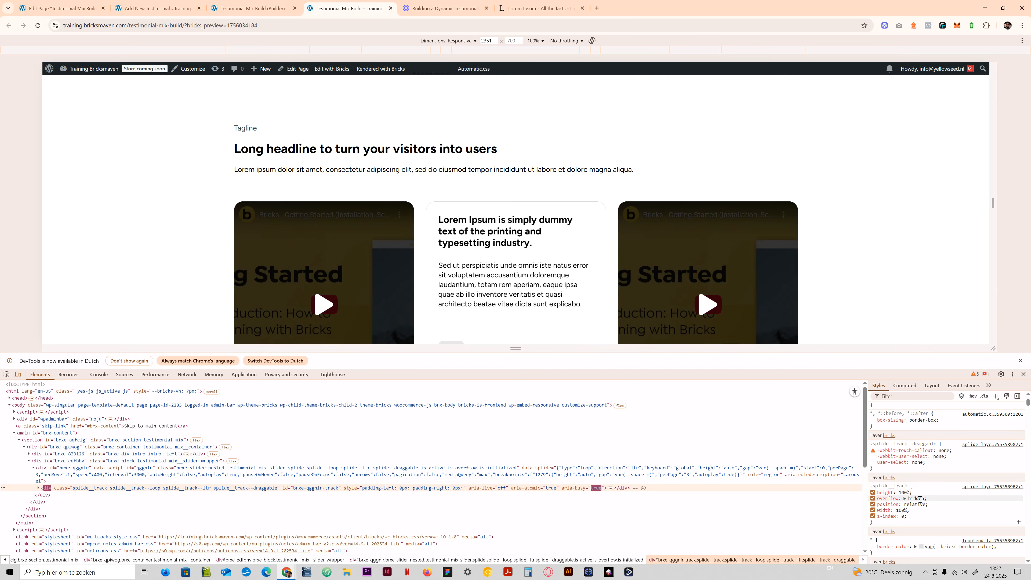
left_click(920, 500)
type("isible")
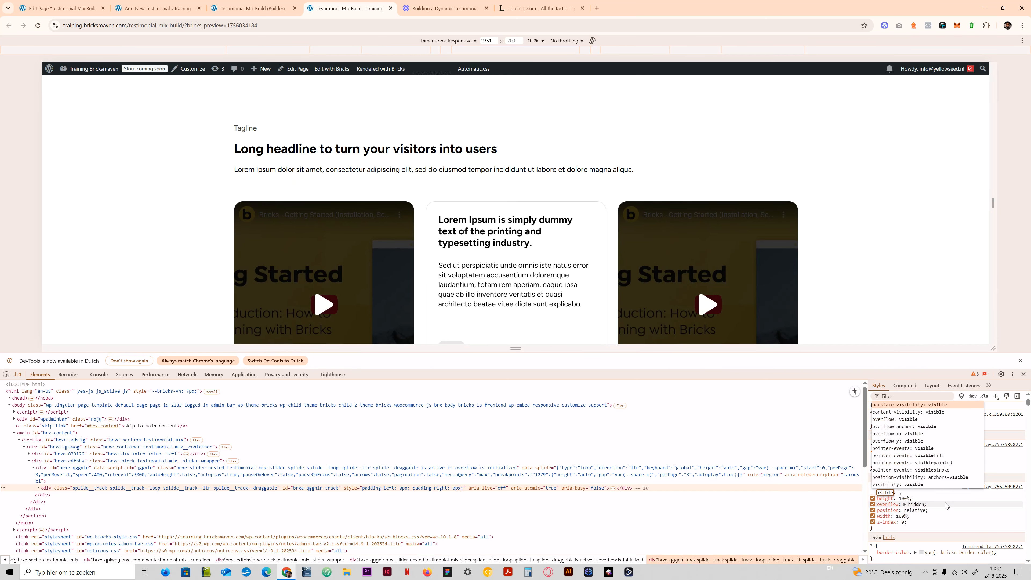
key("Home")
type("v")
key("Return")
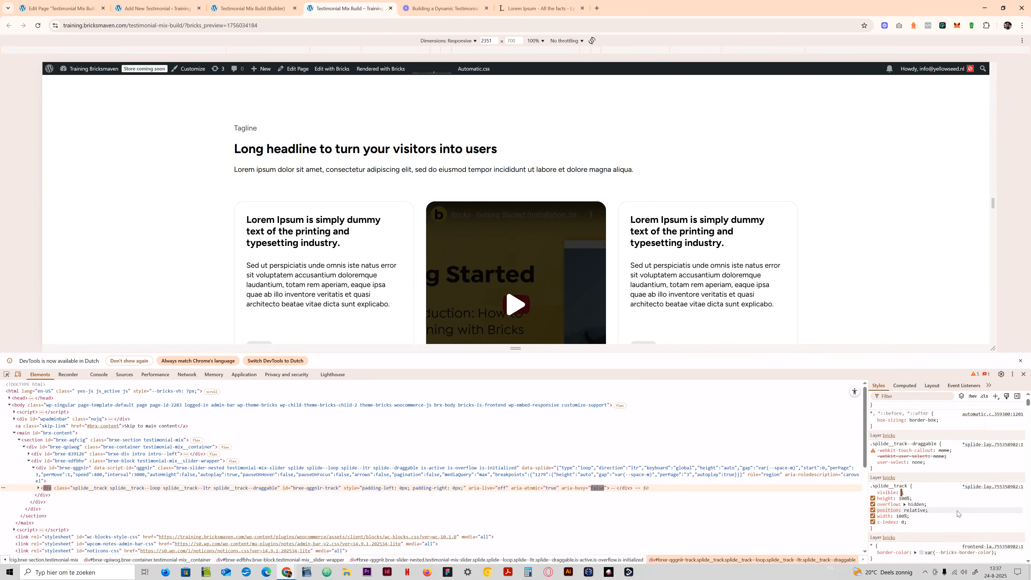
left_click(961, 497)
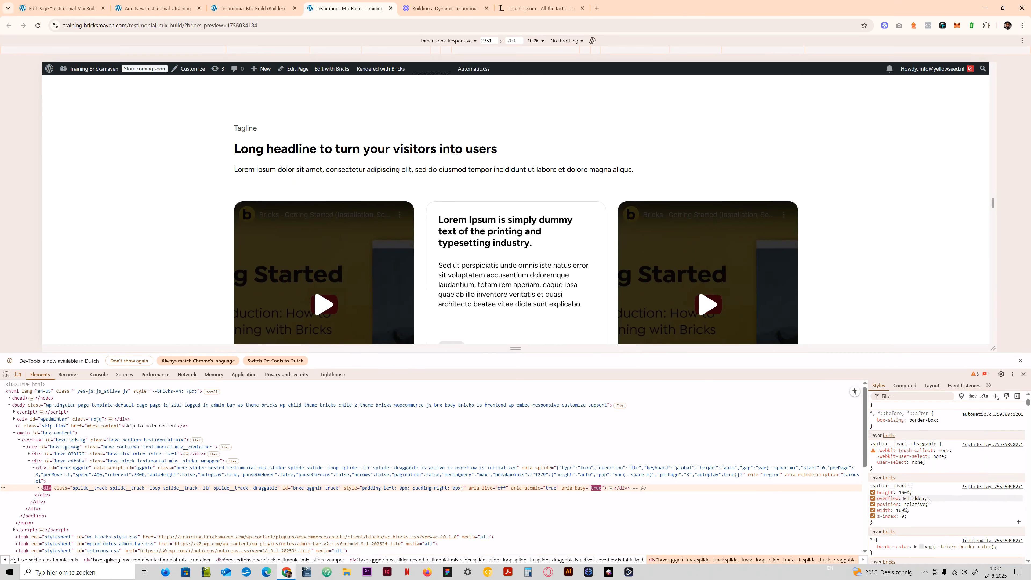
left_click(916, 498)
type("vi")
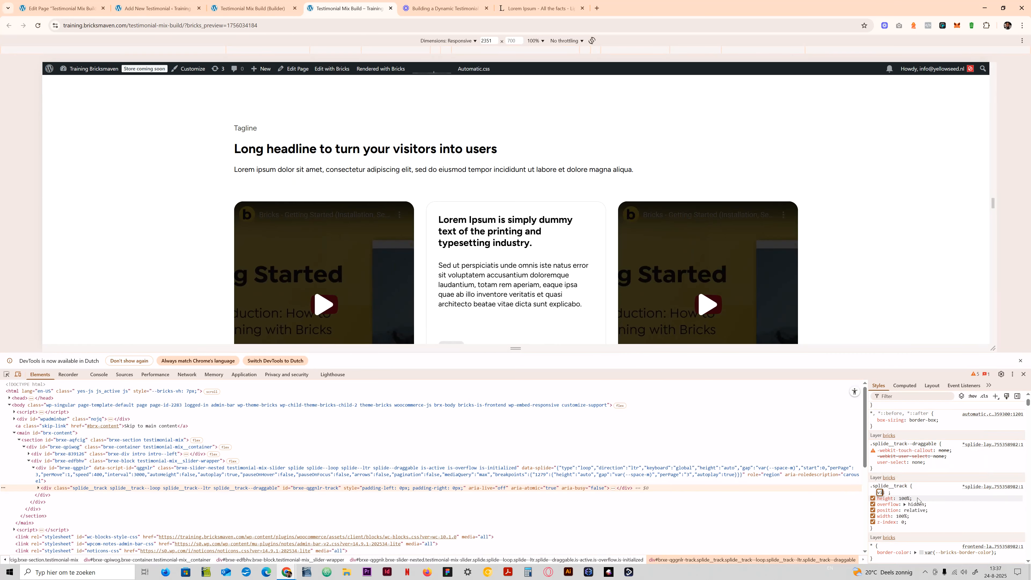
type("sible")
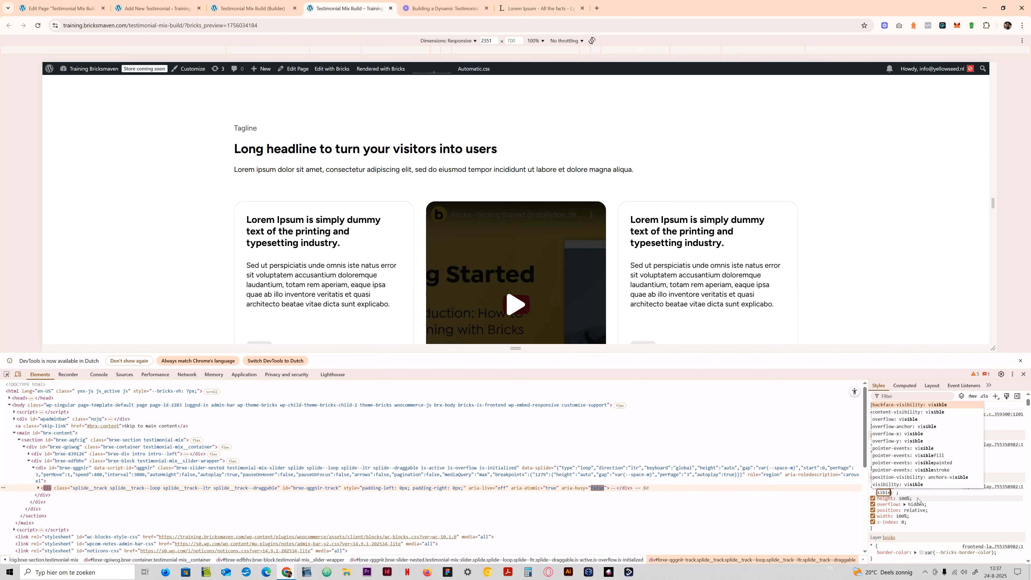
- Set overflow to visible in the .splide__track rule in the developer tools and check the slider on the page
left_click(917, 504)
type("v")
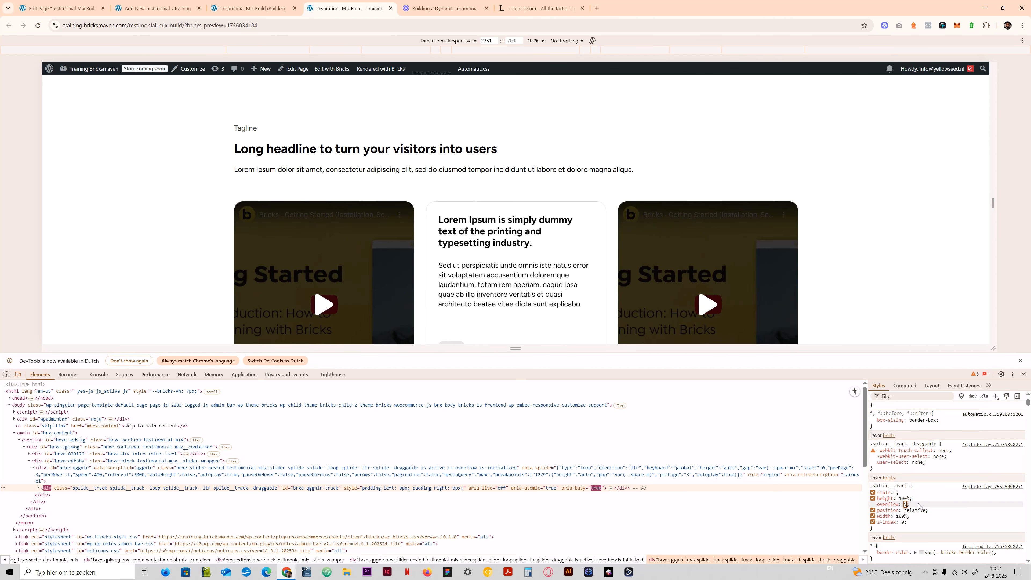
type("isible")
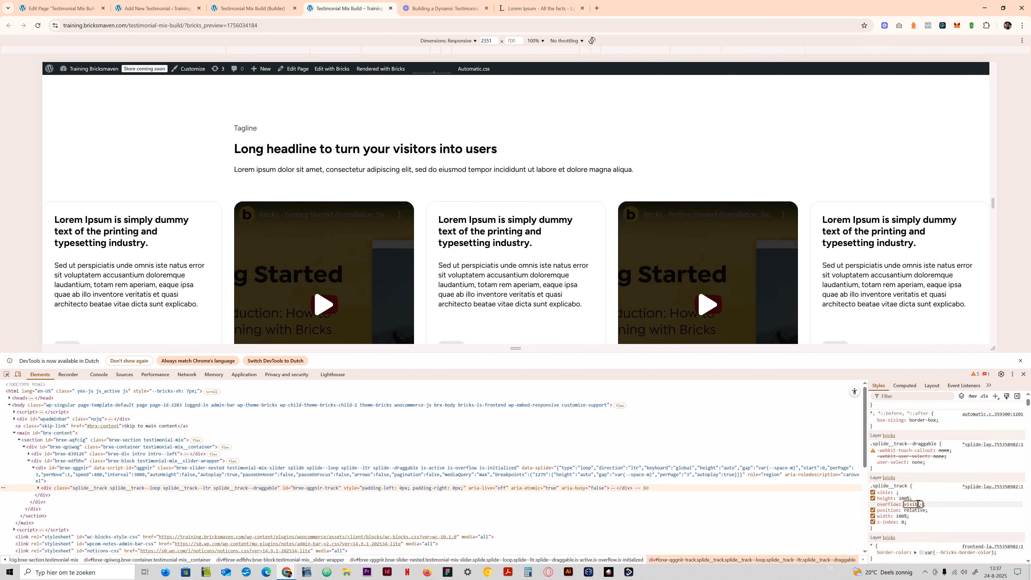
key("Return")
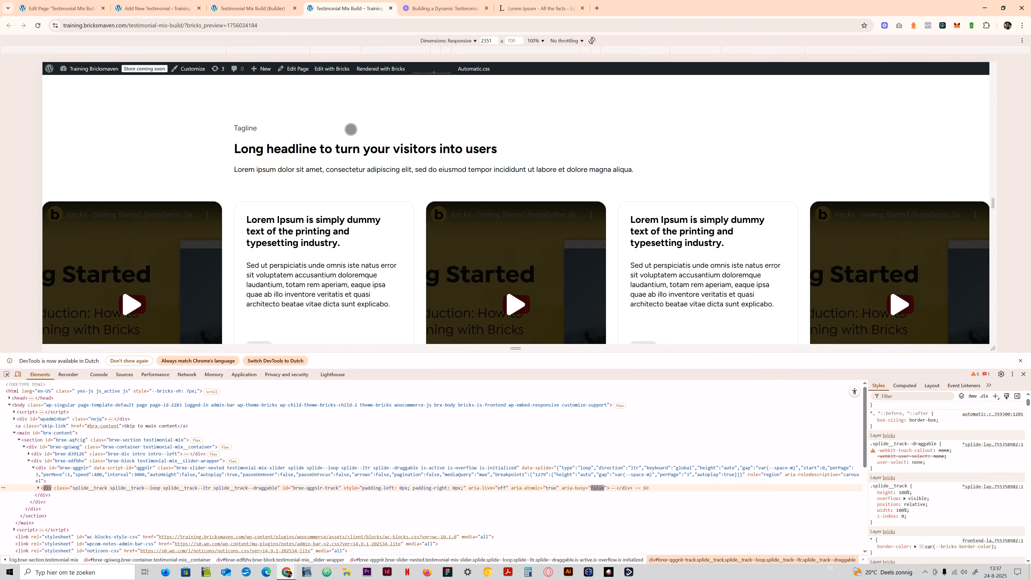
left_click(917, 499)
scroll(507, 226, "down", 4)
scroll(526, 227, "up", 4)
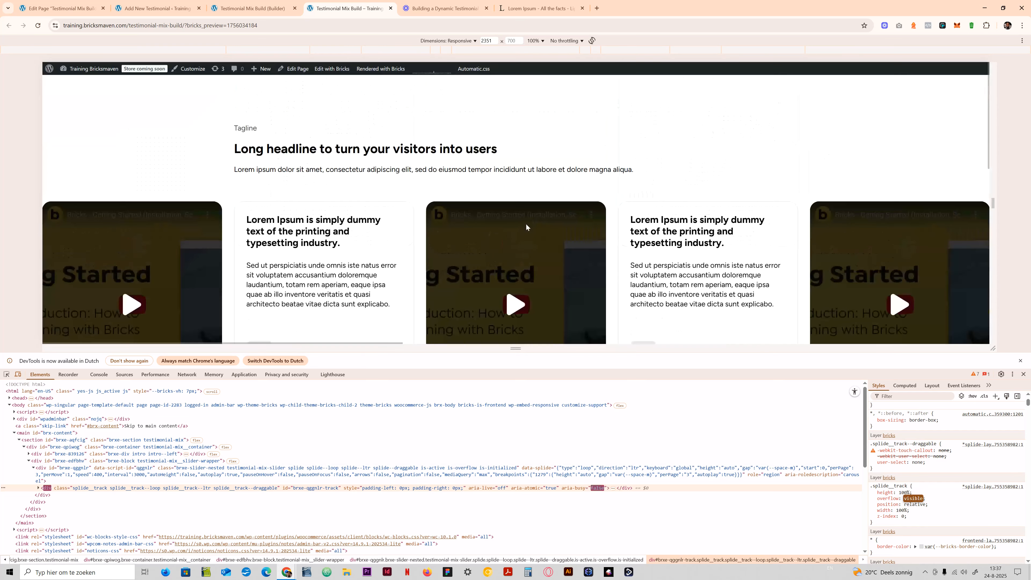
scroll(525, 226, "down", 2)
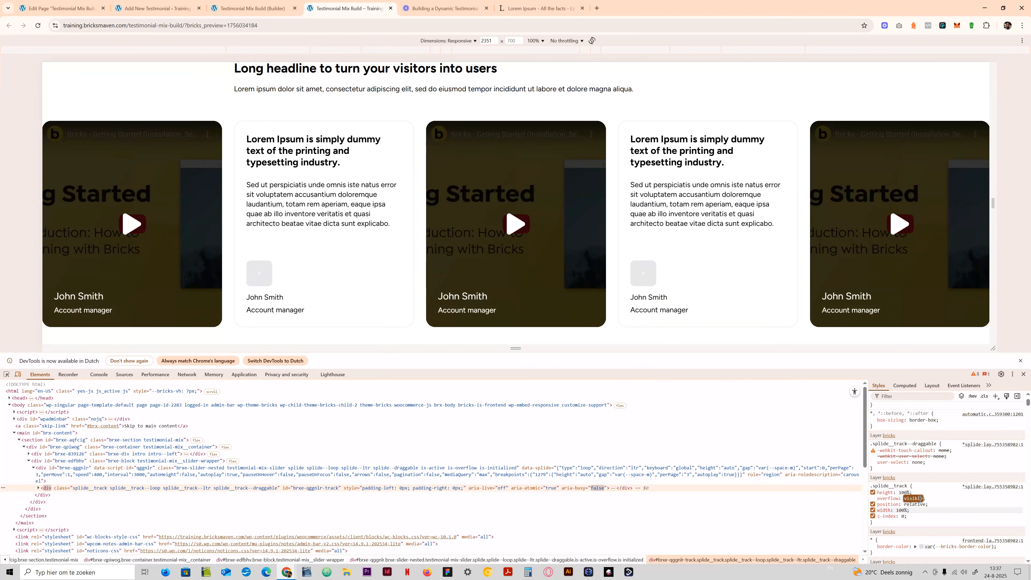
- Start a custom CSS rule with the %root% selector on the slider's .testimonial-mix-slider class in the builder
left_click_drag(886, 521, 869, 485)
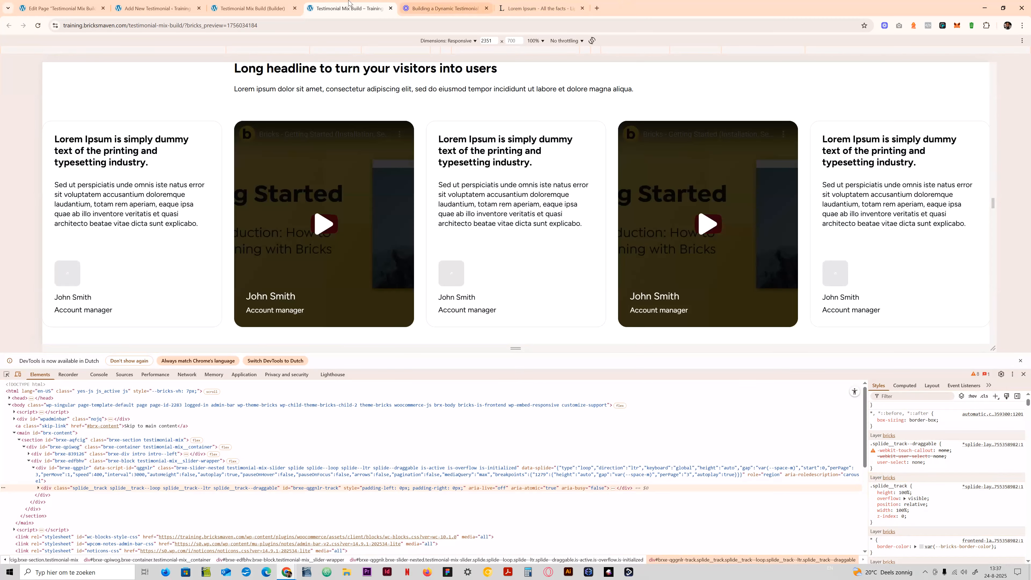
left_click(276, 6)
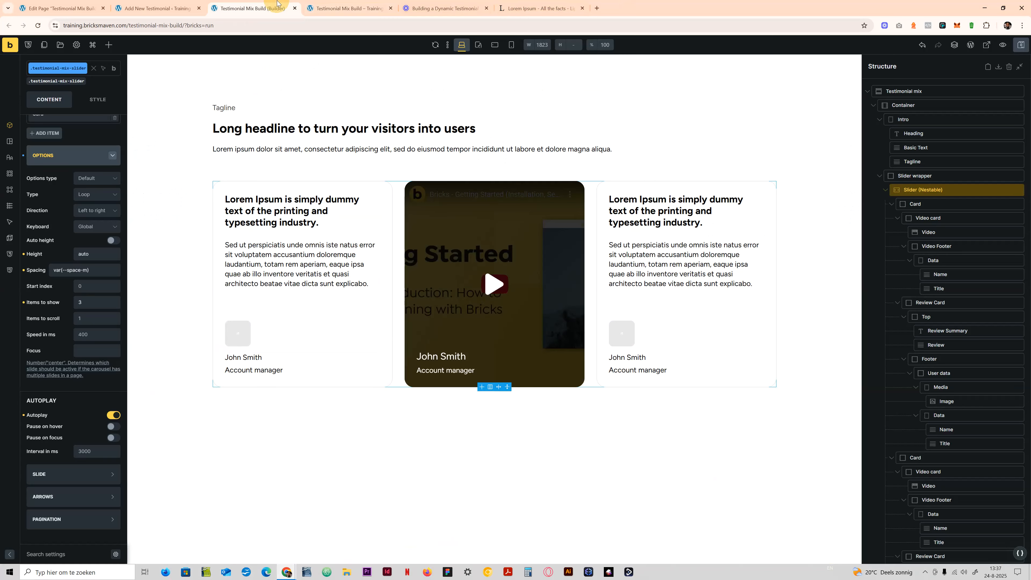
left_click(98, 99)
left_click(69, 291)
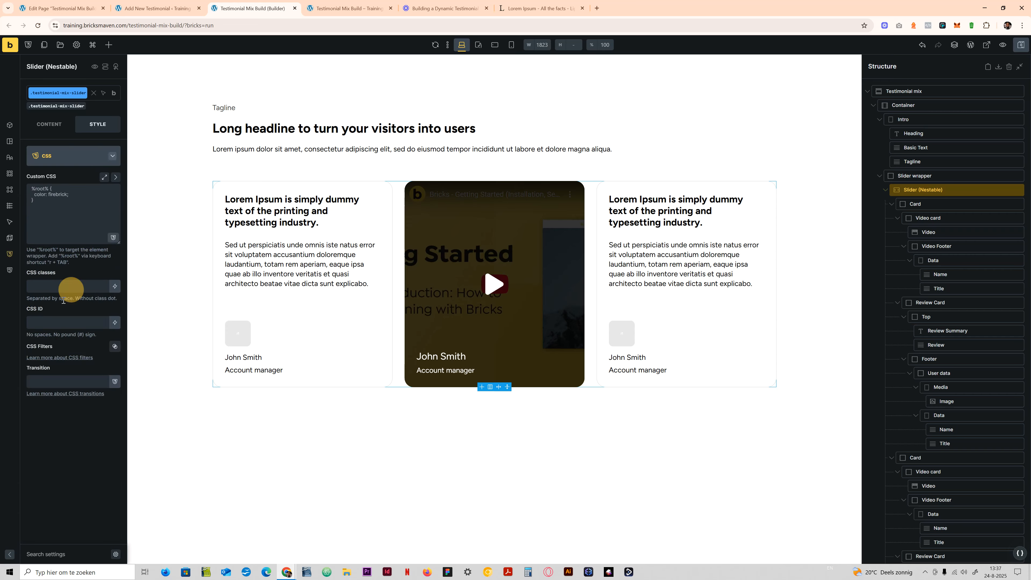
left_click(102, 242)
type("r")
key("Tab")
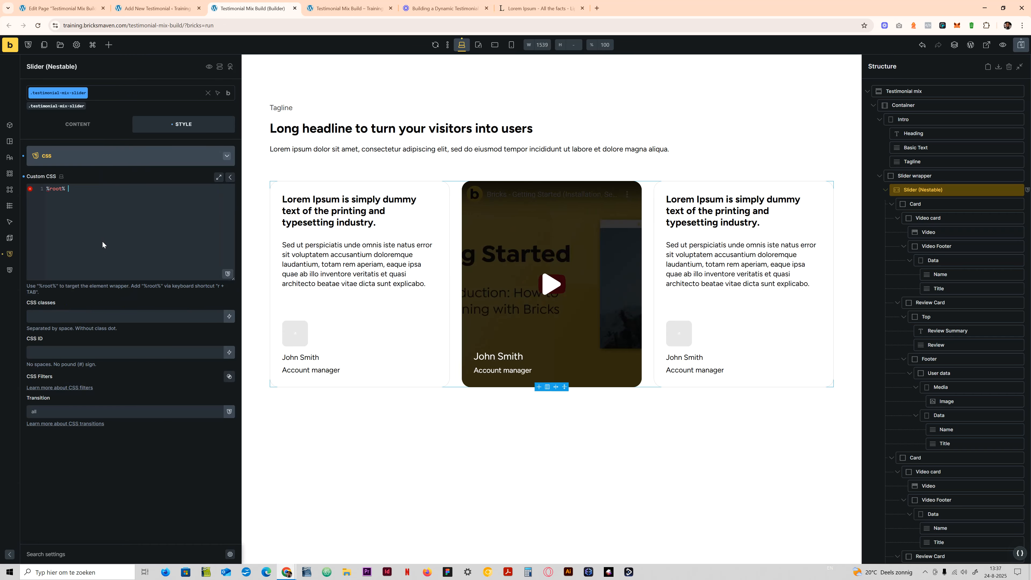
- Try to copy the .splide__track rule from the front-end page's developer tools into the slider's custom CSS
type("{}")
key("BackSpace")
key("BackSpace")
type("var(--radius-xl)")
left_click(344, 8)
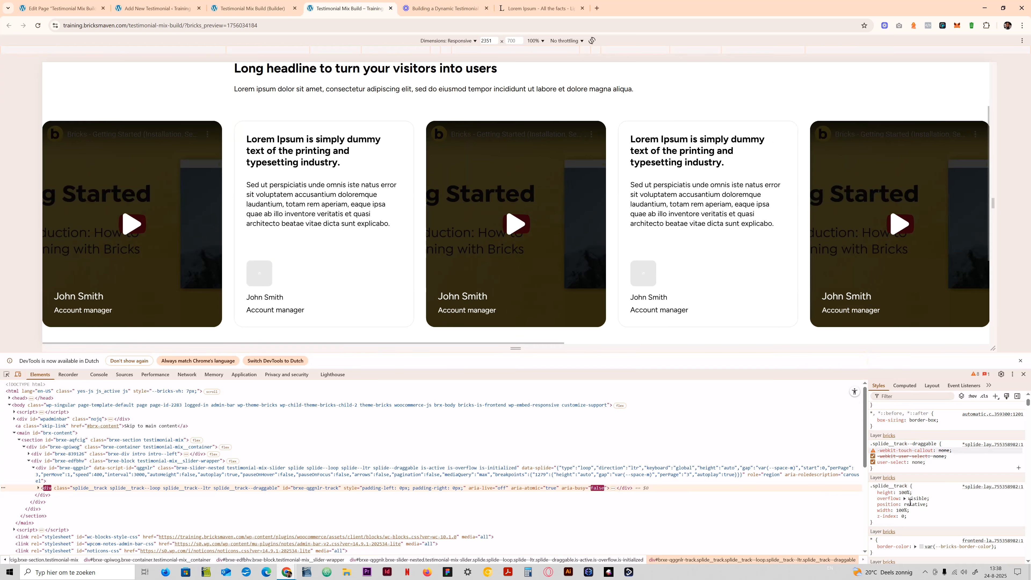
left_click_drag(878, 523, 870, 486)
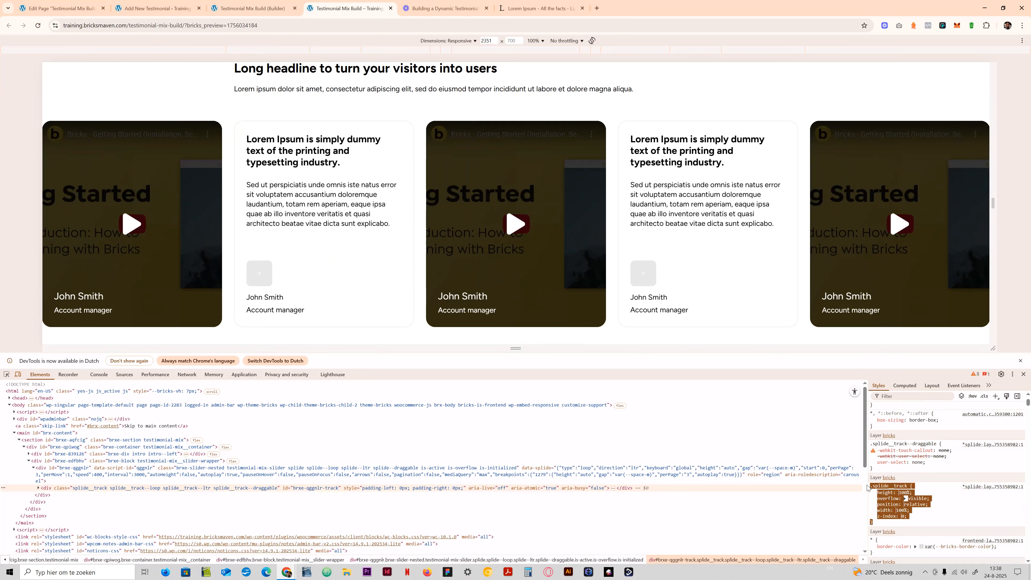
left_click(252, 8)
left_click_drag(121, 187, 68, 187)
type("var(--radius-xl)")
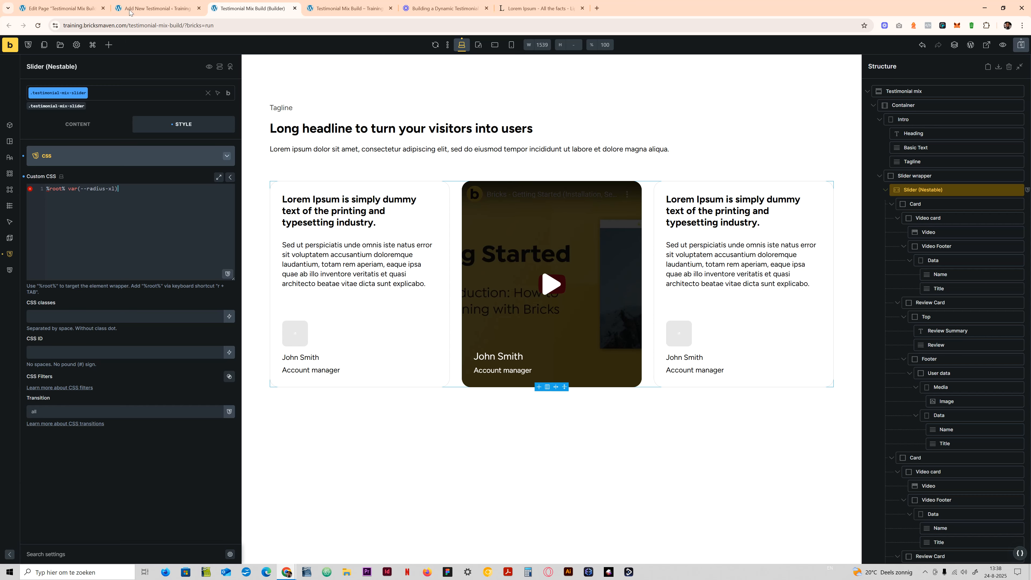
left_click(345, 8)
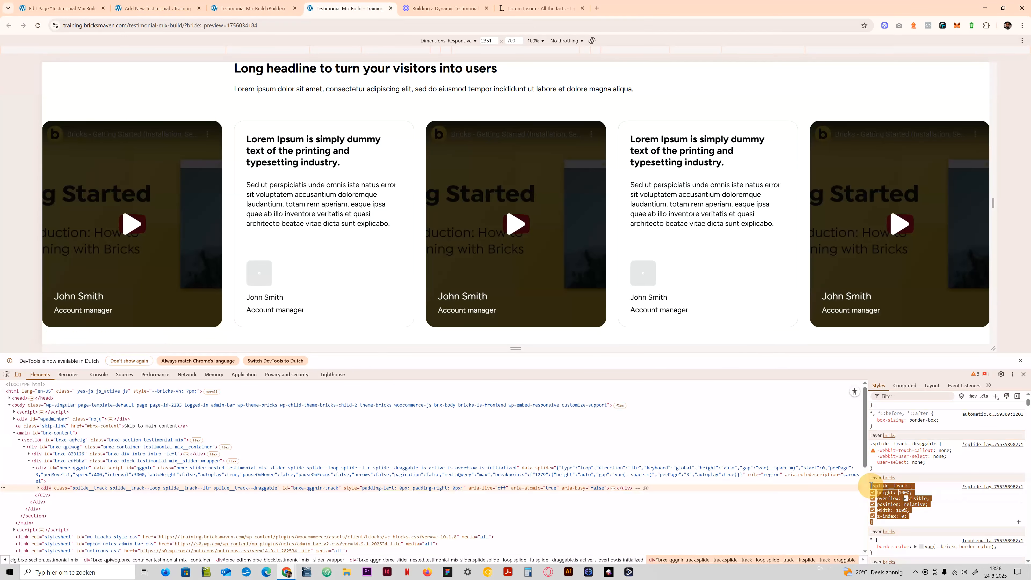
right_click(877, 487)
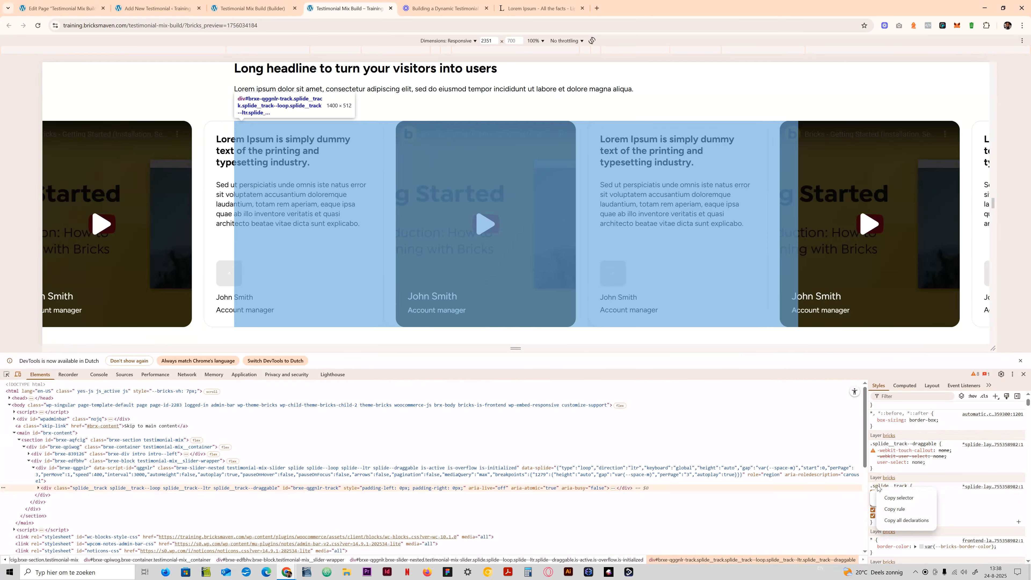
left_click(877, 486)
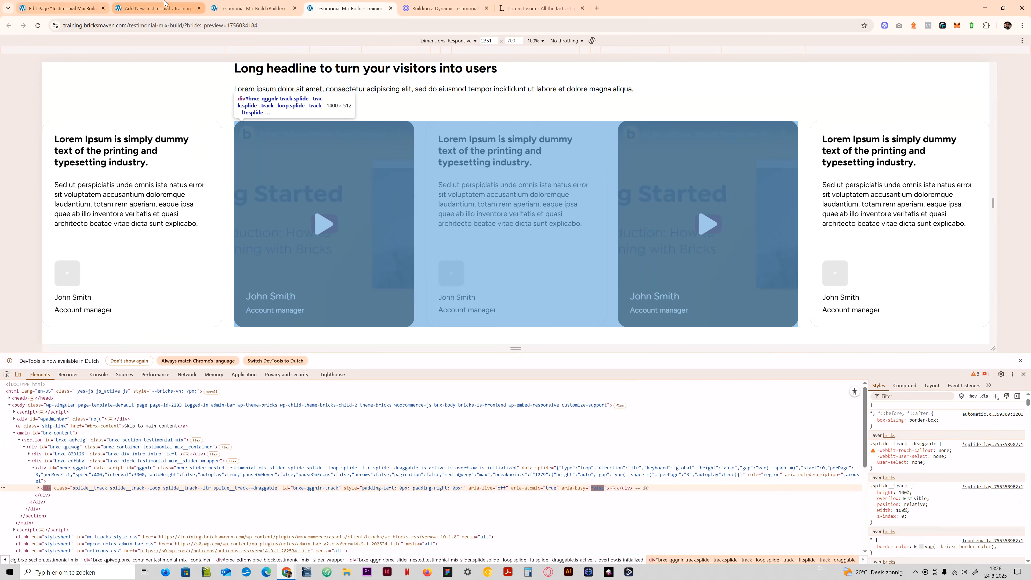
- Complete the slider's custom CSS as %root% .splide__track with overflow: visible and reload the front-end preview
left_click(249, 9)
left_click_drag(122, 189, 64, 189)
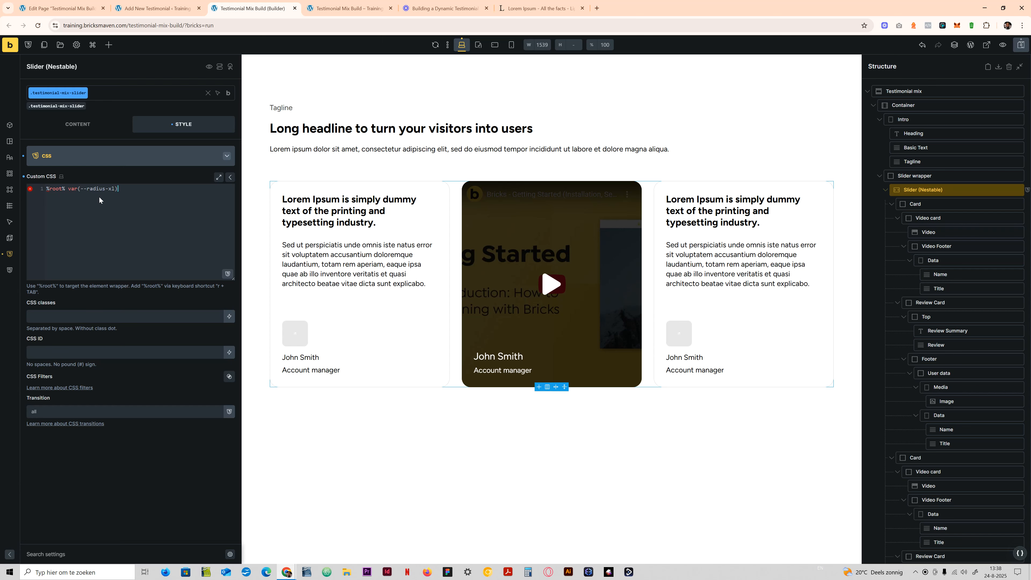
type(".splide_track {}")
left_click(354, 9)
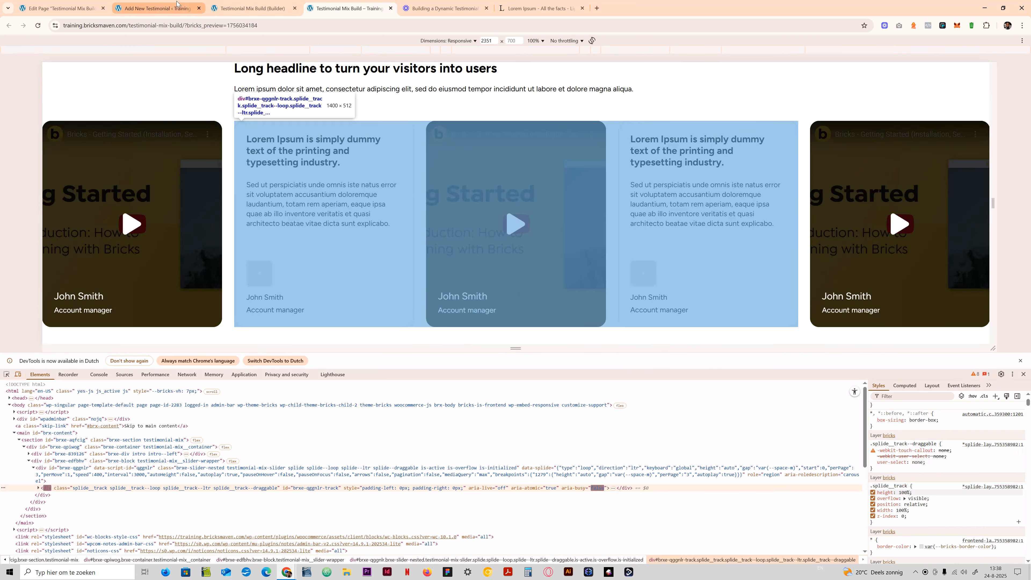
left_click(253, 9)
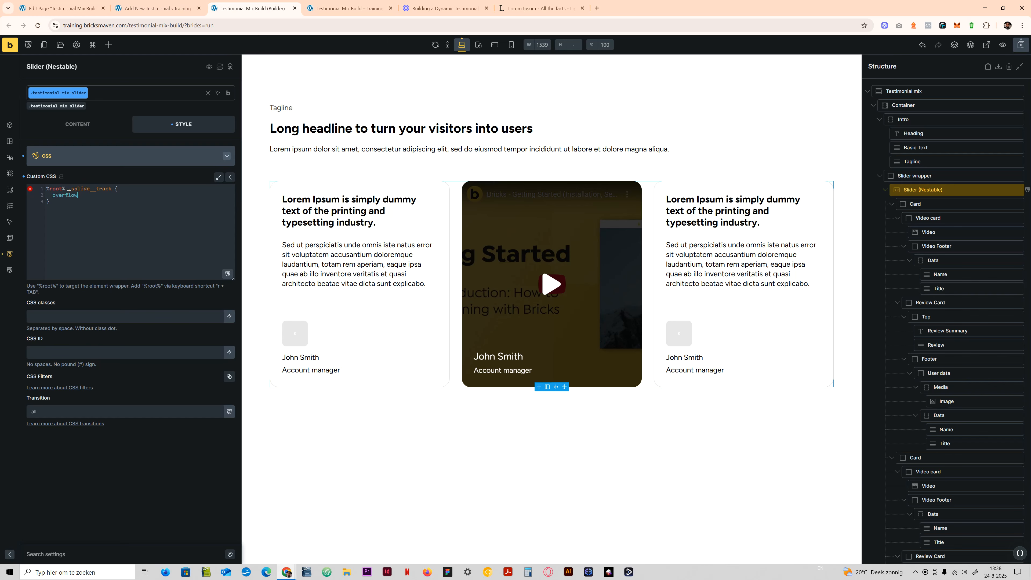
type("le;")
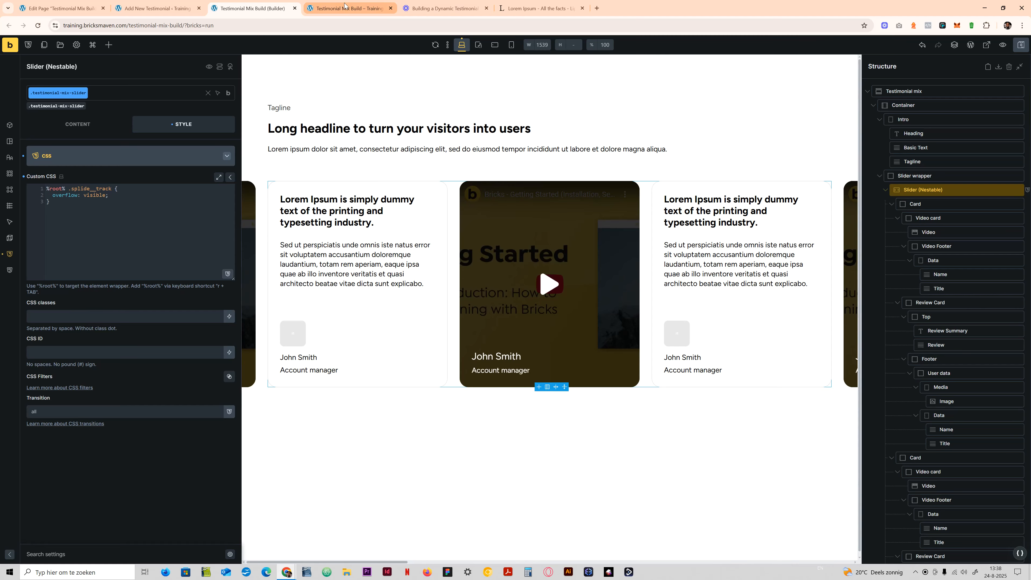
left_click(336, 5)
key("F5")
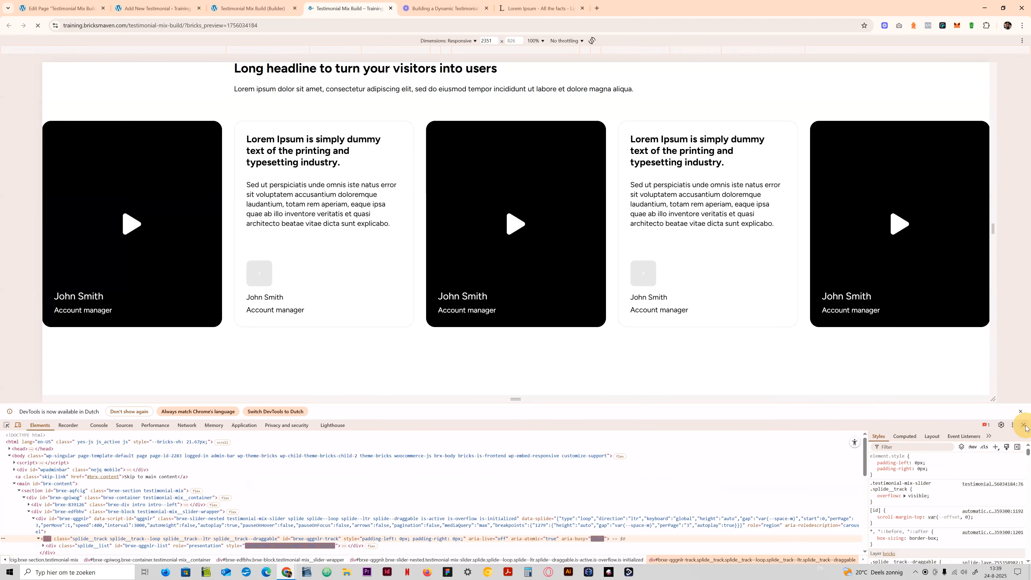
- Change the slider's type option to Slide, save the page and reload the front-end preview
left_click(287, 5)
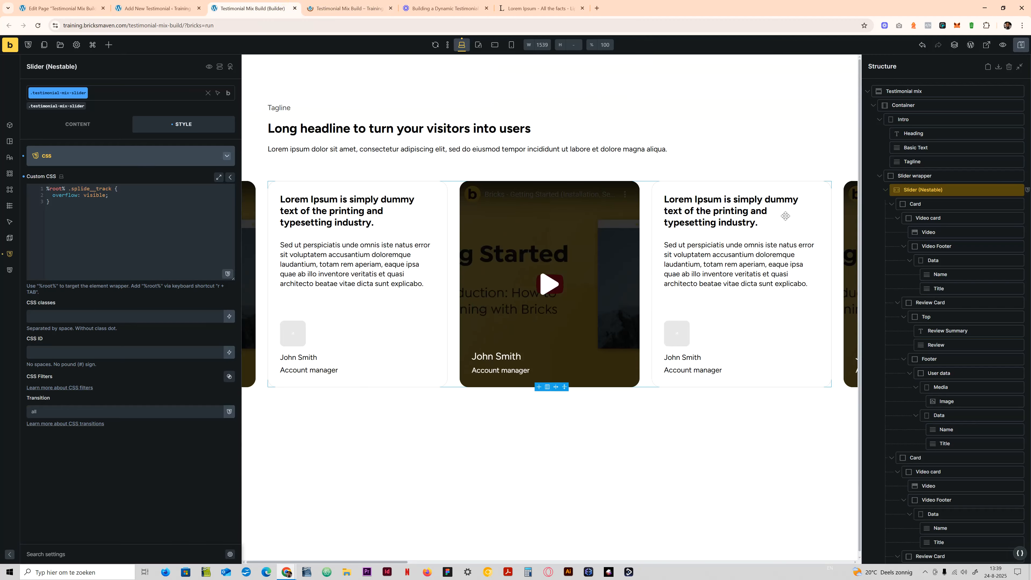
left_click(82, 133)
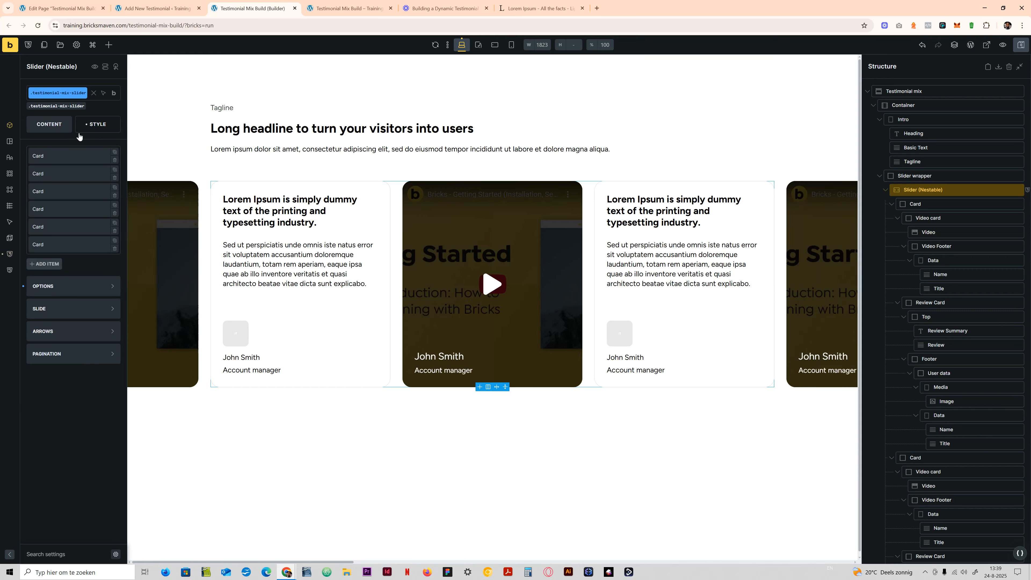
left_click(48, 289)
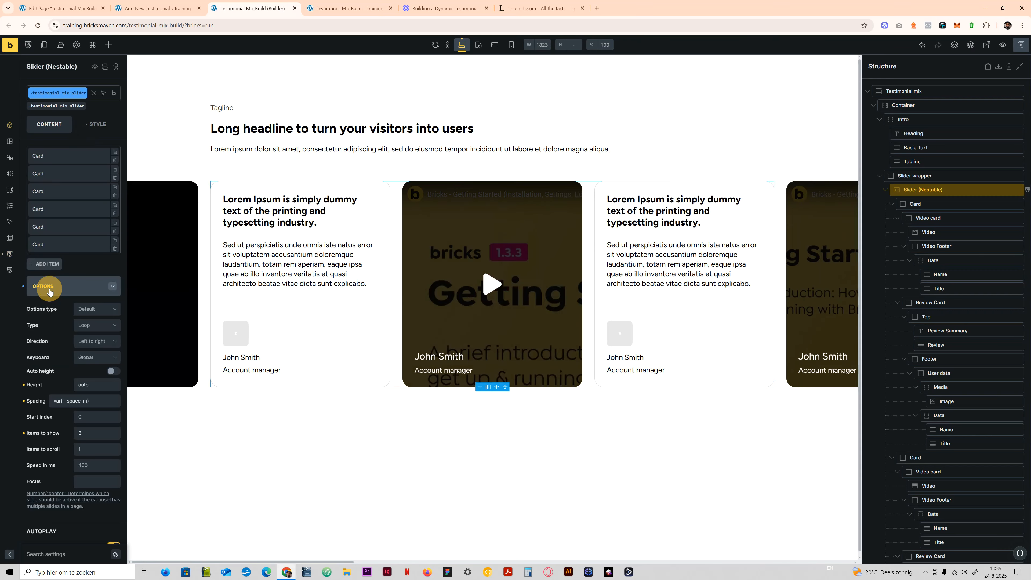
left_click(92, 324)
left_click(93, 346)
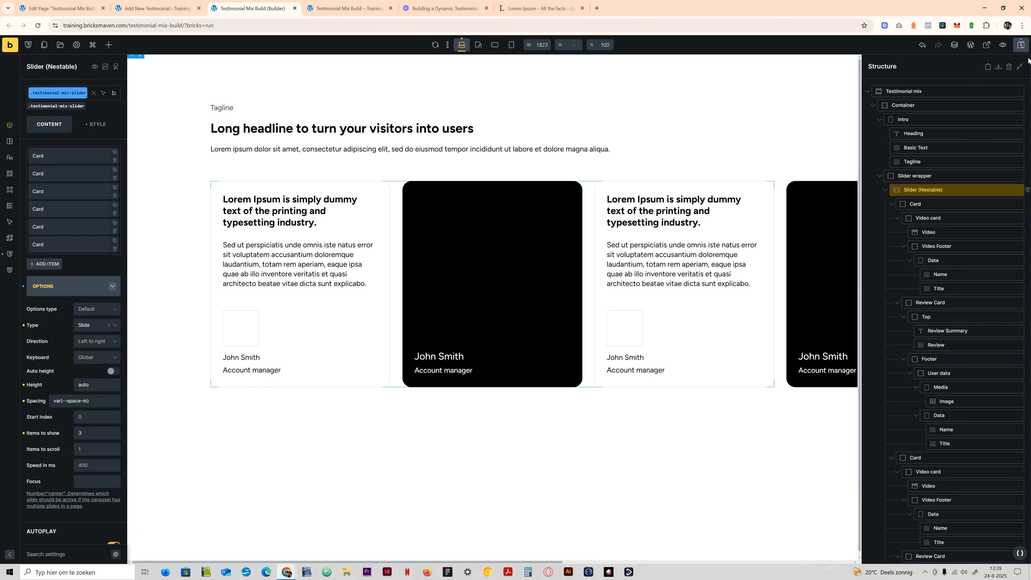
key("ctrl+s")
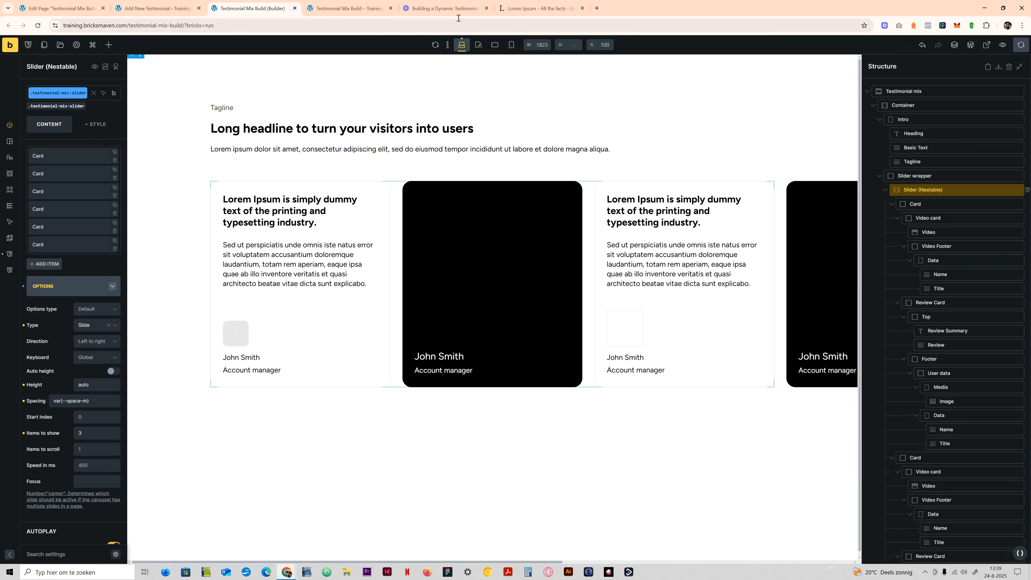
left_click(345, 8)
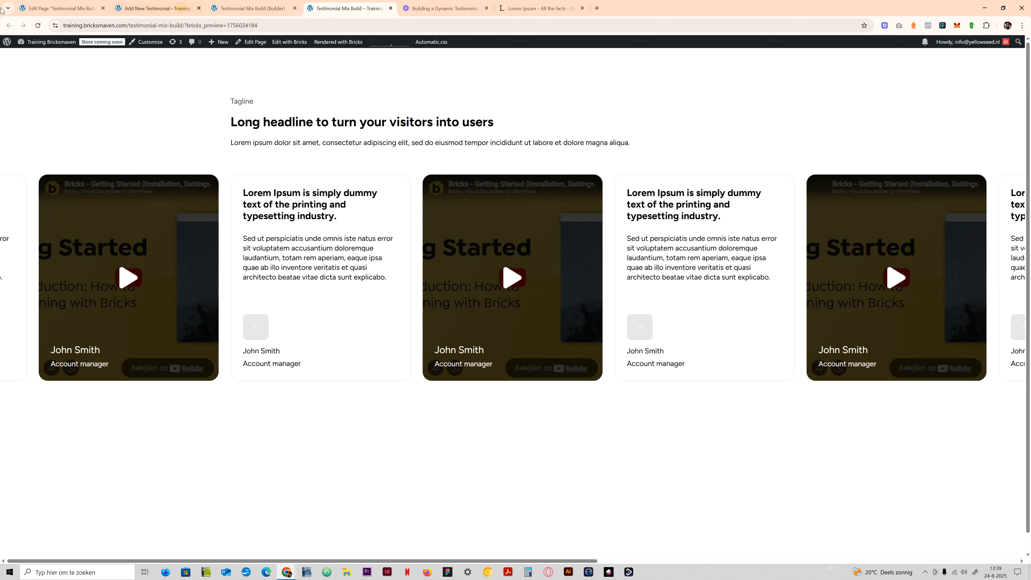
left_click(38, 25)
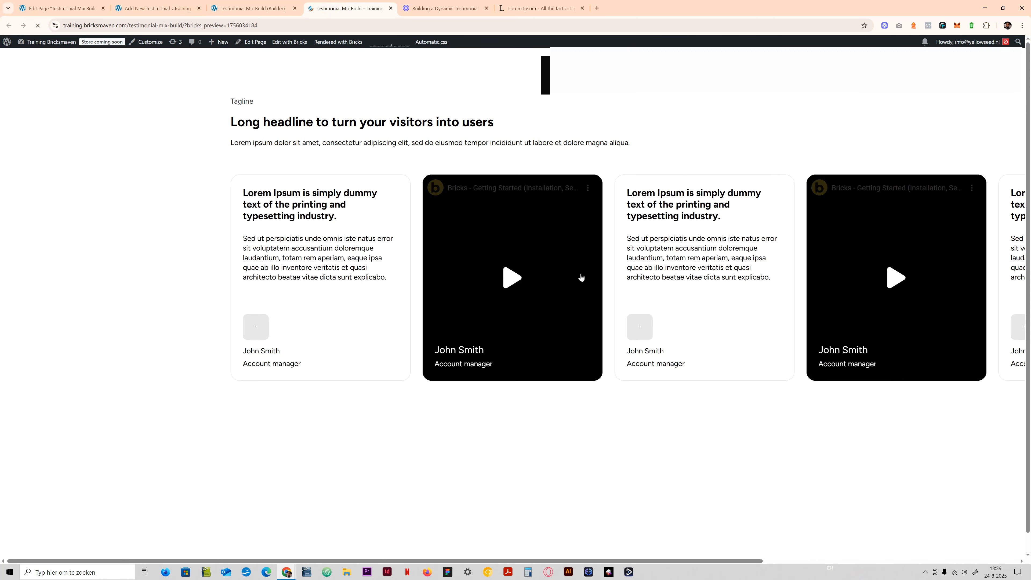
- Set overflow to hidden on the Testimonial mix section's .testimonial-mix class and save the page
left_click(251, 8)
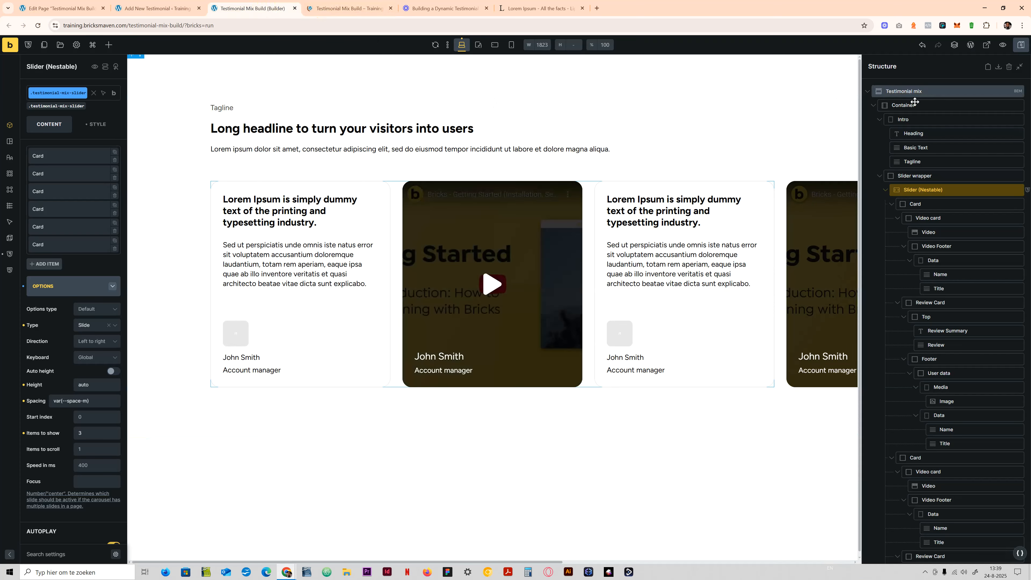
left_click(919, 91)
left_click(49, 105)
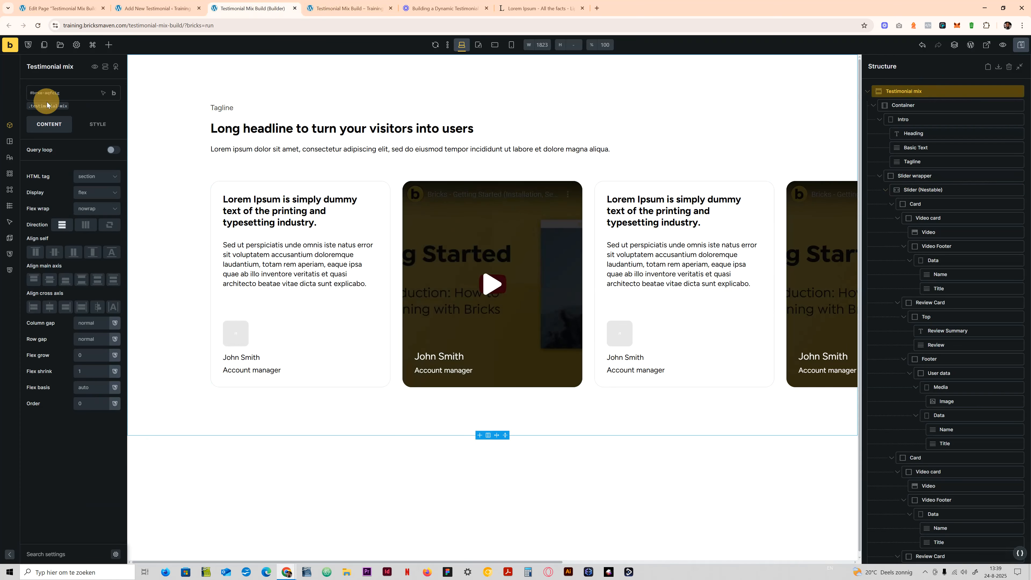
left_click(95, 126)
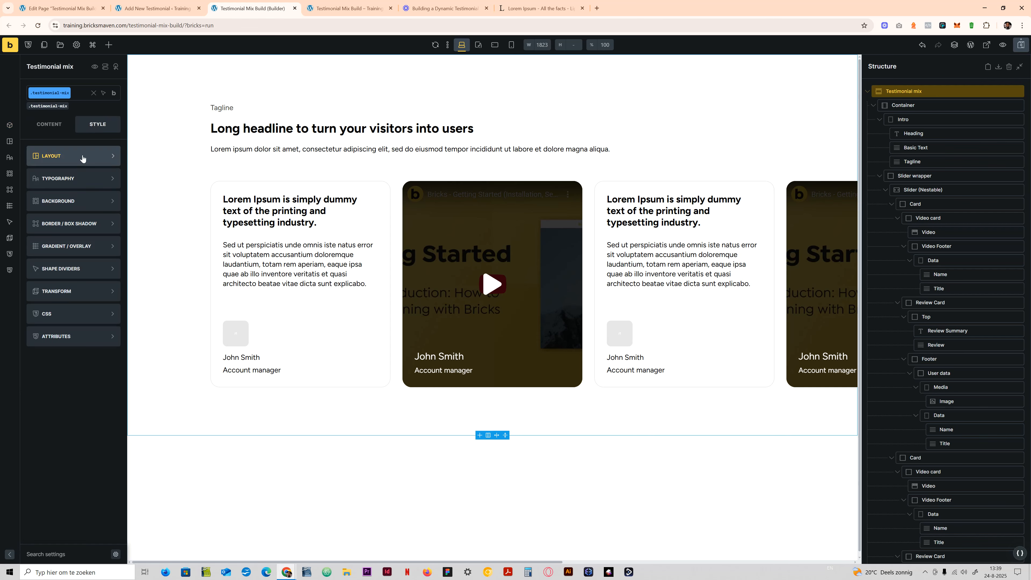
left_click(77, 156)
scroll(88, 426, "down", 4)
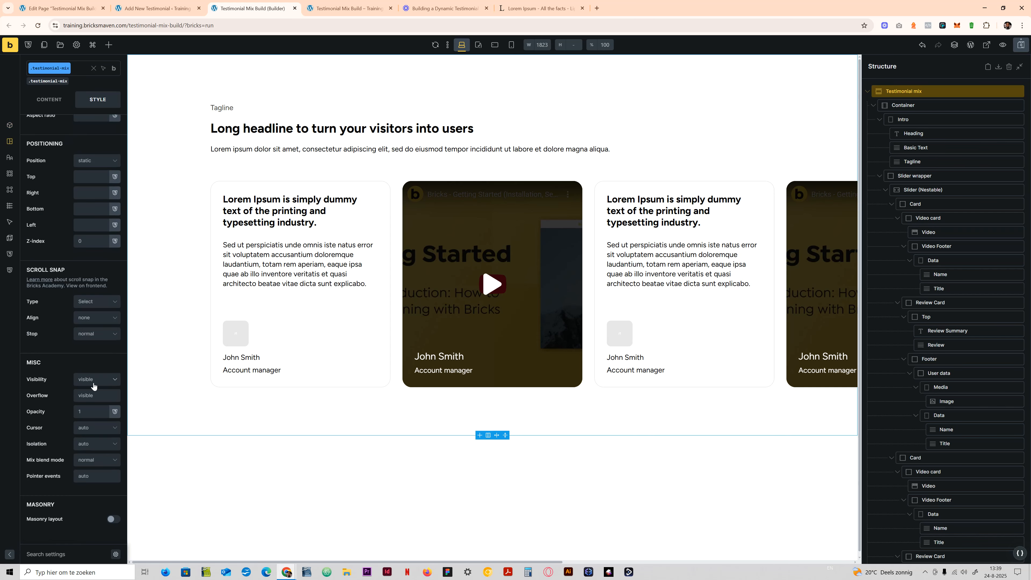
left_click(84, 394)
type("hidde")
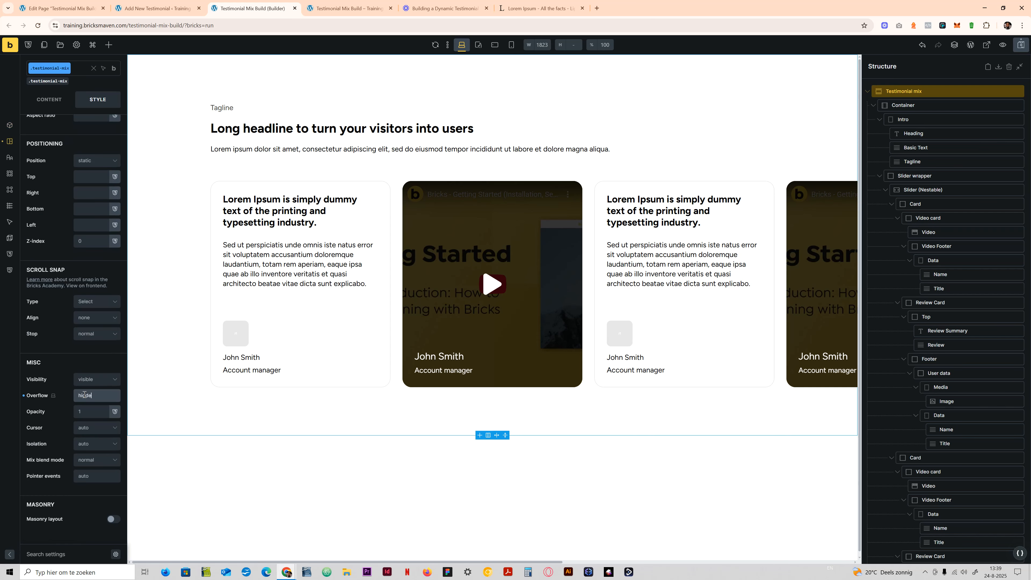
type("n")
key("ctrl+s")
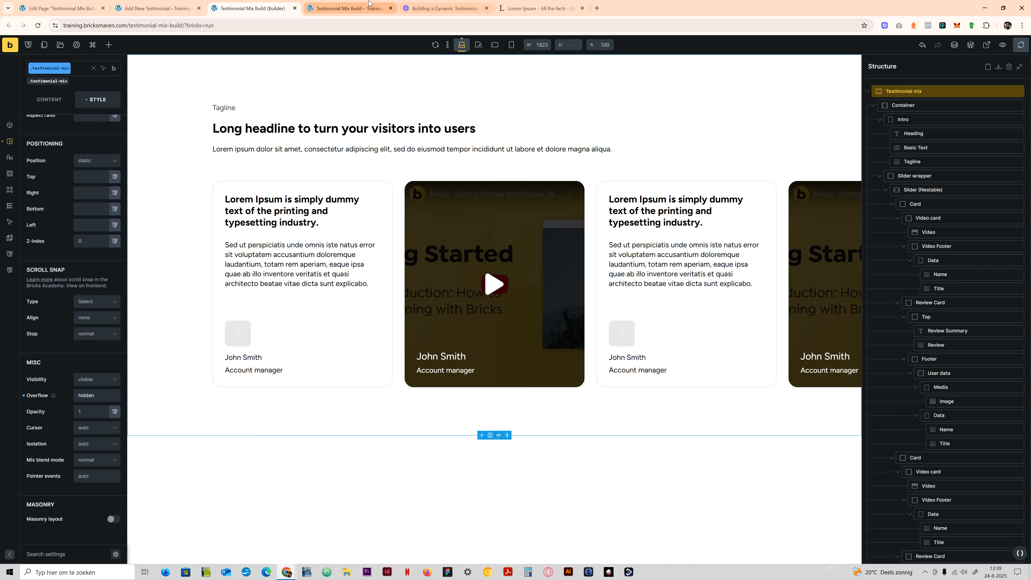
- Check the slider and page overflow on the front-end preview, swipe the cards and reload the page
left_click(368, 6)
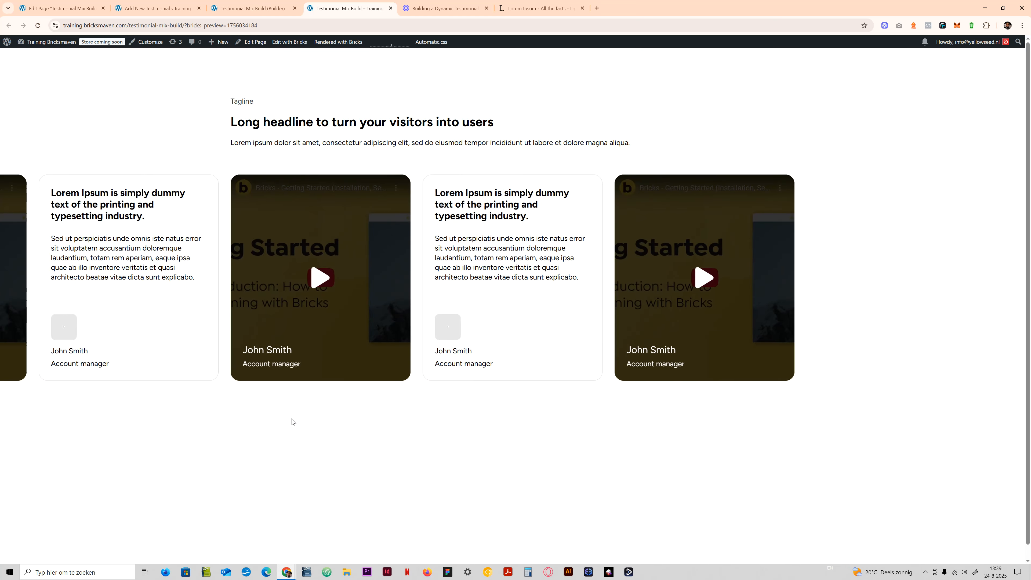
left_click_drag(426, 326, 398, 331)
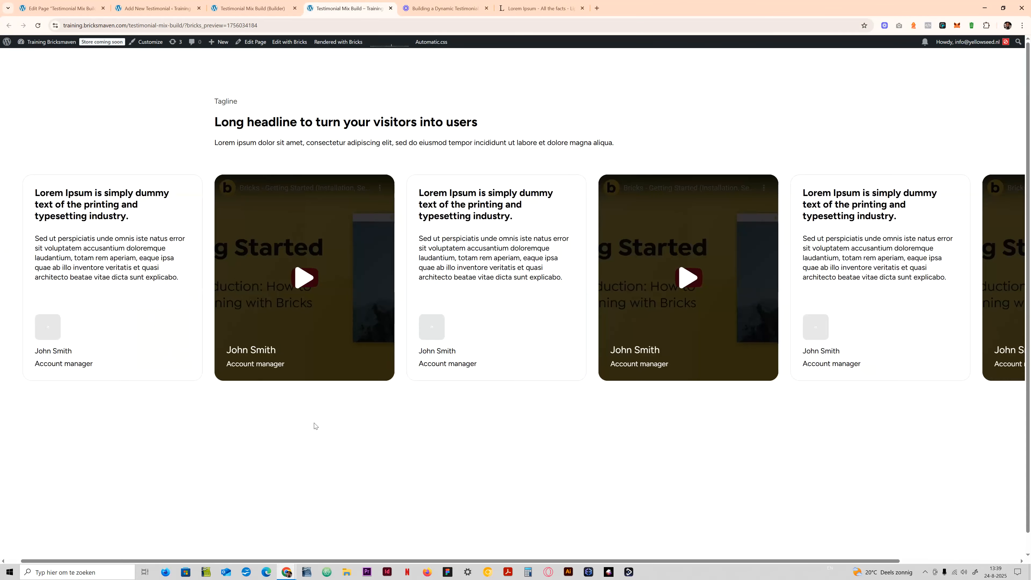
left_click(38, 25)
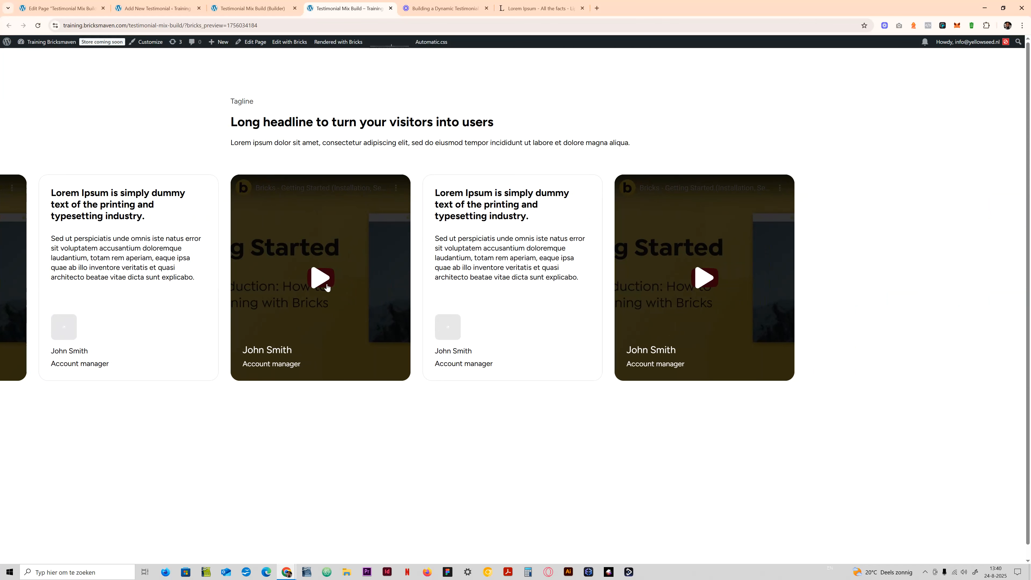
- Test playing and pausing the video in the first fully visible video card of the front-end slider
left_click(318, 278)
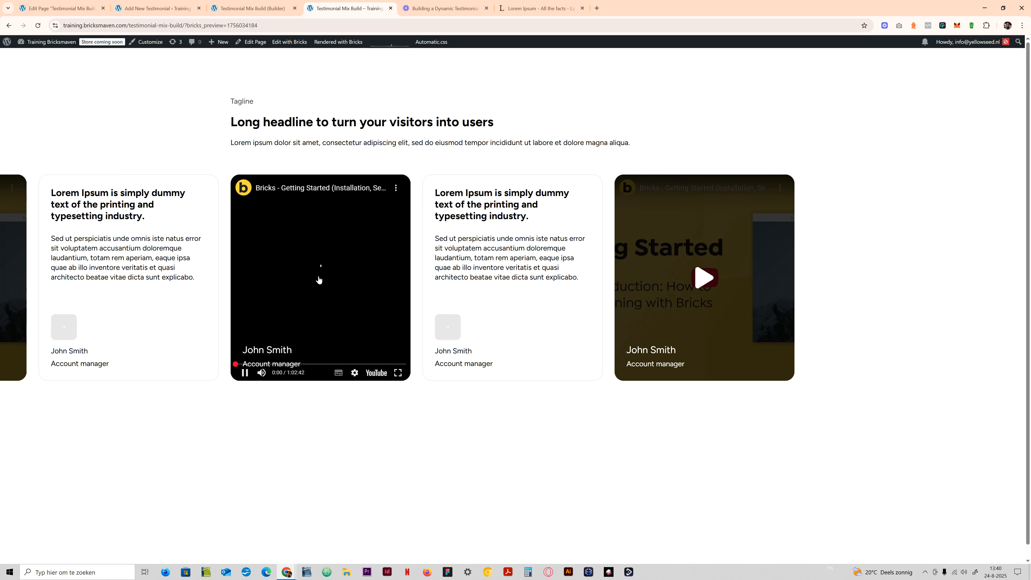
left_click(308, 294)
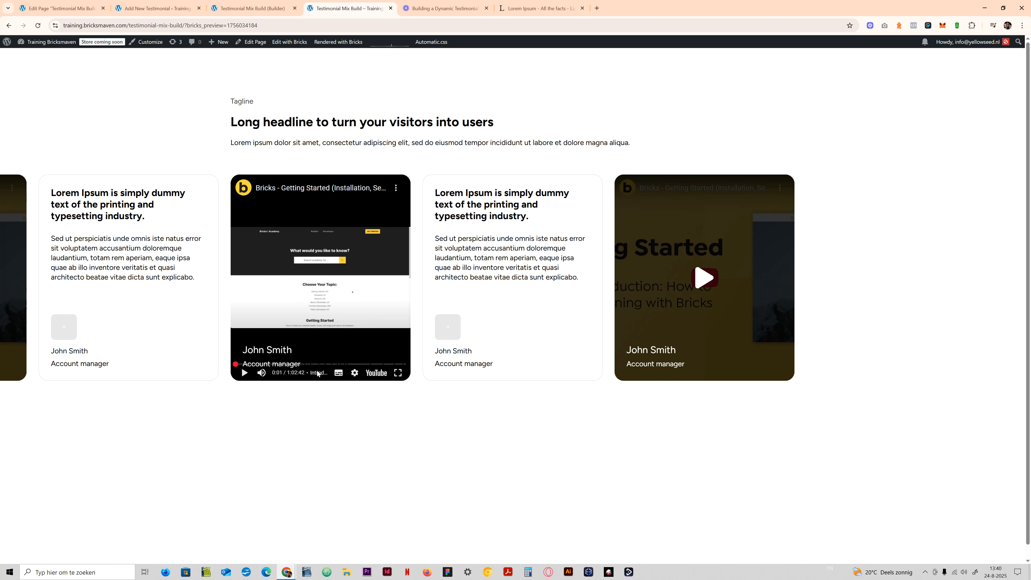
left_click(321, 282)
left_click(244, 373)
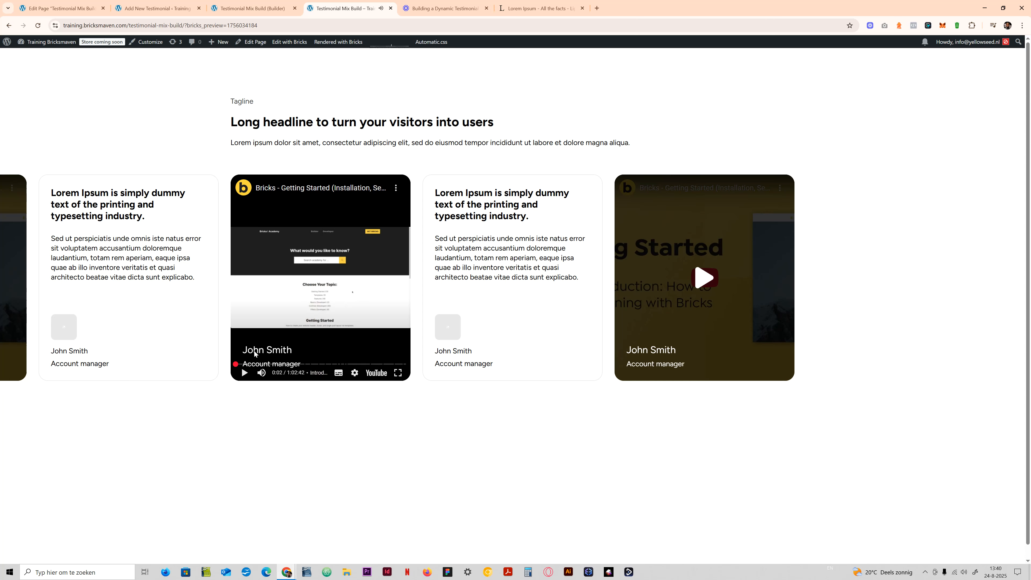